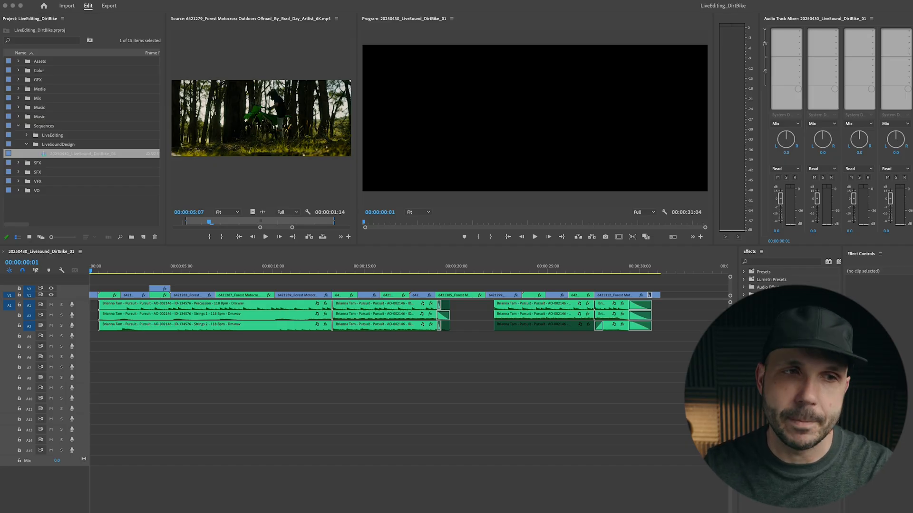
Play back the dirt bike sequence and return to its opening shots to review where sound effects are needed
left_click(149, 390)
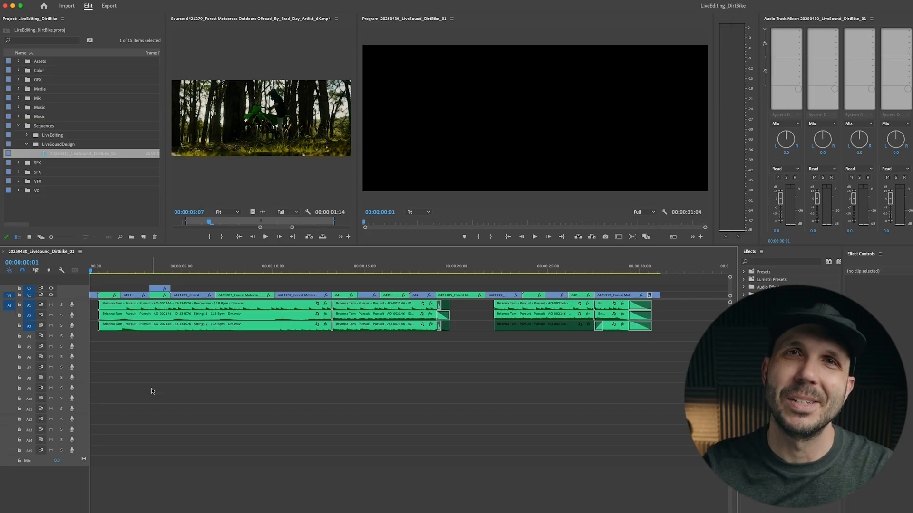
key("space")
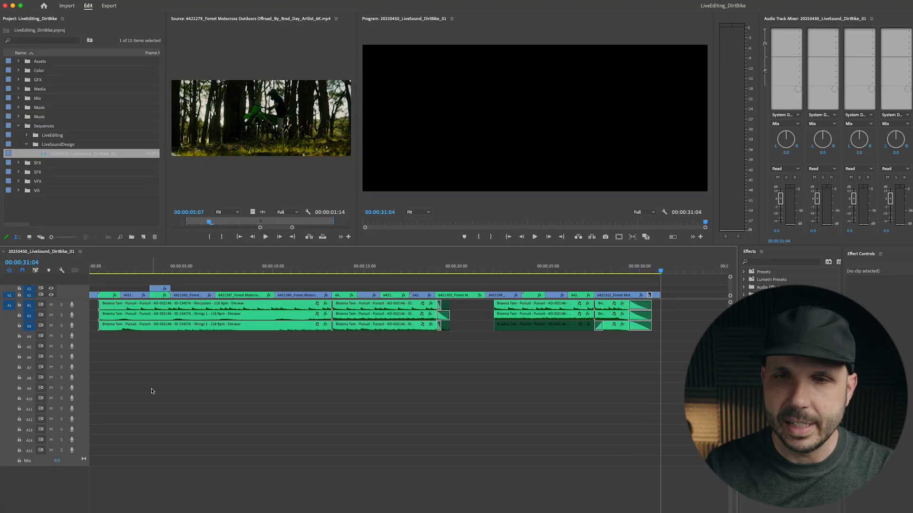
key("space")
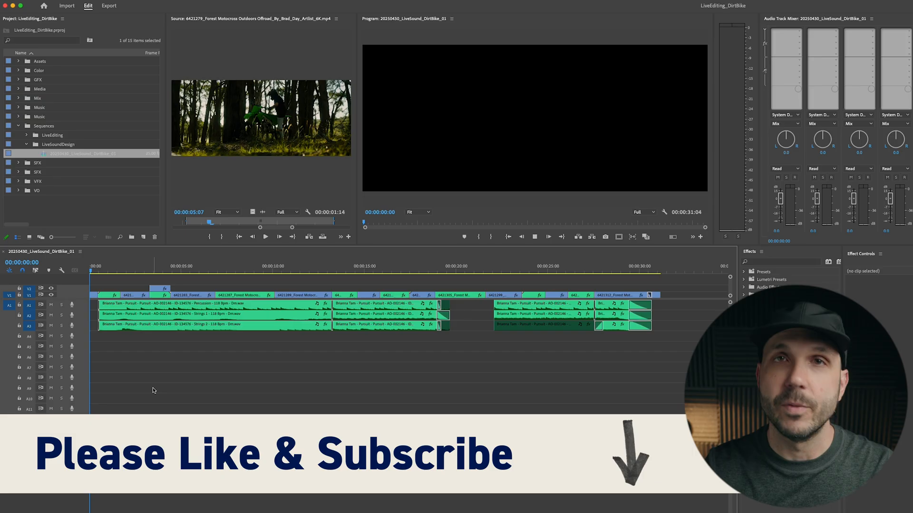
key("space")
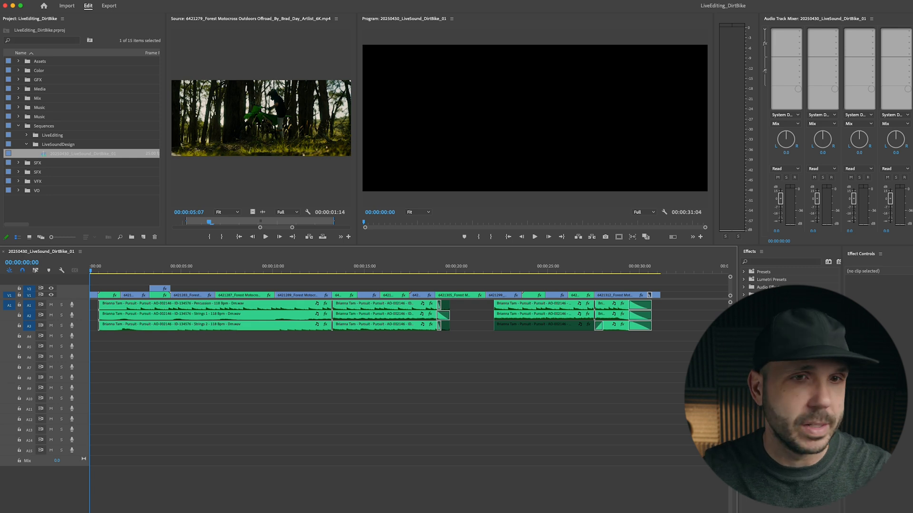
key("space")
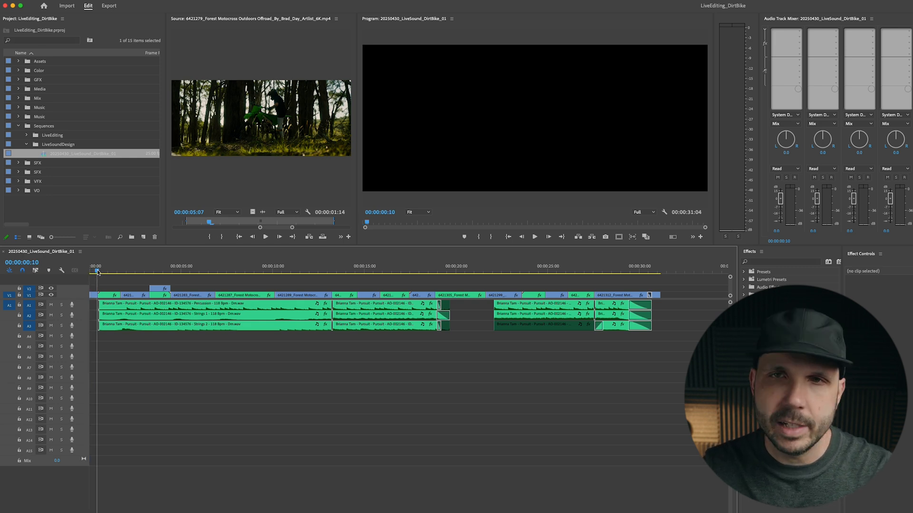
key("space")
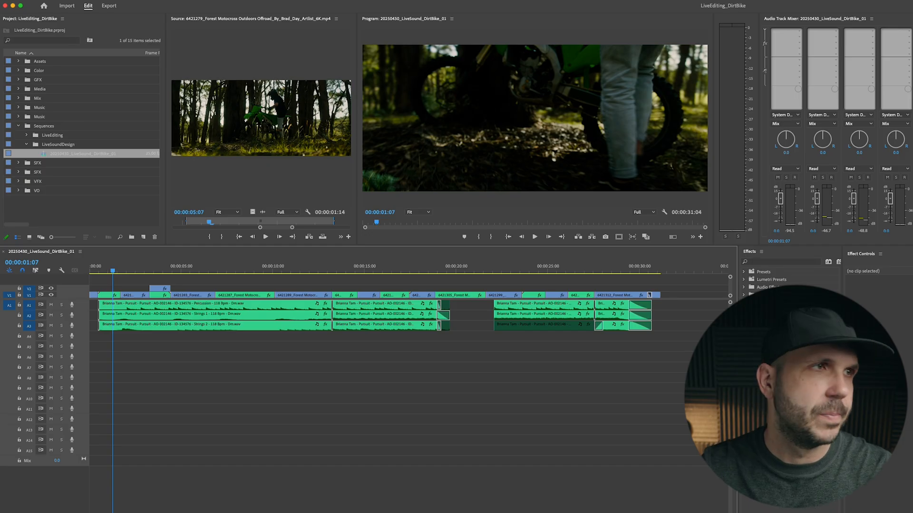
Switch to the browser showing Artlist, search its sound effects for "forest" and enlarge the window
left_click_drag(0, 67, 207, 129)
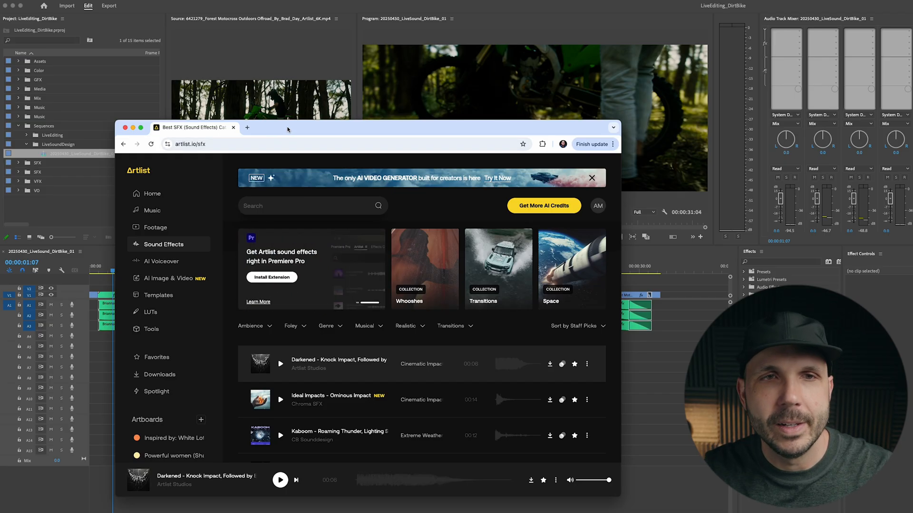
left_click_drag(287, 129, 289, 97)
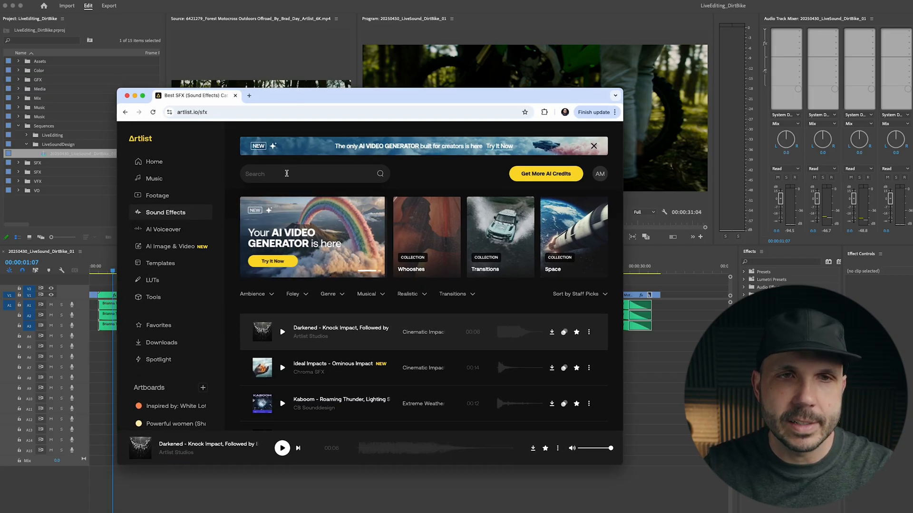
left_click(289, 173)
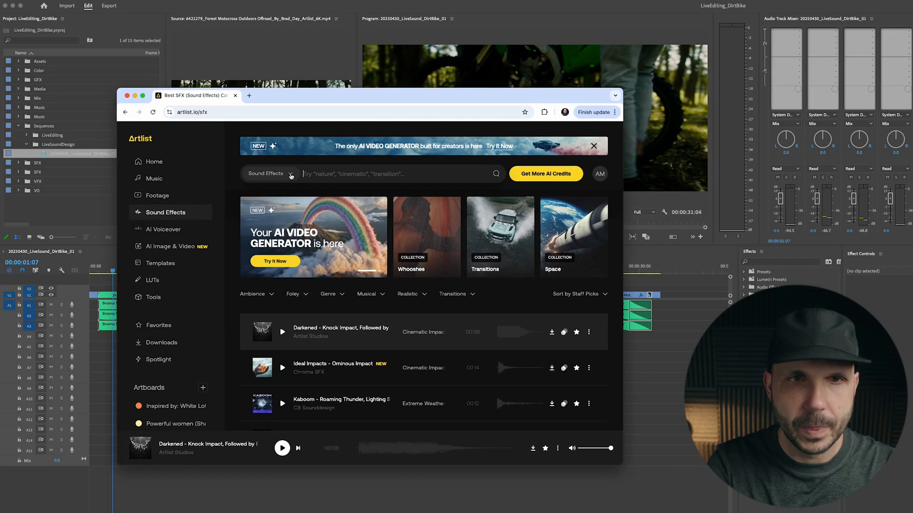
type("forest")
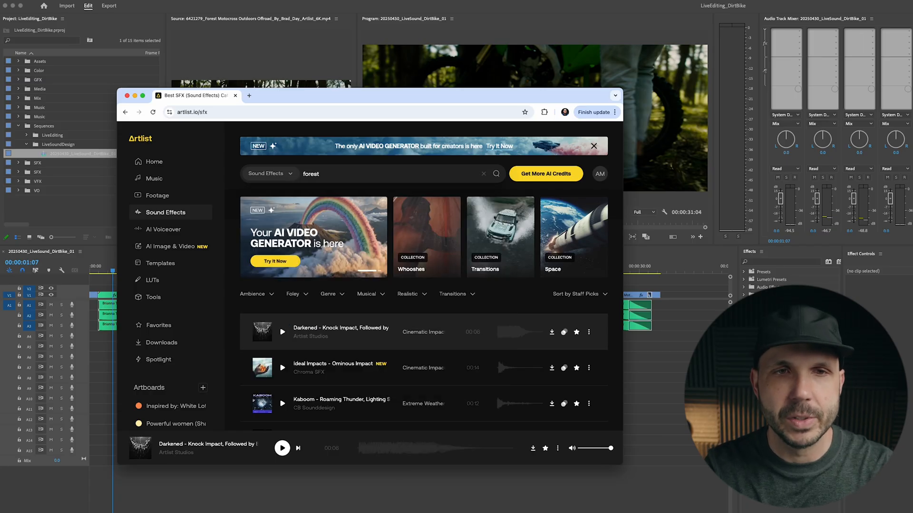
key("Return")
left_click_drag(621, 465, 664, 489)
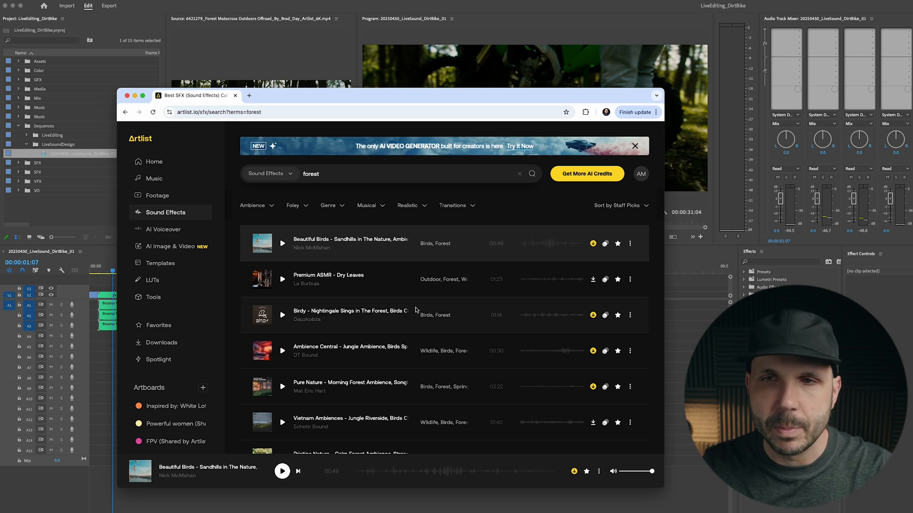
Audition the first three forest results: Beautiful Birds, Premium ASMR - Dry Leaves, and Birdy - Nightingale Sings in The Forest
left_click(282, 245)
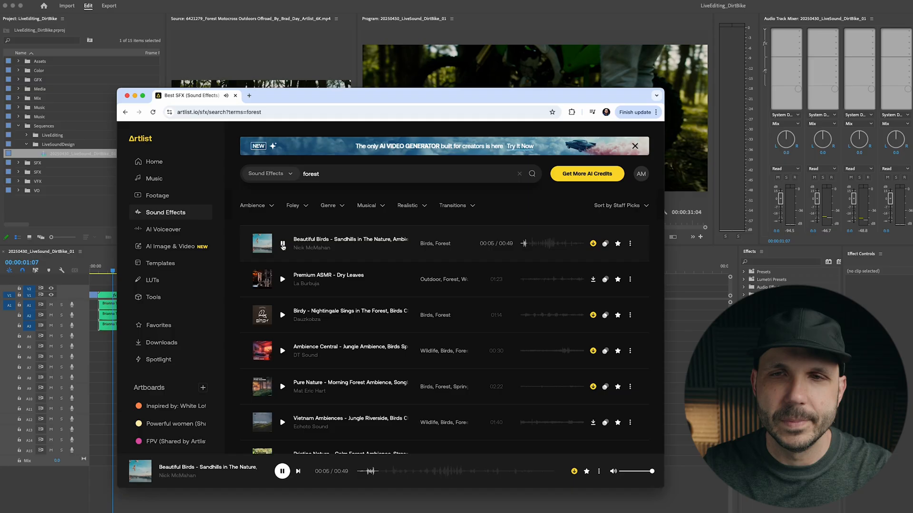
left_click(283, 244)
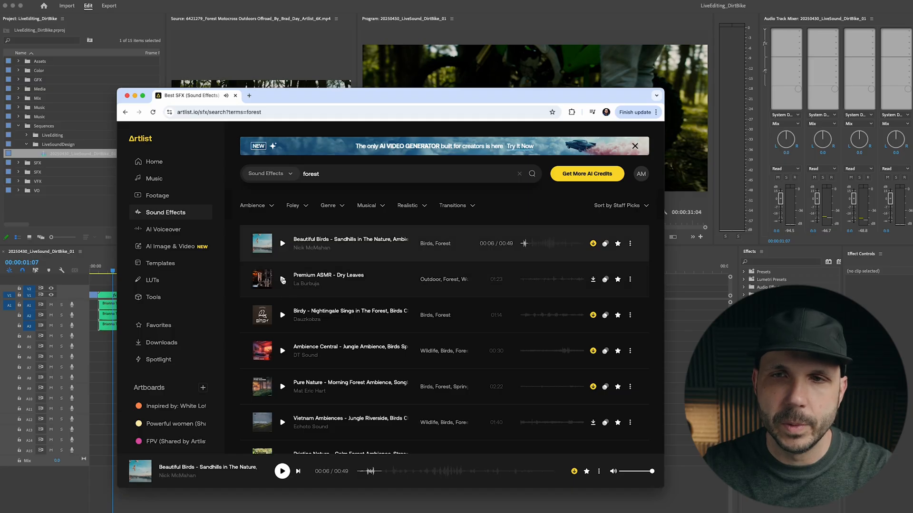
left_click(282, 280)
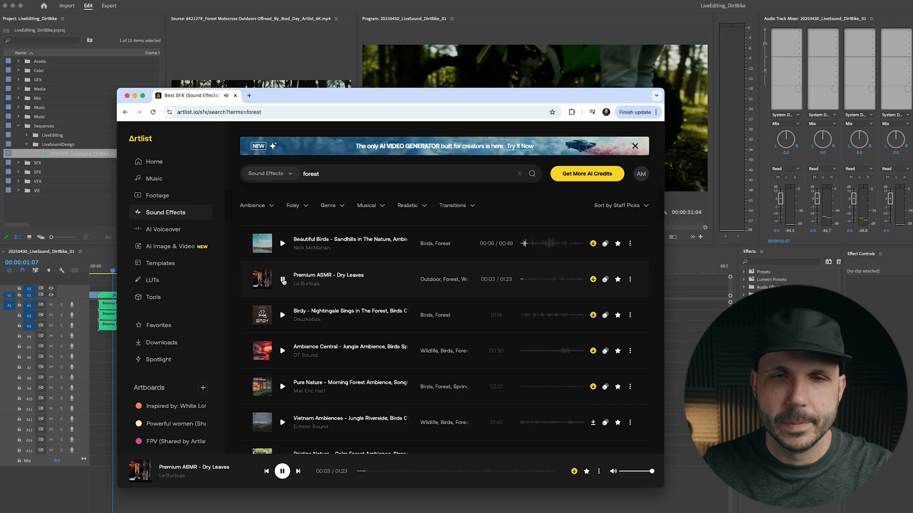
left_click(283, 280)
left_click(282, 315)
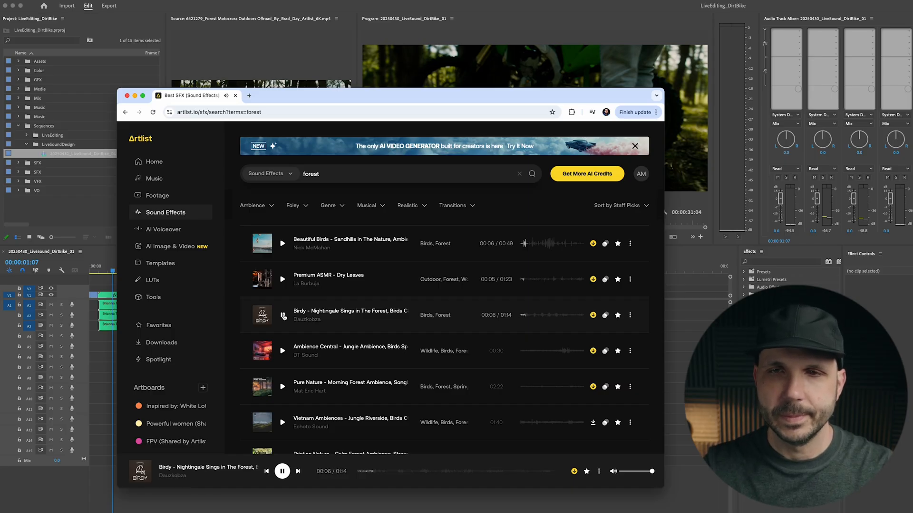
left_click(282, 315)
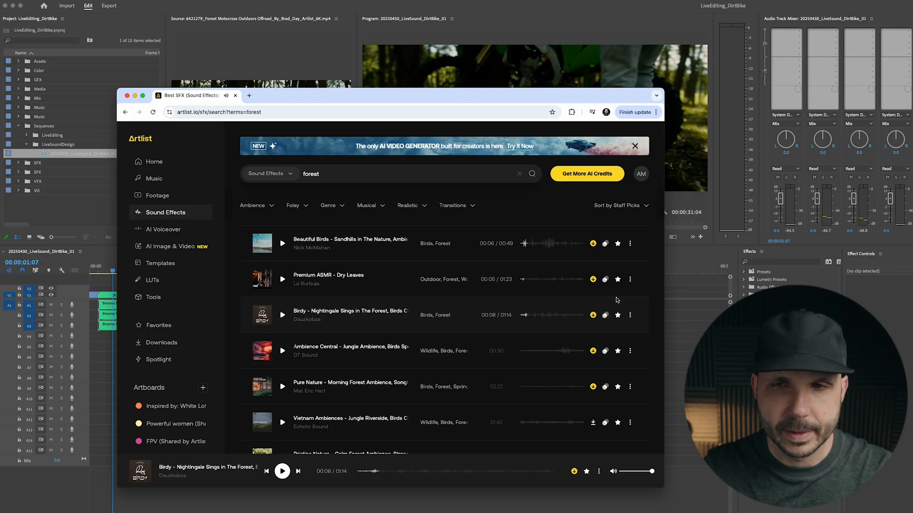
Download the Beautiful Birds - Sandhills sound, and Birdy - Nightingale Sings in The Forest as WAV
left_click(593, 244)
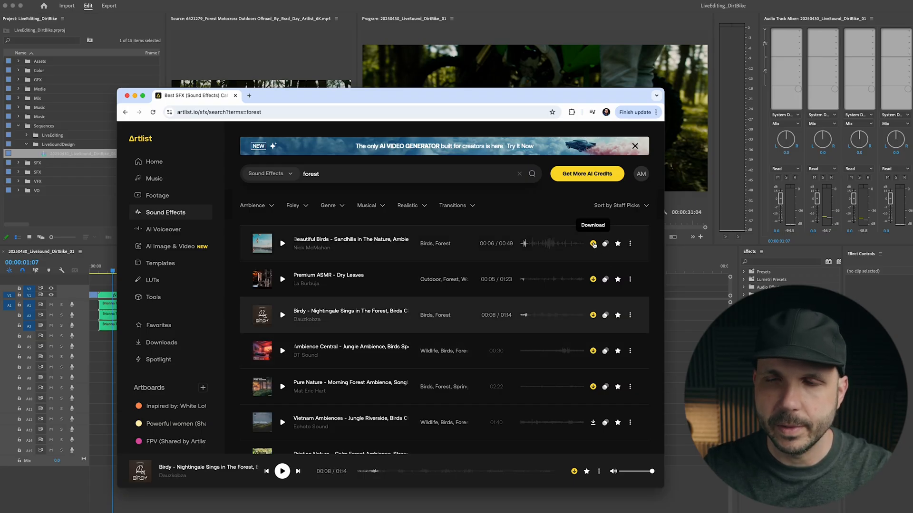
left_click(593, 316)
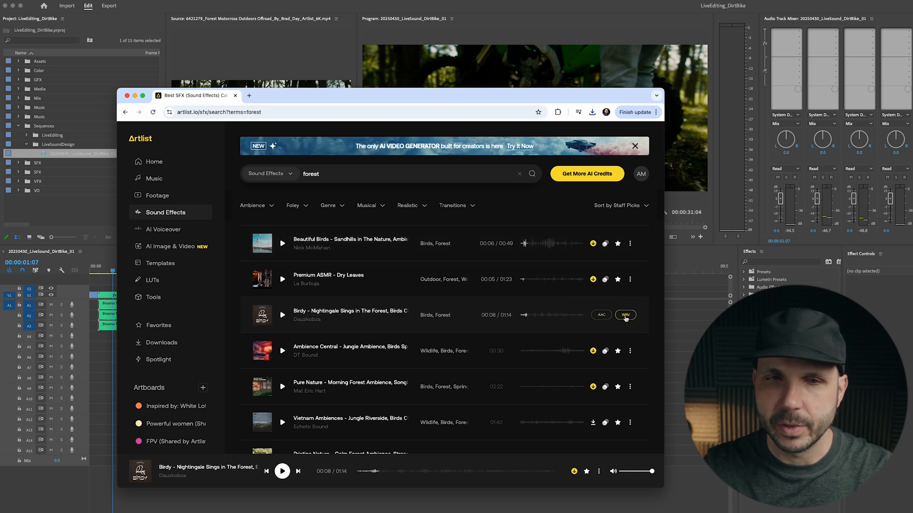
left_click(625, 315)
Compare the Ambience Central - Jungle Ambience sound with the Birdy - Nightingale sound by briefly playing each
left_click(282, 352)
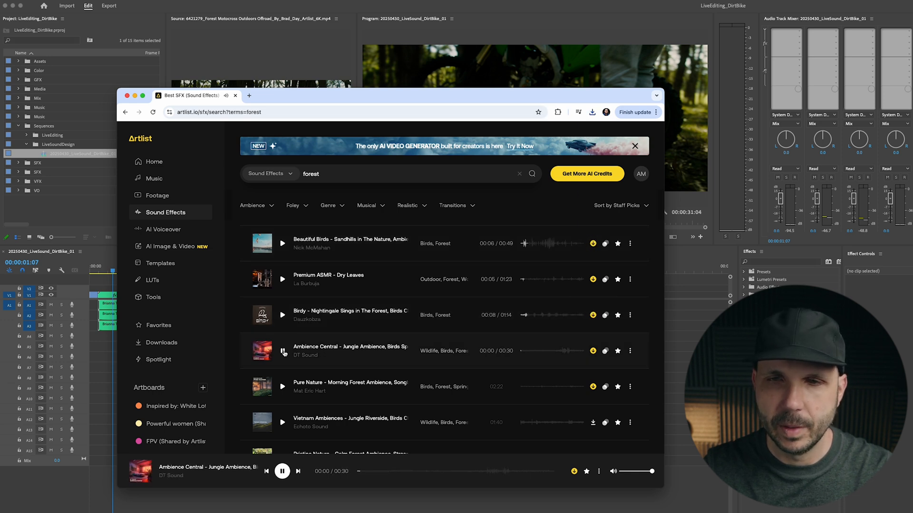
left_click(283, 352)
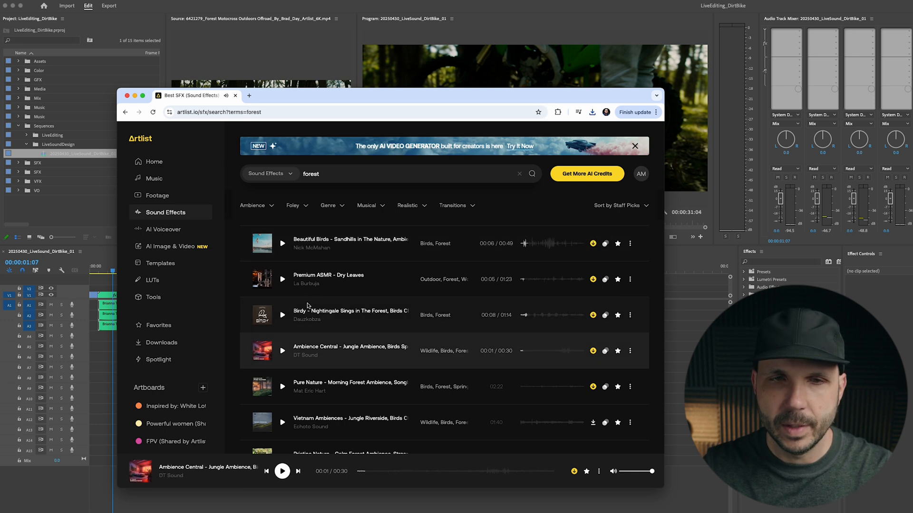
left_click(283, 315)
left_click(283, 315)
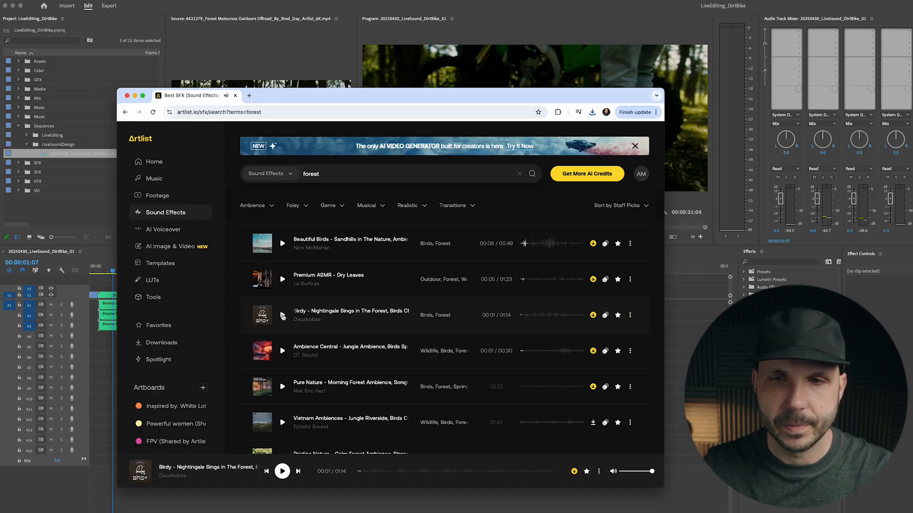
Audition Pure Nature - Morning Forest Ambience and download it as WAV
scroll(282, 328, "down", 2)
left_click(282, 338)
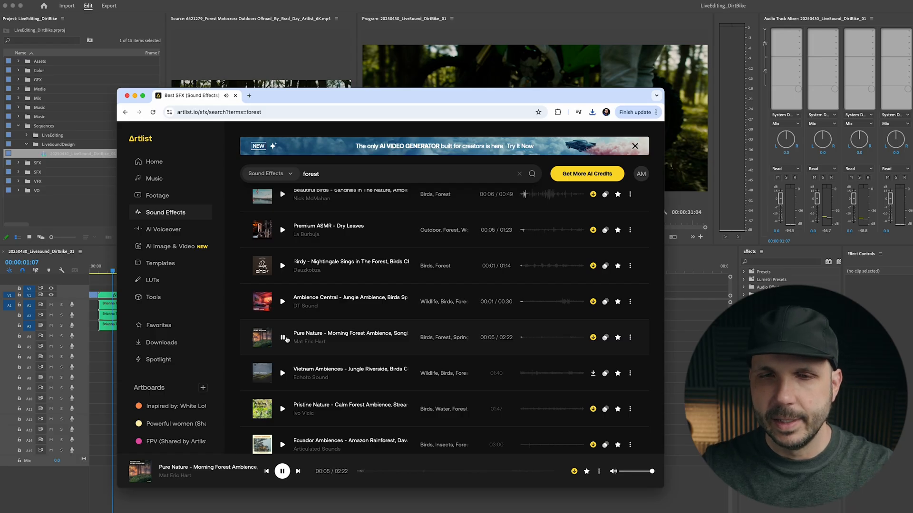
left_click(594, 338)
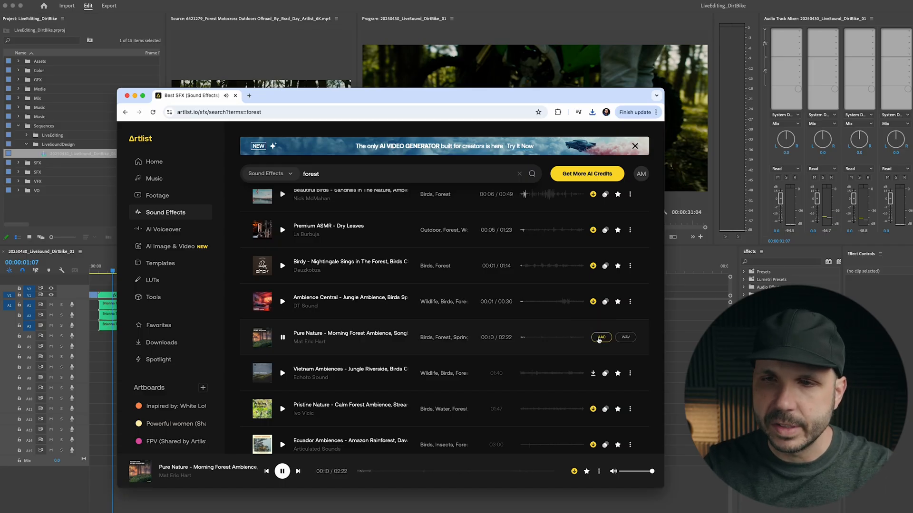
left_click(624, 338)
Audition the next forest ambiences in the results, from Vietnam Ambiences - Jungle Riverside through Serene Nature - Forest Ambience
scroll(283, 351, "down", 1)
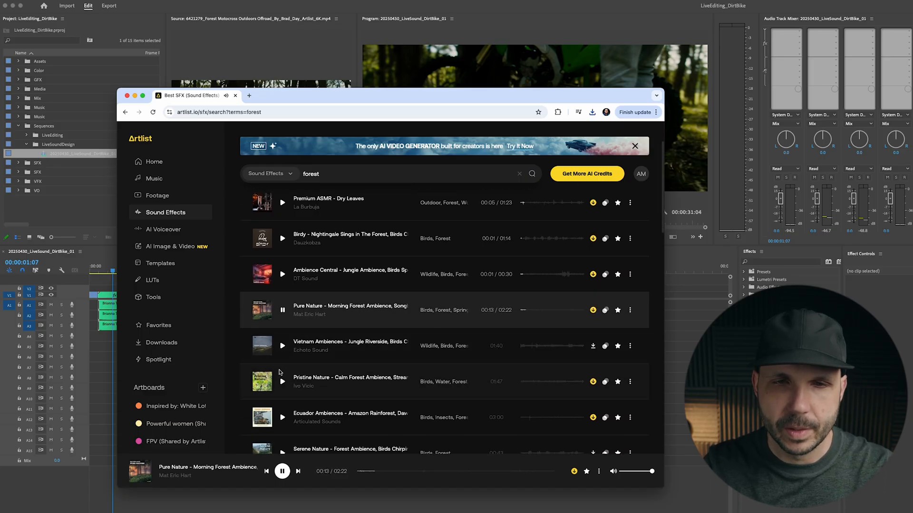
left_click(283, 345)
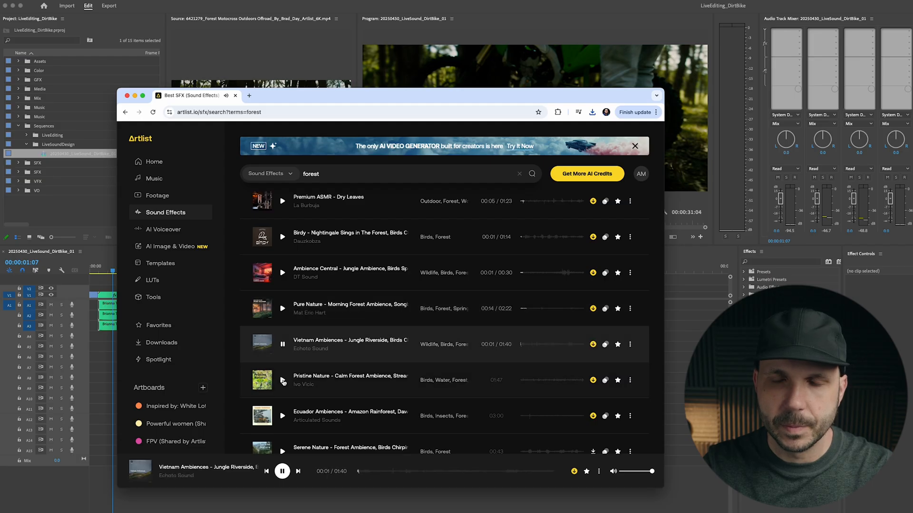
left_click(283, 382)
scroll(283, 375, "down", 1)
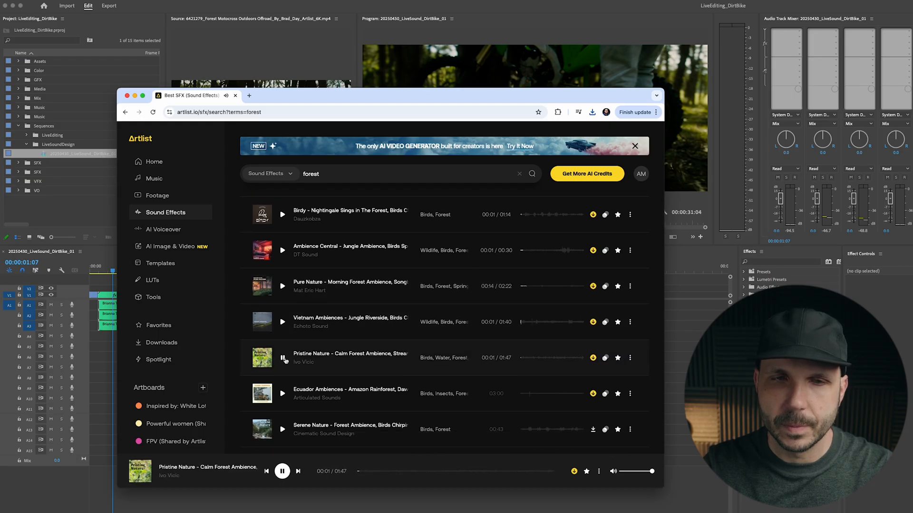
left_click(284, 383)
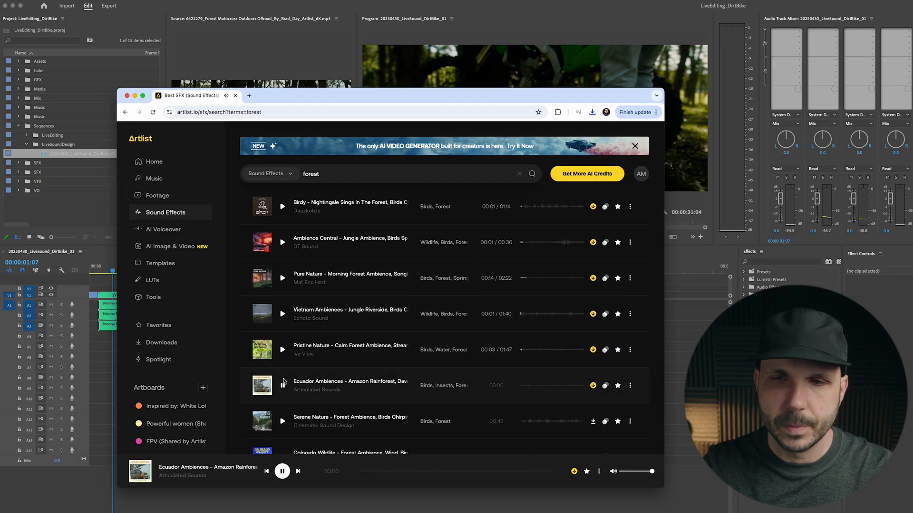
scroll(284, 382, "down", 1)
left_click(283, 389)
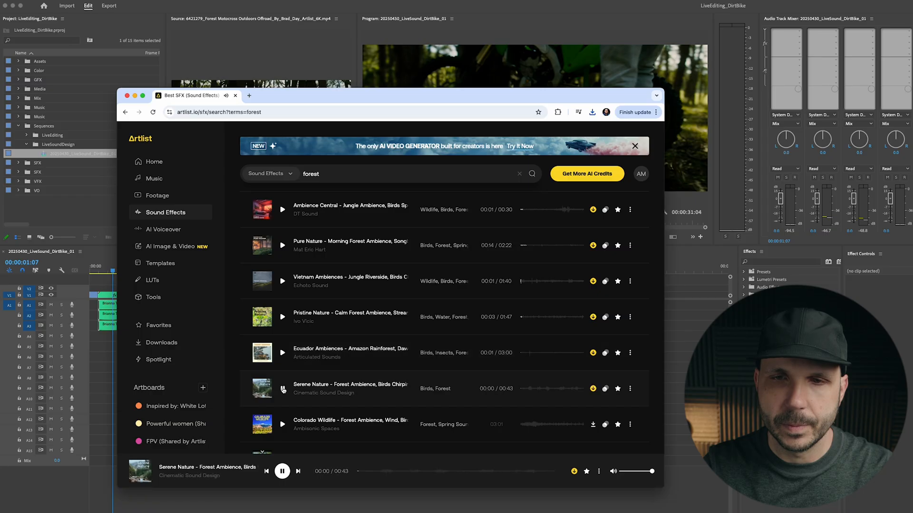
left_click(283, 389)
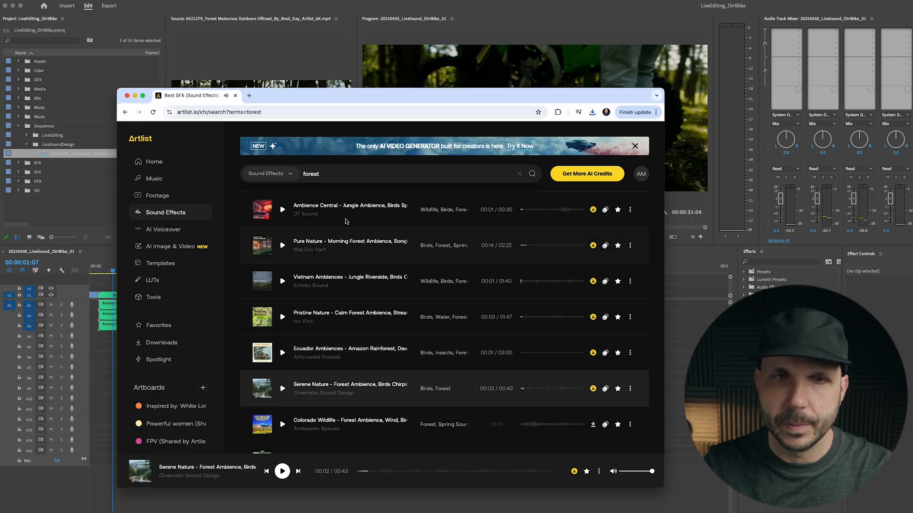
Search the sound effects for the suggested term "nature ambience"
left_click(316, 175)
type("nature ambi")
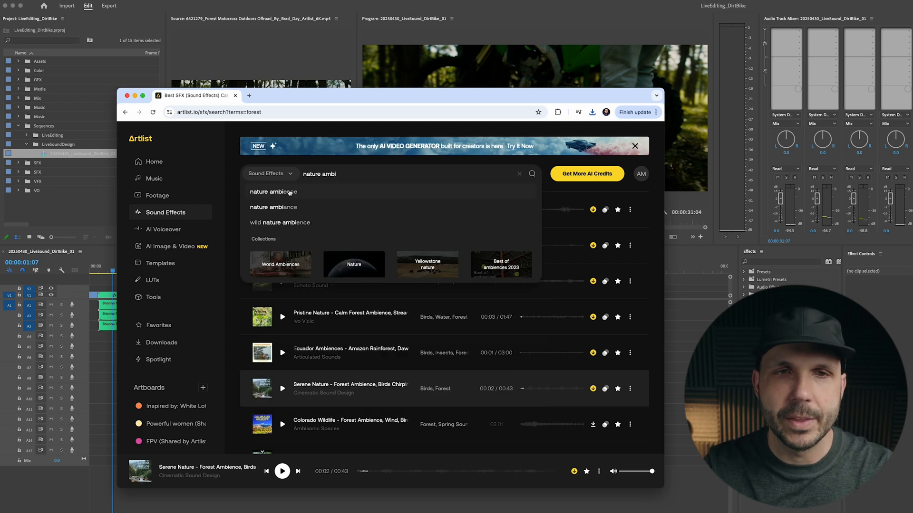
left_click(285, 193)
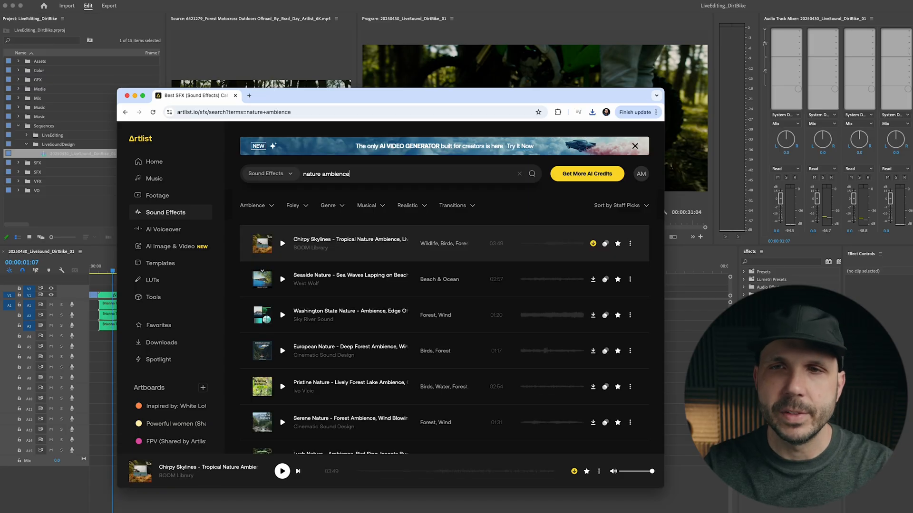
Audition the first four nature ambience results, from Chirpy Skylines through European Nature - Deep Forest Ambience
left_click(283, 244)
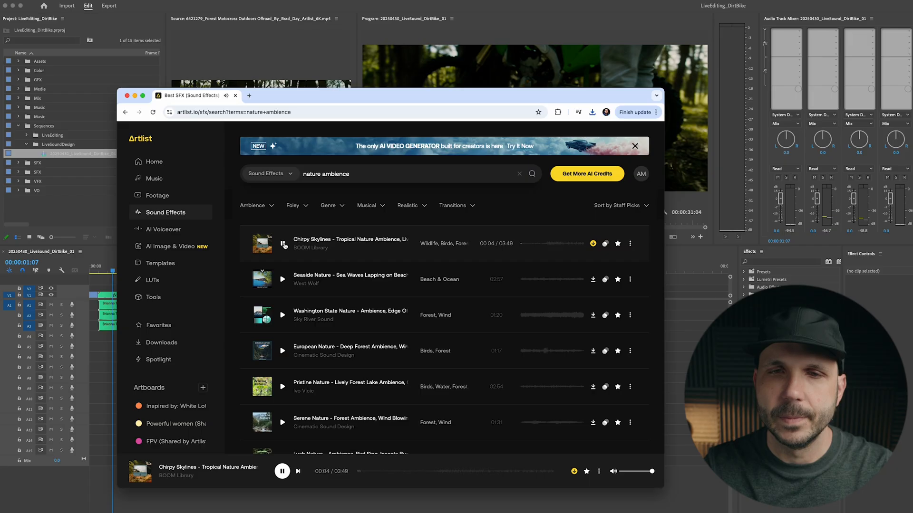
left_click(282, 279)
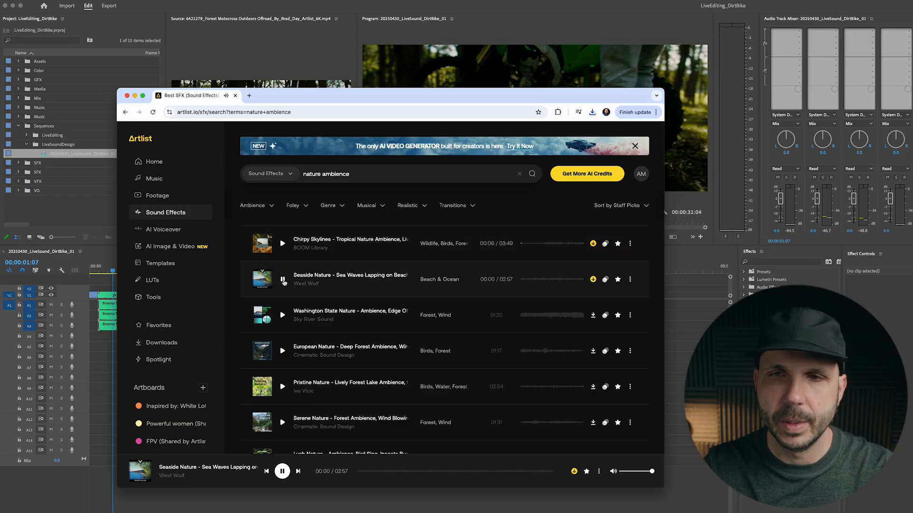
left_click(282, 316)
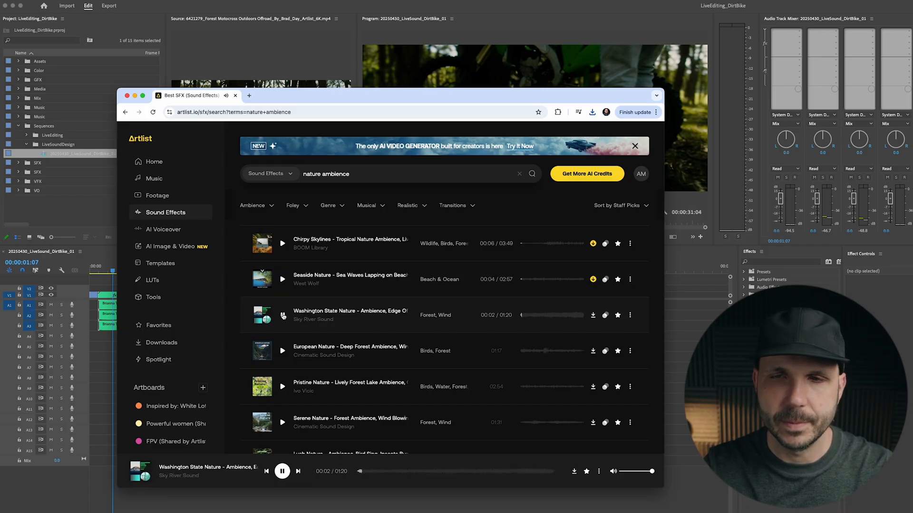
left_click(282, 351)
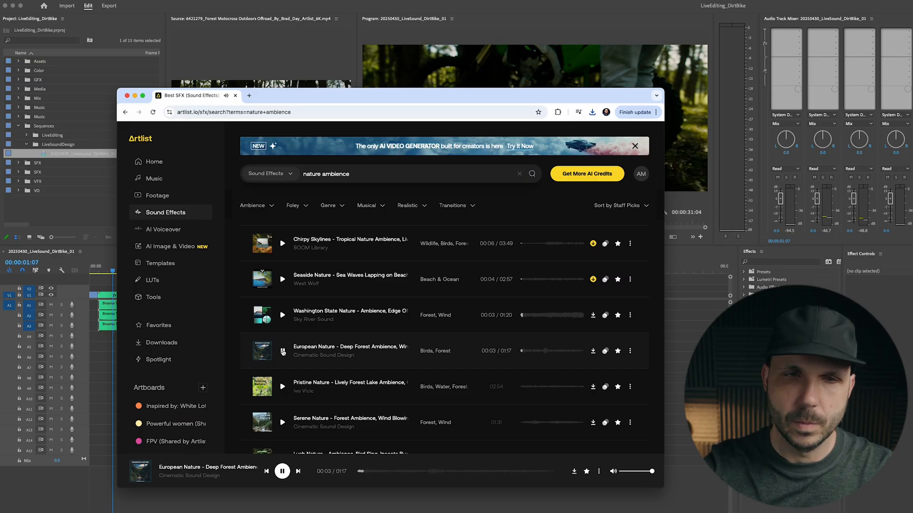
Audition Pristine Nature - Lively Forest Lake Ambience in the nature ambience results
left_click(282, 387)
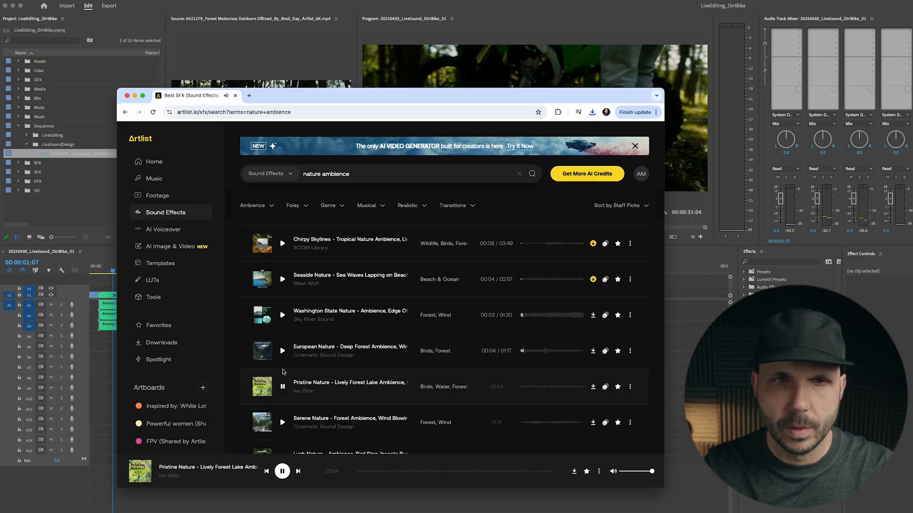
scroll(284, 380, "down", 1)
left_click(283, 360)
scroll(285, 362, "up", 1)
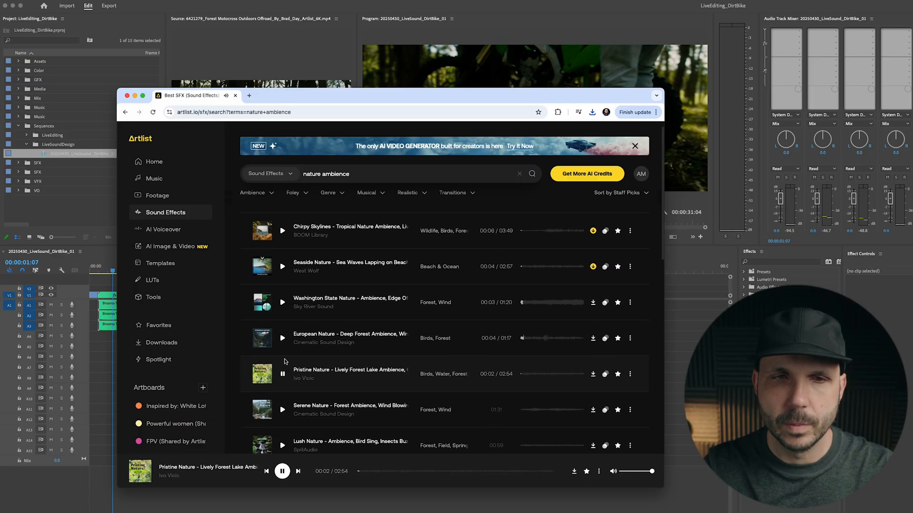
Extend the sound effects search to "nature ambience quiet" and run it
left_click(368, 172)
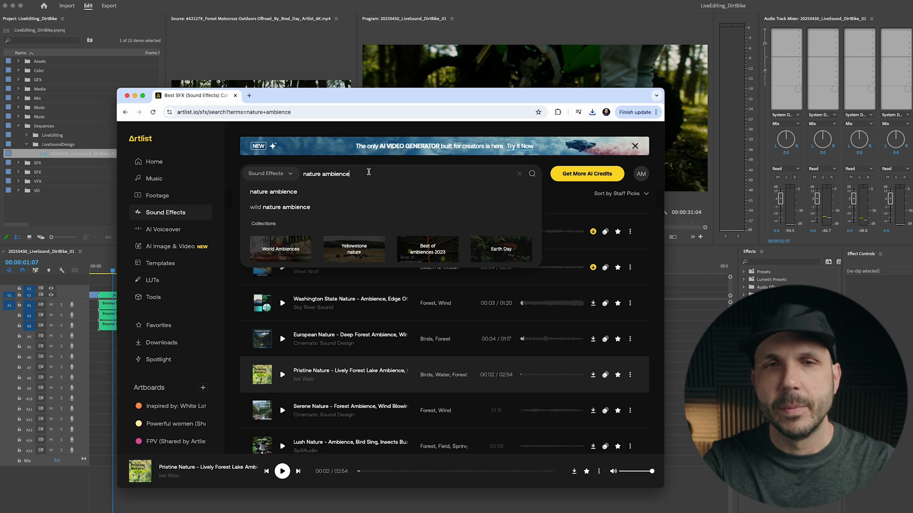
type("quiet")
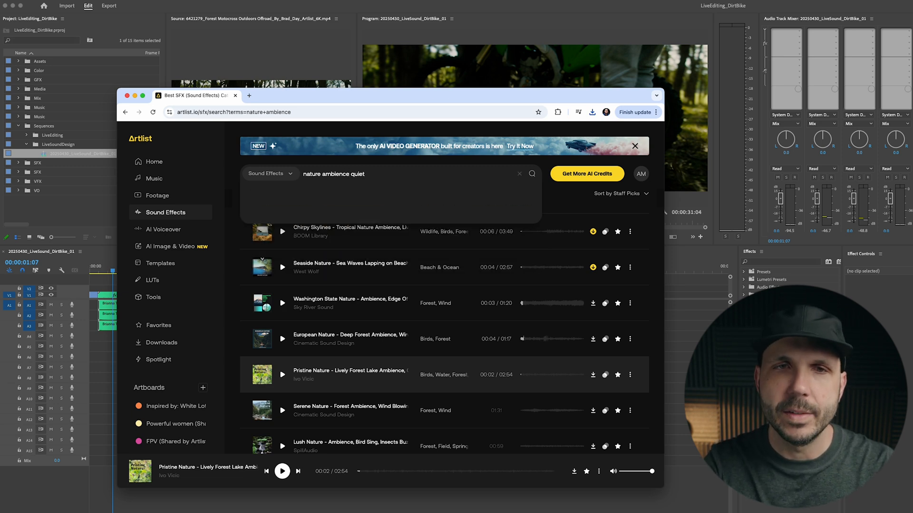
key("Return")
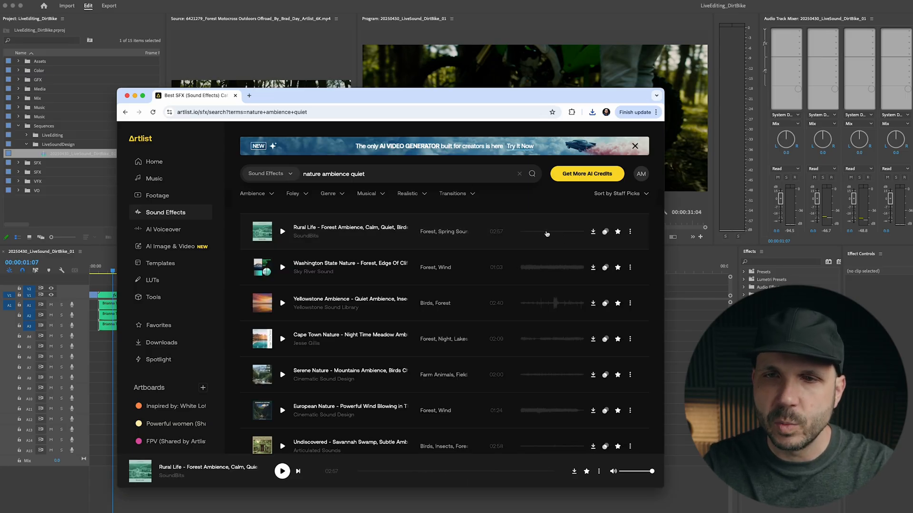
Audition Rural Life - Forest Ambience, Calm, Quiet, the first result, and download it
left_click(282, 232)
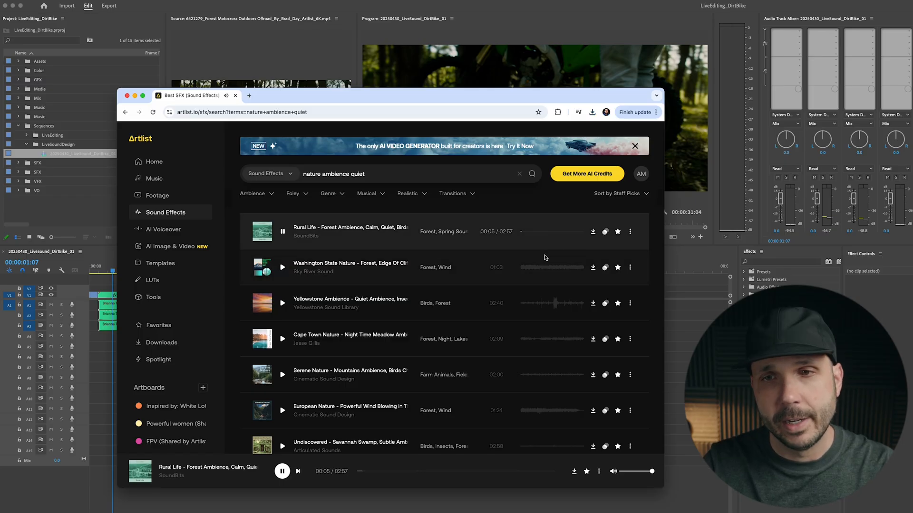
left_click(593, 231)
left_click(626, 232)
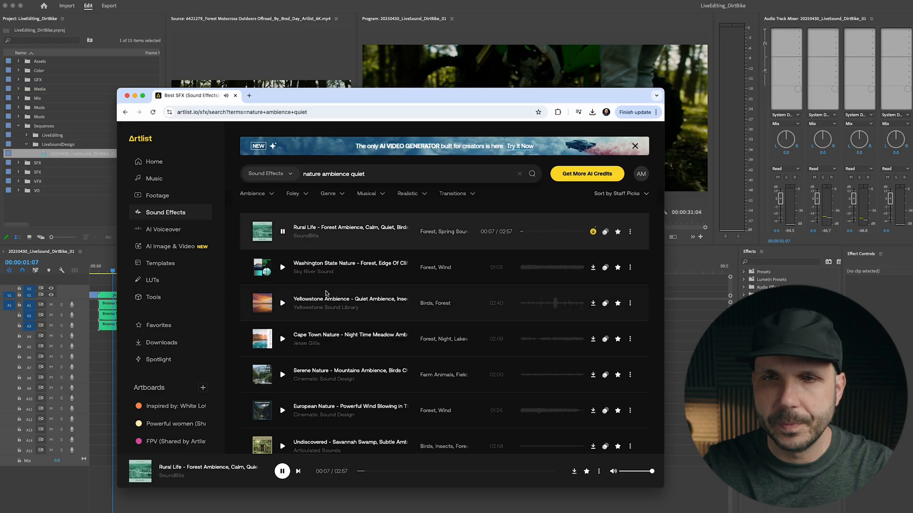
Audition the next four quiet ambience results and download Serene Nature - Mountains Ambience
left_click(283, 268)
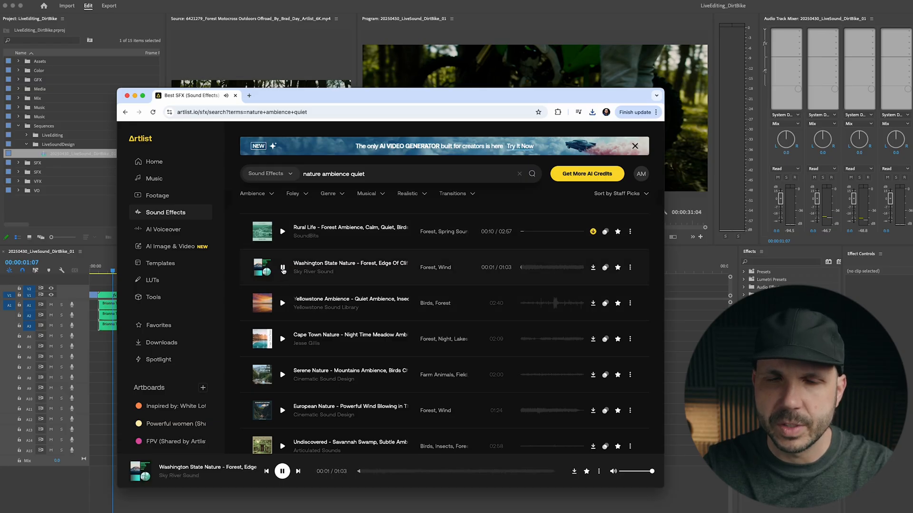
left_click(282, 303)
left_click(282, 339)
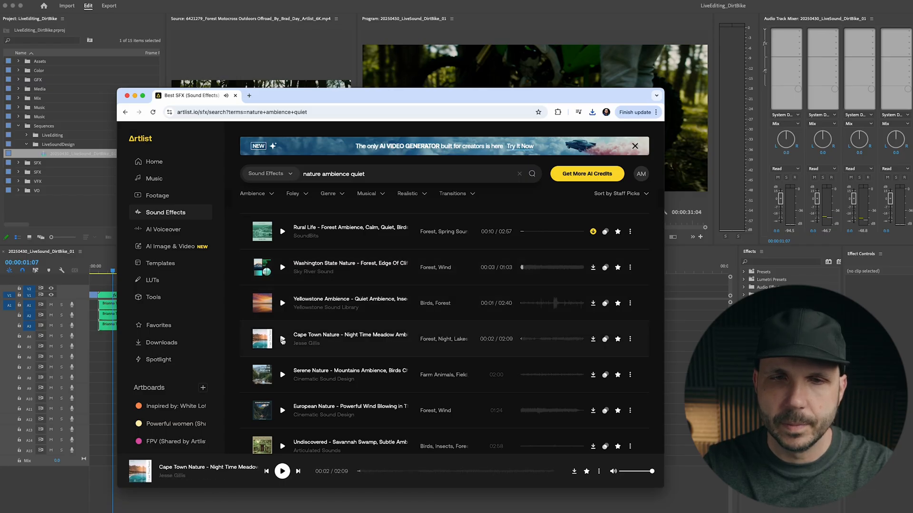
left_click(283, 375)
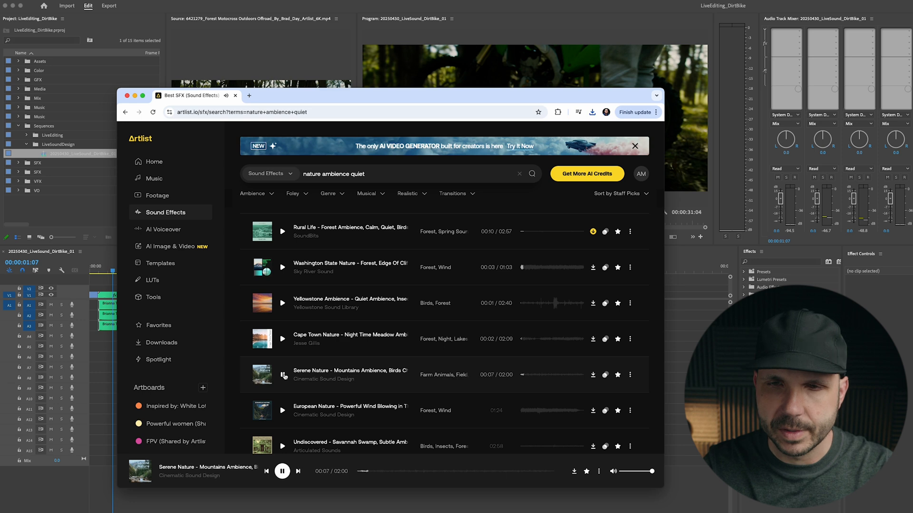
left_click(593, 375)
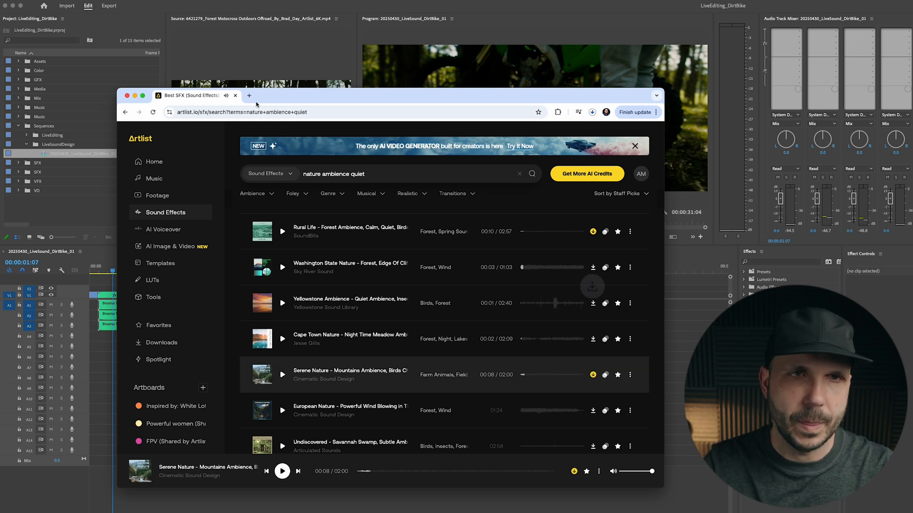
Return to Premiere Pro and place the downloaded Rural Life and Pure Nature - Morning Forest ambiences at the sequence start on tracks A5 and A6
left_click_drag(603, 95, 0, 41)
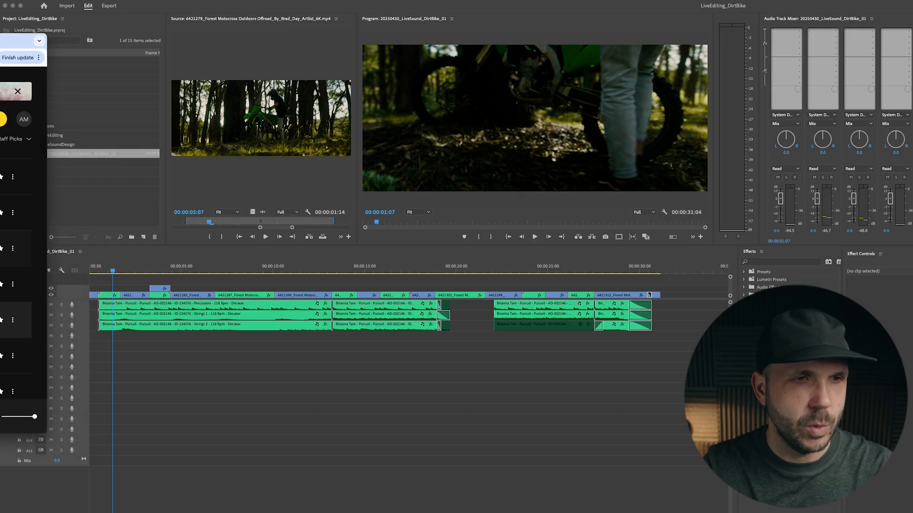
left_click_drag(44, 432, 0, 425)
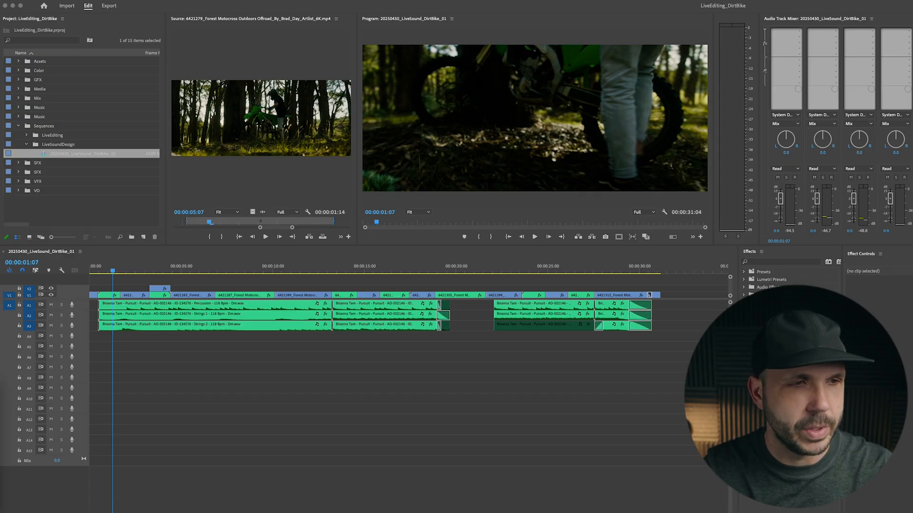
left_click(241, 376)
left_click_drag(0, 367, 91, 346)
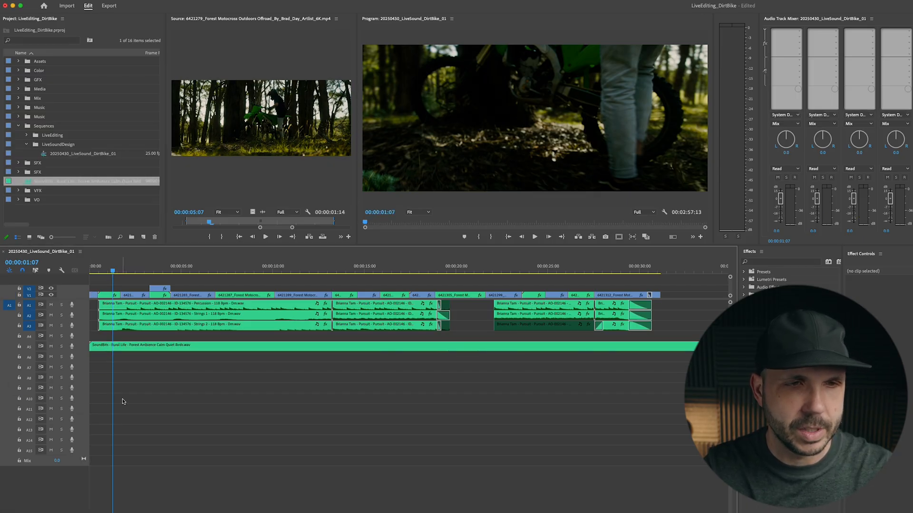
left_click_drag(0, 366, 104, 369)
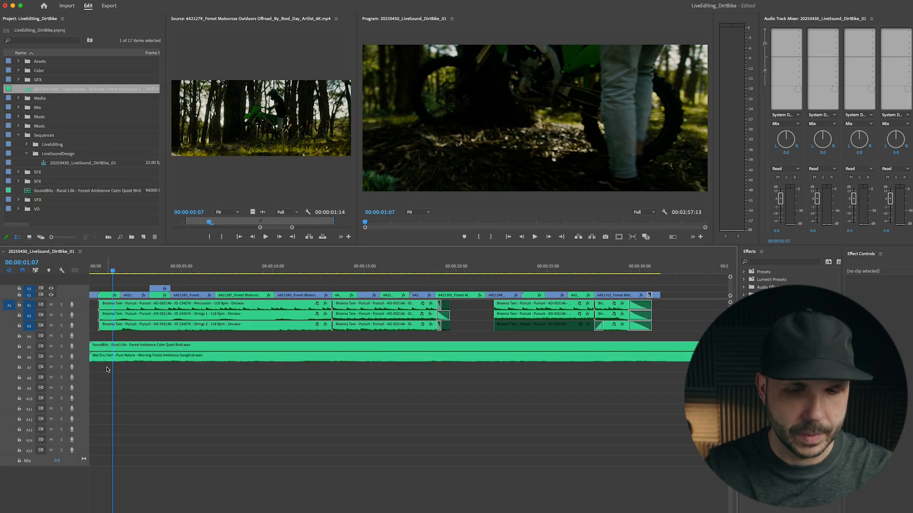
Isolate the Rural Life ambience by soloing A5 and muting music tracks A1 to A3, playing it from the start of the sequence
key("alt+=")
key("alt+=")
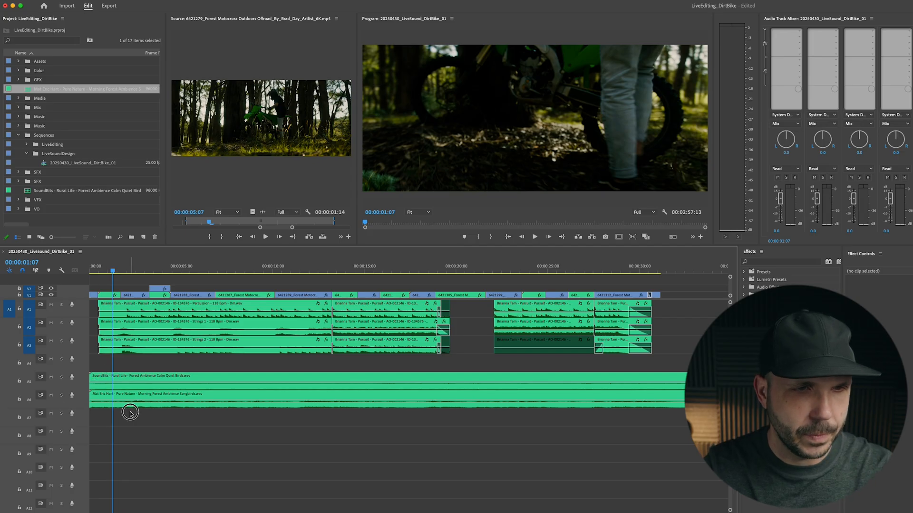
left_click(62, 378)
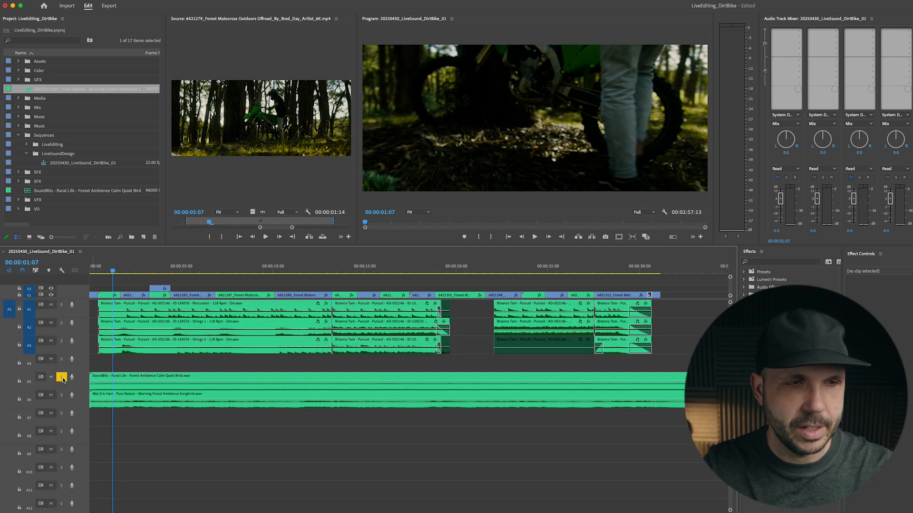
left_click_drag(112, 271, 90, 271)
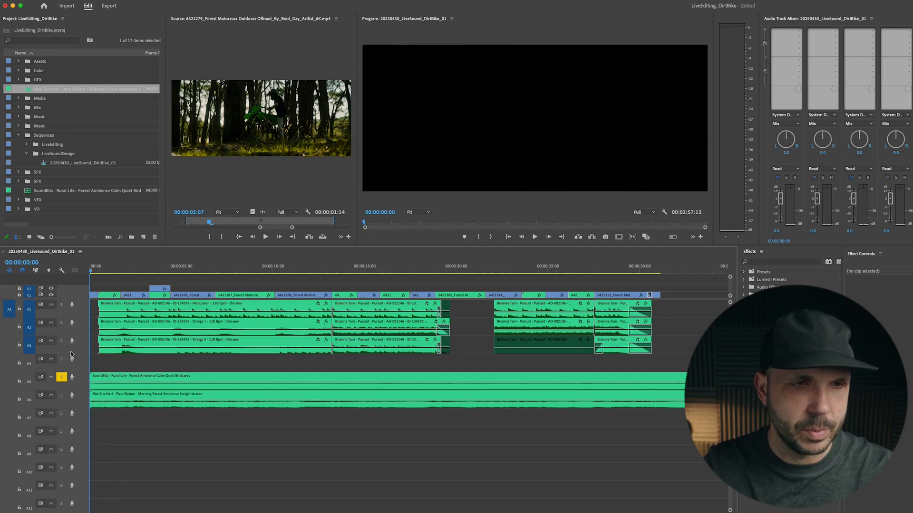
left_click(51, 305)
left_click(51, 322)
left_click(51, 341)
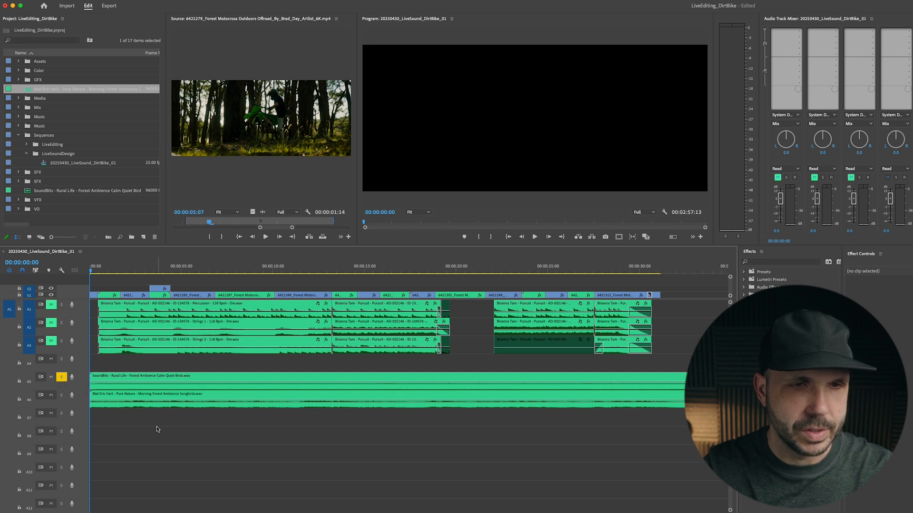
key("space")
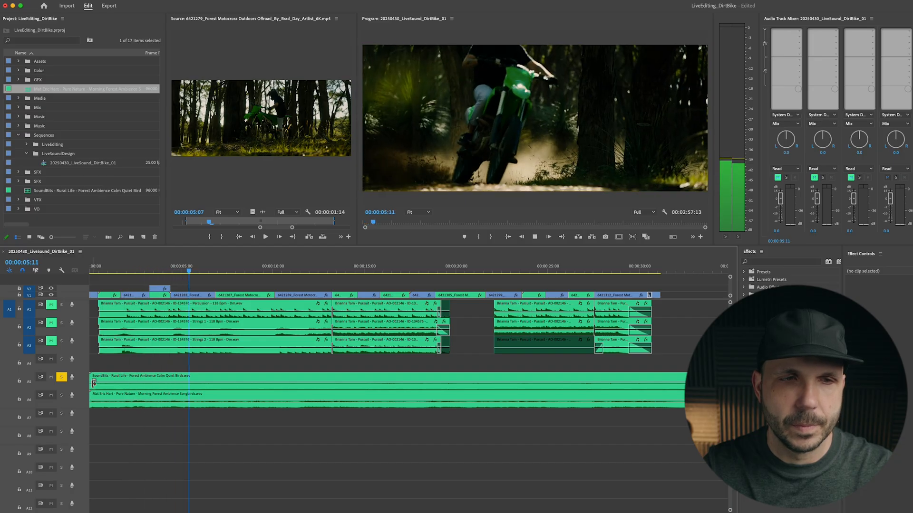
key("space")
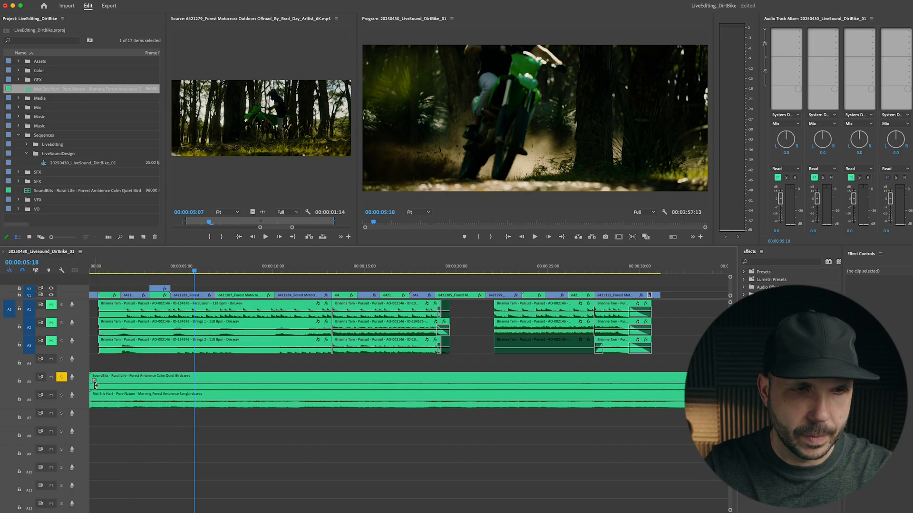
Trim both ambience clips on A5 and A6 to start with the music clips and end at 00:00:30:17, removing the excess
left_click_drag(95, 384, 156, 384)
left_click_drag(230, 389, 172, 389)
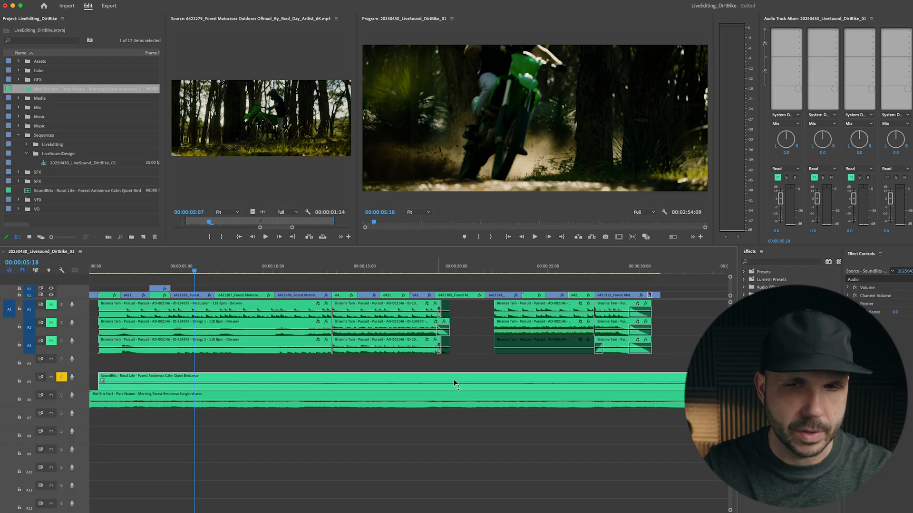
left_click(655, 267)
key("Up")
left_click_drag(691, 343, 659, 423)
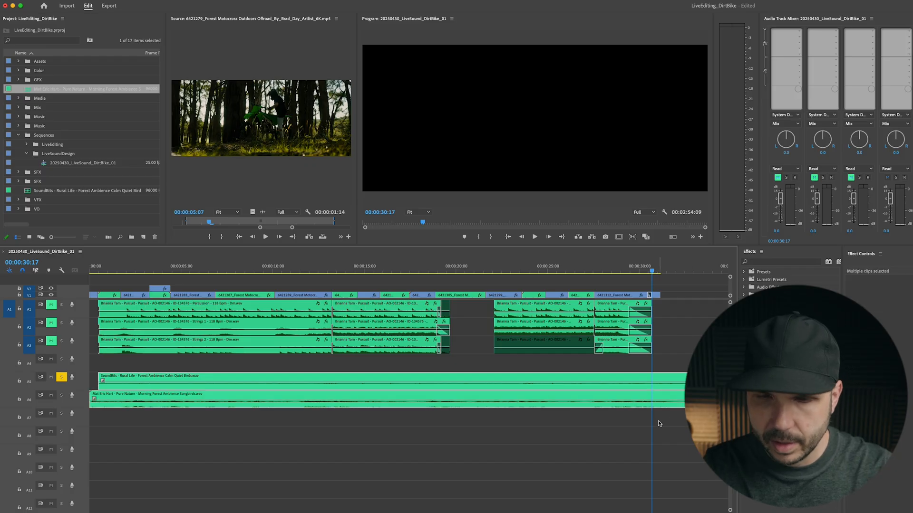
key("super+k")
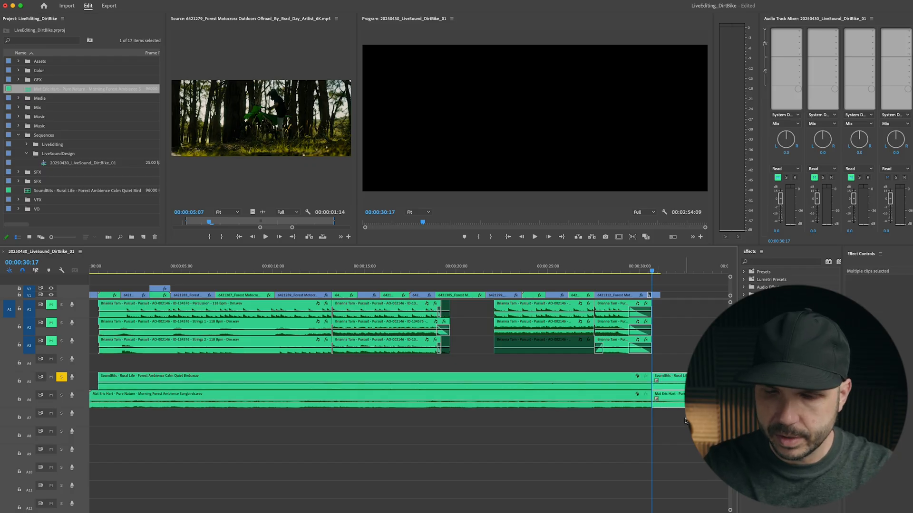
key("Delete")
left_click_drag(95, 397, 98, 397)
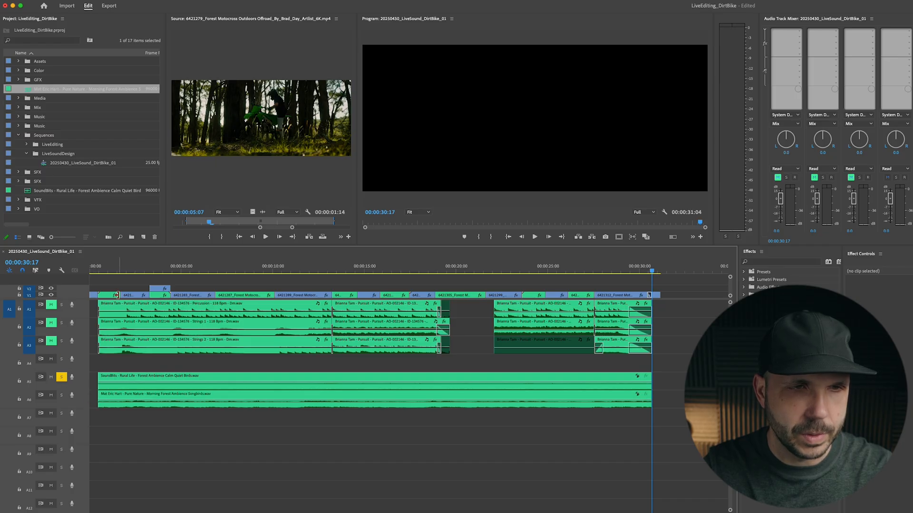
Switch the solo from A5 to A6 and play the Morning Forest ambience from about one second in
left_click(62, 396)
left_click(62, 377)
left_click(111, 271)
key("space")
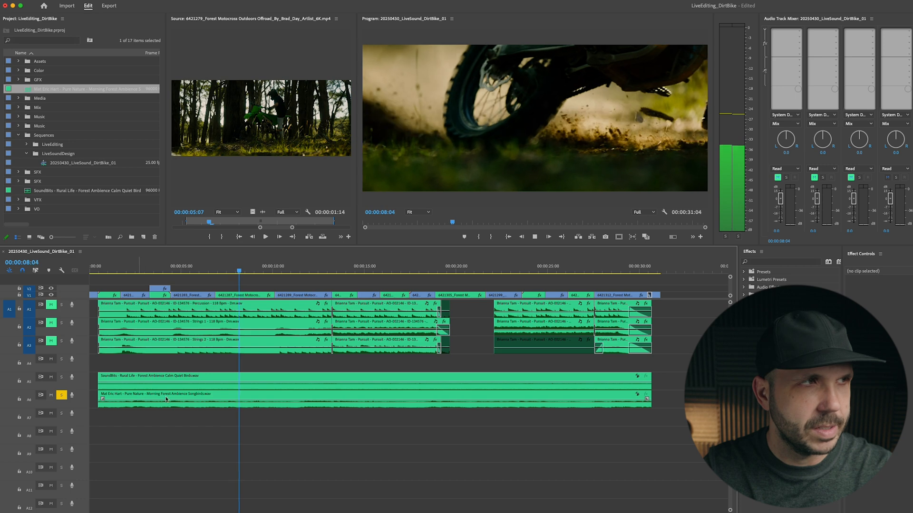
Disable the Rural Life ambience clip on A5 and stop playback
left_click(160, 377)
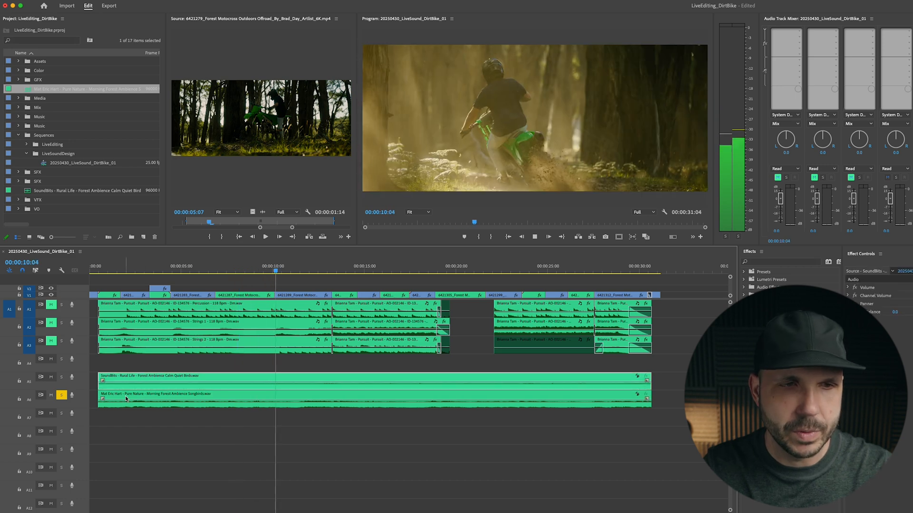
key("shift+e")
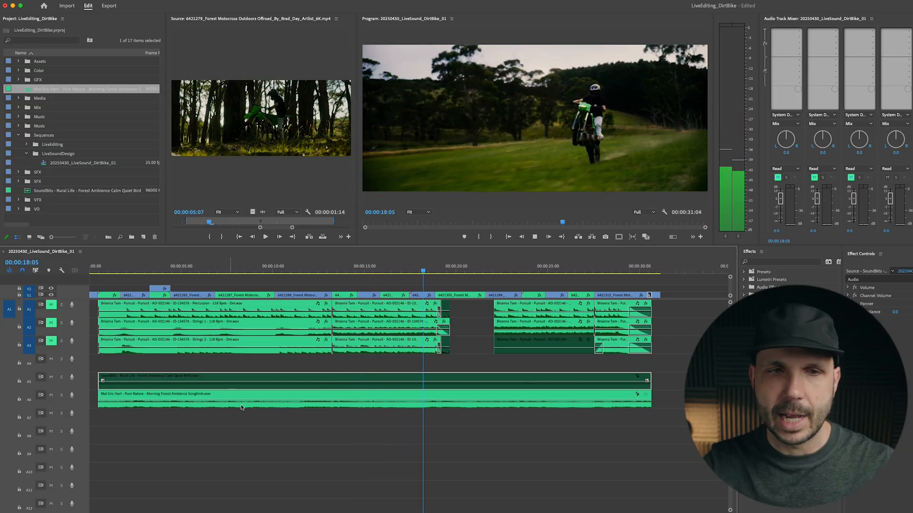
key("space")
Play the sequence again from near its beginning to review the Morning Forest ambience against the picture
key("super+Tab")
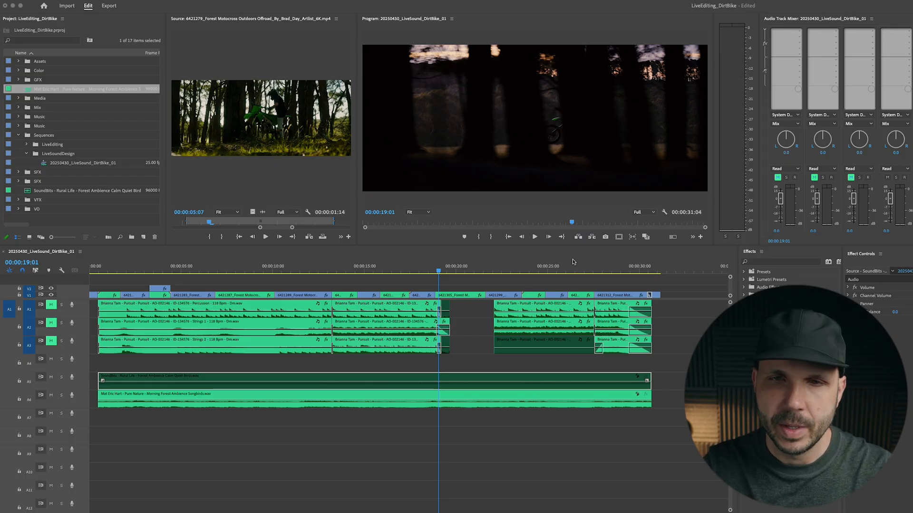
left_click(482, 369)
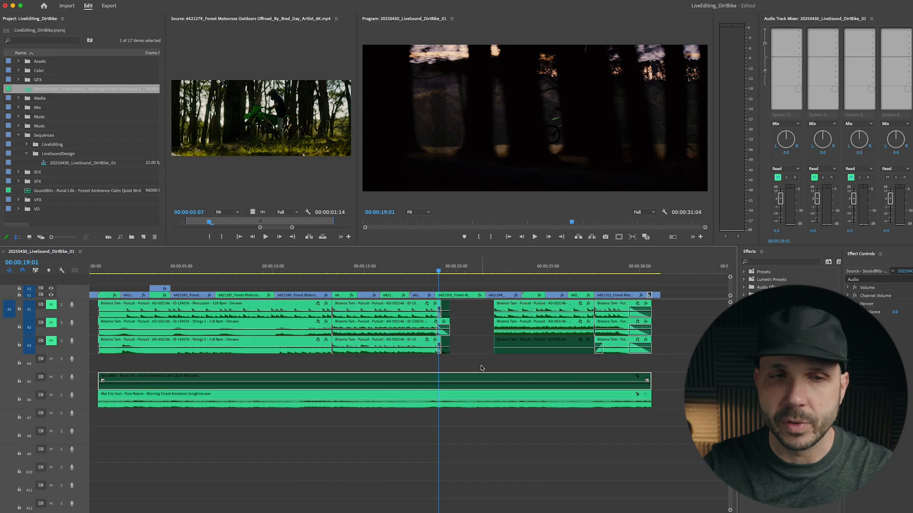
left_click(122, 270)
key("space")
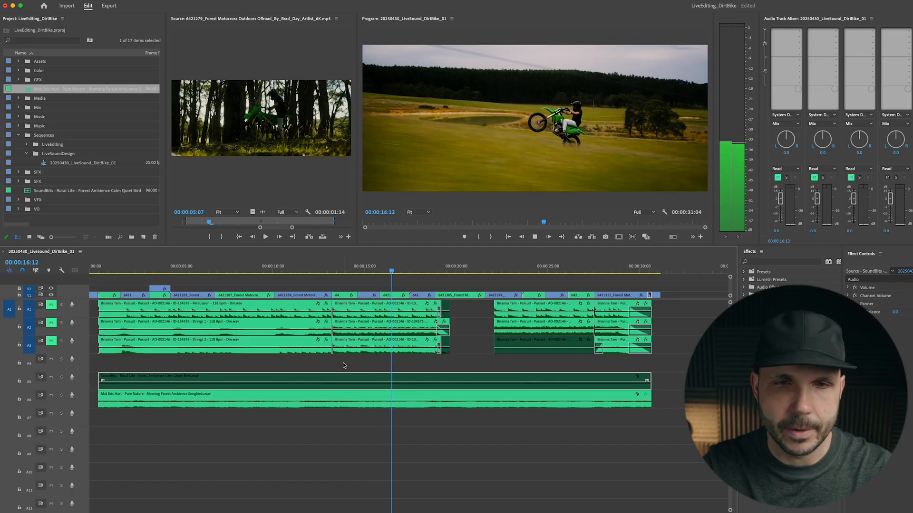
left_click(343, 364)
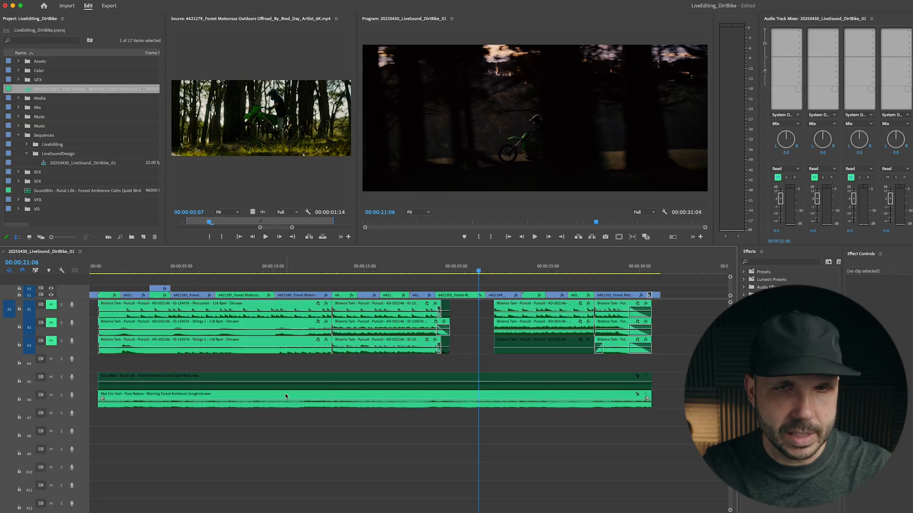
Save the project and scrub the opening shot, leaving the playhead at 00:00:00:10
left_click(97, 273)
key("ctrl+s")
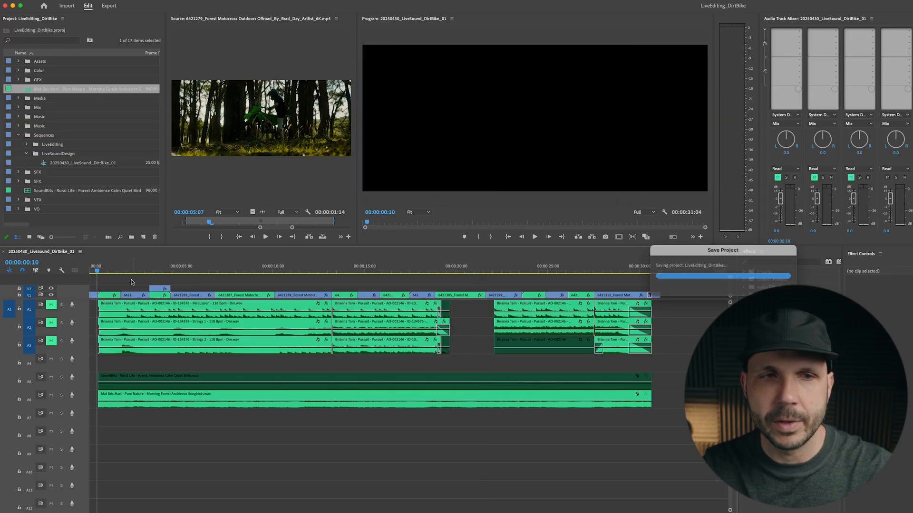
left_click_drag(97, 269, 107, 269)
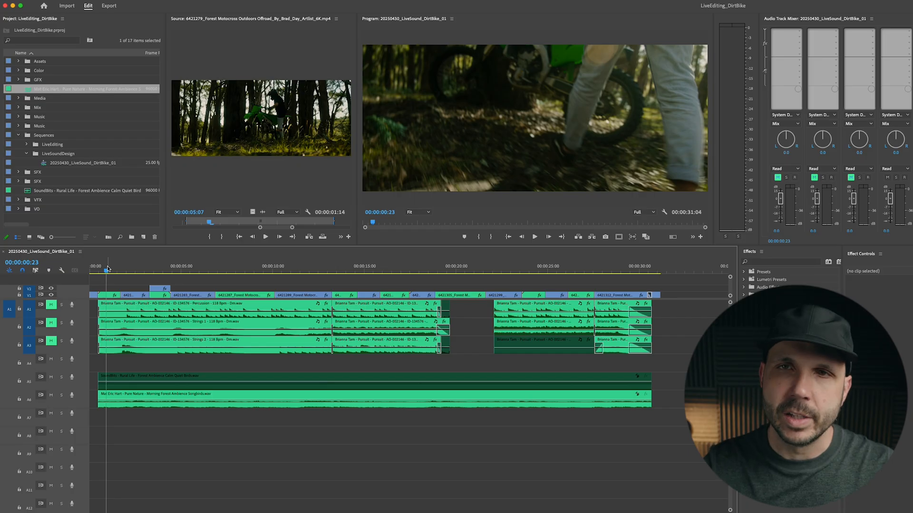
left_click_drag(108, 269, 100, 271)
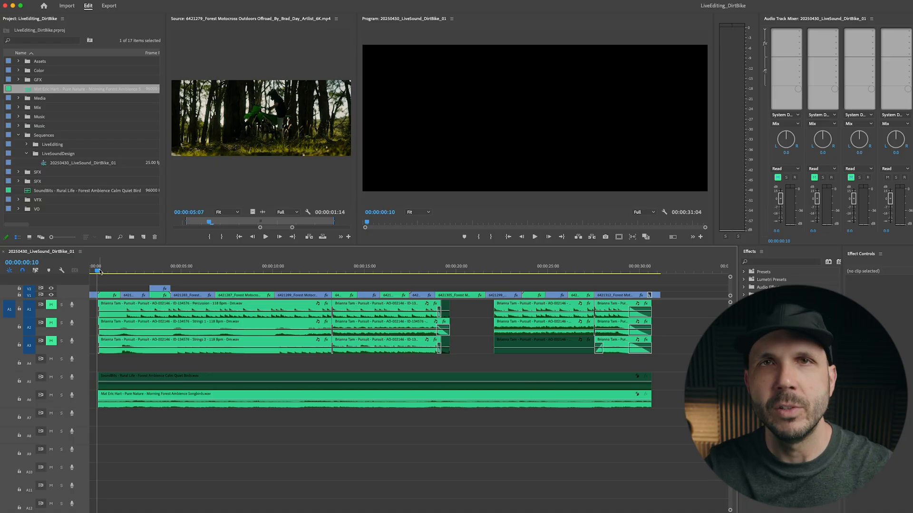
key("super+Tab")
key("super+Tab")
key("super+Tab")
key("super+Tab")
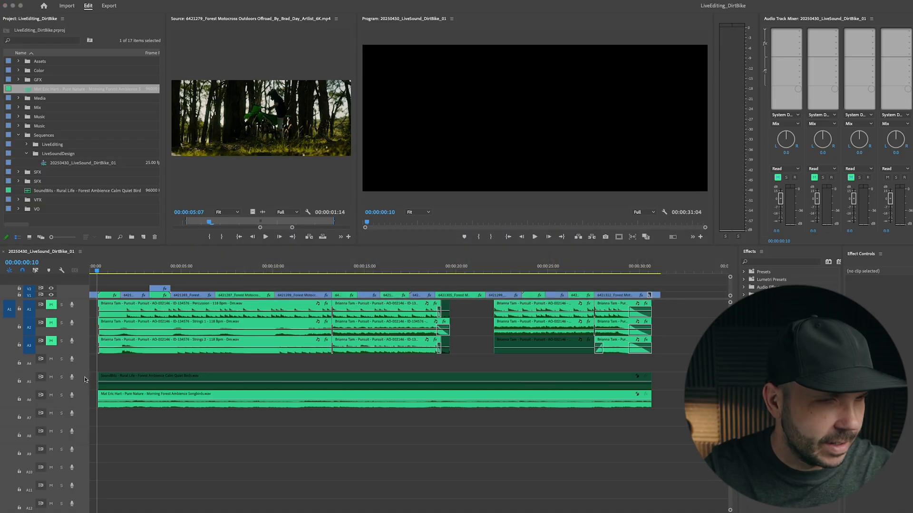
Play the opening shots from near the sequence start to review the walking action against the ambience, leaving the playhead at 00:00:01:07
left_click(100, 280)
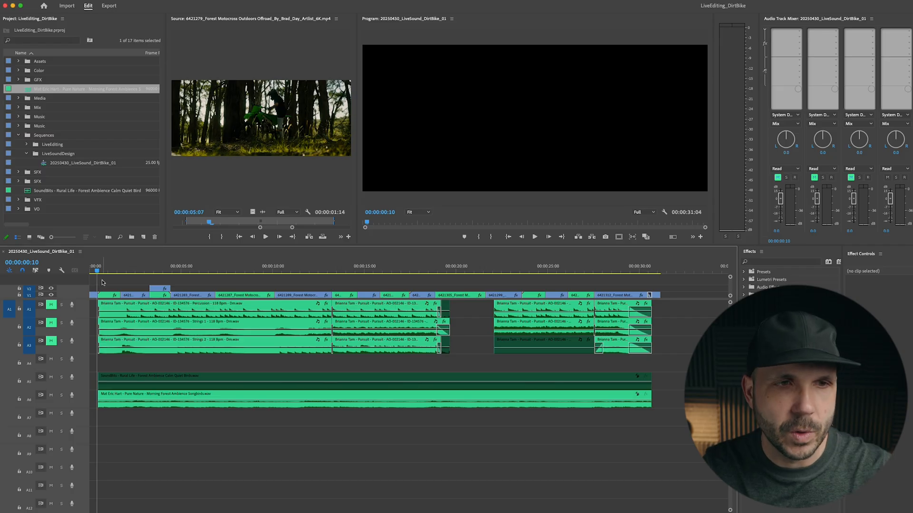
key("space")
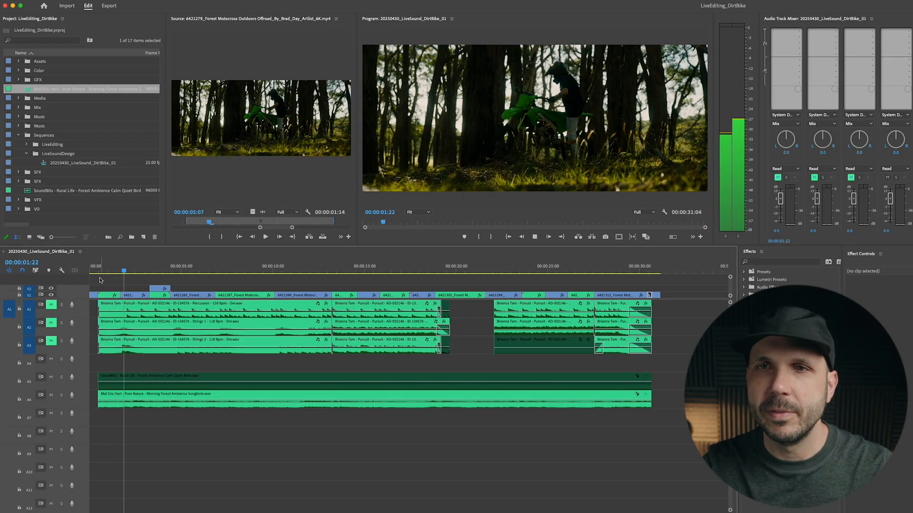
key("space")
left_click(100, 272)
key("space")
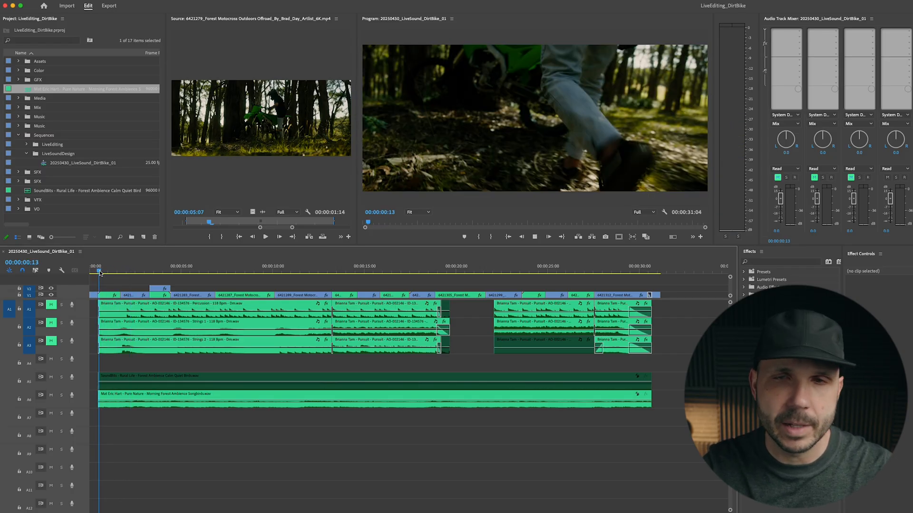
key("space")
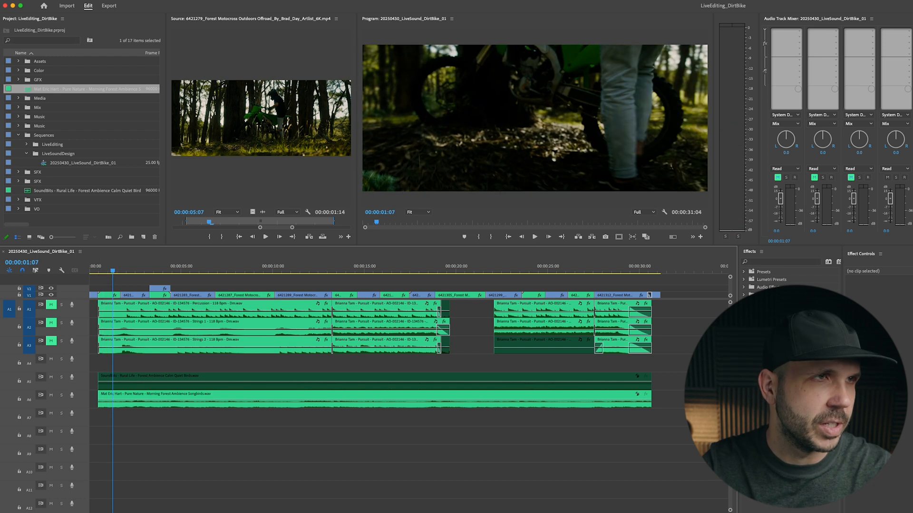
Switch to Artlist in the browser, enlarge its window, and search the sound effects for "footsteps leaves"
mouse_move(394, 60)
left_mouse_down()
mouse_move(397, 100)
mouse_move(381, 53)
left_mouse_up()
left_click_drag(506, 351, 622, 498)
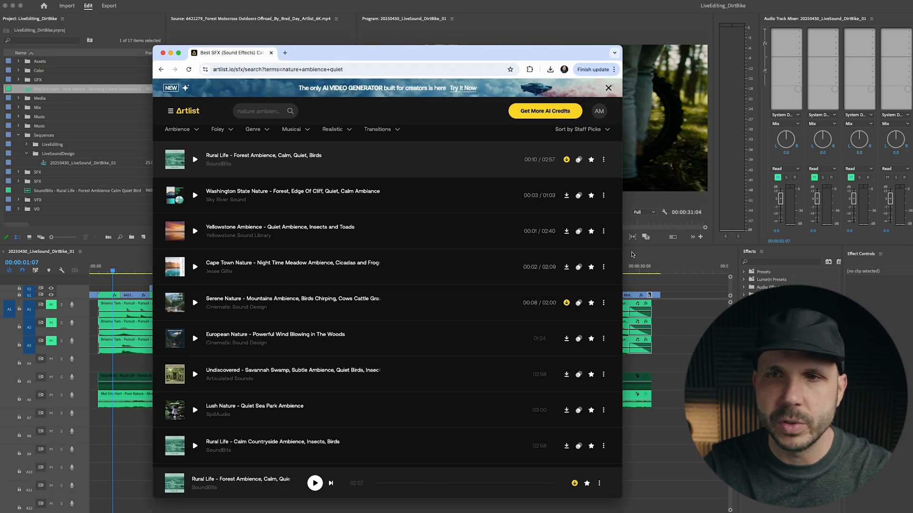
left_click_drag(621, 255, 769, 254)
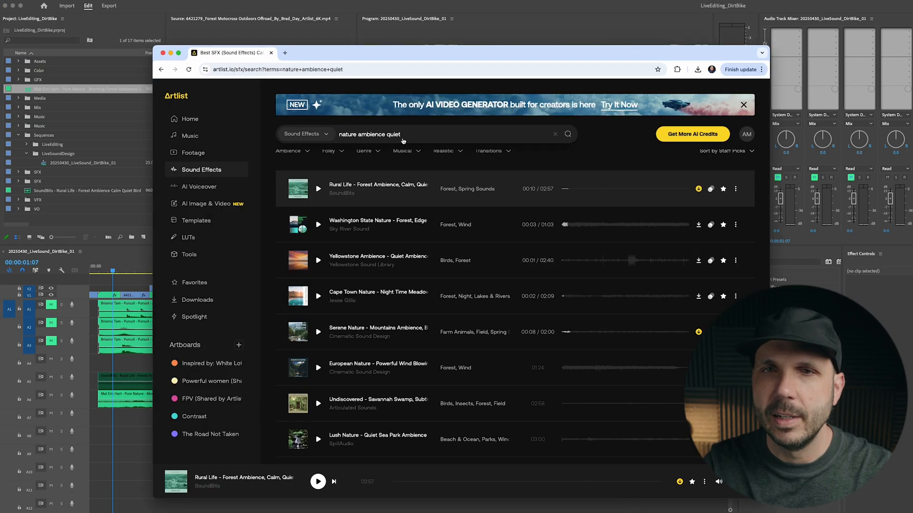
left_click(374, 135)
type("foo")
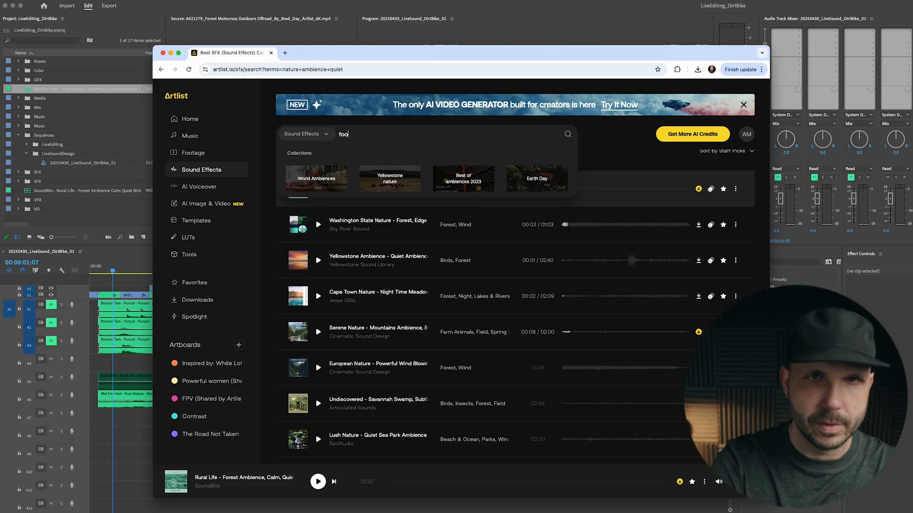
type("tsteps leave")
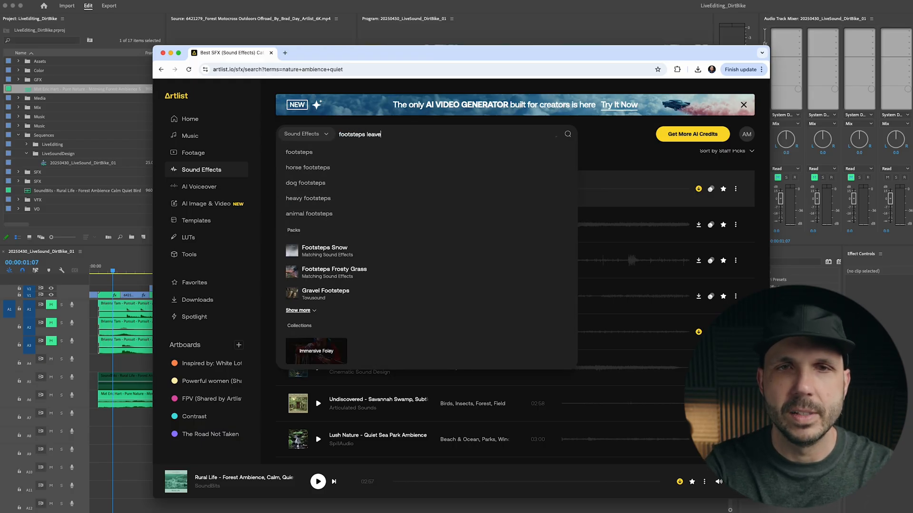
type("s")
key("Return")
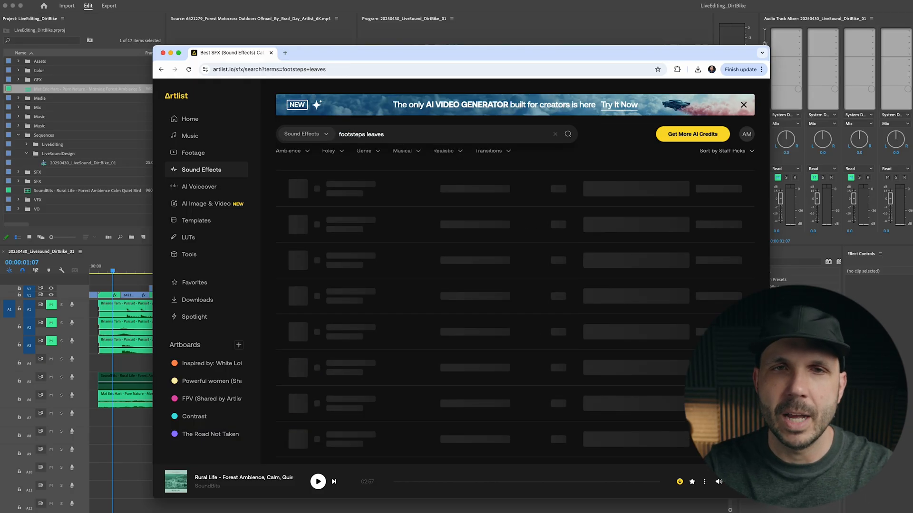
Audition and download the "A Step Ahead - Footsteps on Damp Leaves" and "Body. - Footsteps On Leaves" sound effects
left_click(319, 189)
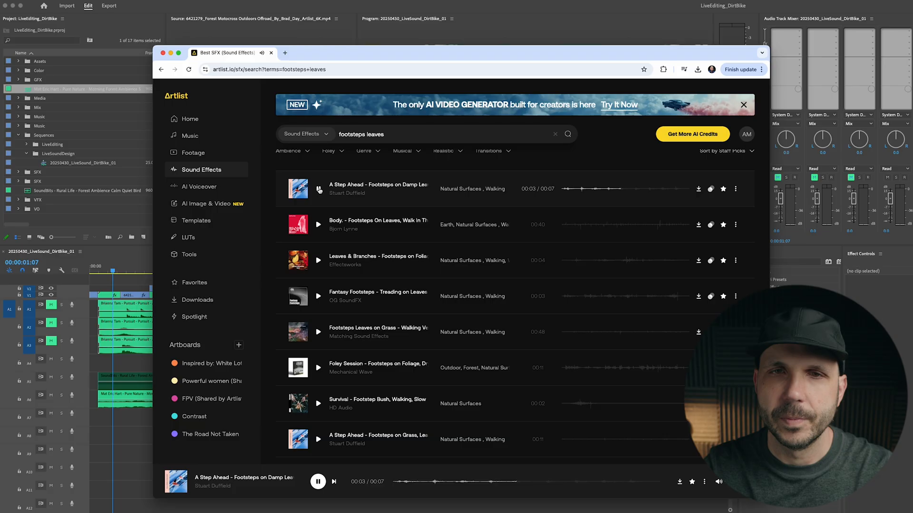
left_click(319, 190)
left_click(698, 188)
left_click(731, 189)
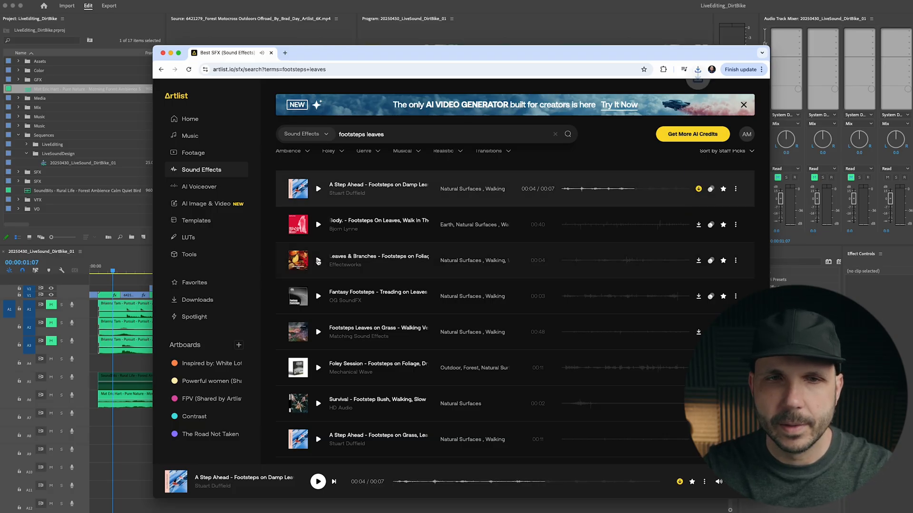
left_click(319, 225)
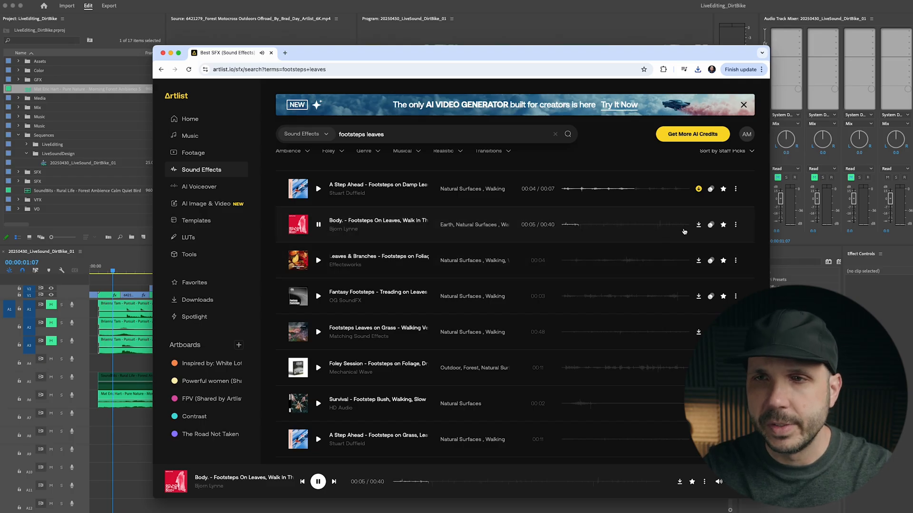
left_click(698, 224)
left_click(721, 225)
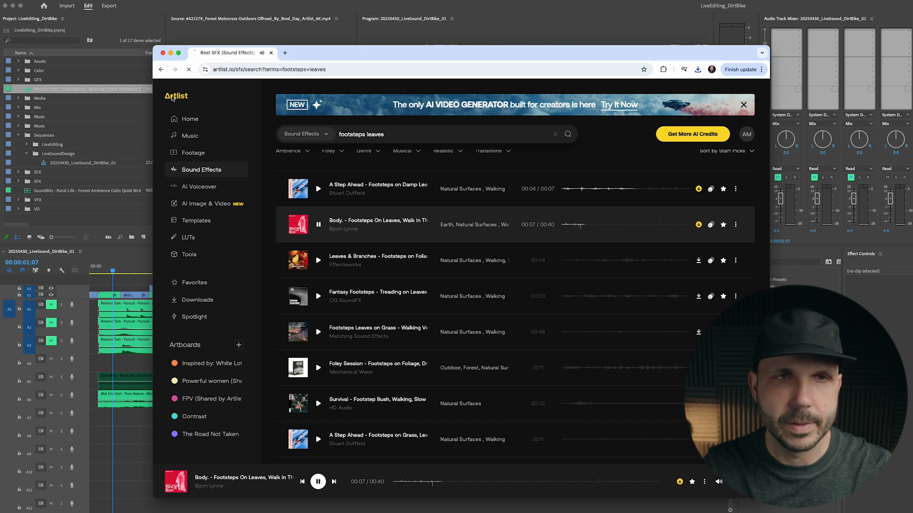
Return to Premiere Pro and place the downloaded Footsteps on Damp Leaves file on A7, aligned with the start of the ambience clips
left_click_drag(309, 55, 238, 71)
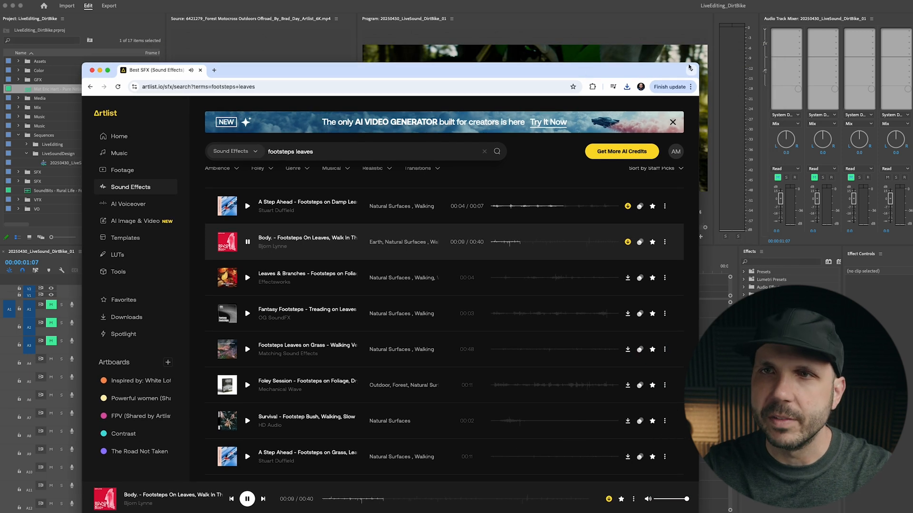
left_click_drag(698, 63, 619, 140)
left_click_drag(448, 152, 0, 38)
left_click(48, 403)
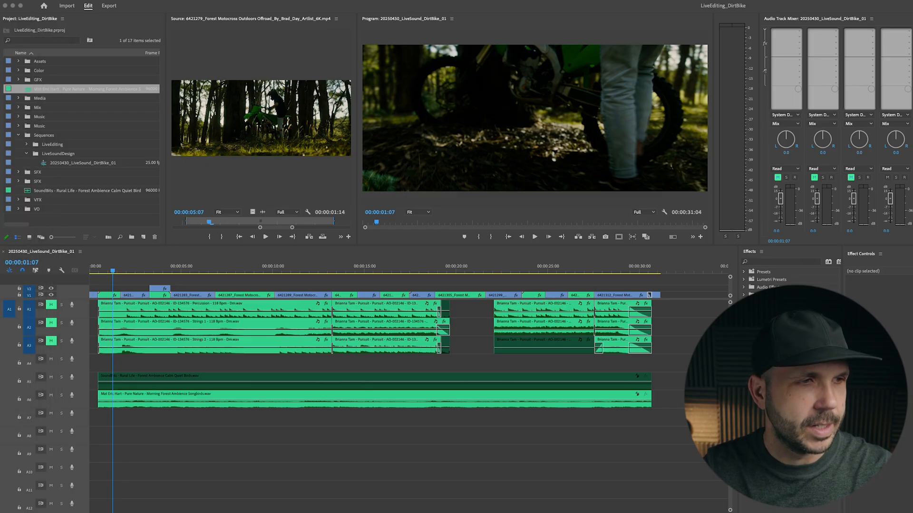
left_click(152, 467)
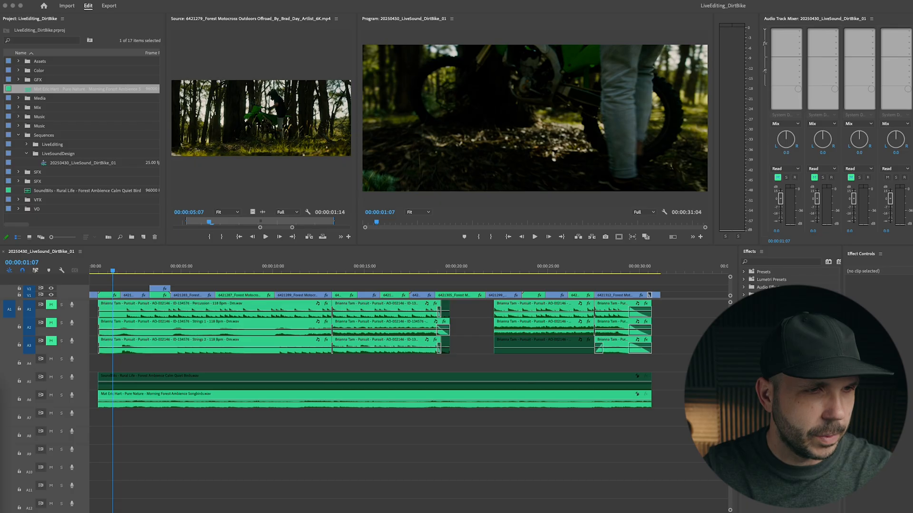
mouse_move(133, 417)
left_mouse_down()
mouse_move(119, 421)
mouse_move(129, 431)
left_mouse_up()
left_click(145, 439)
key("equal")
key("equal")
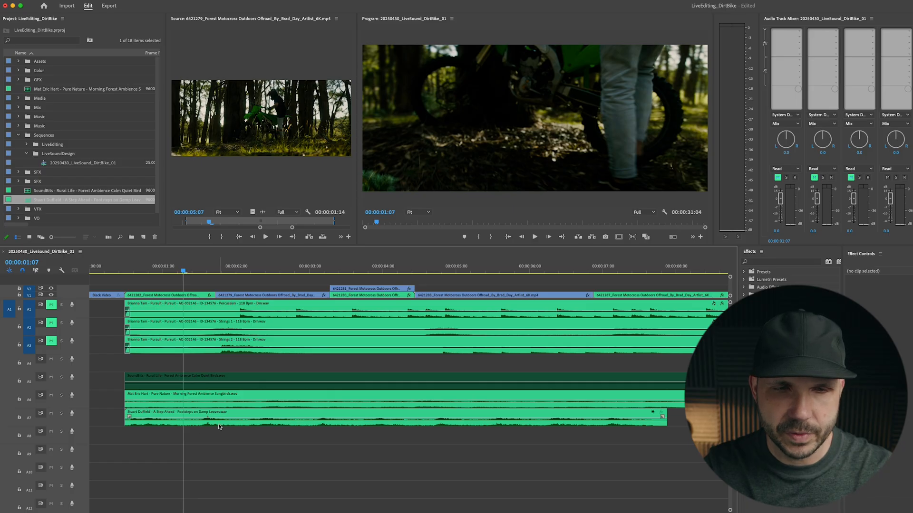
Shift the footsteps clip on A7 about six frames later and play it against the first walking shot
left_click_drag(122, 270, 151, 271)
left_click_drag(173, 430, 189, 424)
left_click(123, 272)
key("space")
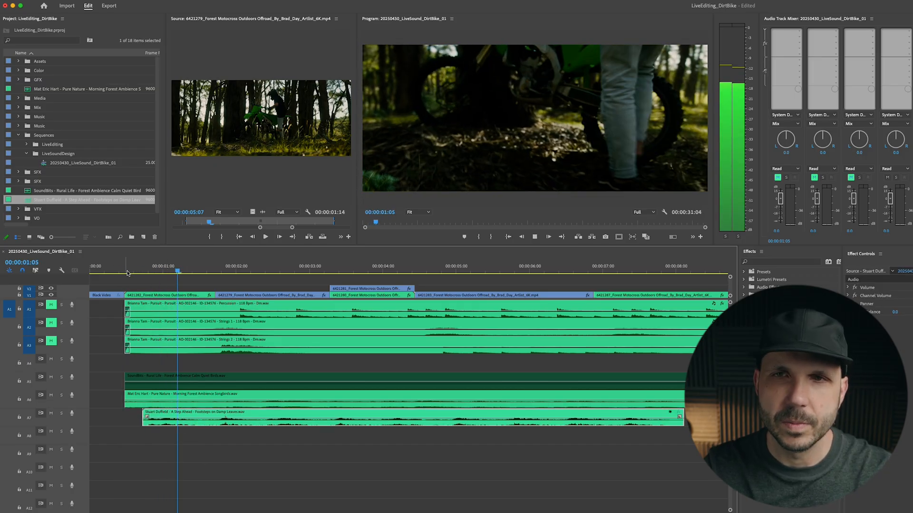
key("space")
Split the A7 footsteps clip at about 00:00:01:15, move the remainder earlier onto A8 so they overlap, and play the timing back
key("c")
left_click(209, 418)
left_click_drag(225, 424, 193, 441)
left_click(202, 446)
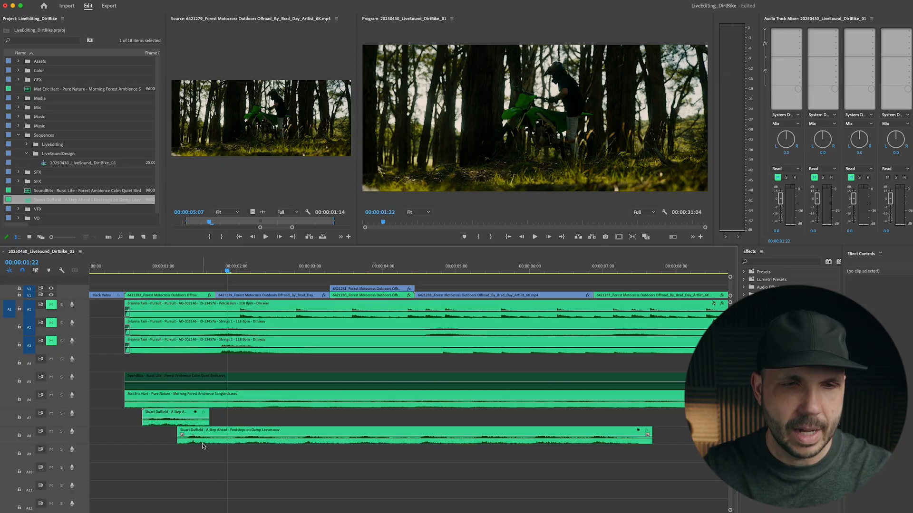
left_click(123, 272)
key("space")
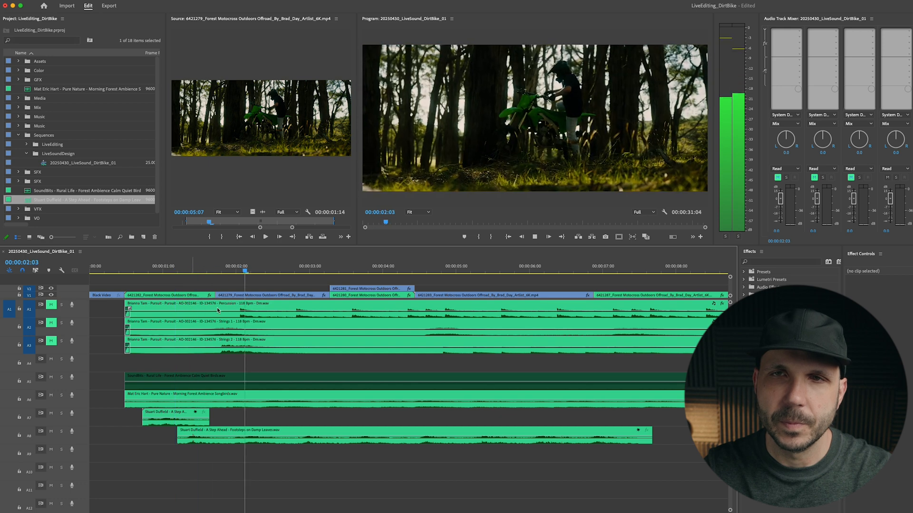
key("space")
Split the A8 footsteps clip just before 00:00:02:00, move its remainder earlier onto A9, and play the layered footsteps back
left_click(230, 435)
left_click_drag(247, 445, 218, 463)
left_click(116, 271)
key("space")
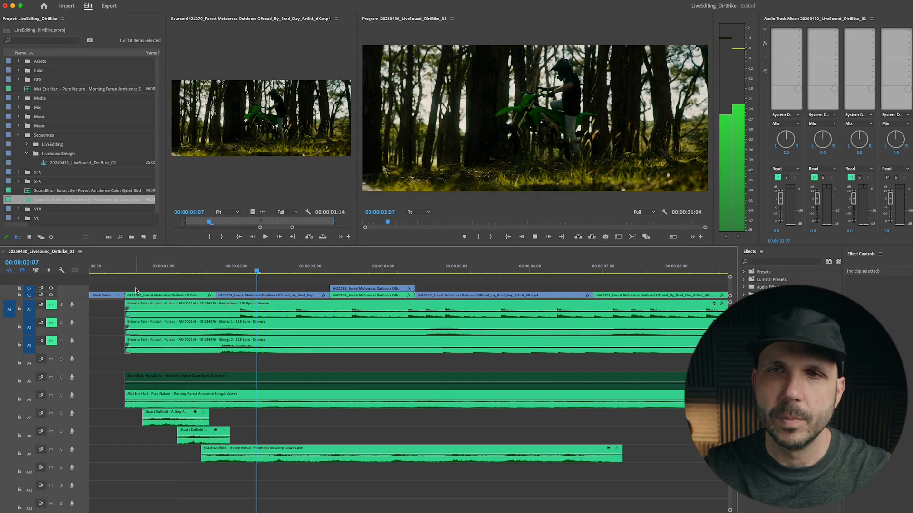
key("space")
Split the A9 footsteps clip at about 00:00:02:07 and delete the remainder after the cut
key("c")
left_click(257, 457)
key("v")
left_click(265, 457)
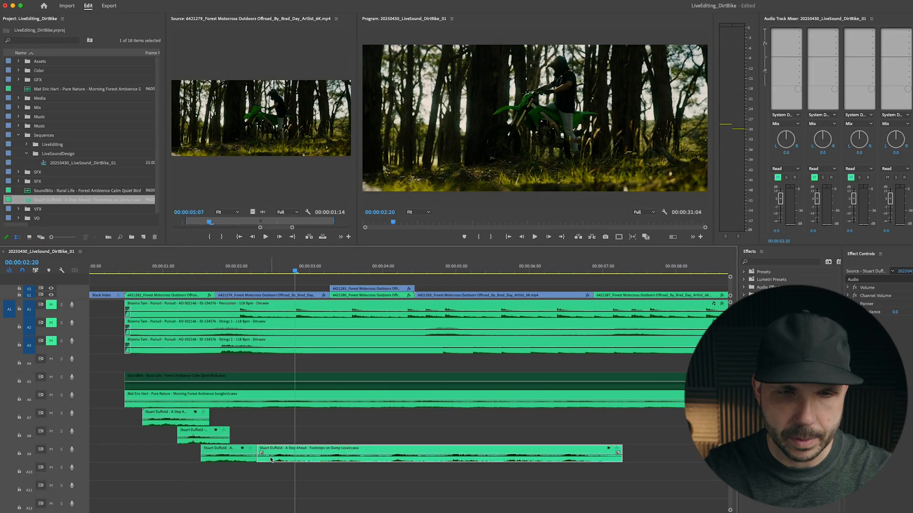
key("Delete")
Scrub through the shot of the rider on the bike, leaving the playhead at 00:00:03:01 with the whole sequence in view
key("minus")
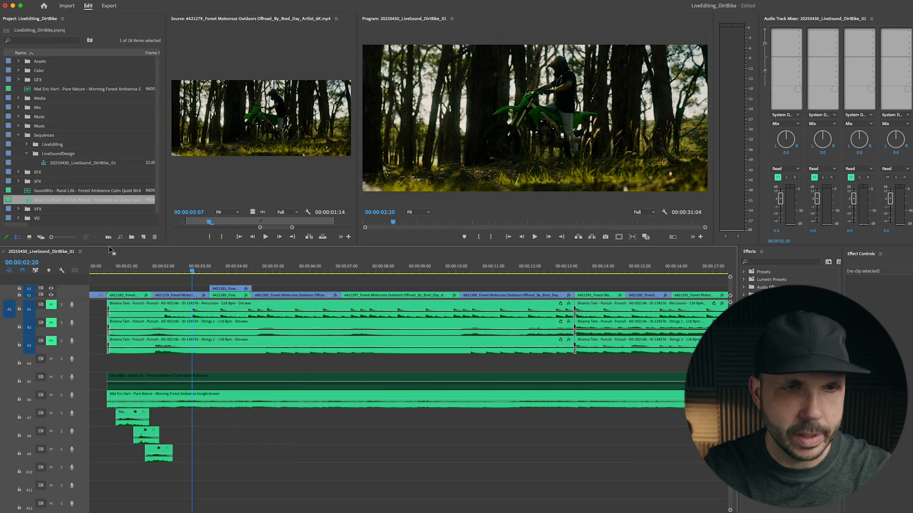
left_click_drag(139, 267, 201, 270)
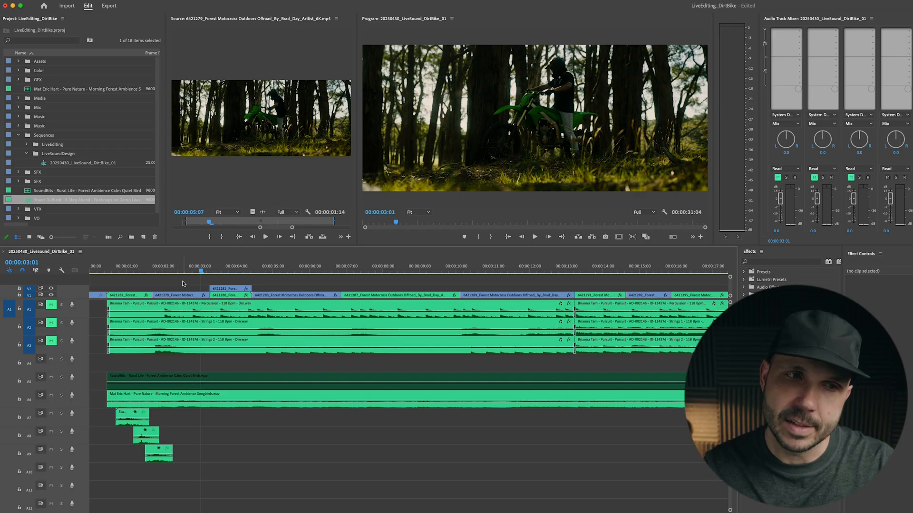
key("minus")
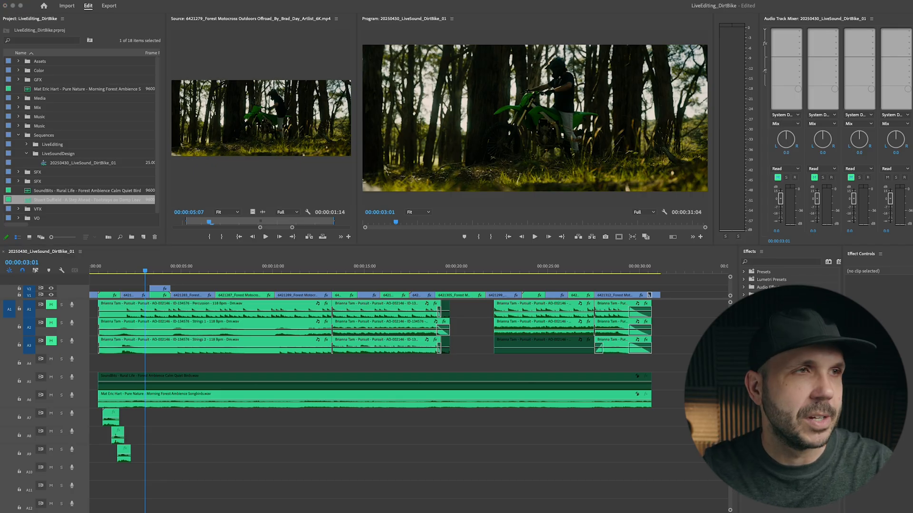
Switch back to Artlist in the browser, enlarge its window, and search the sound effects for "motorcycle start"
key("super+Tab")
left_click_drag(207, 79, 326, 88)
left_click_drag(586, 249, 721, 248)
triple_click(379, 171)
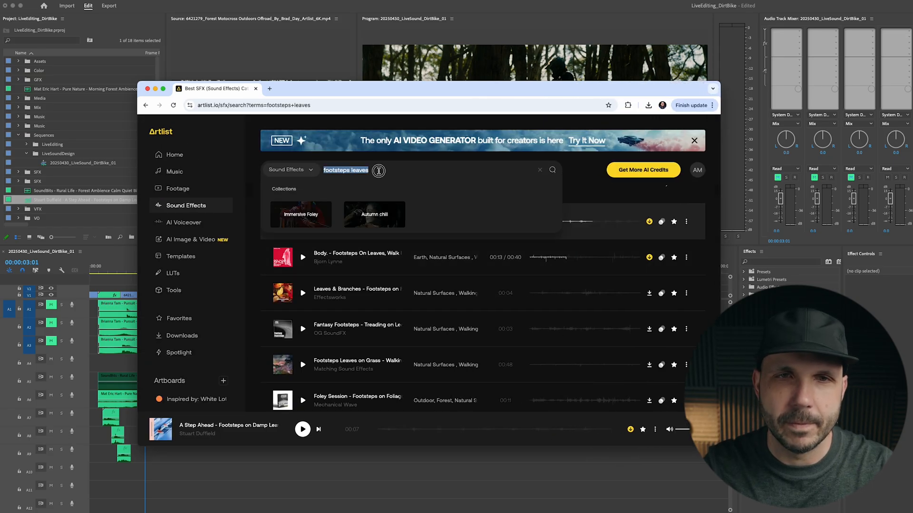
type("motor")
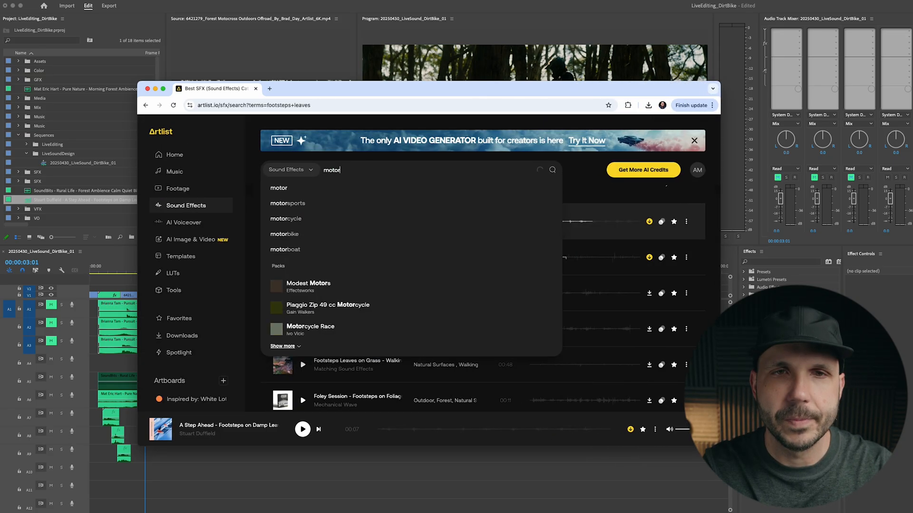
type("cycle start")
key("Return")
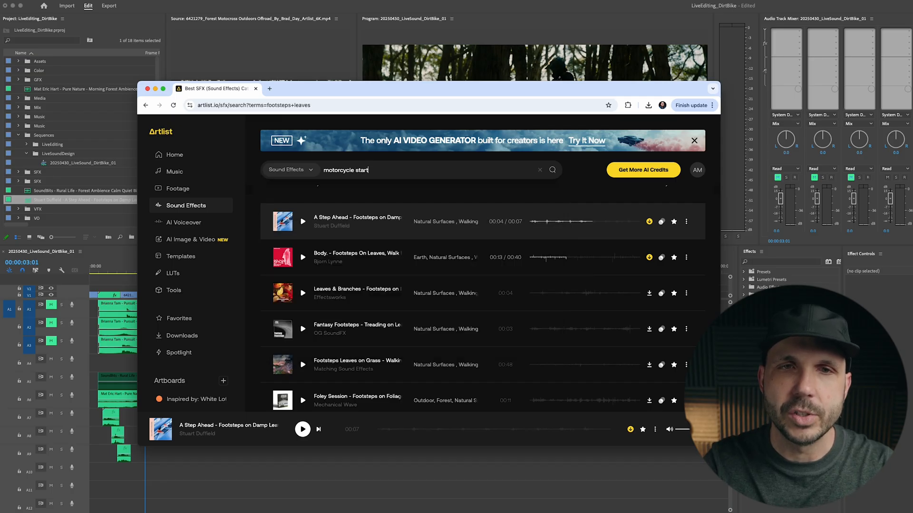
left_click(261, 191)
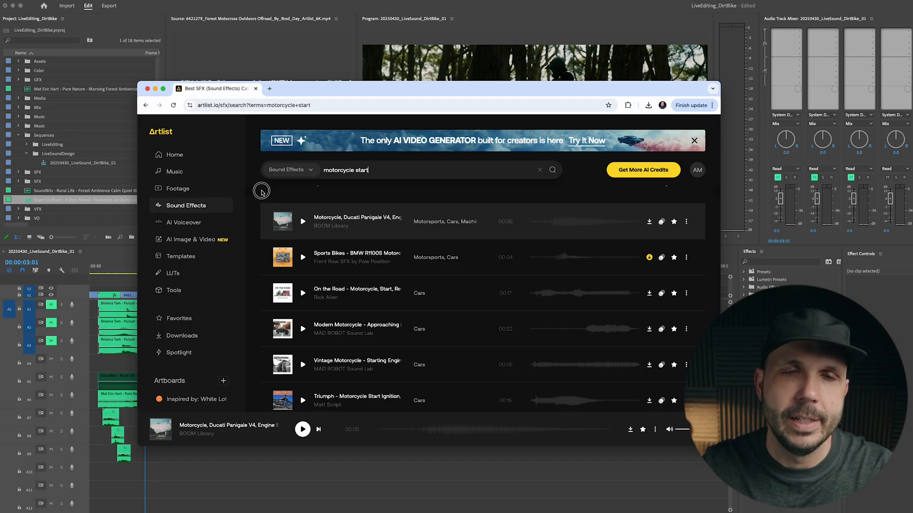
Audition and download the "Motorcycle, Ducati Panigale V4" engine sound effect
left_click(303, 222)
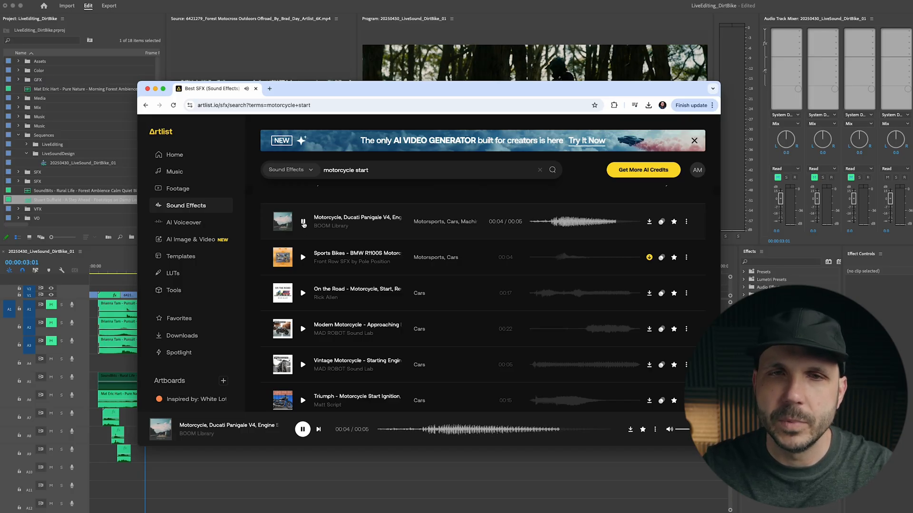
left_click(649, 222)
left_click(682, 222)
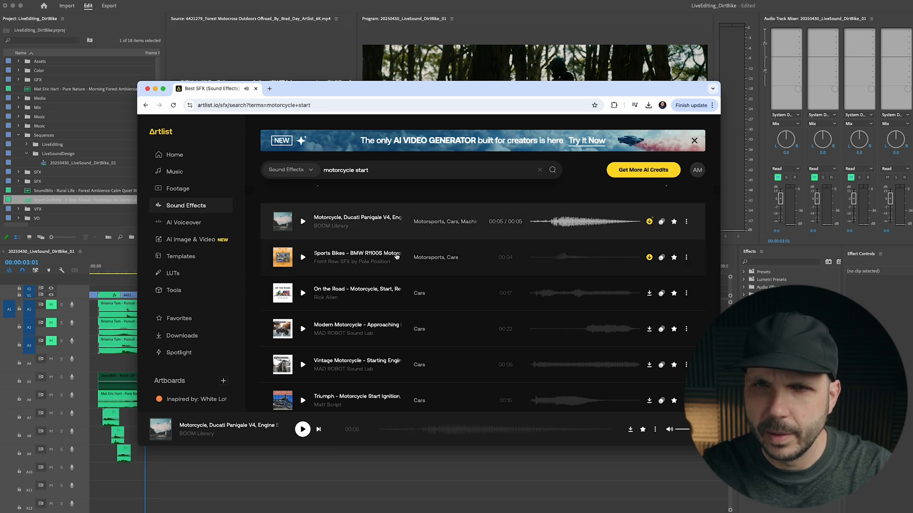
Audition the BMW R1100S, "On the Road - Motorcycle, Start" and "Modern Motorcycle - Approaching" sound effects
left_click(303, 258)
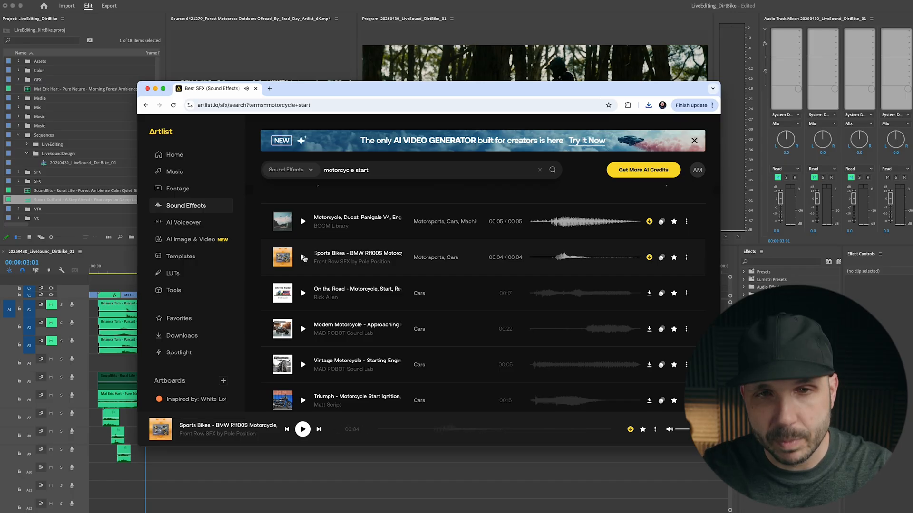
left_click(301, 293)
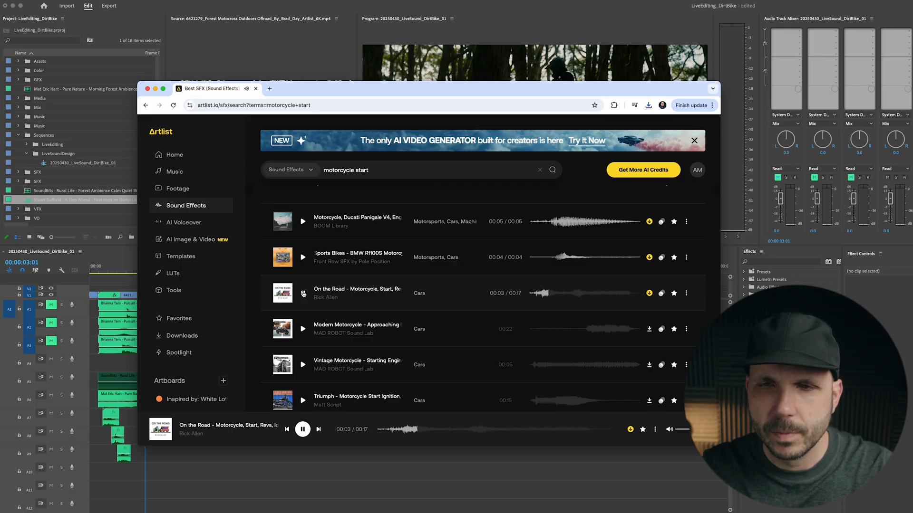
scroll(303, 299, "down", 1)
left_click(303, 314)
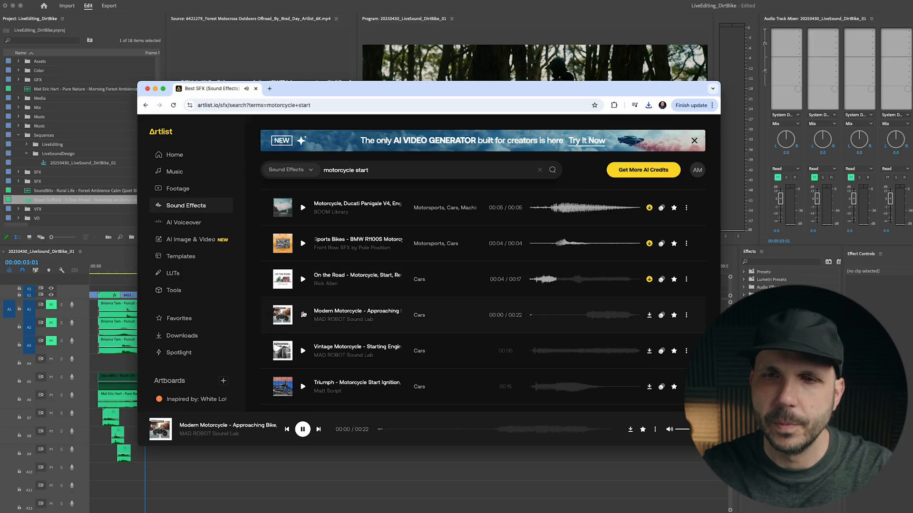
left_click(584, 316)
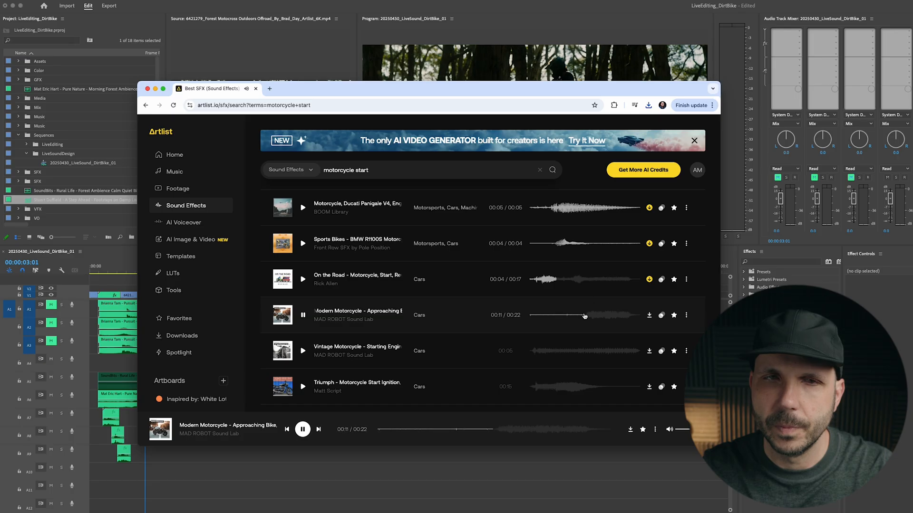
left_click(302, 316)
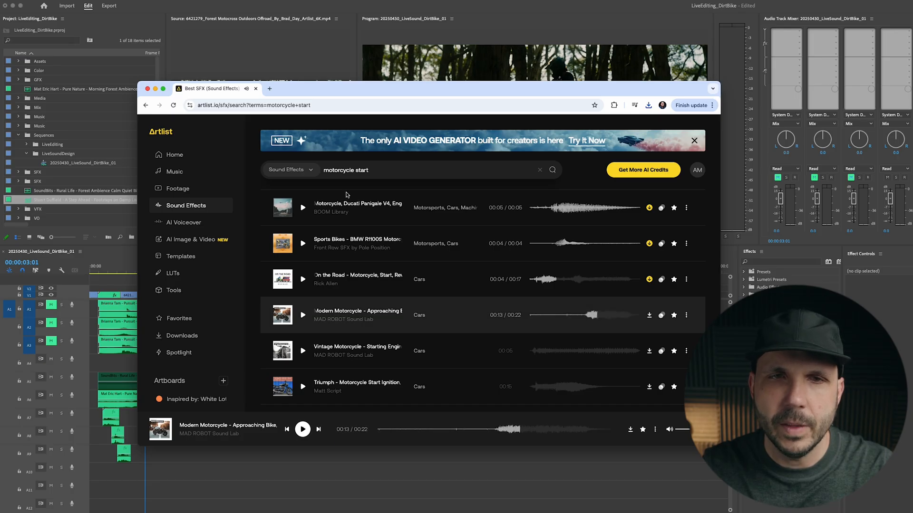
Browse the BOOM Library artist page for sound effects and return to the "motorcycle start" results
left_click(329, 212)
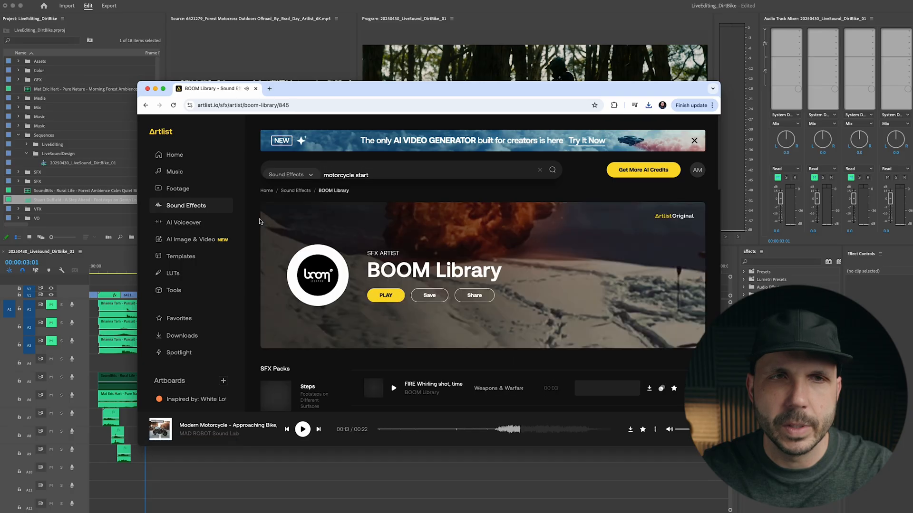
scroll(260, 221, "down", 3)
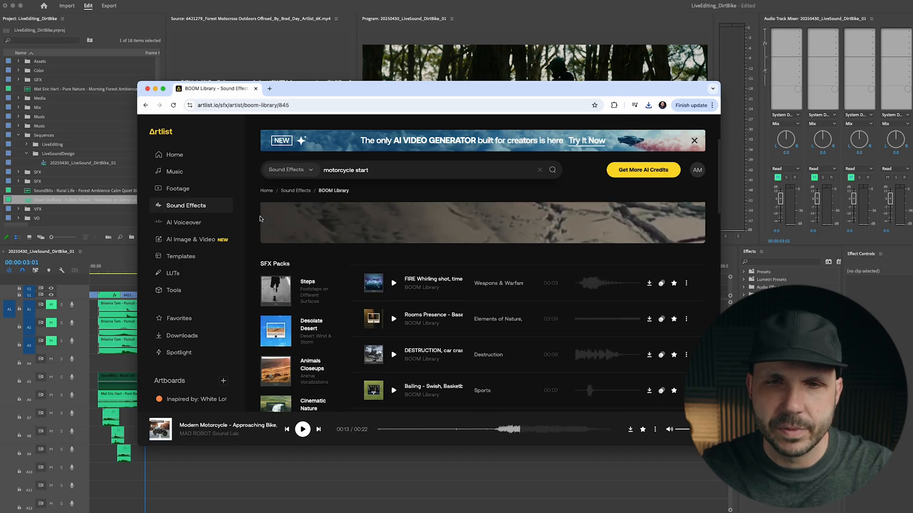
scroll(260, 218, "down", 10)
scroll(260, 219, "down", 3)
scroll(288, 140, "up", 6)
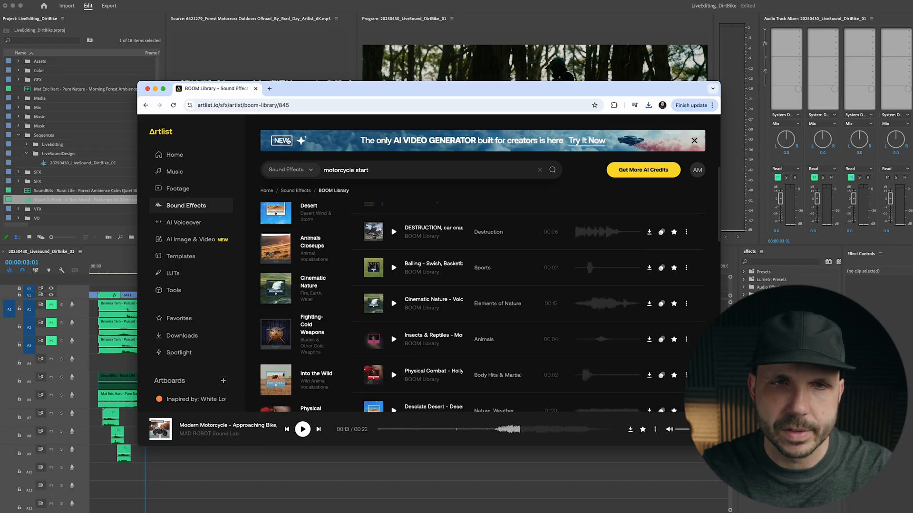
scroll(288, 140, "up", 3)
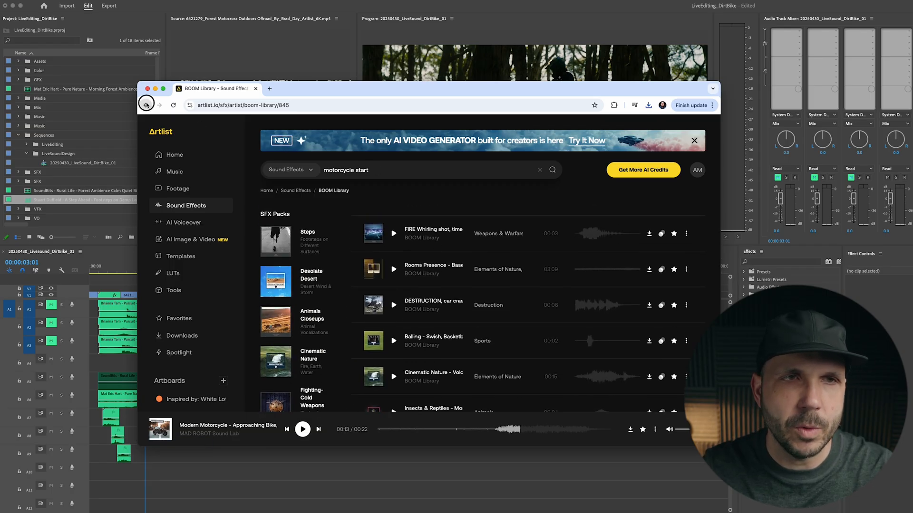
left_click(146, 105)
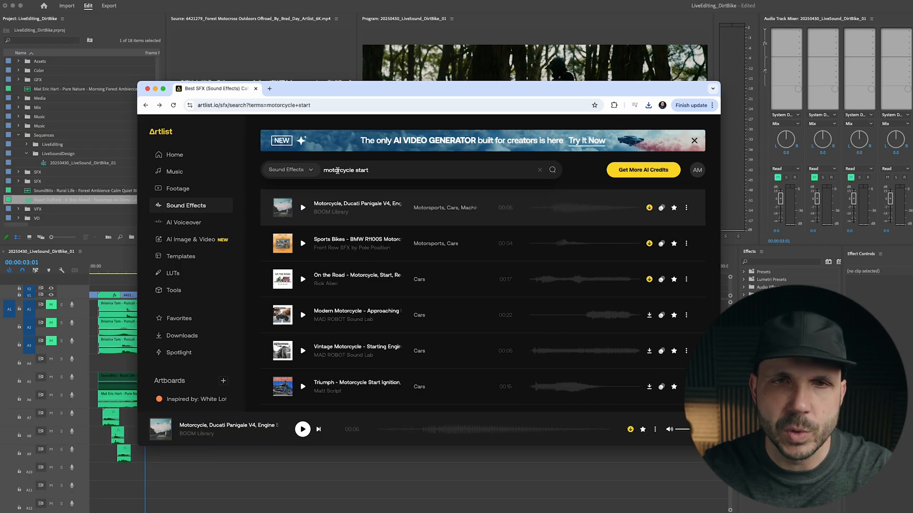
Change the sound effects search to "motorcycle ducati"
left_click_drag(372, 170, 287, 168)
key("Right")
key("BackSpace")
key("BackSpace")
key("BackSpace")
key("BackSpace")
key("BackSpace")
type("ducati")
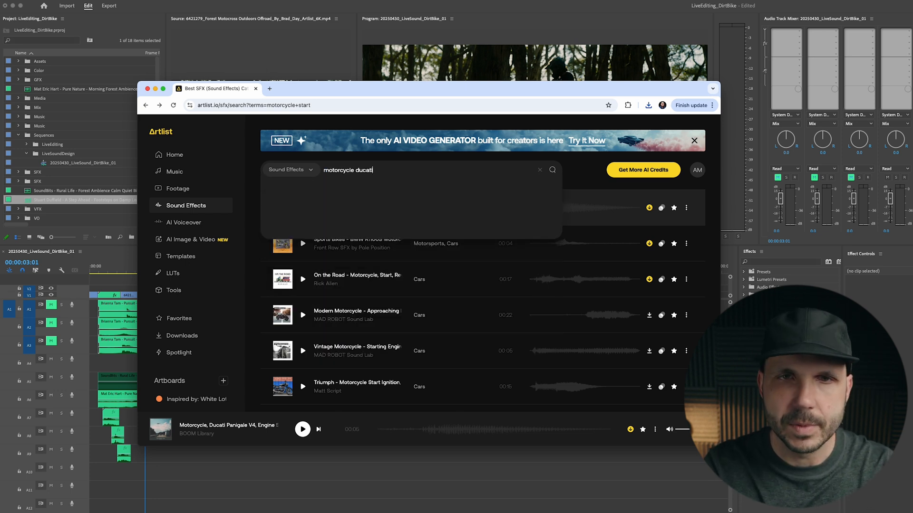
key("Return")
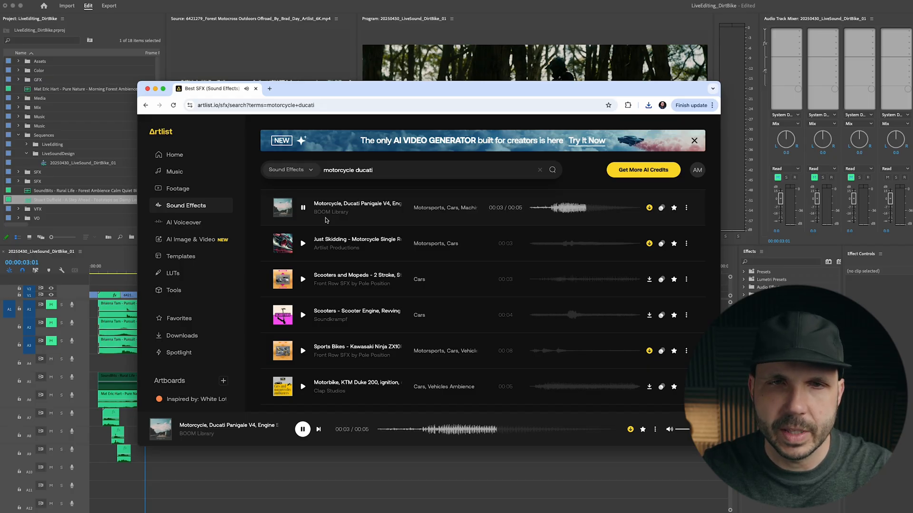
Audition and download the "Just Skidding - Motorcycle Single Rev" sound effect
left_click(302, 243)
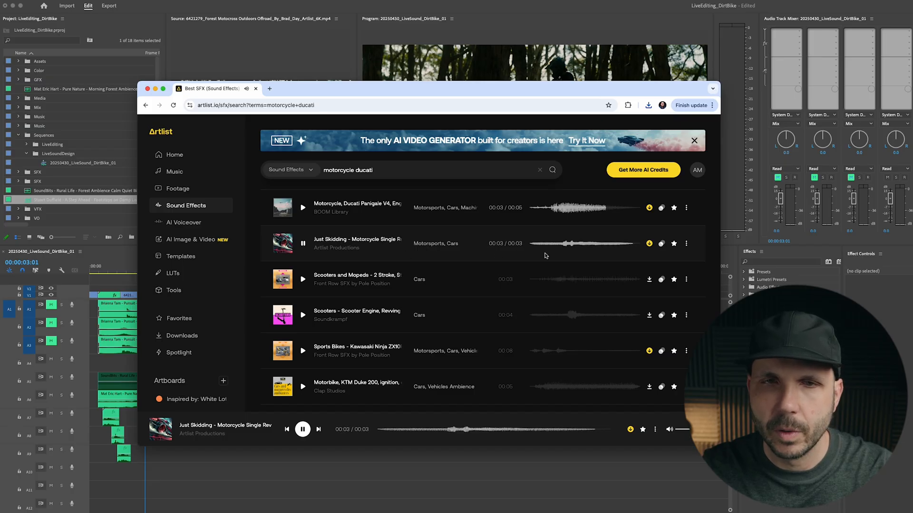
left_click(650, 244)
left_click(658, 244)
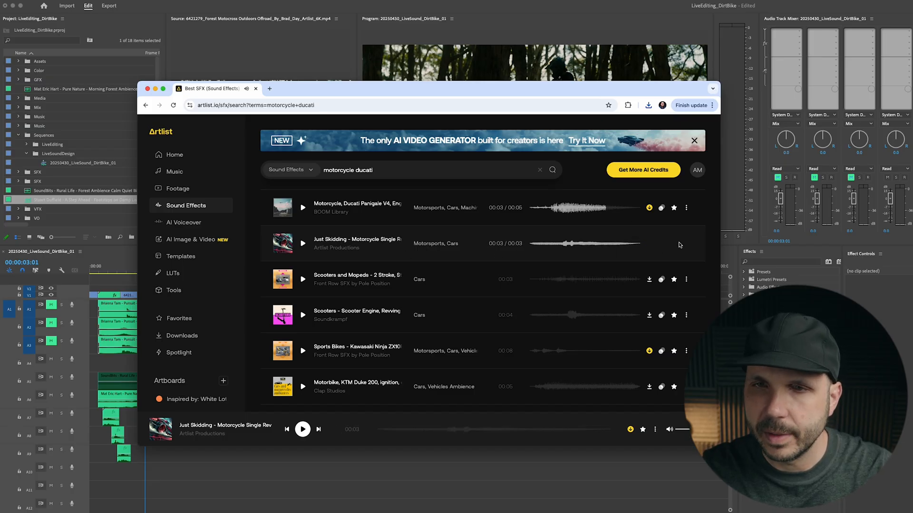
Widen the browser window and audition the 2 Stroke scooter, Kawasaki Ninja ZX10R and "Motorbike, KTM Duke 200, ignition, engine start" sound effects
left_click(303, 279)
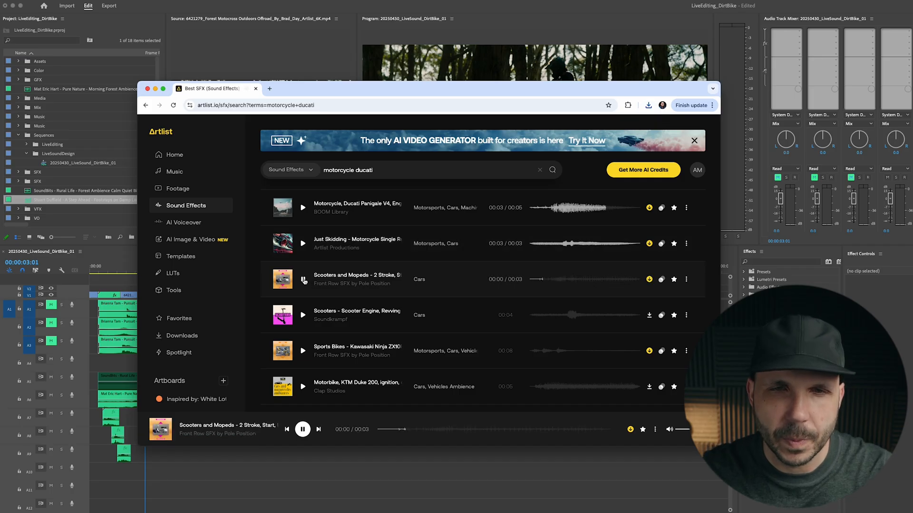
left_click_drag(721, 445, 814, 456)
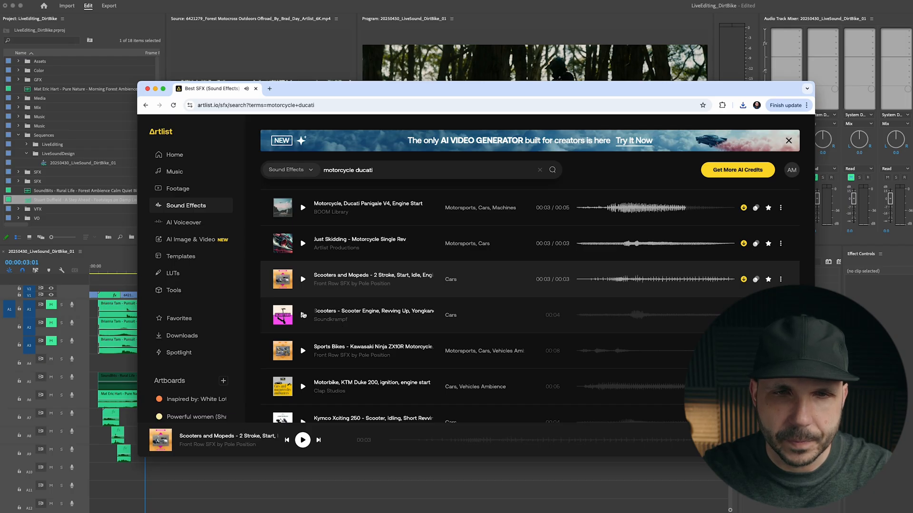
scroll(303, 316, "down", 1)
left_click(303, 333)
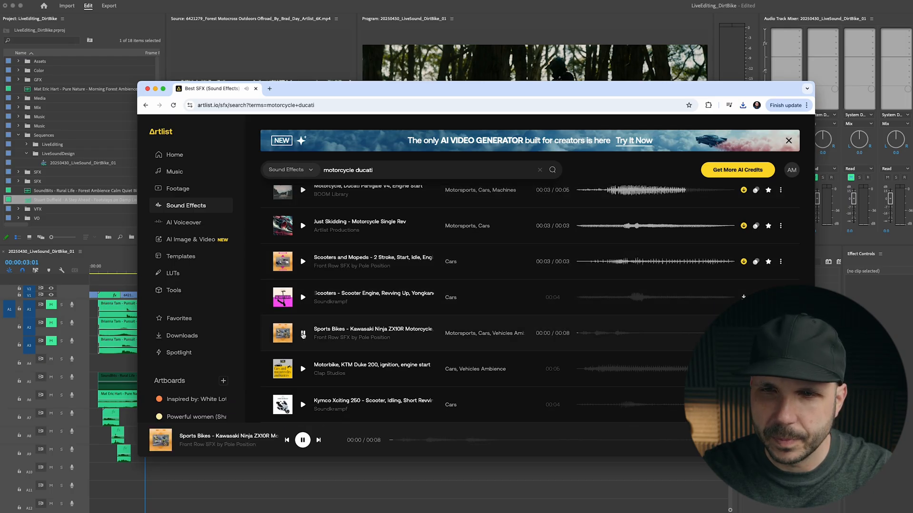
scroll(302, 337, "down", 2)
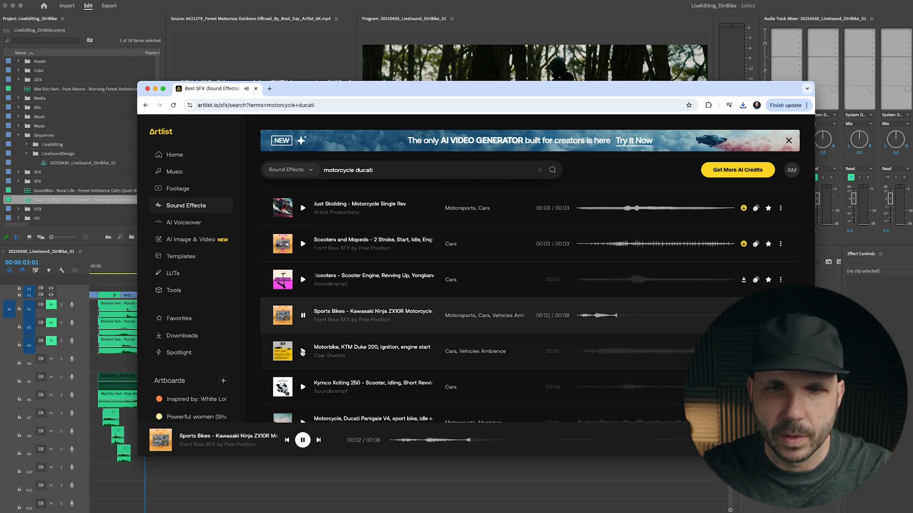
left_click(303, 345)
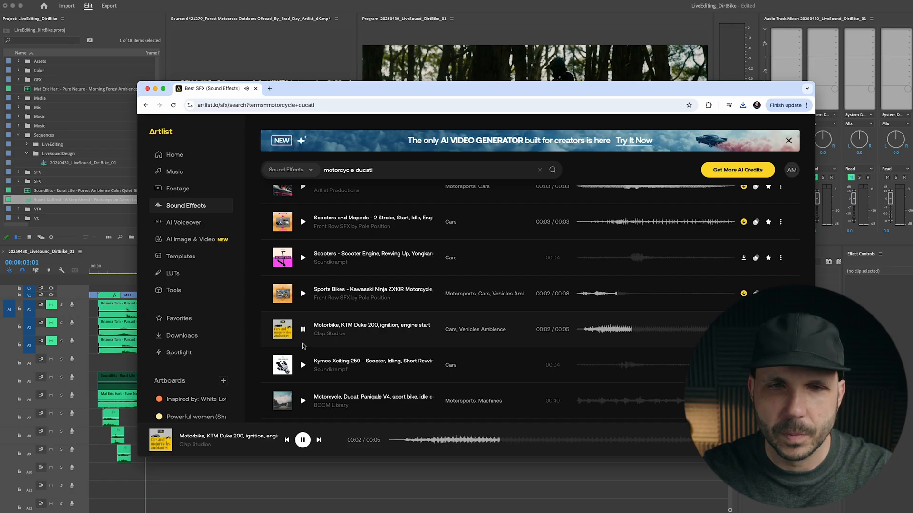
scroll(303, 343, "down", 1)
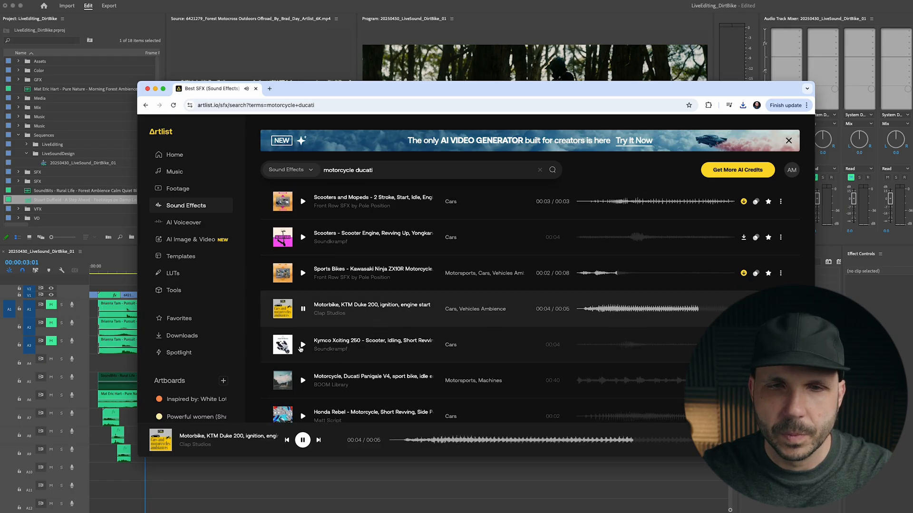
Audition the "Kymco Xciting 250 - Scooter, Idling" and 40-second "Motorcycle, Ducati Panigale V4, sport bike, idle" sound effects
left_click(303, 345)
scroll(303, 344, "down", 1)
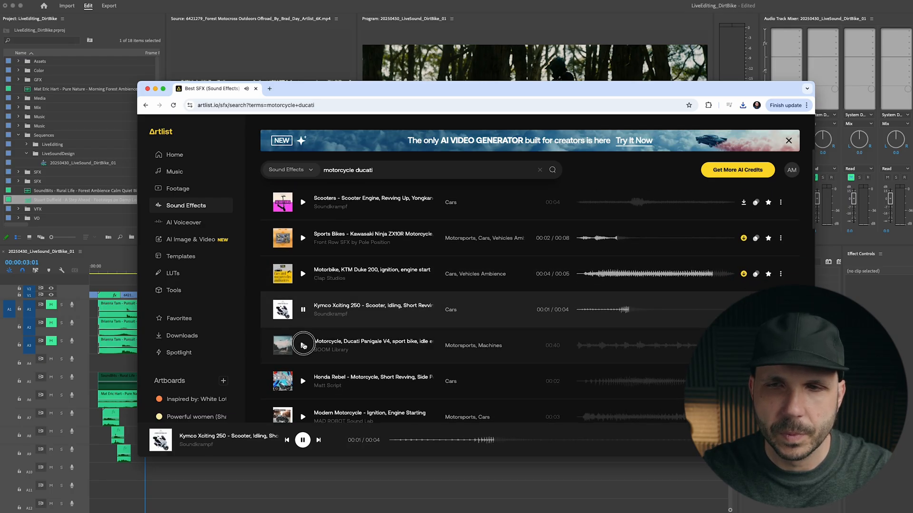
left_click(302, 344)
scroll(305, 340, "down", 1)
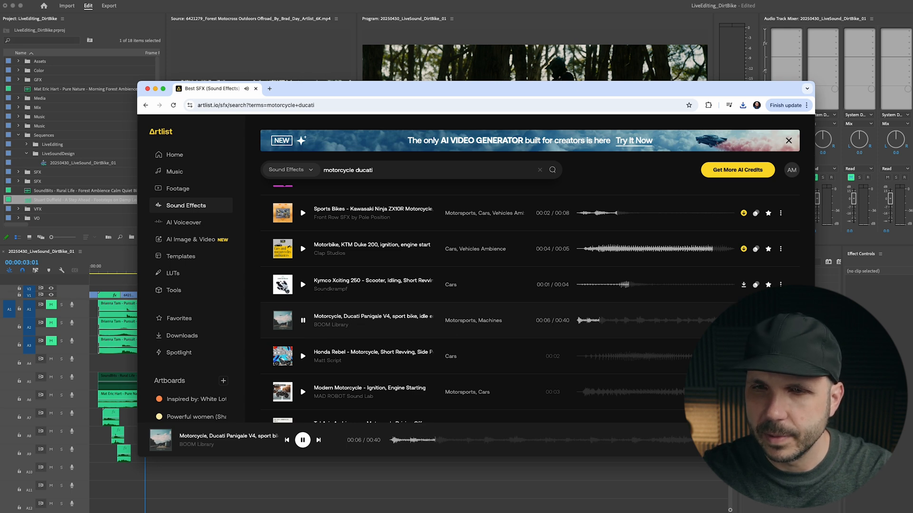
scroll(303, 320, "down", 1)
left_click(304, 289)
scroll(303, 325, "down", 1)
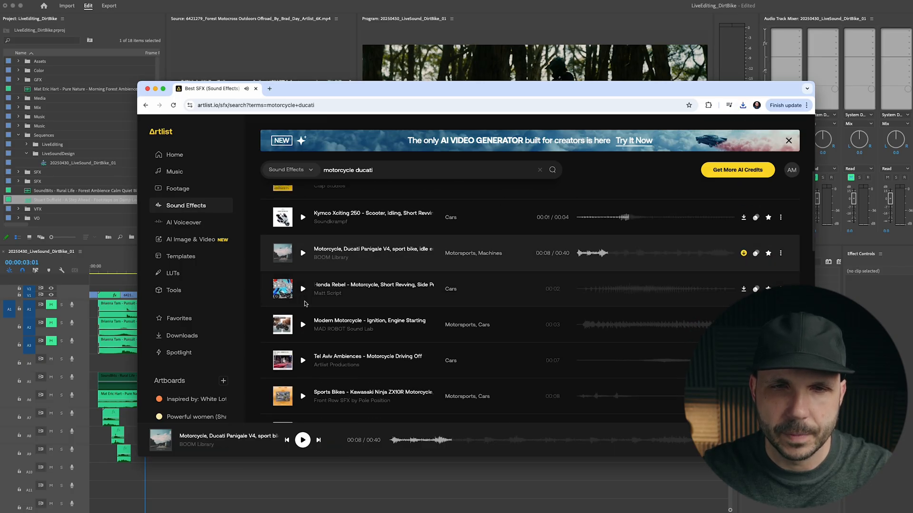
Audition the "Modern Motorcycle - Ignition, Engine Starting", second Kawasaki Ninja ZX10R, "Vintage Motorcycle - Ignition, Idling Engine" and second Kymco Xciting 250 sound effects
left_click(303, 325)
scroll(303, 326, "down", 2)
left_click(303, 328)
scroll(303, 323, "down", 2)
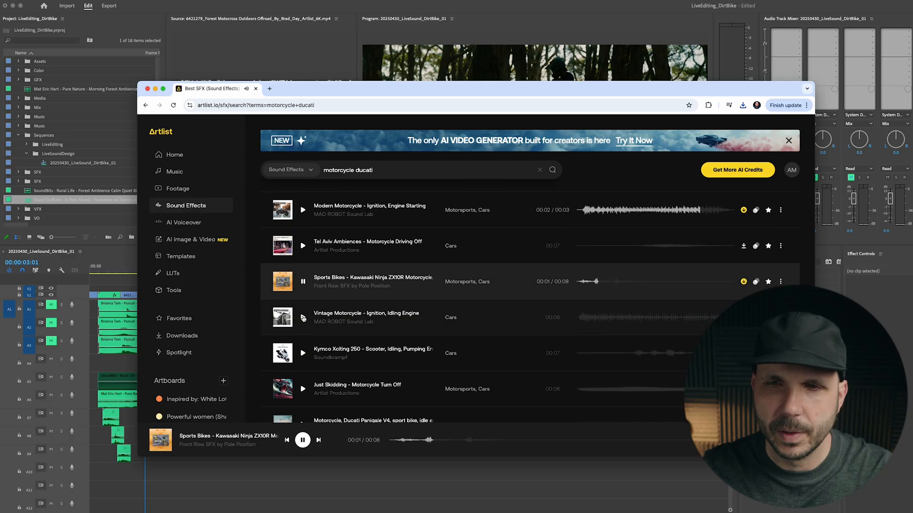
left_click(302, 318)
scroll(305, 318, "down", 1)
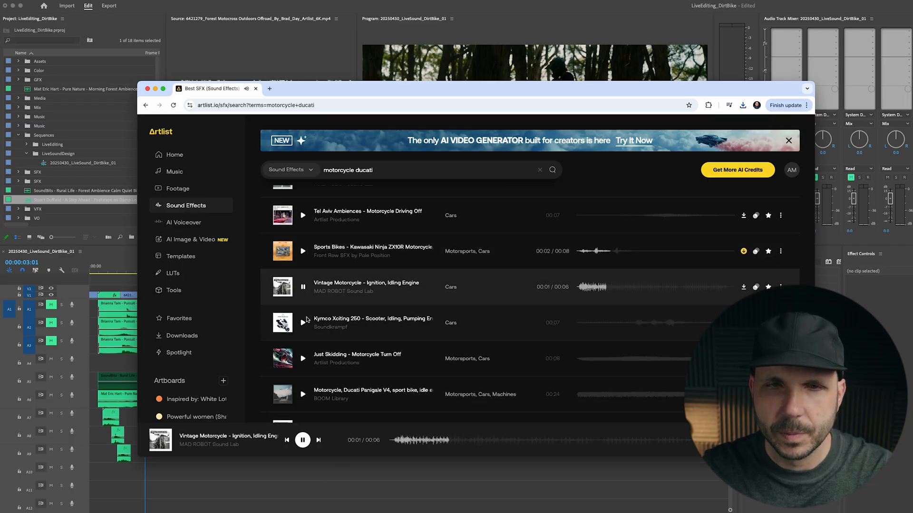
left_click(302, 322)
scroll(303, 323, "down", 1)
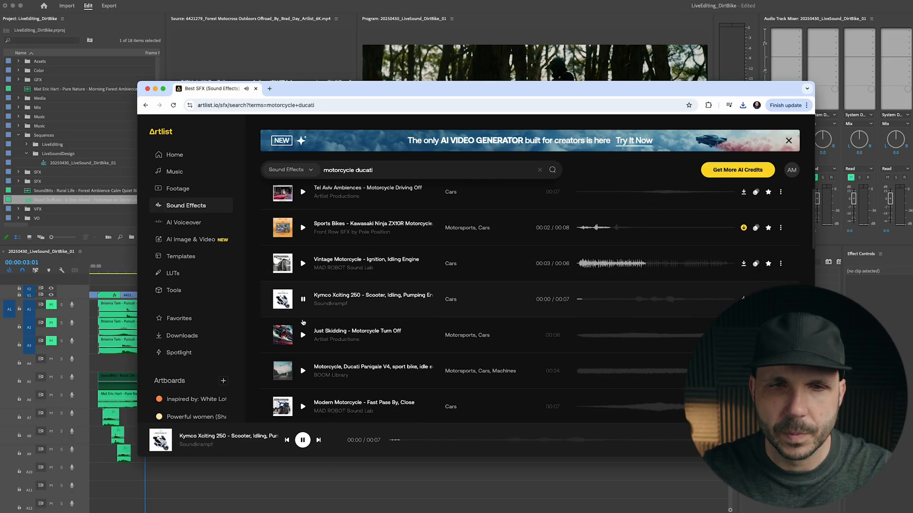
Compare "Just Skidding - Motorcycle Turn Off" with the 24-second Ducati Panigale V4 effect and download "Motorcycle Turn Off" as WAV
scroll(302, 322, "down", 1)
left_click(303, 320)
scroll(303, 316, "down", 1)
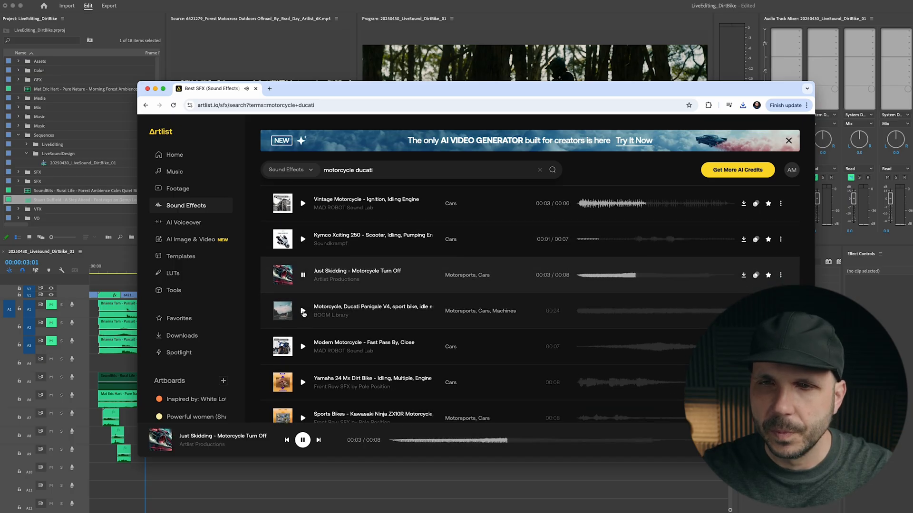
left_click(302, 311)
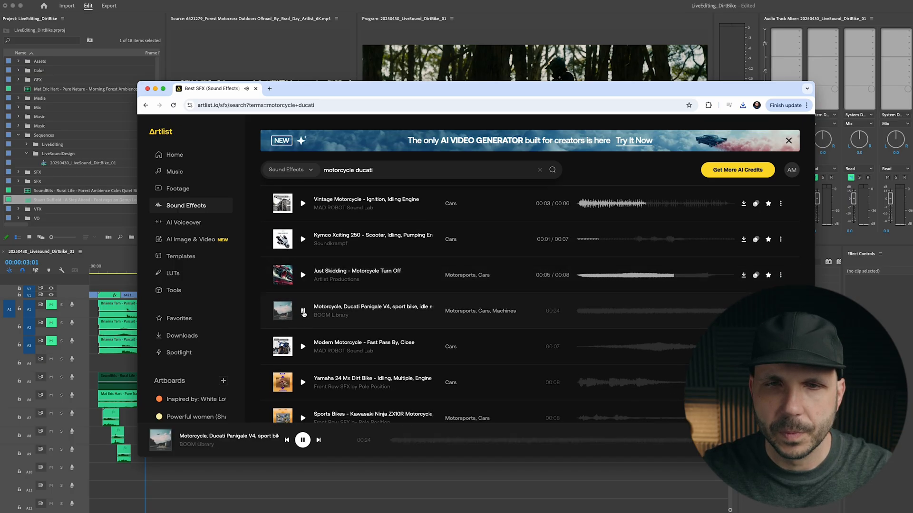
left_click(303, 275)
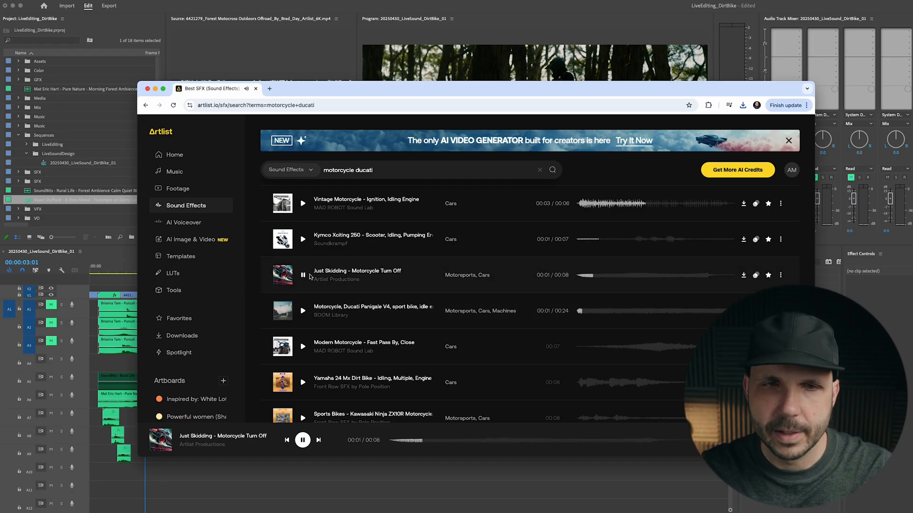
left_click(303, 275)
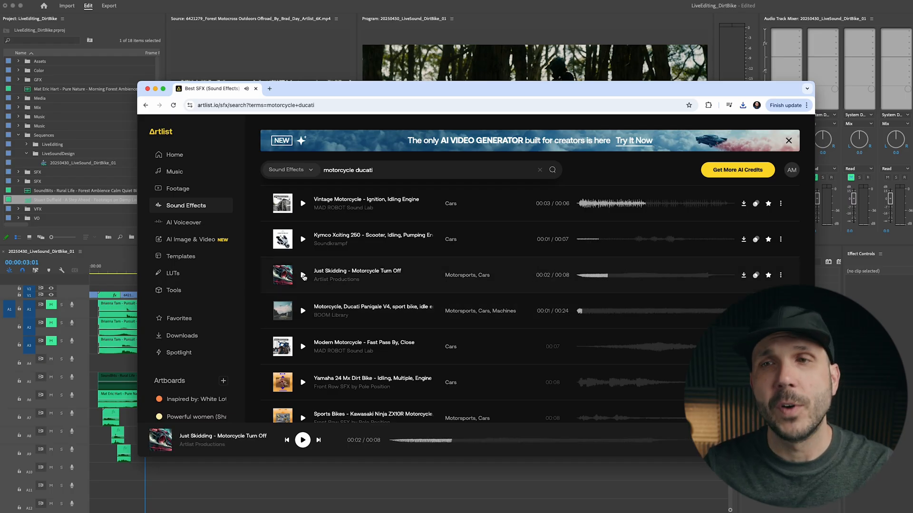
left_click(744, 275)
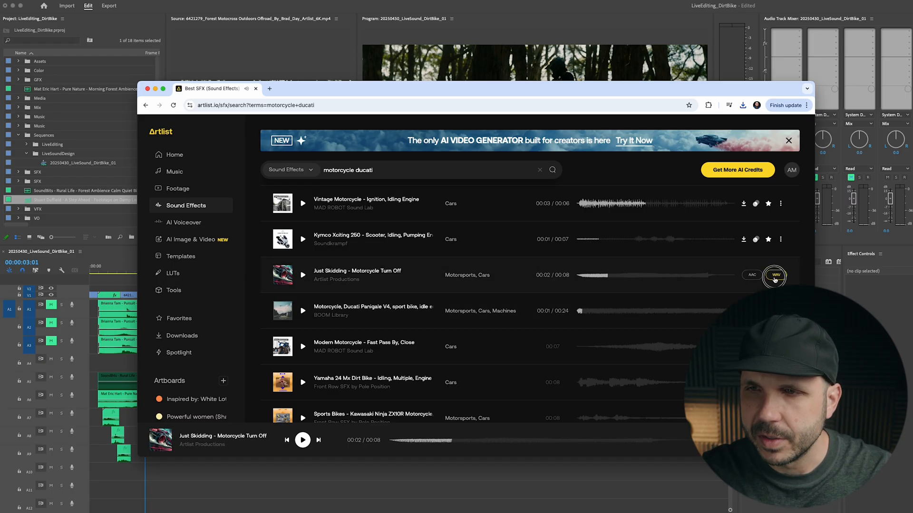
left_click(776, 275)
Audition and download the "Modern Motorcycle - Fast Pass By, Close" sound effect
scroll(475, 285, "down", 2)
left_click(303, 291)
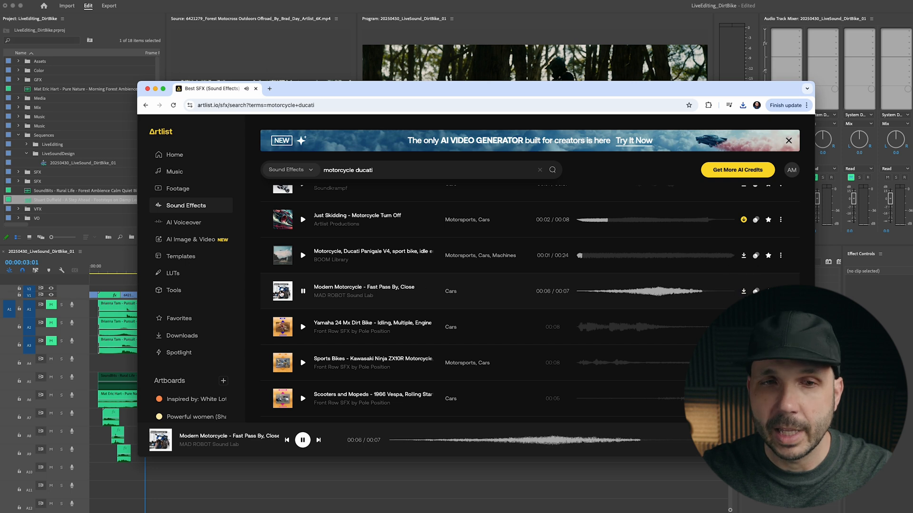
left_click(745, 291)
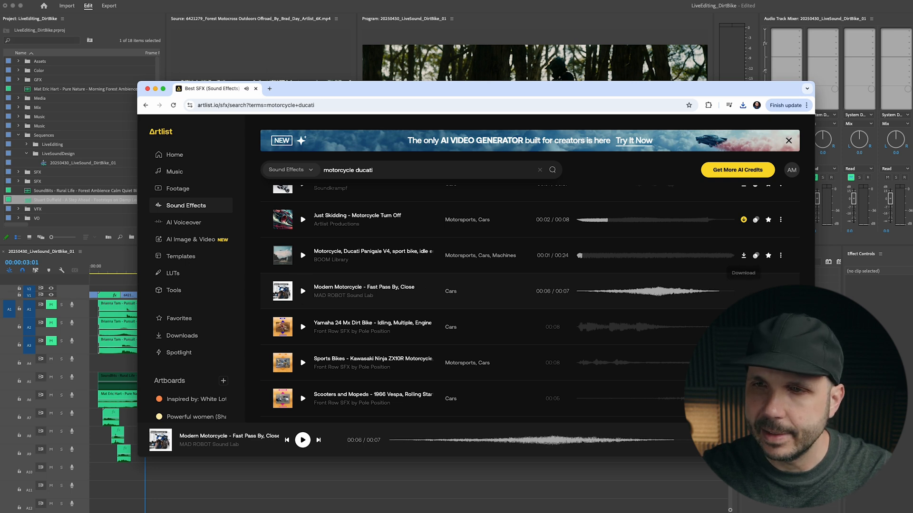
Audition the "Yamaha 24 Mx Dirt Bike - Idling", next Kawasaki Ninja ZX10R and "Scooters and Mopeds - 1966 Vespa" sound effects
left_click(303, 326)
scroll(305, 328, "down", 2)
left_click(305, 328)
scroll(304, 326, "down", 2)
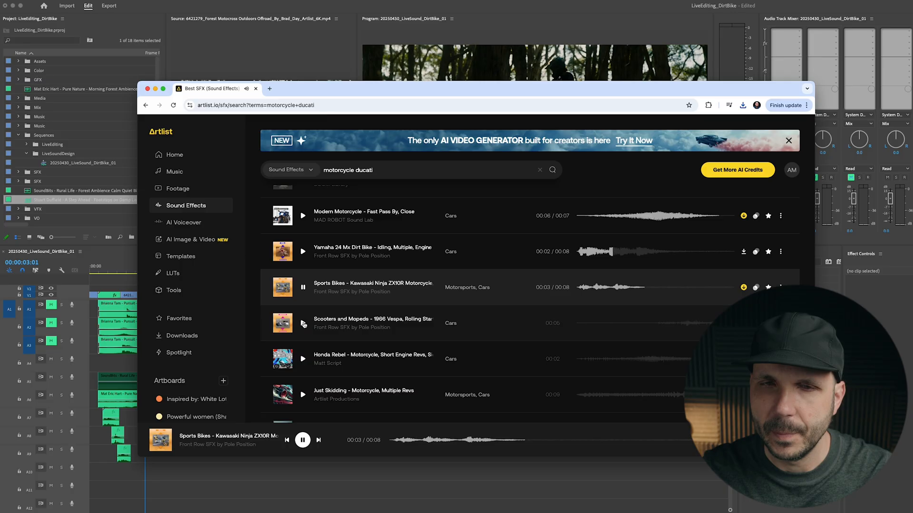
left_click(303, 325)
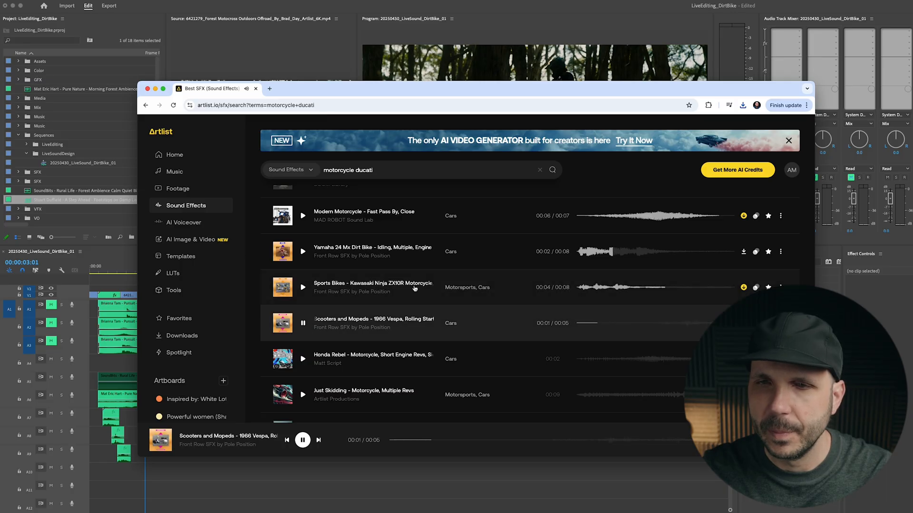
Download the "Scooters and Mopeds - 1966 Vespa, Rolling Start" sound effect
left_click(743, 287)
scroll(303, 335, "down", 1)
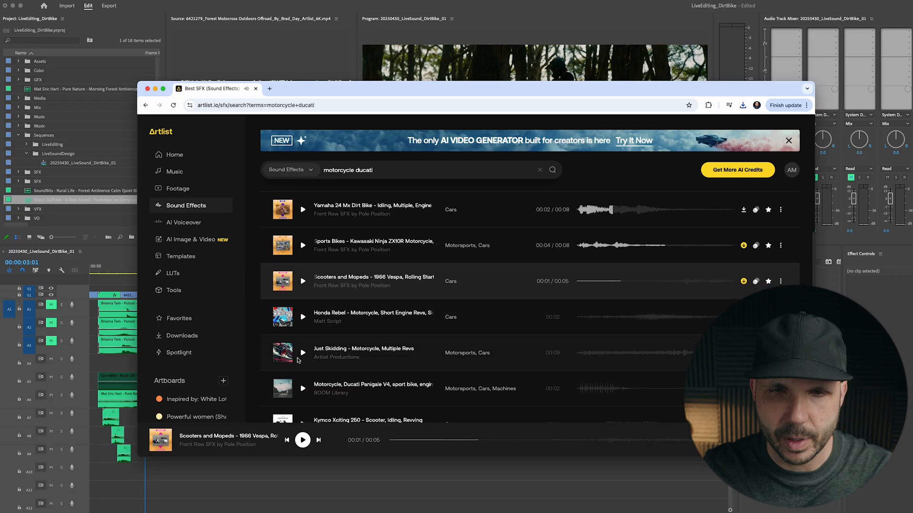
Audition "Just Skidding - Motorcycle, Multiple Revs", the 2-second Ducati Panigale V4 and the Kymco Xciting 250 effects, and download "Multiple Revs"
left_click(304, 353)
scroll(306, 349, "down", 1)
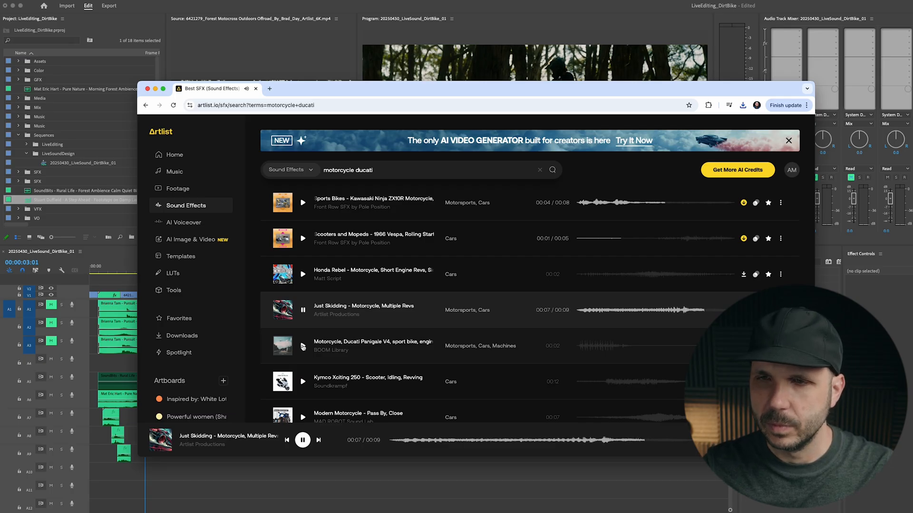
left_click(302, 346)
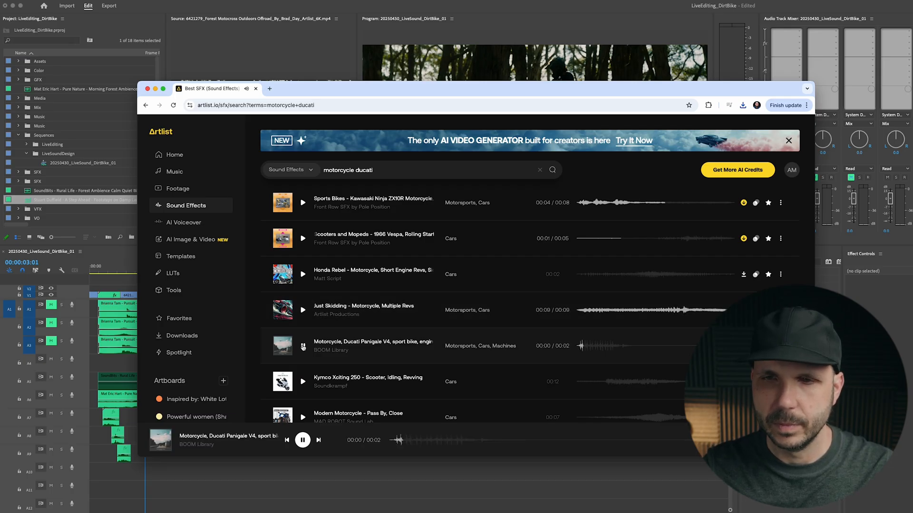
left_click(303, 381)
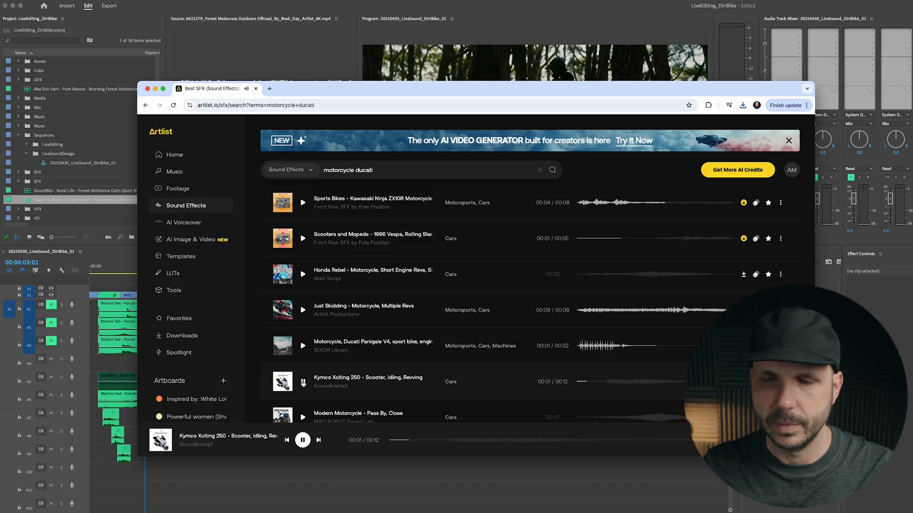
left_click(303, 382)
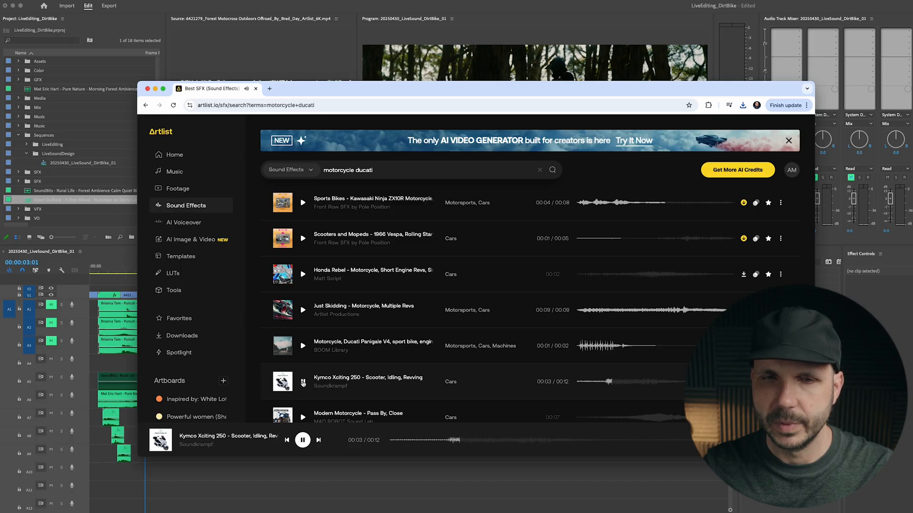
left_click(683, 311)
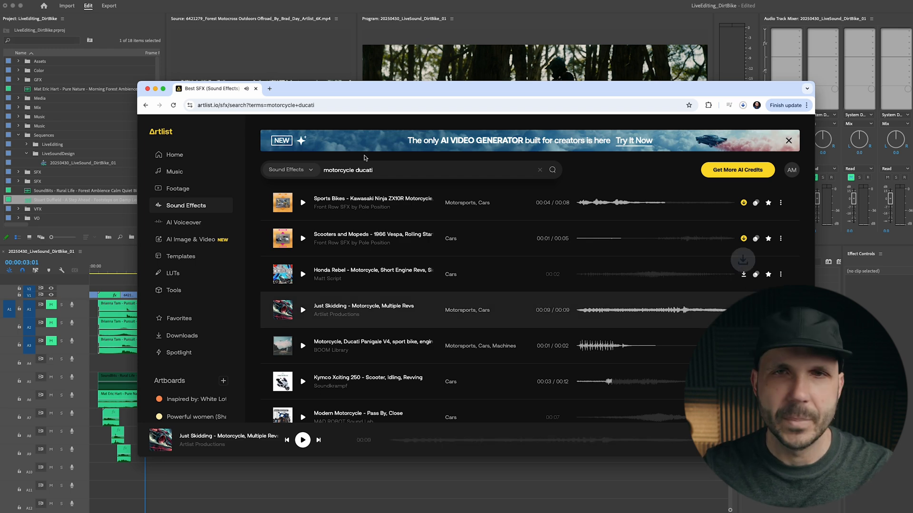
Move the browser window clear of the Premiere Pro timeline and solo the footstep tracks A7, A8 and A9
left_click_drag(373, 88, 0, 23)
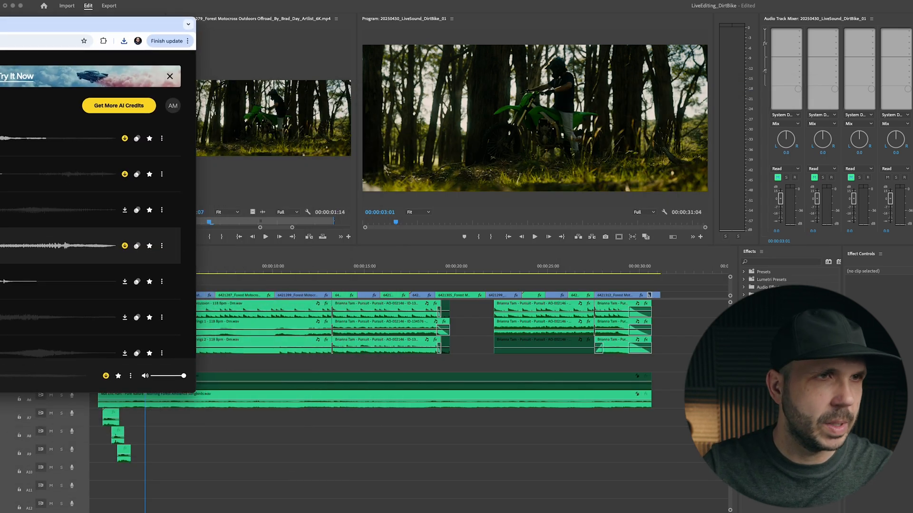
left_click_drag(198, 393, 0, 350)
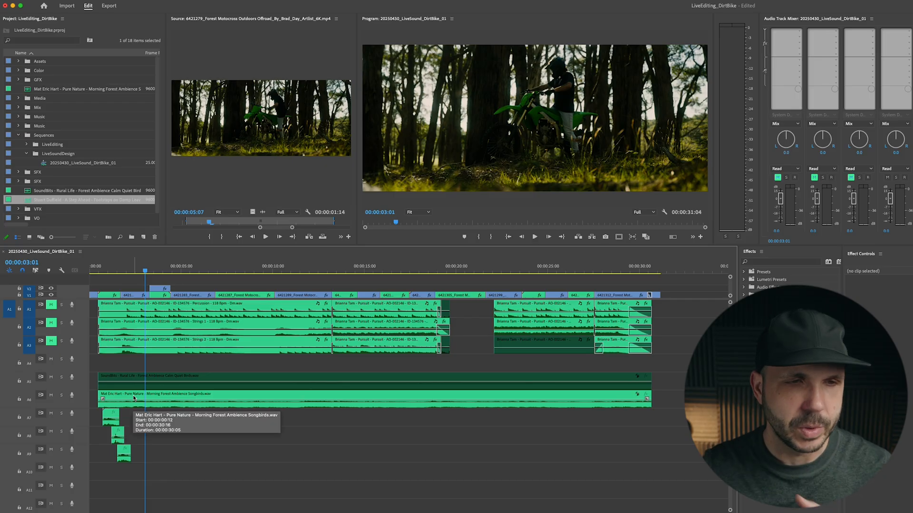
left_click(61, 413)
left_click(61, 432)
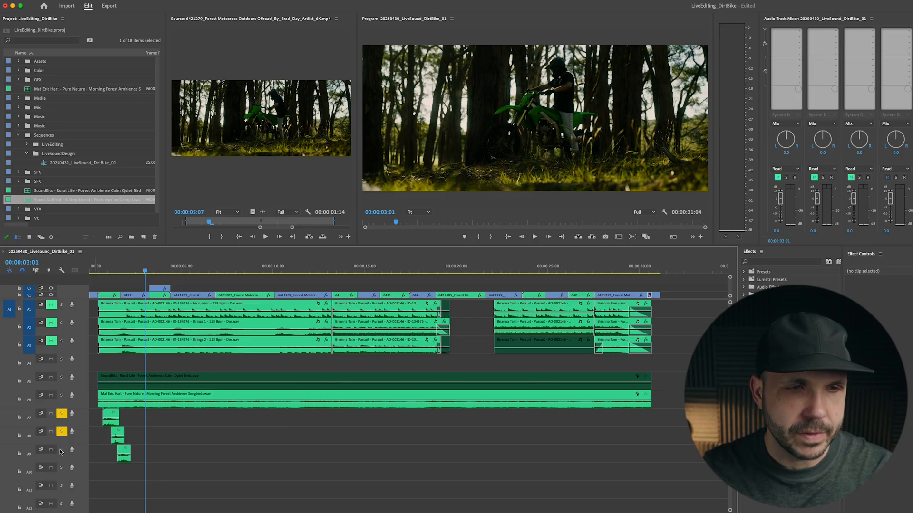
left_click(61, 449)
key("super+Tab")
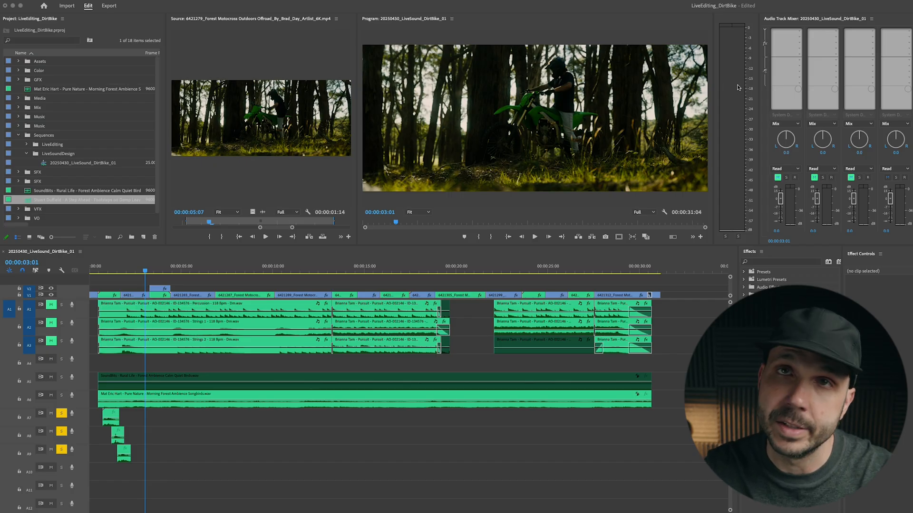
Play the opening seconds of the sequence to review the three soloed footstep clips
left_click(95, 271)
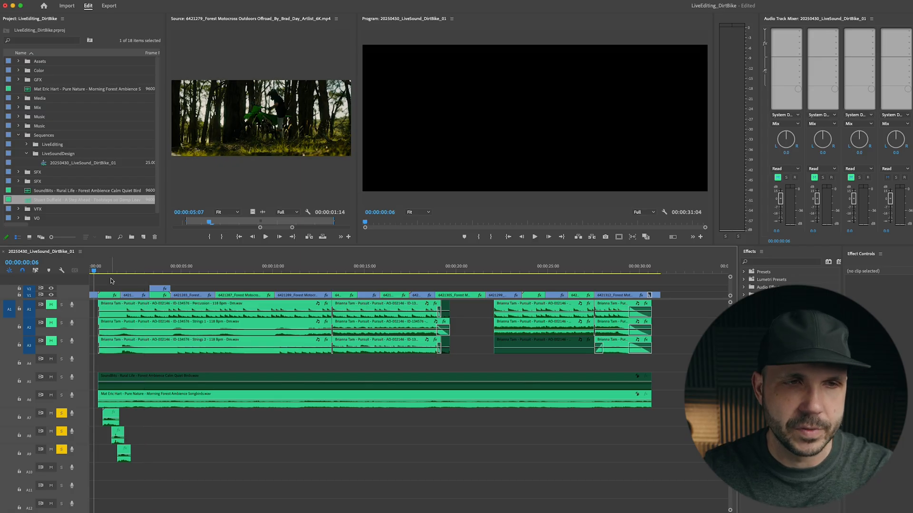
key("space")
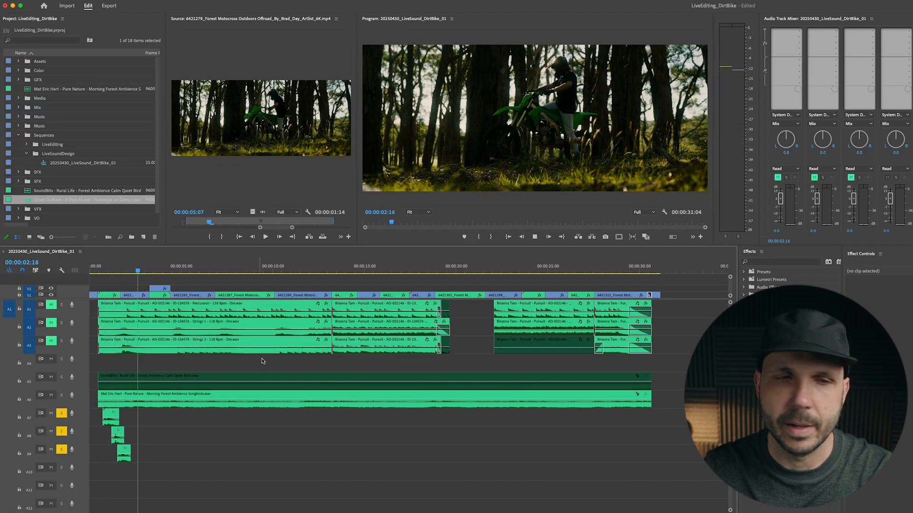
key("space")
left_click_drag(139, 410, 105, 468)
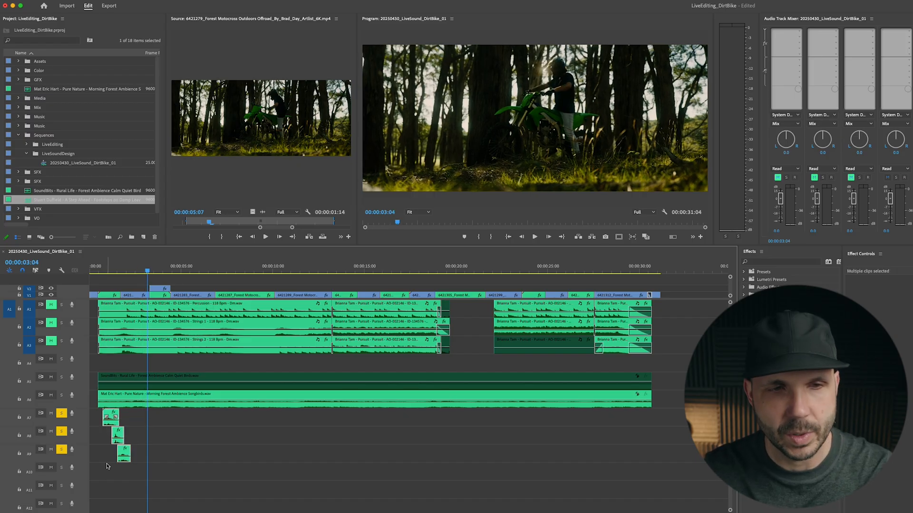
left_click(133, 422)
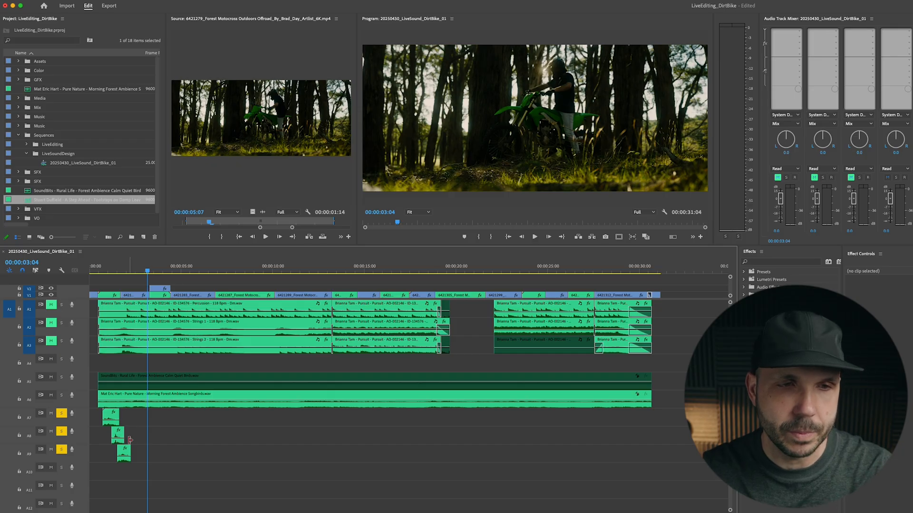
Place the playhead at 00:00:02:01 and take the footstep tracks A7 to A9 out of solo
key("minus")
left_click(108, 269)
left_click(61, 451)
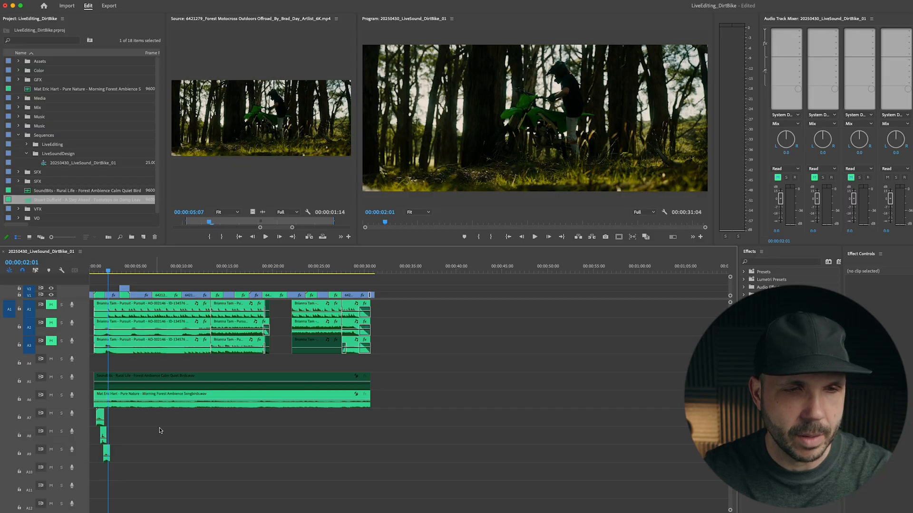
Import the "Motorcycle Ducati Panigale V4 Engine Start" effect and place it on track A10, starting at about 00:00:01:16
key("=")
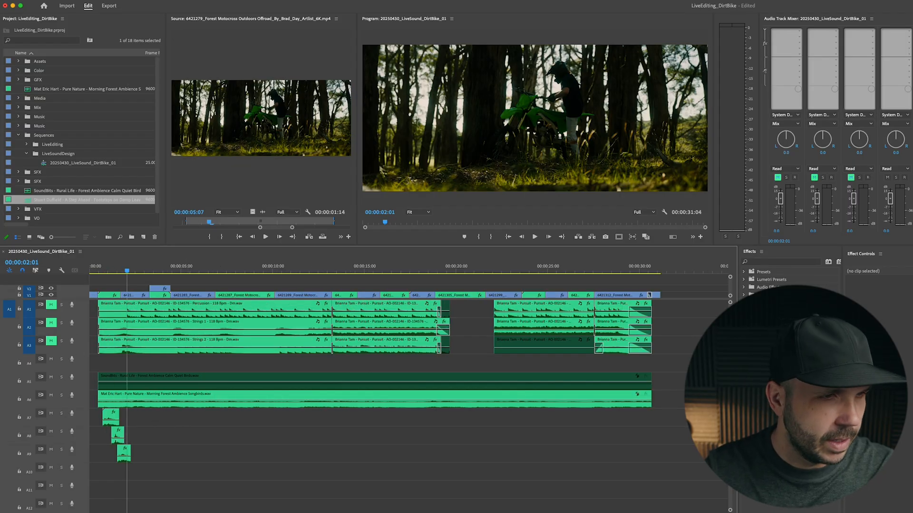
key("-")
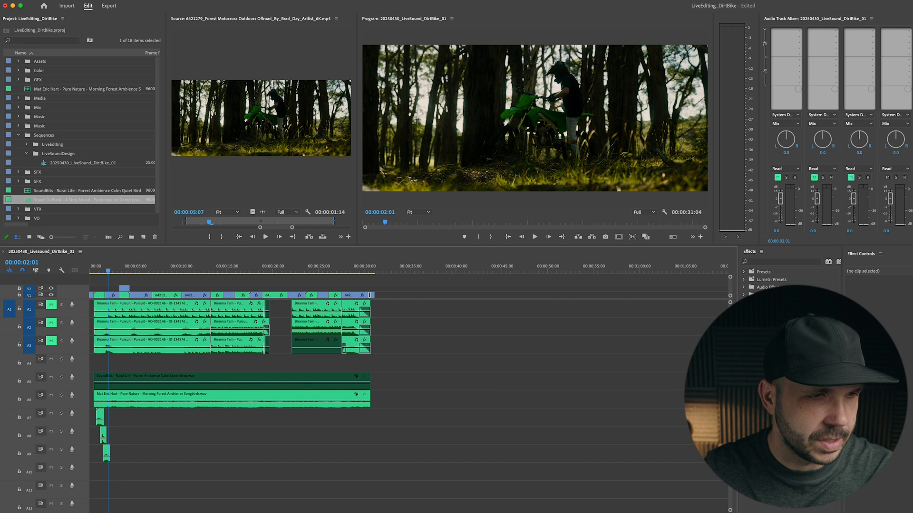
key("super+Tab")
left_click_drag(76, 440, 283, 435)
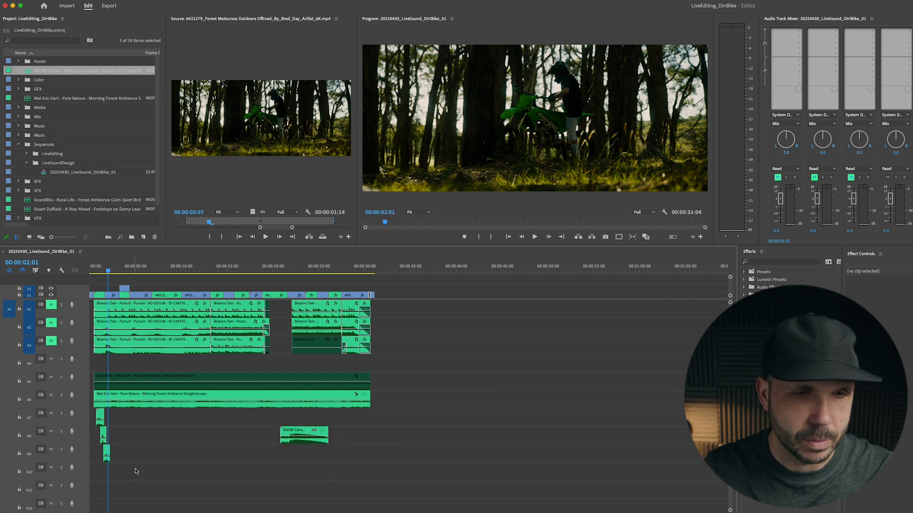
left_click_drag(292, 445, 115, 481)
key("=")
key("=")
key("=")
Trim the opening of the Ducati engine-start clip, shift it to start at about 3 seconds, and play it against the picture
left_click(220, 268)
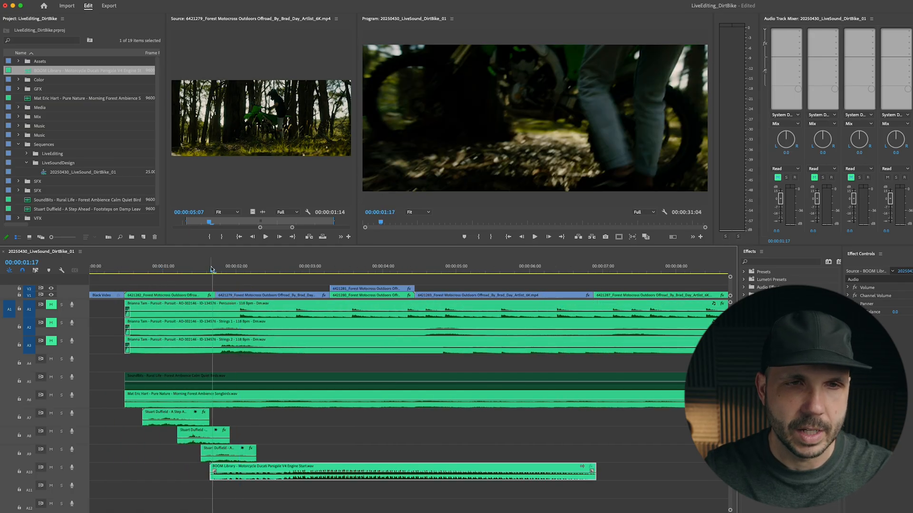
key("space")
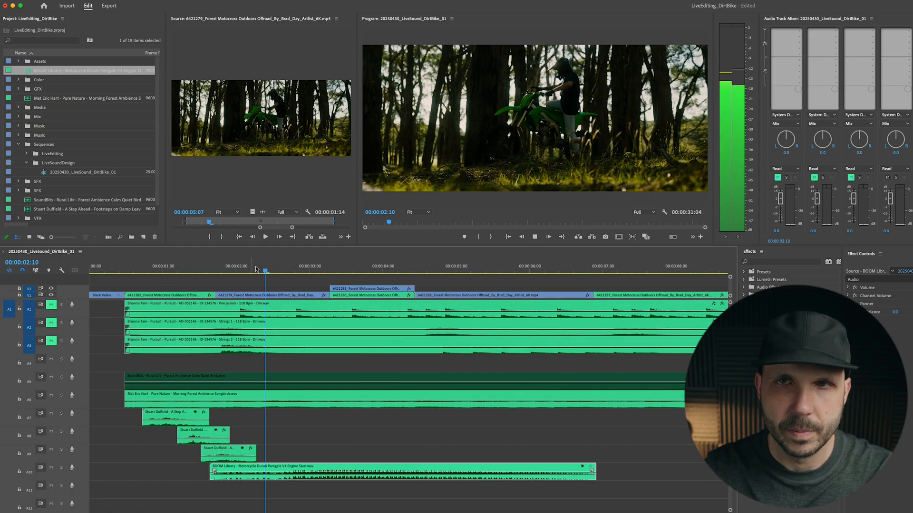
key("space")
left_click_drag(212, 473, 319, 477)
mouse_move(285, 267)
left_mouse_down()
mouse_move(353, 267)
mouse_move(274, 267)
left_mouse_up()
left_click_drag(344, 468, 361, 468)
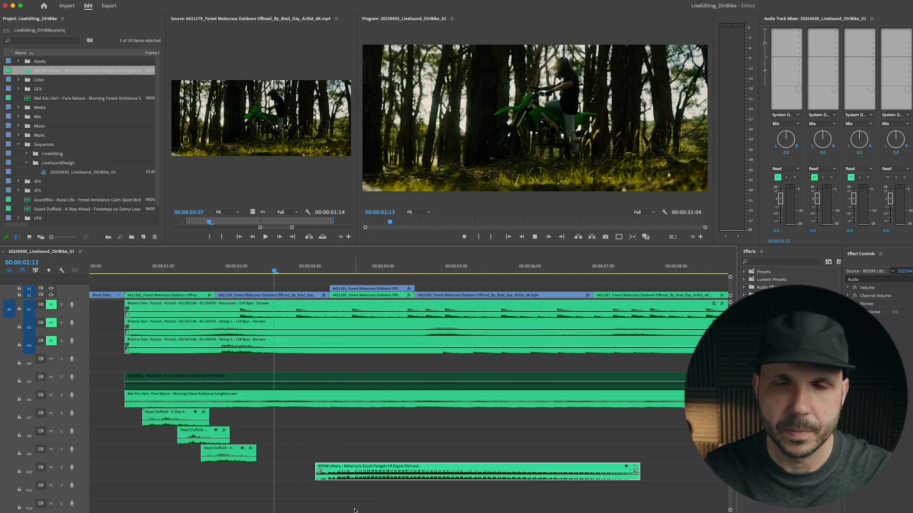
left_click(332, 503)
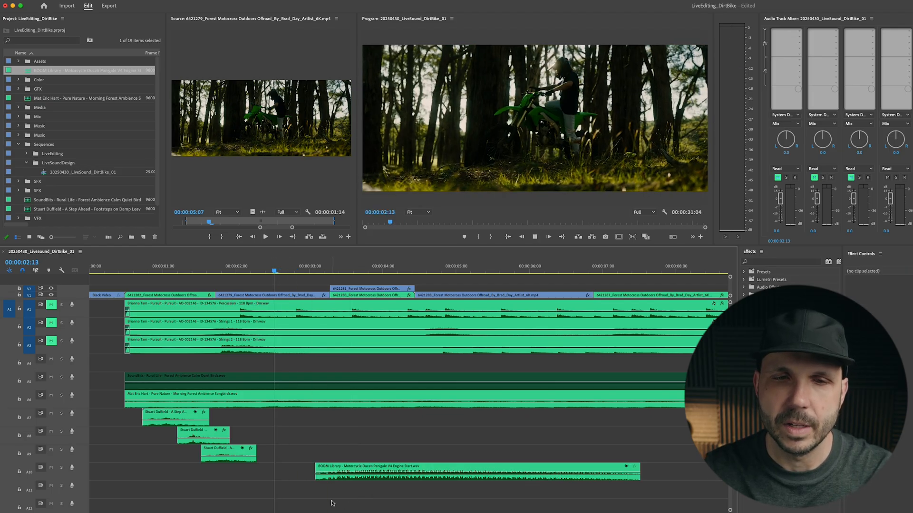
key("space")
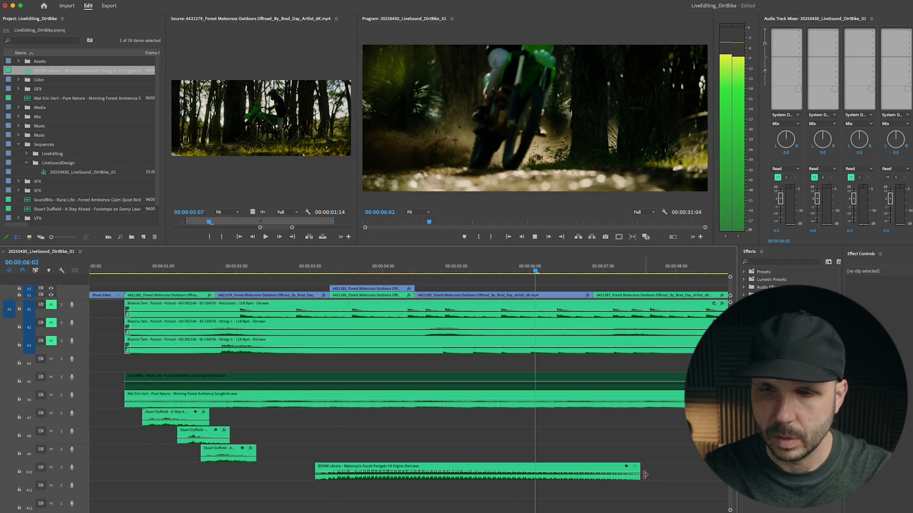
key("minus")
key("space")
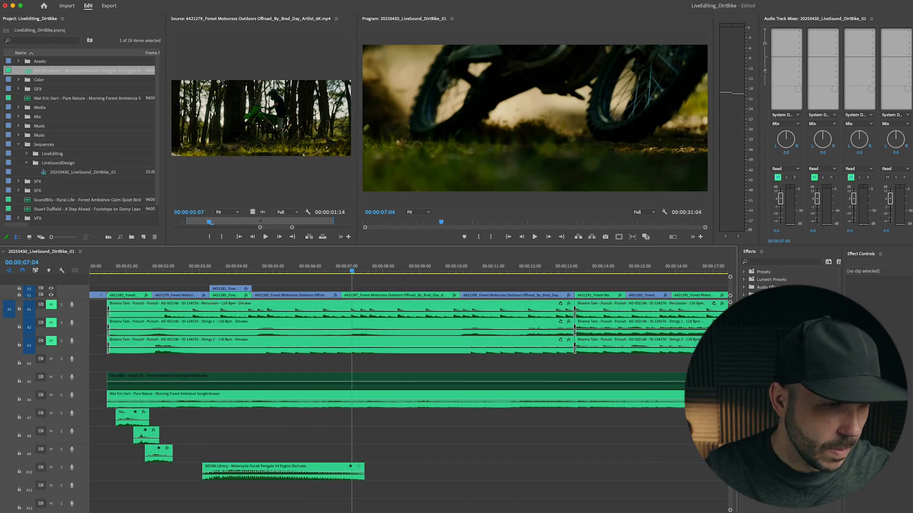
Try the "Footsteps On Leaves Walk In The Forest" effect on track A9 at about 8 seconds with the track soloed, and delete the clip
left_click_drag(349, 434, 386, 453)
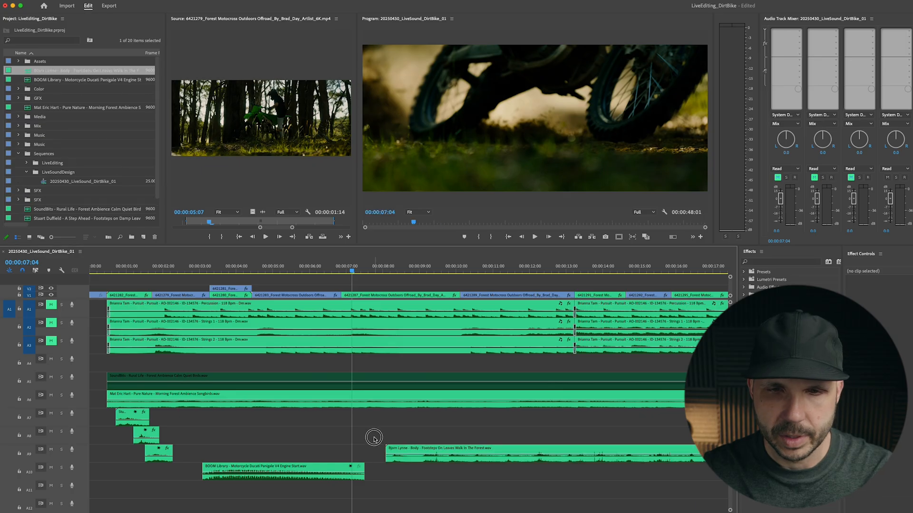
key("minus")
left_click(61, 449)
key("space")
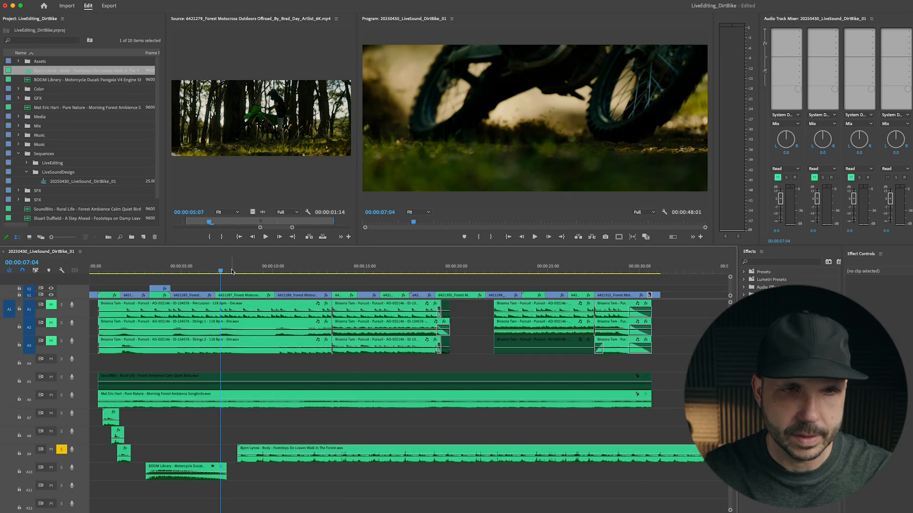
left_click(273, 452)
key("Delete")
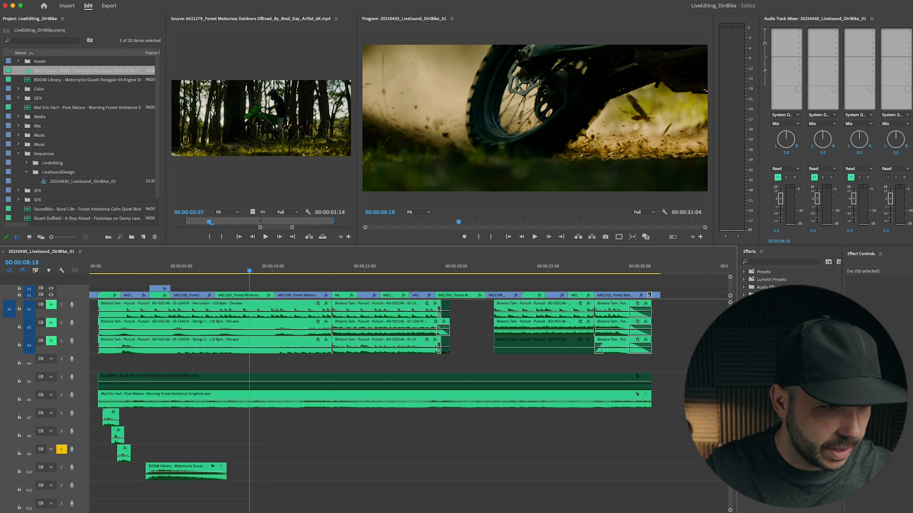
Try the second Ducati Panigale V4 effect on track A9 at about 8 seconds and delete the clip
left_click_drag(190, 428, 231, 449)
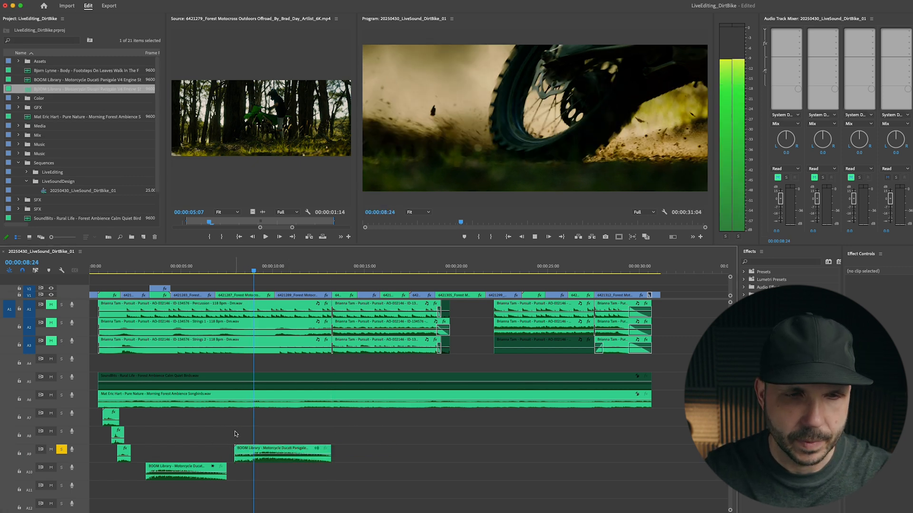
left_click(255, 447)
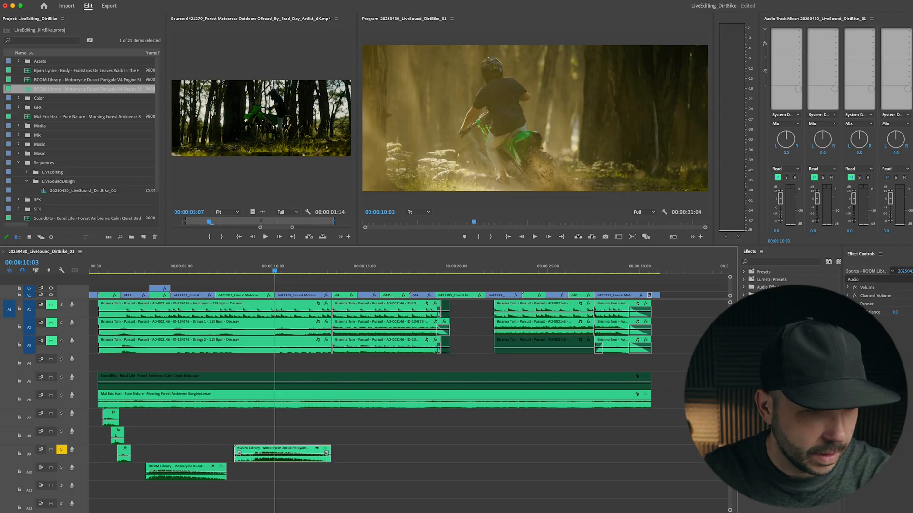
key("Delete")
Place the "Just Skidding" motorcycle effect on track A10 at about 9 seconds, switch solo from A9 to A10, and play it
left_click_drag(0, 449, 253, 470)
left_click(257, 269)
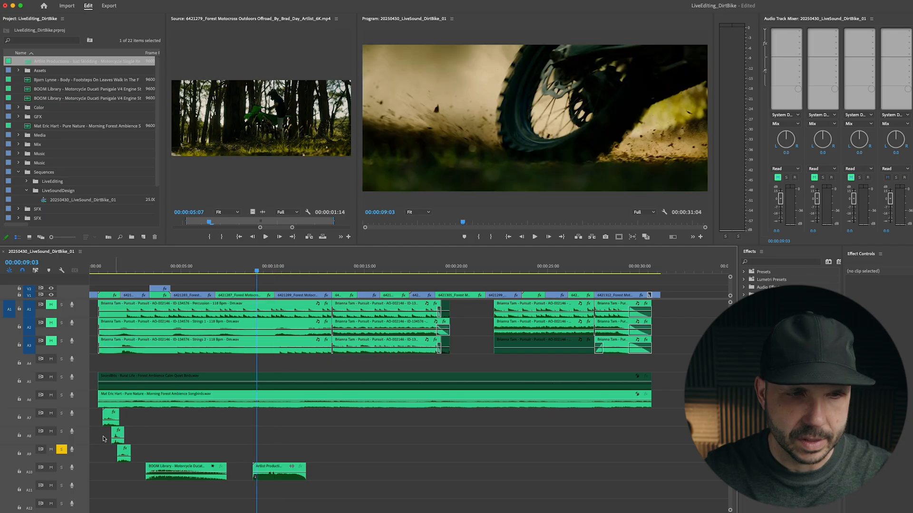
left_click(64, 450)
left_click(61, 468)
key("space")
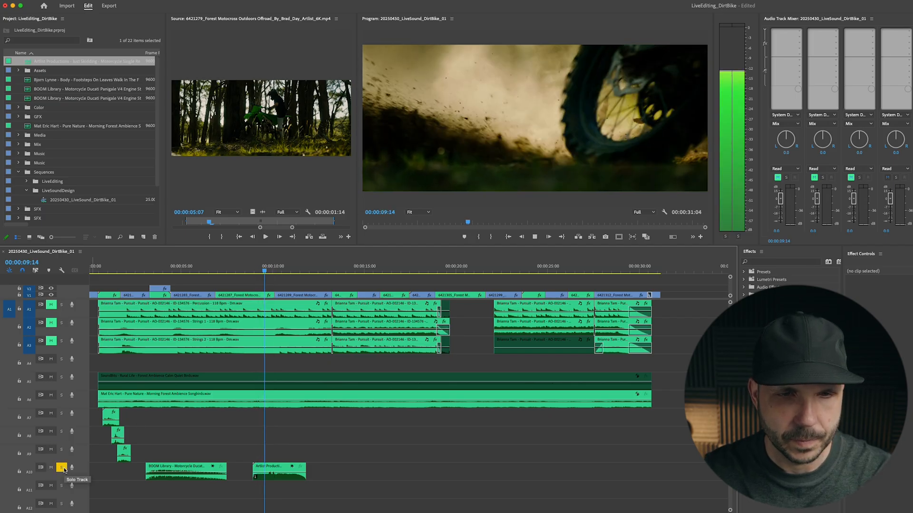
Move the "Just Skidding" clip to 00:00:04:11 over the engine-start clip on A10 and delete the leftover tail behind it
left_click(170, 268)
left_click(175, 269)
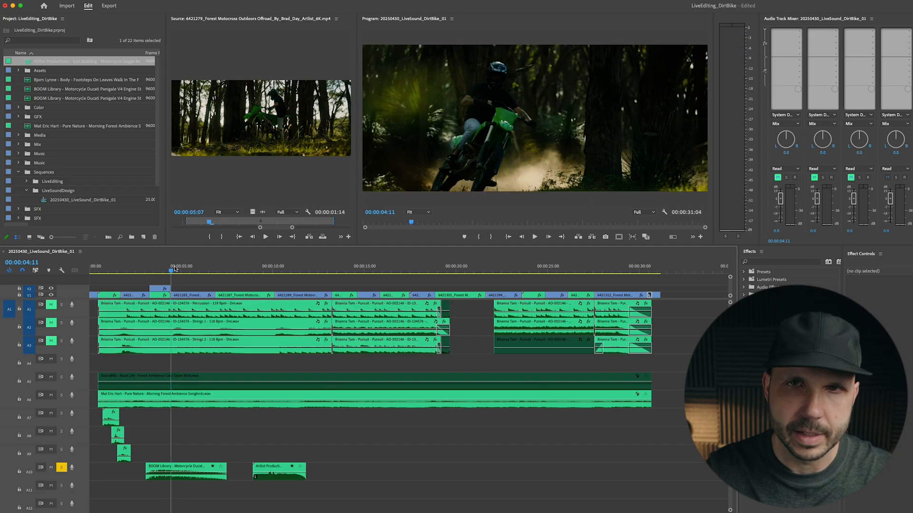
left_click_drag(248, 467, 199, 454)
key("alt+Down")
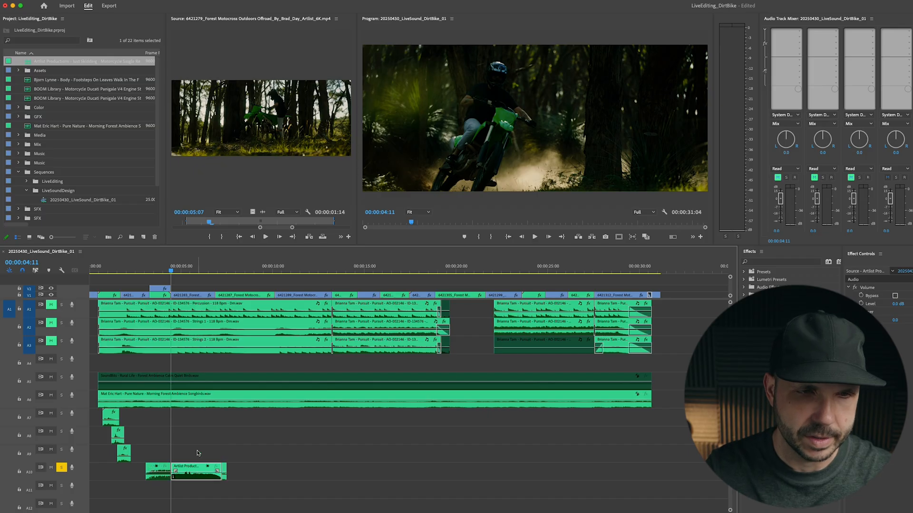
left_click_drag(256, 463, 224, 483)
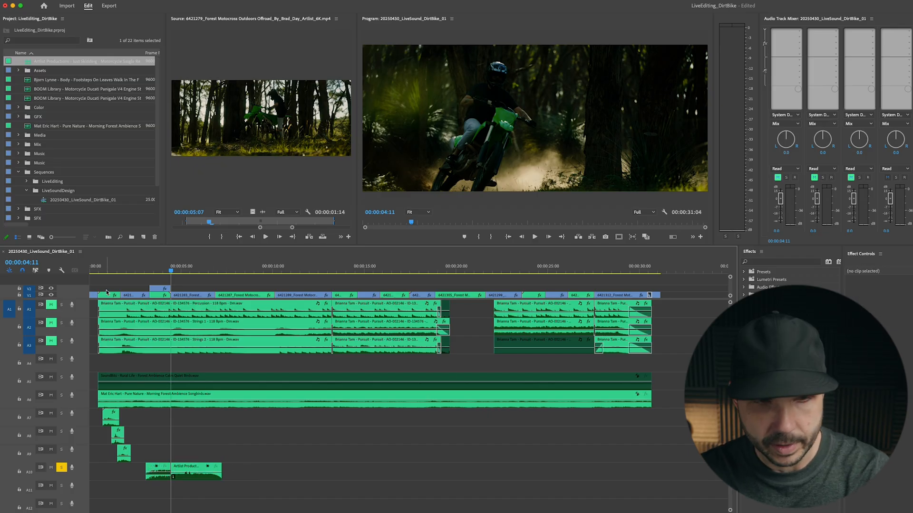
left_click(128, 270)
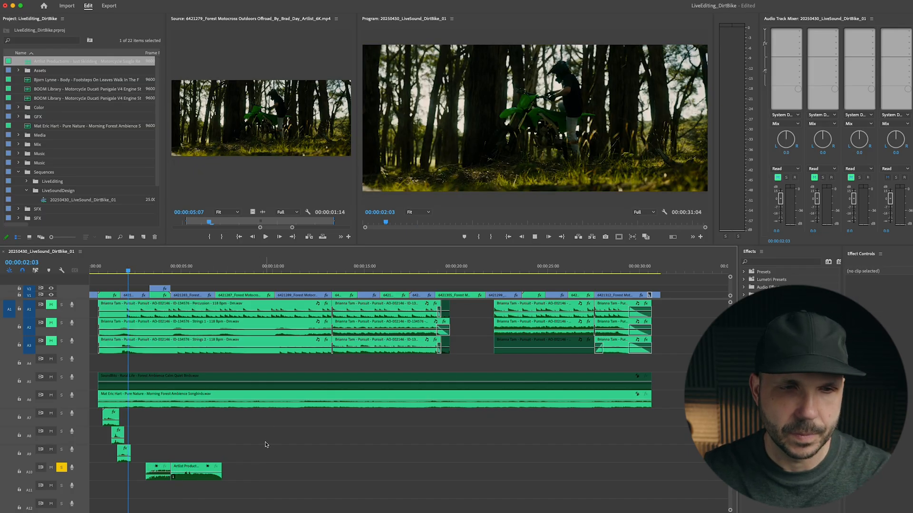
Play the "Just Skidding" clip in place, then move it along track A10 to about 14.5 seconds, at the side-on riding shot
key("space")
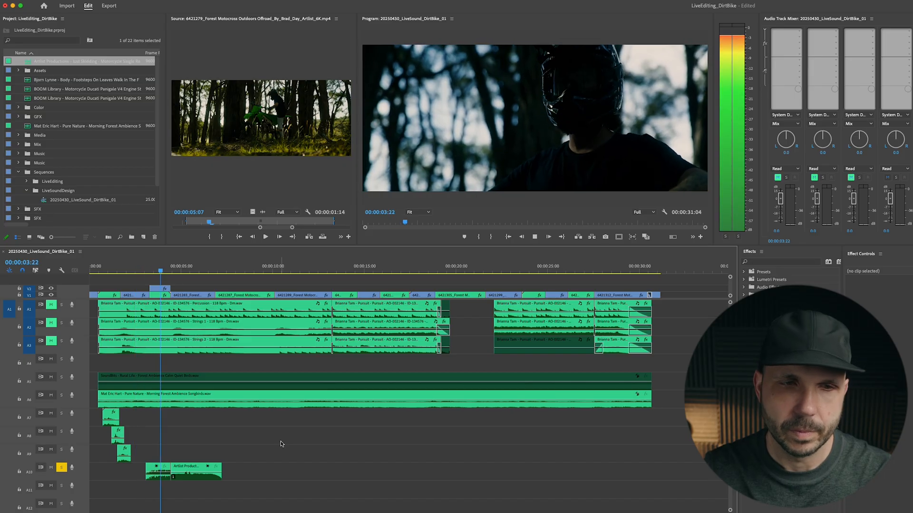
key("=")
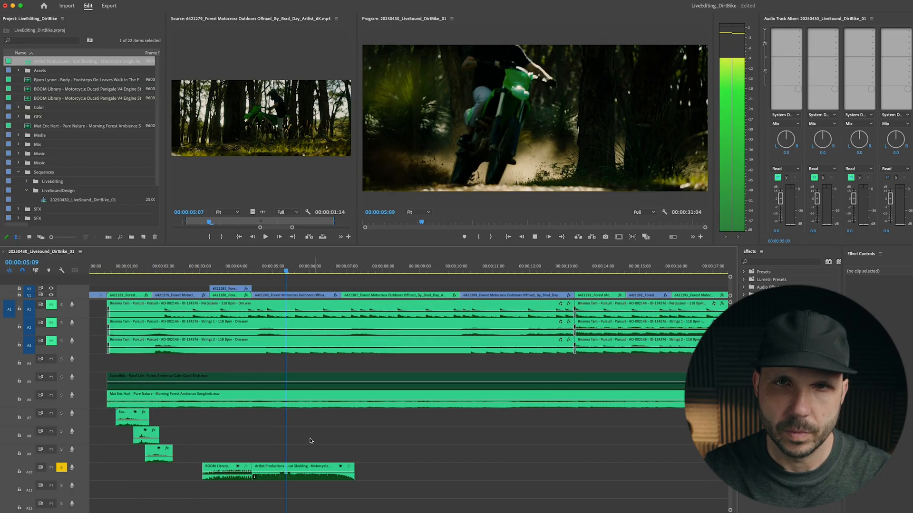
left_click(264, 467)
key("space")
key("-")
left_click_drag(299, 275, 362, 269)
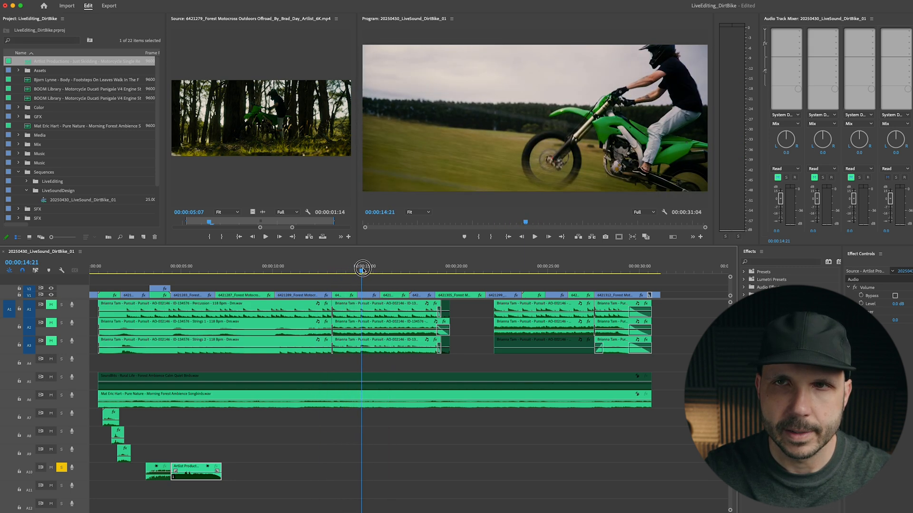
left_click_drag(187, 469, 373, 467)
Bring the BOOM Library "Ducati Panigale V4 sport bike idle engine rev" effect from Artlist onto track A9 at about 8.5 seconds
key("super+Tab")
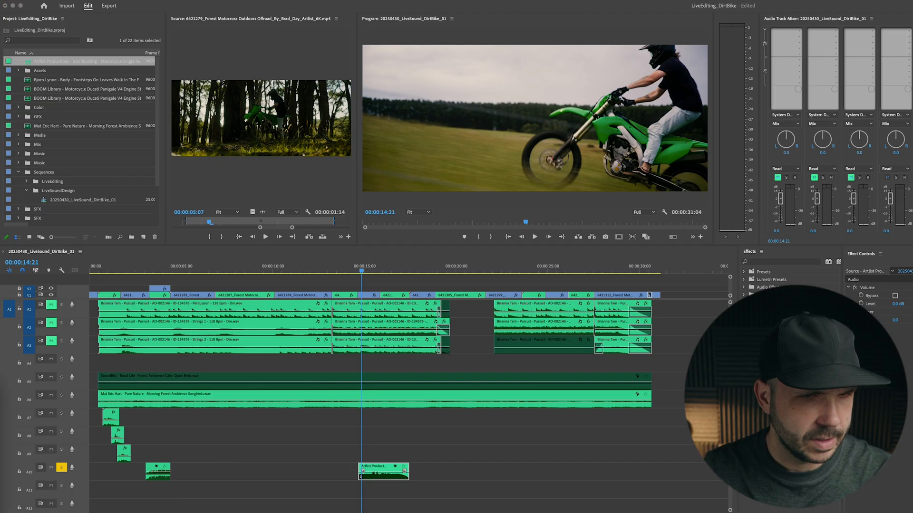
left_click(231, 462)
key("equal")
key("equal")
left_click(253, 446)
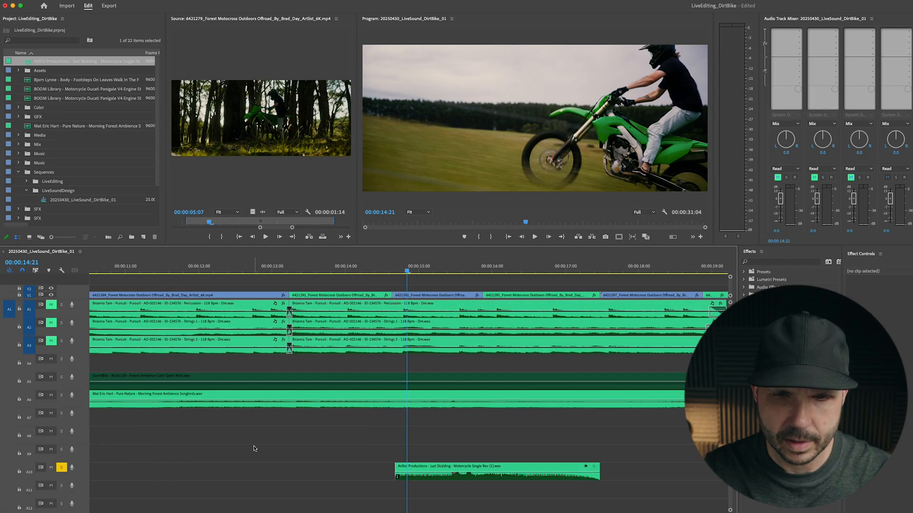
key("minus")
left_click_drag(1, 463, 179, 456)
key("minus")
key("minus")
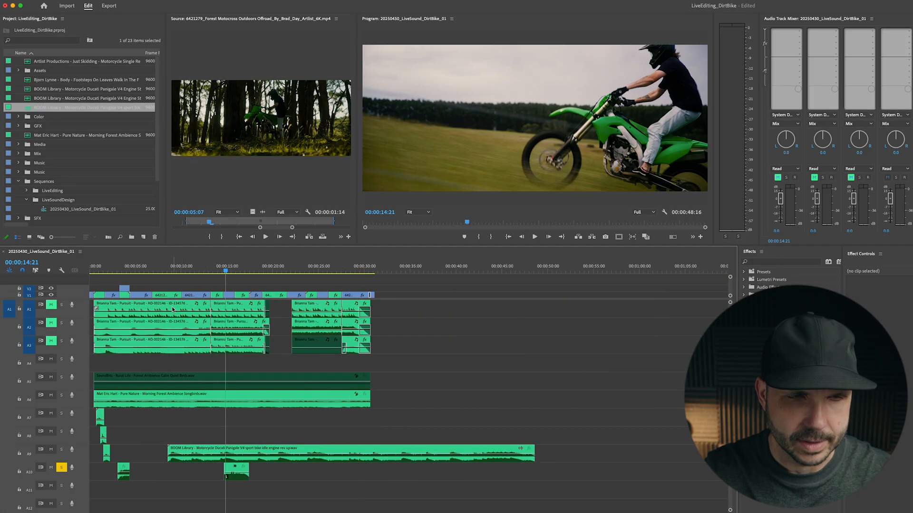
Switch solo from A10 to A9 and play the sport bike effect near its beginning and around 00:00:45:00
left_click(162, 271)
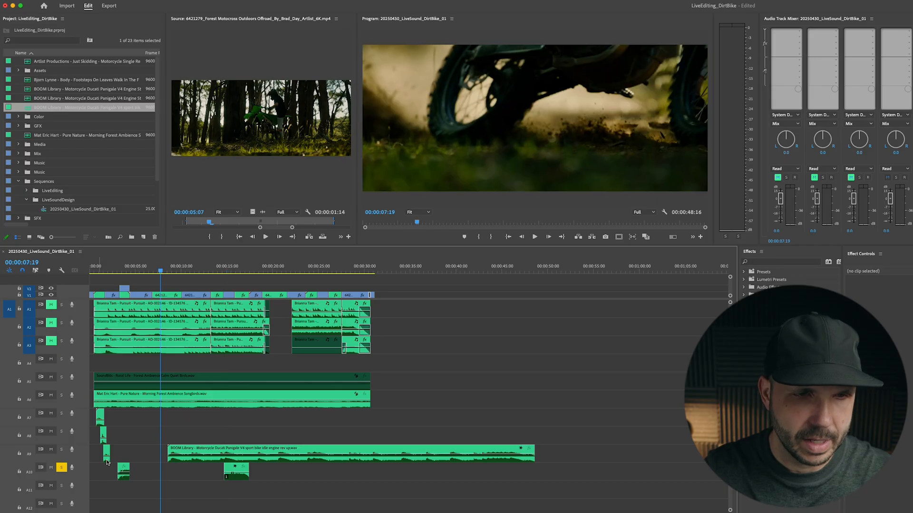
left_click(61, 467)
key("space")
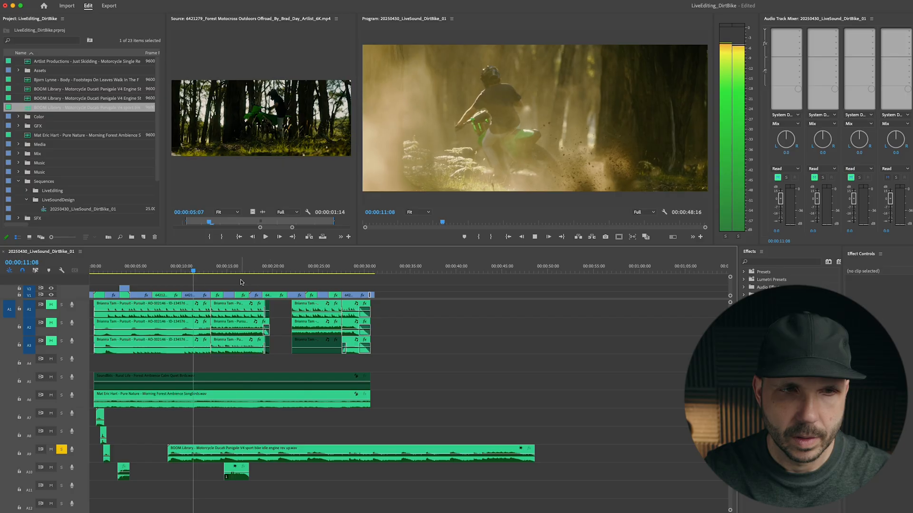
left_click(464, 271)
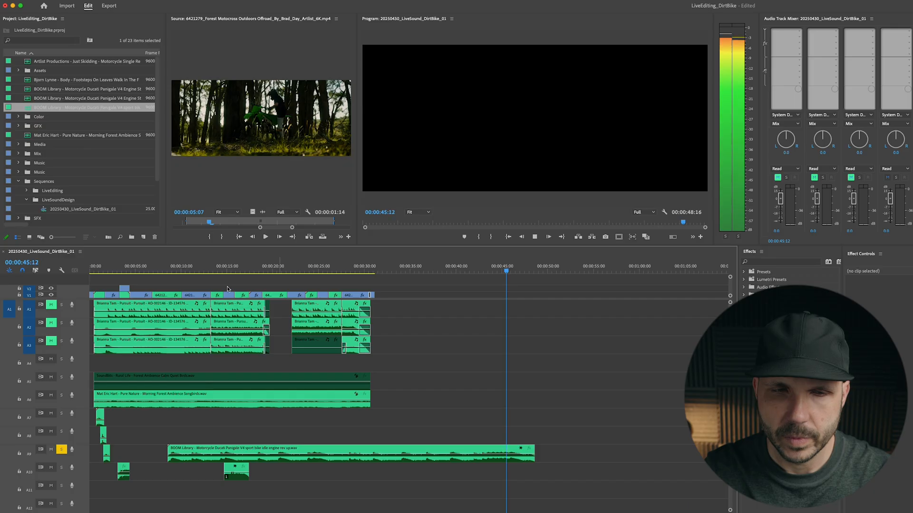
left_click(155, 270)
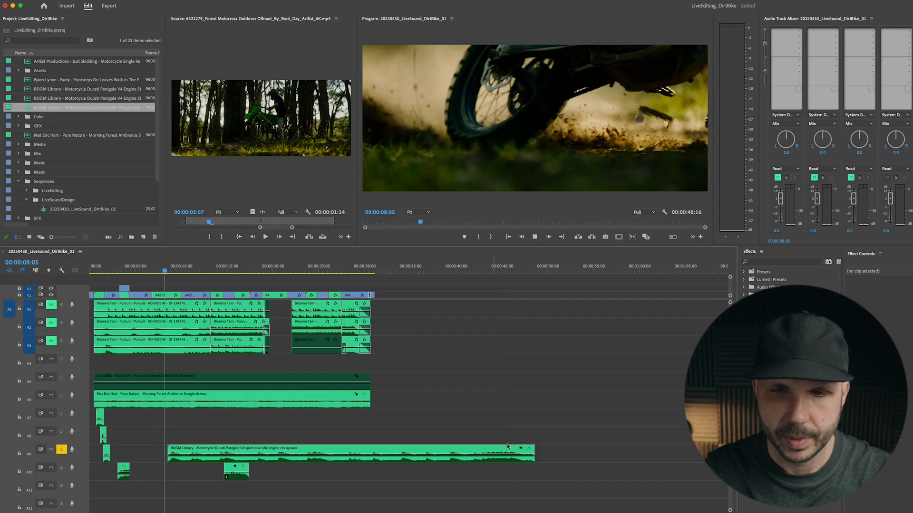
Shorten the sport bike clip to about 5.7 seconds, move it on A9 to where the engine-start clip ends, and play it
left_click_drag(534, 450, 220, 449)
left_click(127, 269)
key("=")
left_click_drag(291, 451, 217, 450)
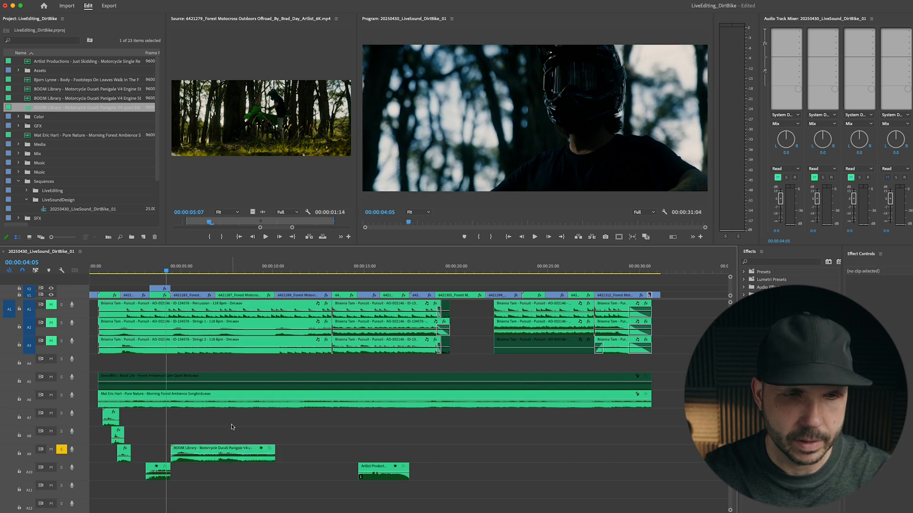
key("space")
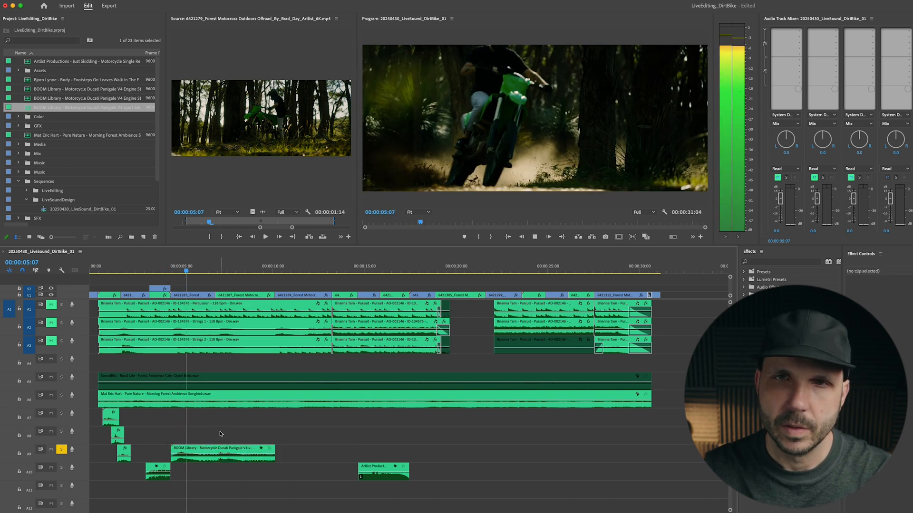
key("=")
key("-")
key("=")
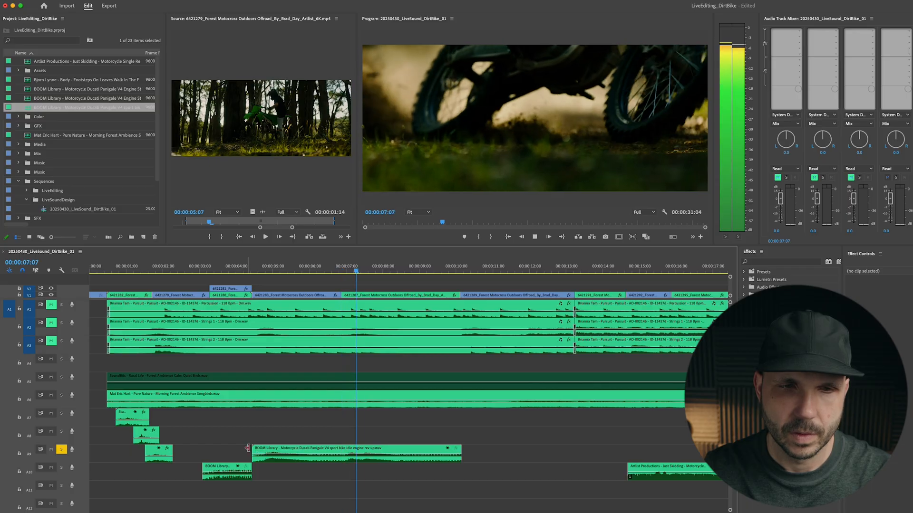
key("space")
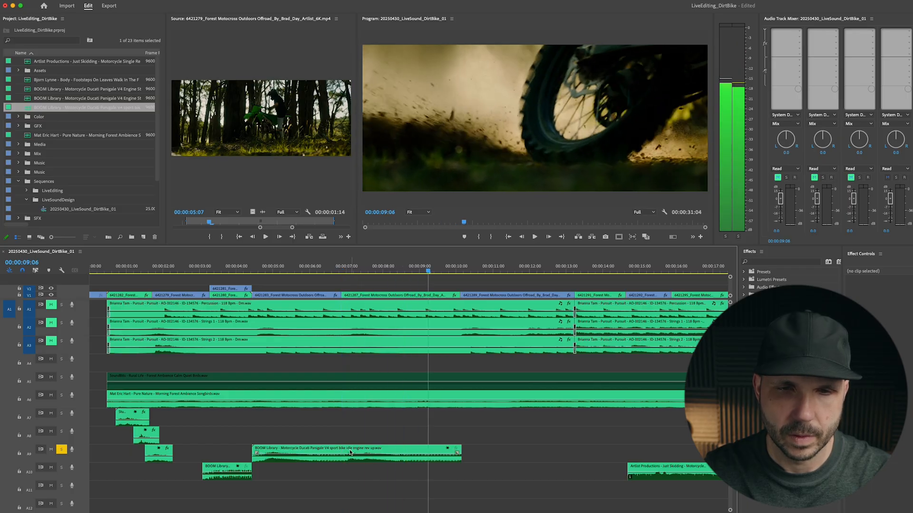
Cut the sport bike clip at about 00:00:06:21, close its shortened tail up to the cut, and play across the join
key("c")
left_click(341, 452)
key("v")
left_click_drag(420, 449, 364, 446)
left_click(313, 272)
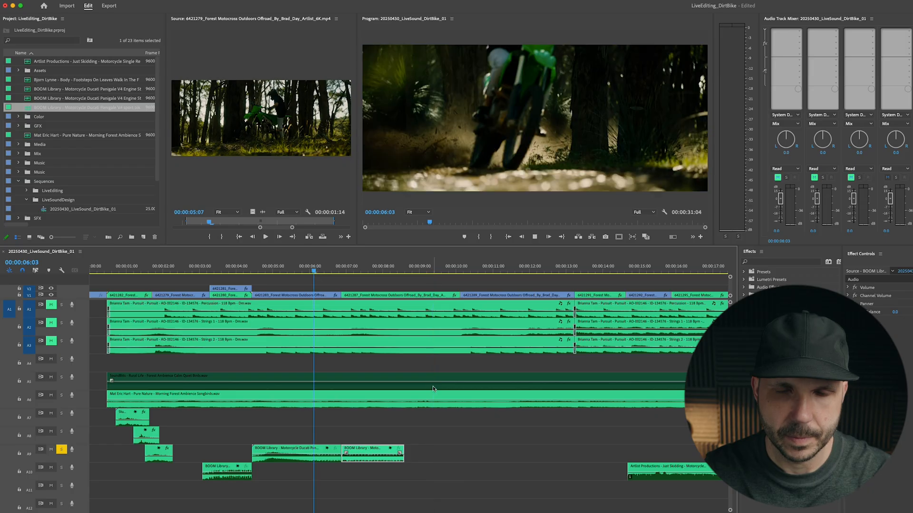
key("space")
key("space")
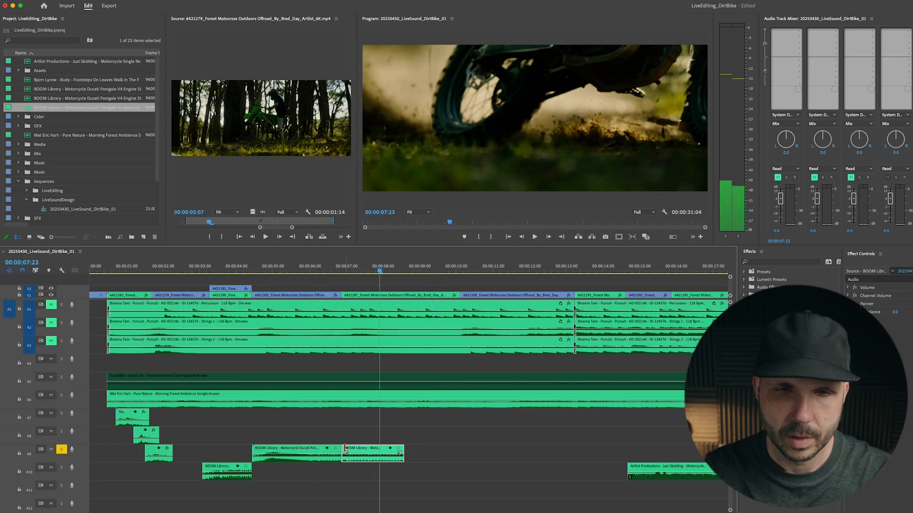
left_click(343, 452)
left_click(286, 272)
key("space")
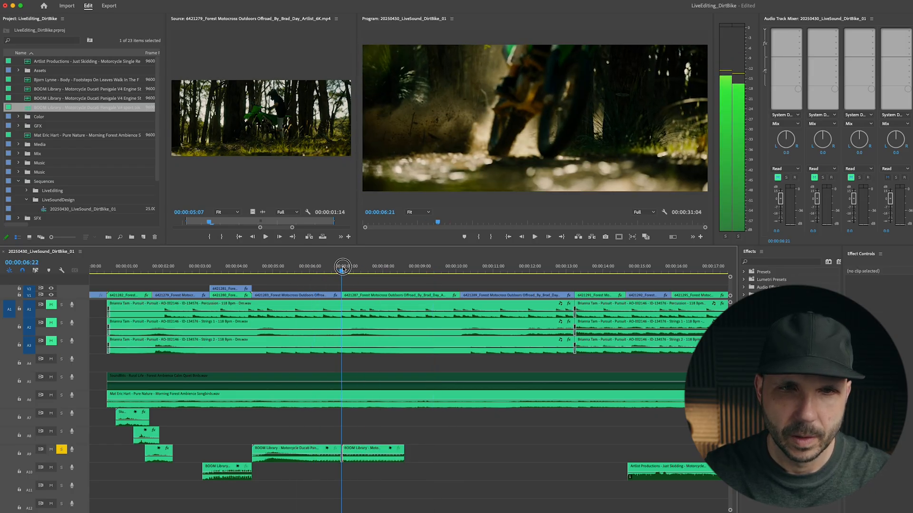
key("space")
Move both sport bike pieces on A9 to start at about 5.5 seconds and save the project
left_click_drag(276, 433, 403, 468)
left_click_drag(310, 453, 346, 437)
key("backslash")
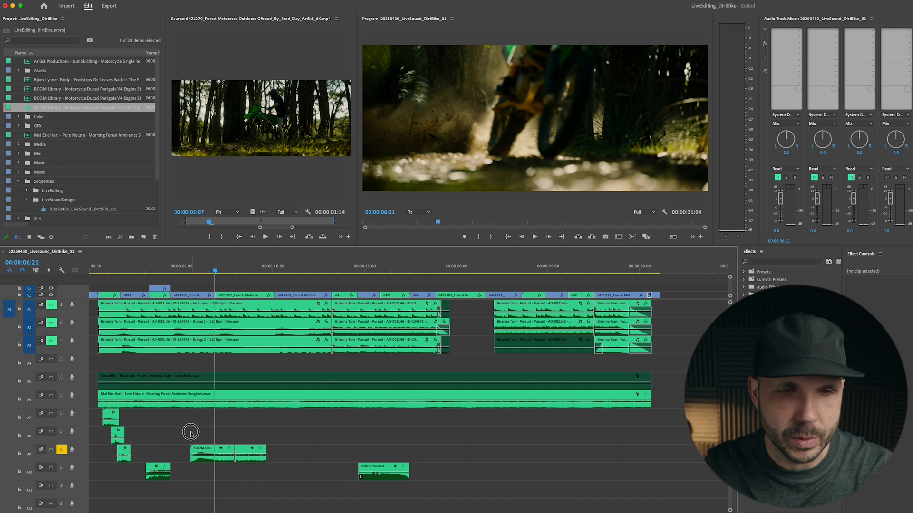
key("minus")
key("super+s")
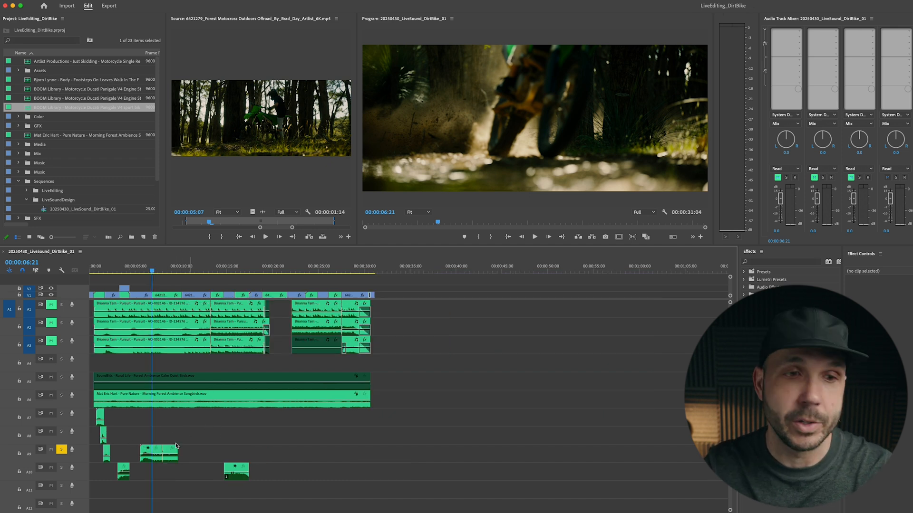
Try another Ducati Panigale V4 sport bike effect from Artlist on track A9 at about 27.5 seconds and delete the clip
key("super+Tab")
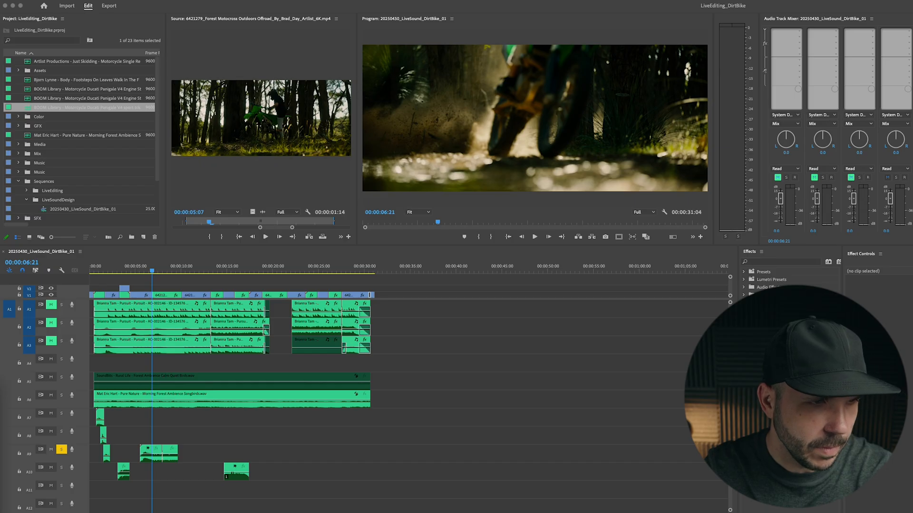
left_click_drag(330, 460, 356, 454)
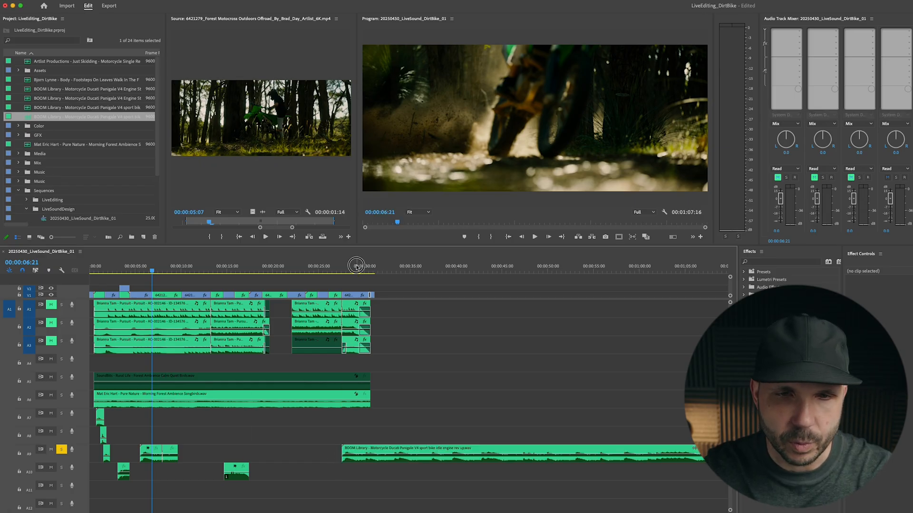
left_click(356, 267)
key("space")
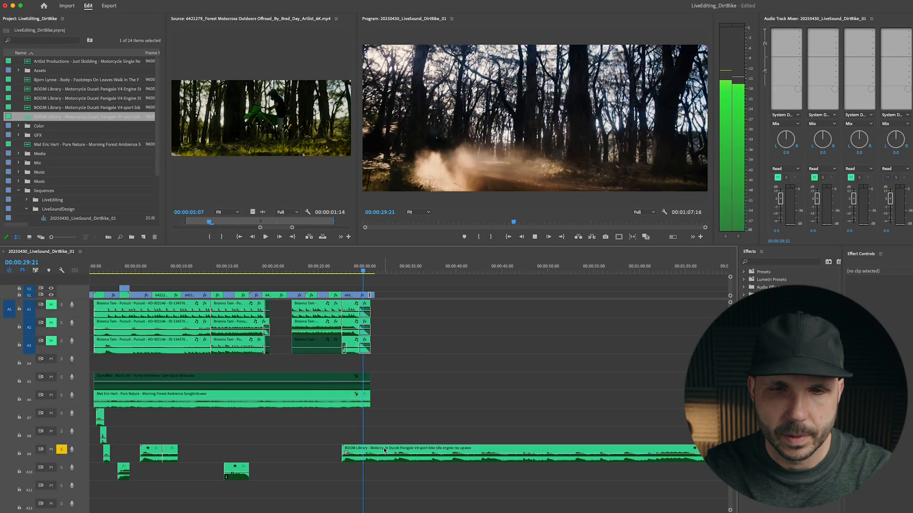
left_click(384, 447)
key("Delete")
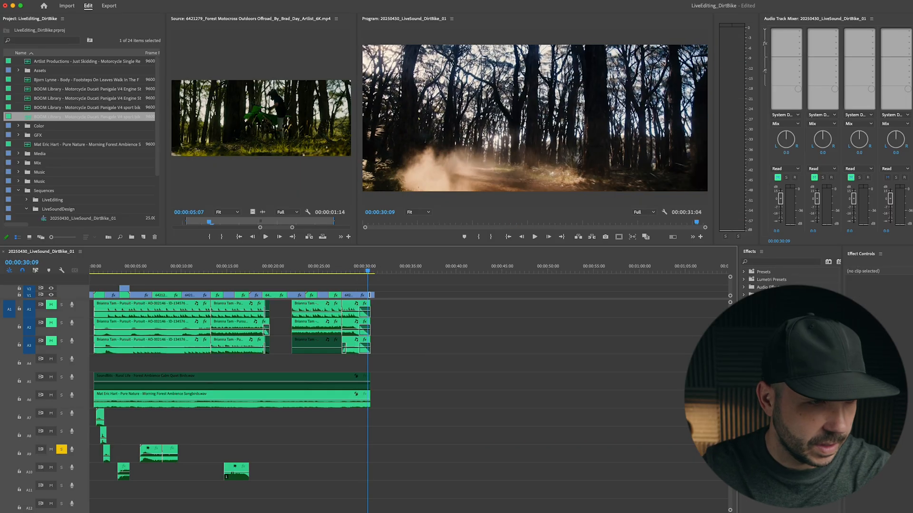
Bring the "Just Skidding - Motorcycle Turn Off" effect from Artlist into the timeline and place it on A9 at about 32 seconds
key("super+Tab")
left_click_drag(286, 451, 386, 434)
left_click_drag(393, 263, 431, 272)
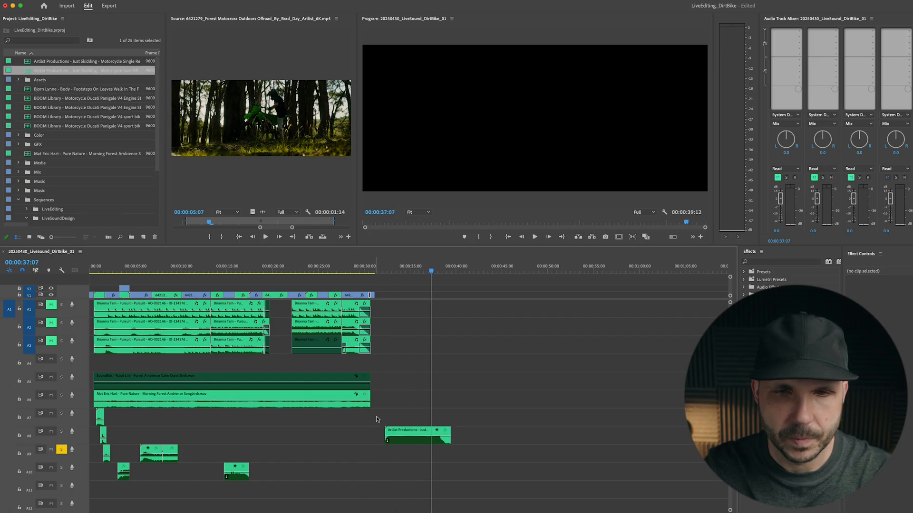
left_click(406, 426)
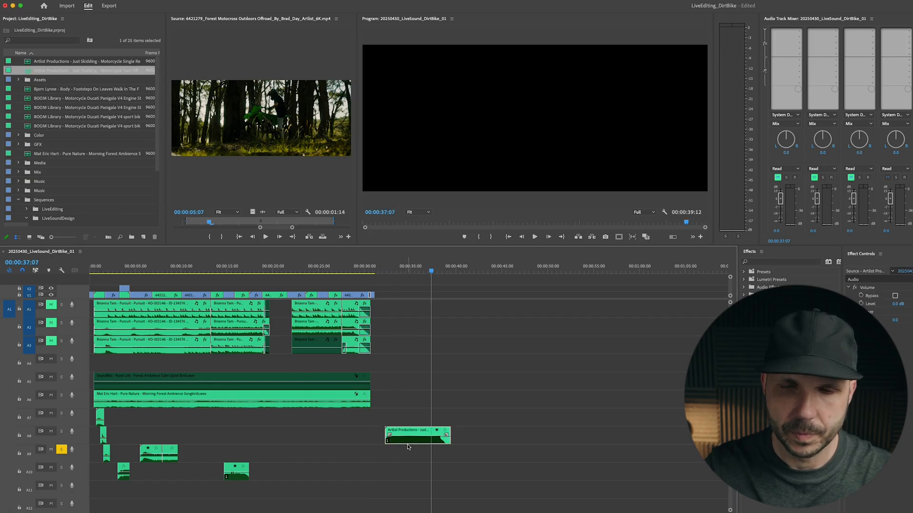
left_click(369, 440)
Move the "Motorcycle Turn Off" clip on A9 to start at about 13 seconds, fading out after the wheelie shot, and play the ending
left_click(254, 270)
key("space")
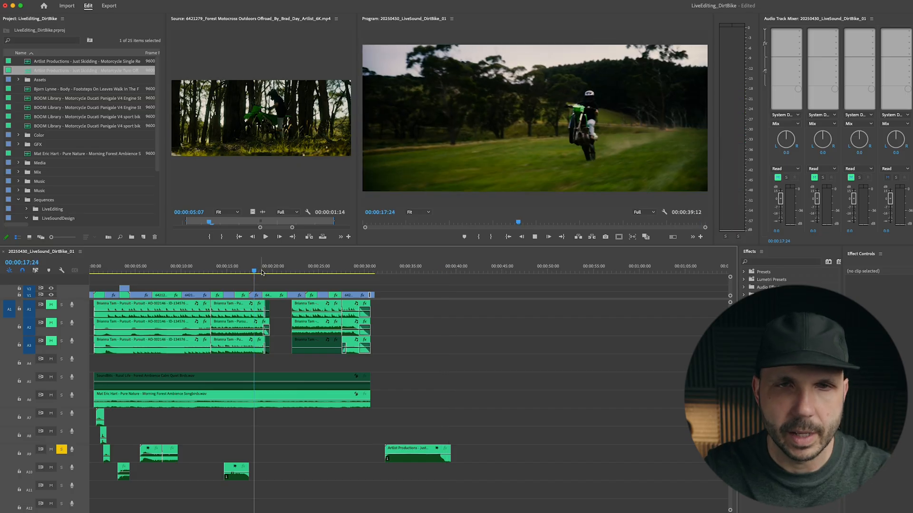
left_click_drag(424, 453, 252, 450)
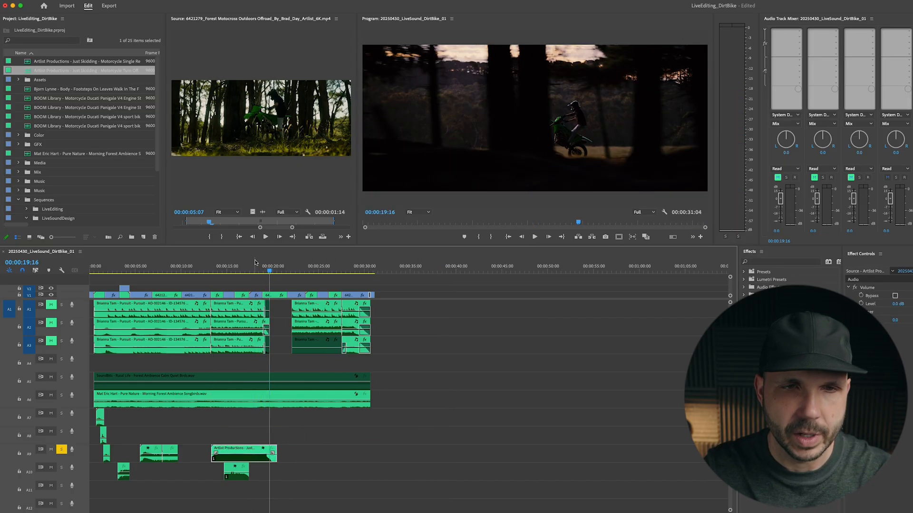
left_click(261, 266)
key("=")
key("=")
key("=")
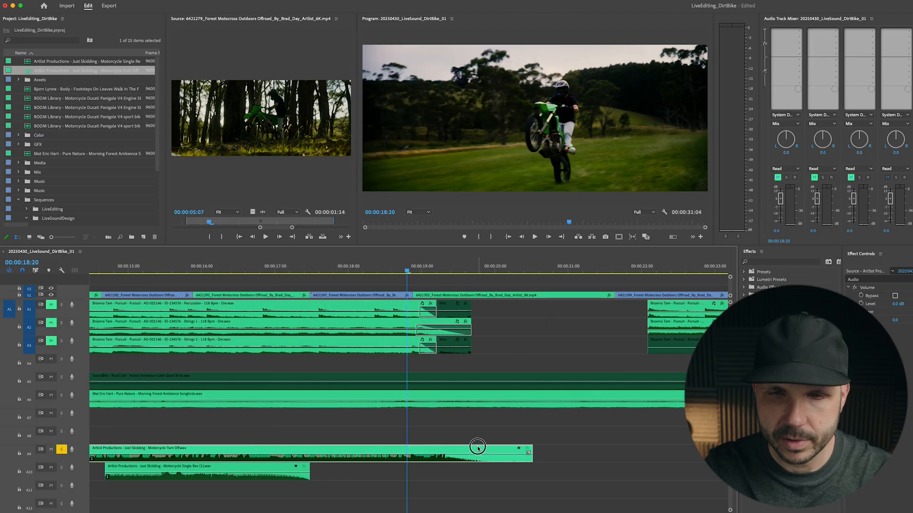
key("minus")
left_click_drag(439, 449, 428, 449)
key("space")
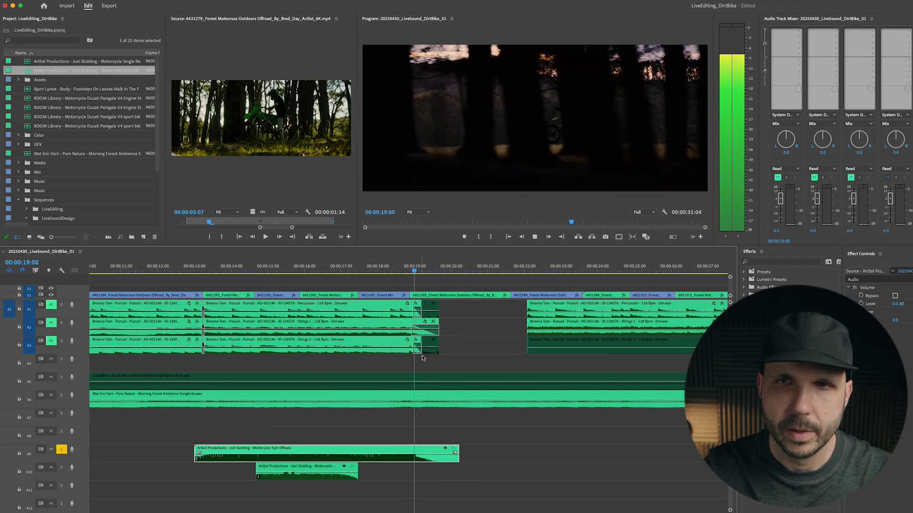
Trim the beginning of the "Motorcycle Turn Off" clip on A9 to about 17.5 seconds
key("minus")
left_click(355, 431)
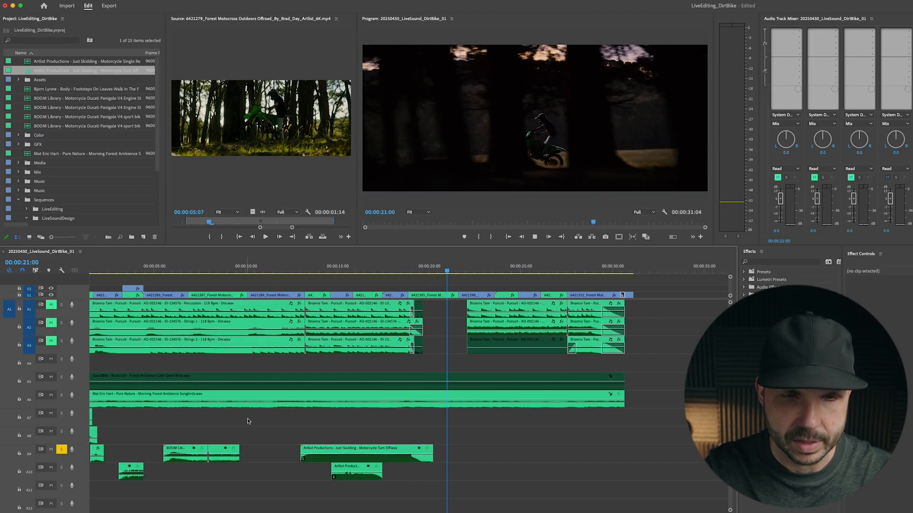
key("minus")
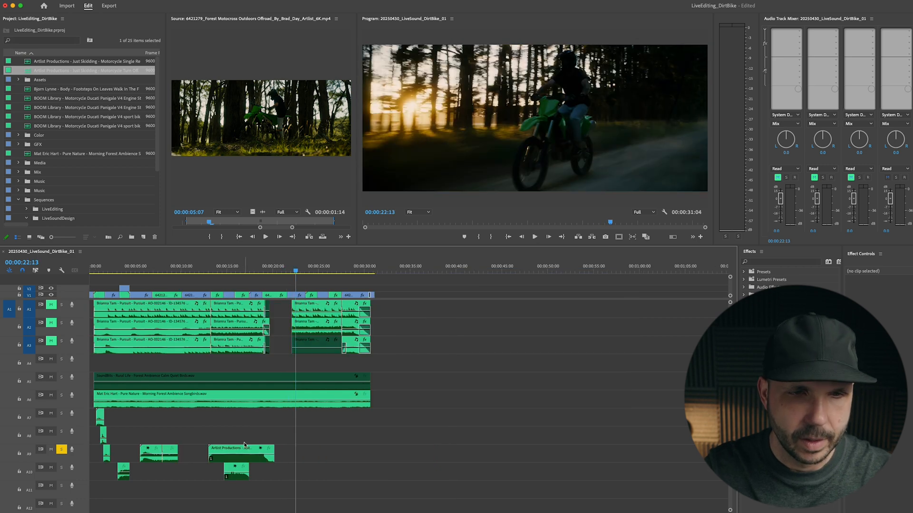
left_click_drag(211, 449, 249, 450)
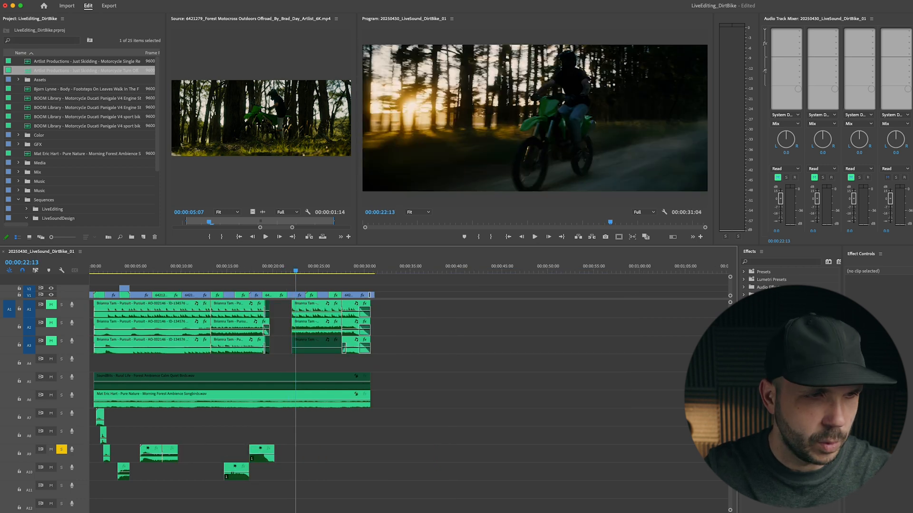
Place the MAD ROBOT Sound Lab motorcycle effect on A9 at about 32 seconds, play it, and move the playhead to 00:00:10:13
left_click_drag(1, 428, 387, 449)
left_click(403, 268)
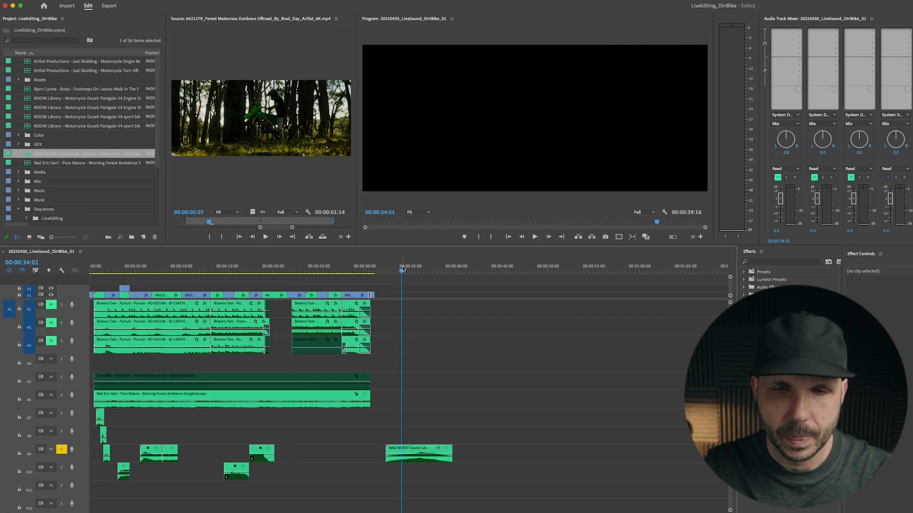
key("space")
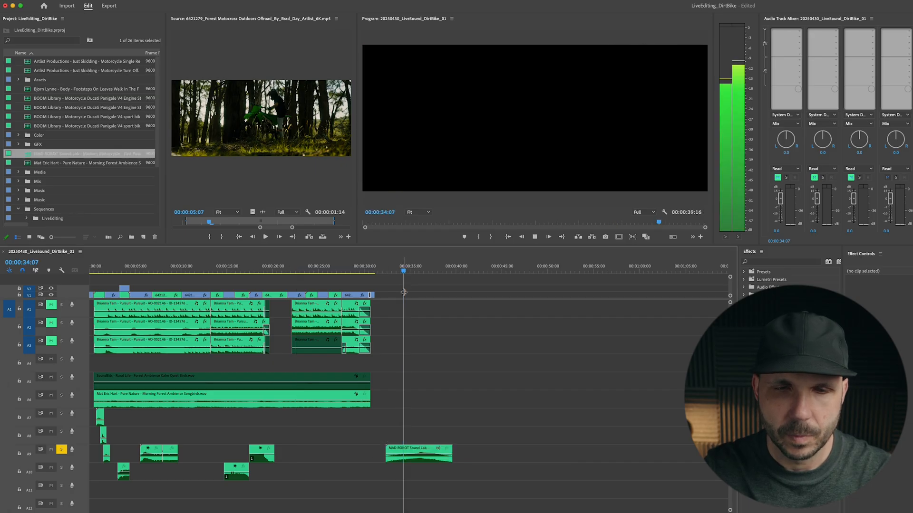
left_click(135, 270)
left_click_drag(135, 270, 187, 271)
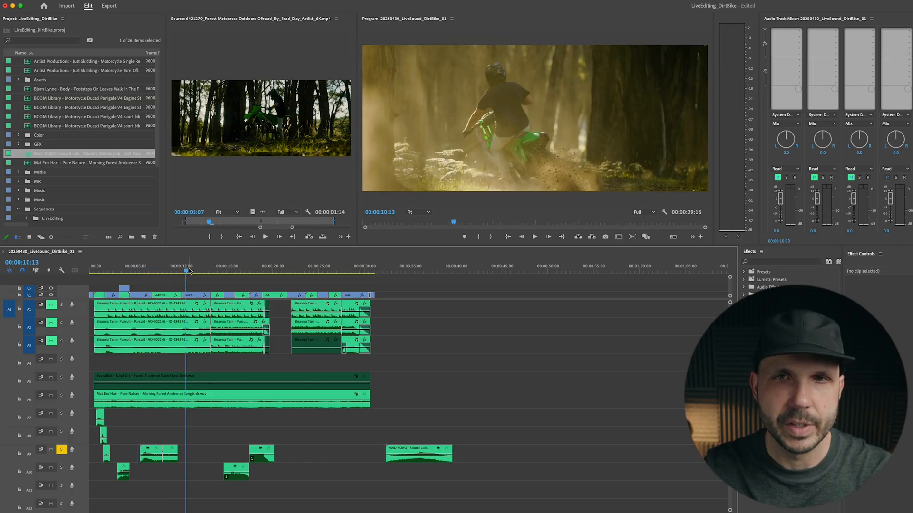
Play the MAD ROBOT Sound Lab motorcycle effect and move it to A8 around the 13-second cut, with the playhead at 00:00:13:03
left_click_drag(189, 270, 212, 270)
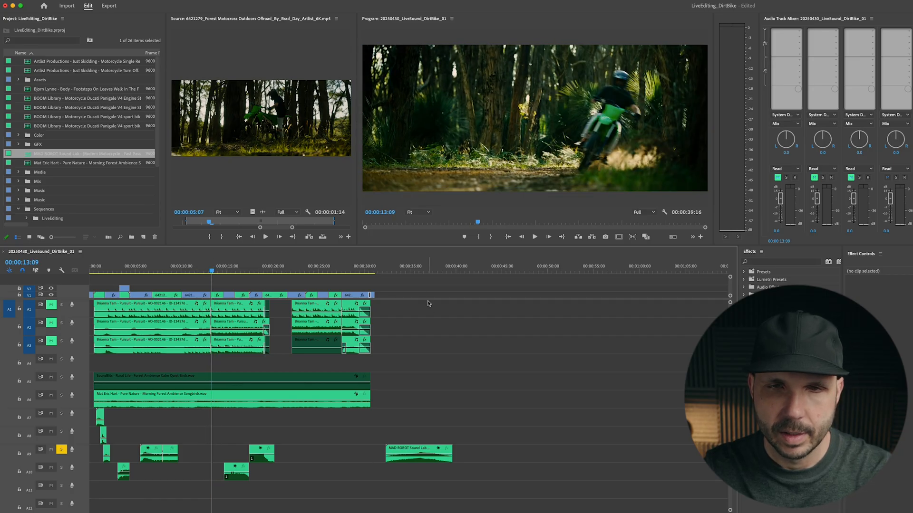
left_click(417, 270)
key("space")
left_click_drag(421, 452, 232, 433)
left_click(213, 270)
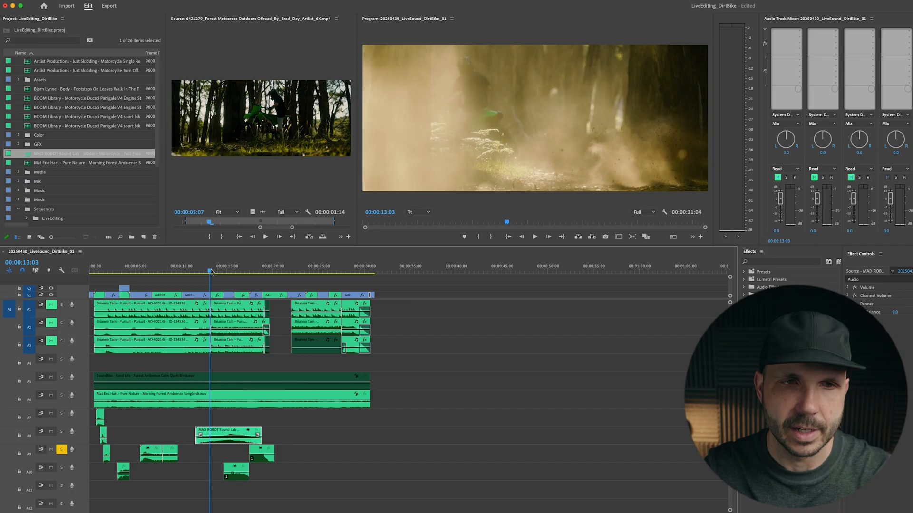
Trim the MAD ROBOT clip on A8 to start at 00:00:13:03 and end at about 16 seconds
key("=")
left_click_drag(432, 430, 364, 430)
left_click(378, 419)
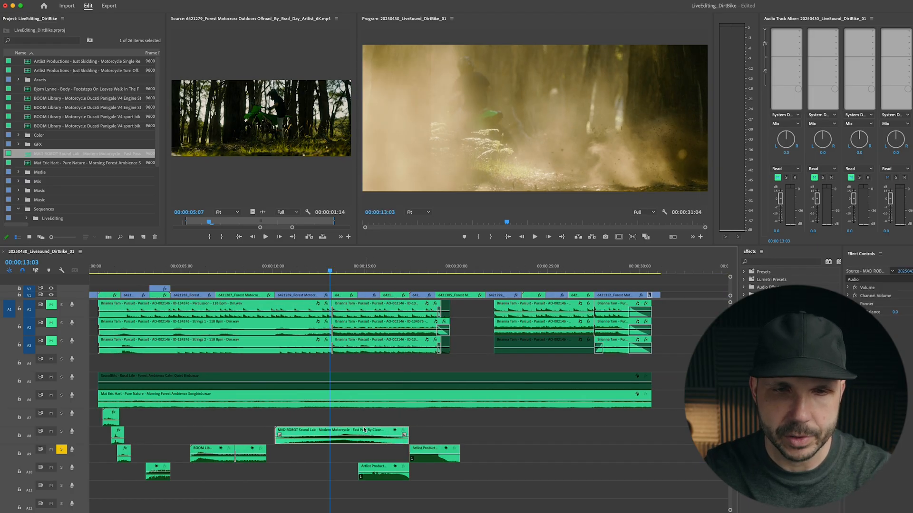
left_click_drag(272, 437, 330, 436)
left_click_drag(407, 436, 384, 436)
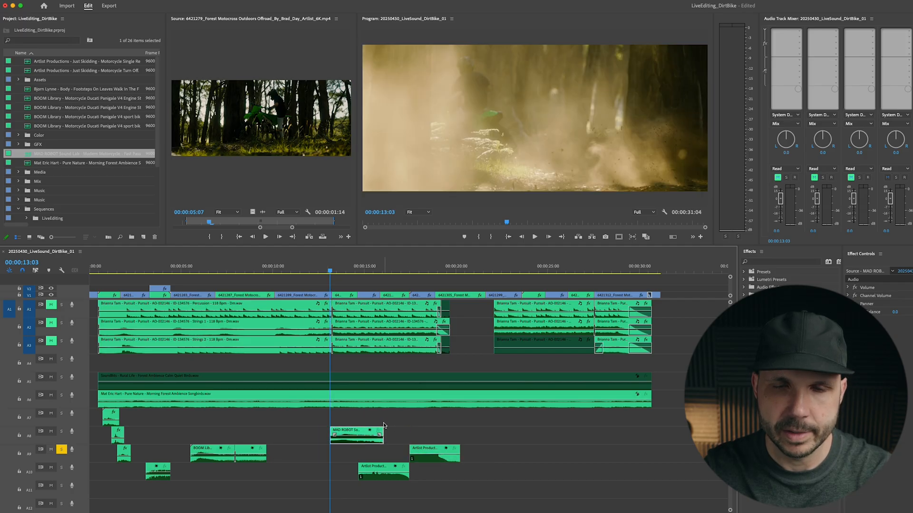
left_click(383, 423)
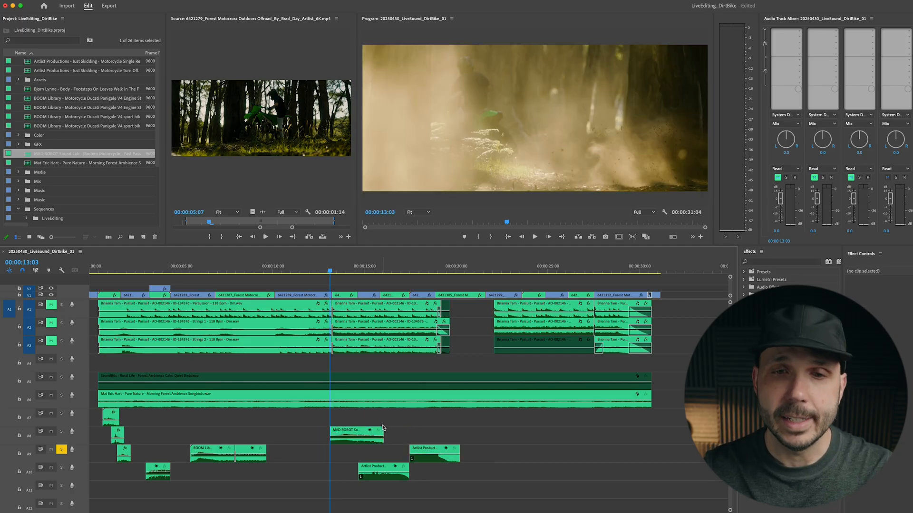
key("super+Tab")
key("super+Tab")
key("super+Tab")
key("super+Tab")
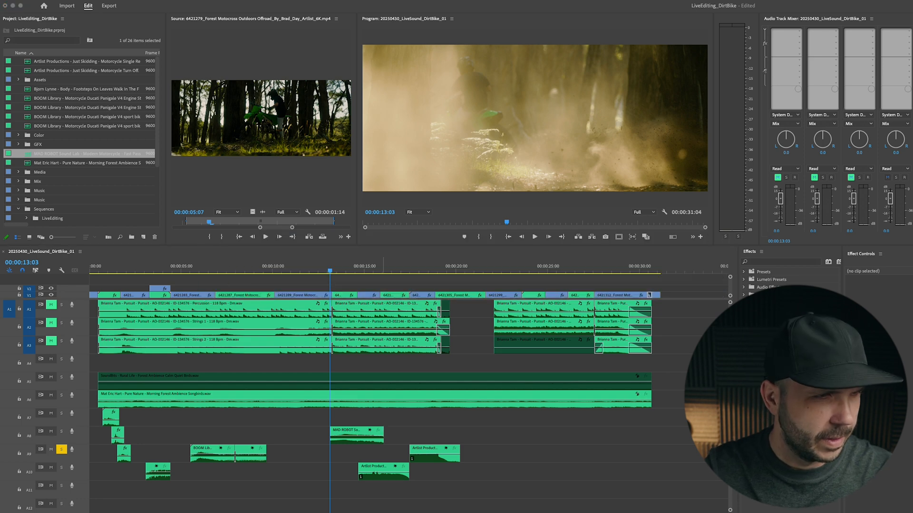
Turn off solo on track A9 and play the sequence from 00:00:12:11
left_click(316, 438)
key("space")
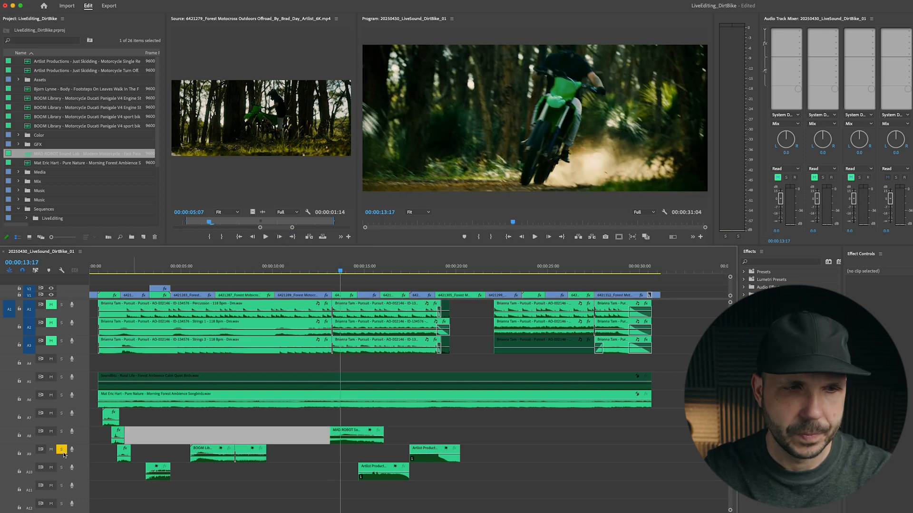
key("space")
left_click(318, 269)
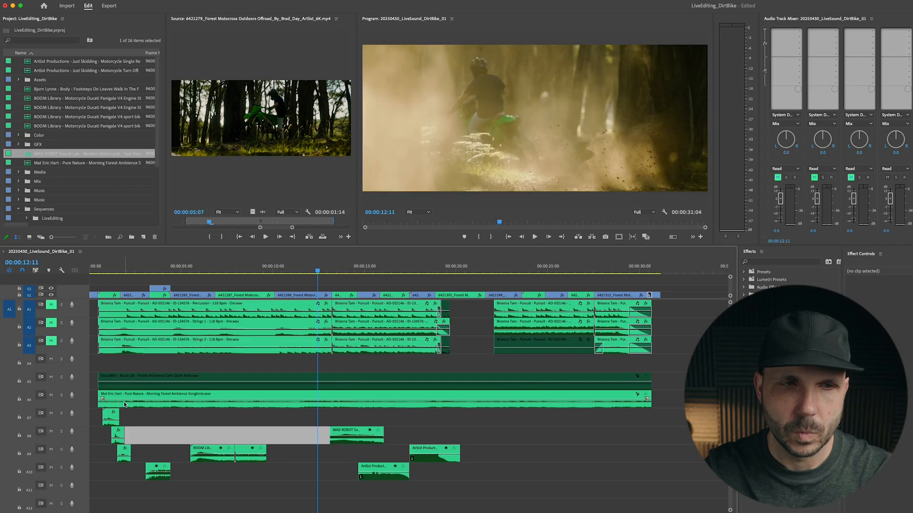
key("space")
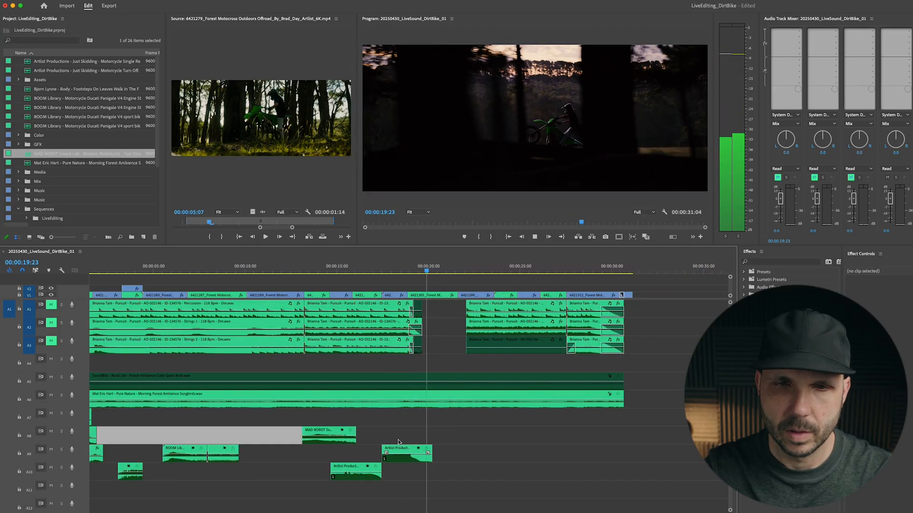
Bring the Front Row SFX "Sports Bikes - Kawasaki Ninja" effect from Artlist onto A7 at about 30 seconds and play it
key("minus")
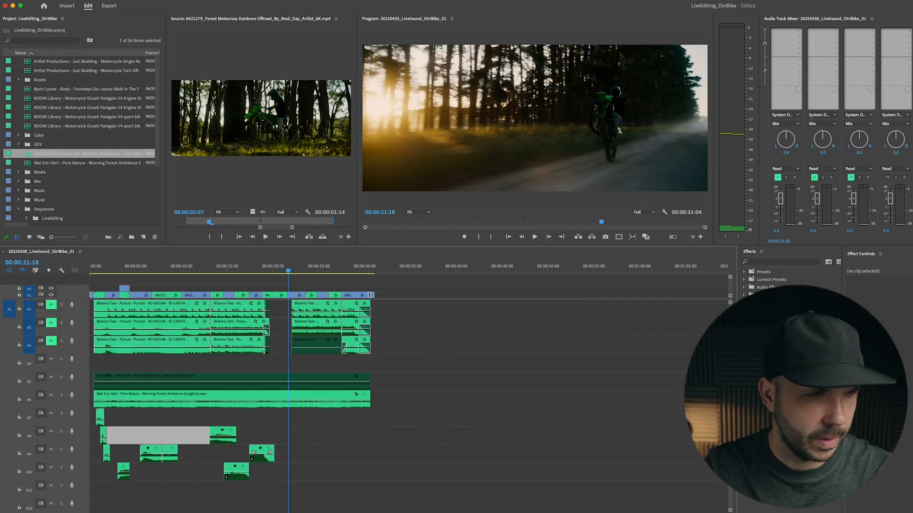
key("super+Tab")
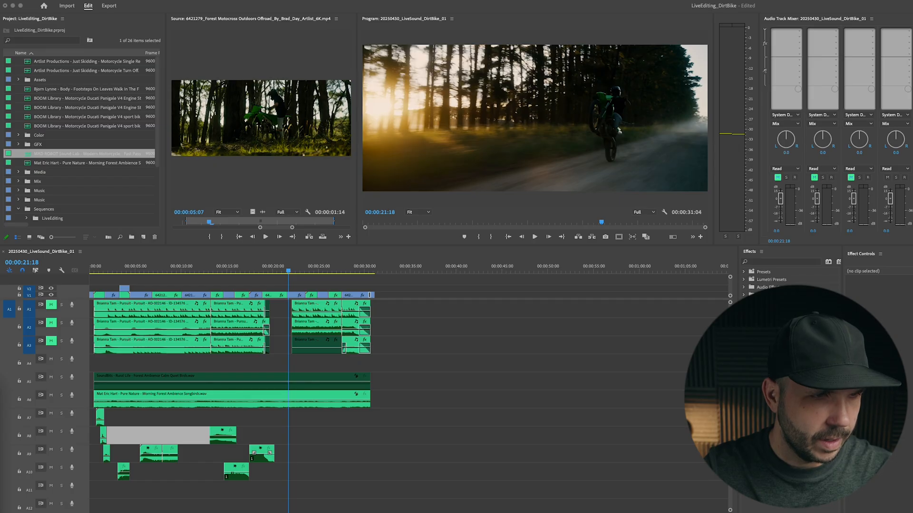
left_click_drag(1, 430, 381, 418)
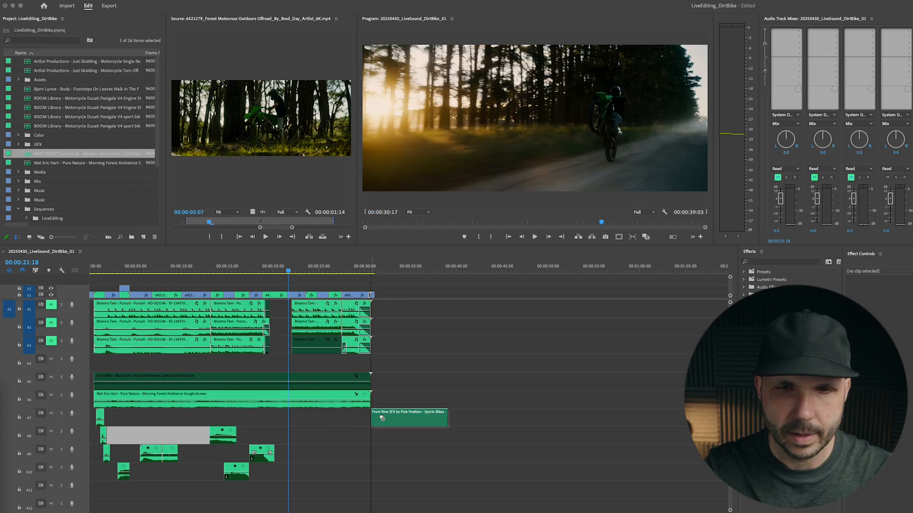
left_click(392, 269)
key("space")
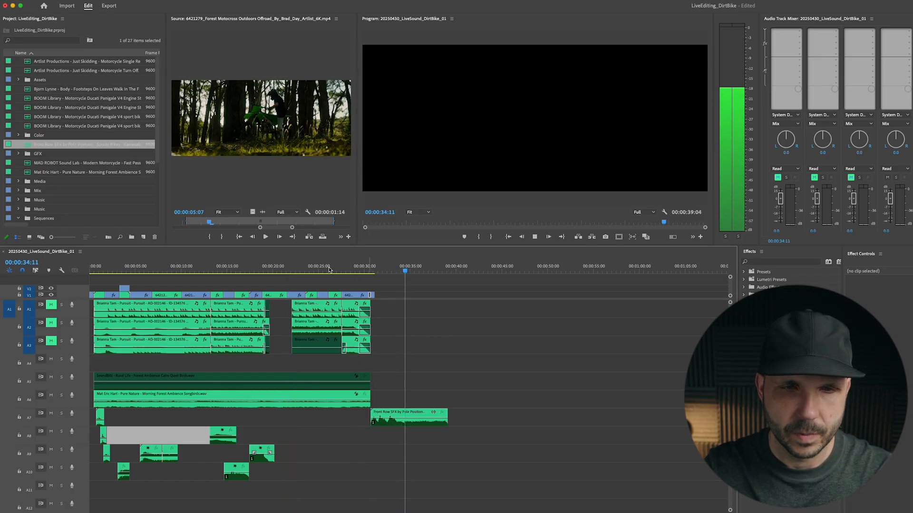
left_click_drag(288, 270, 388, 272)
key("space")
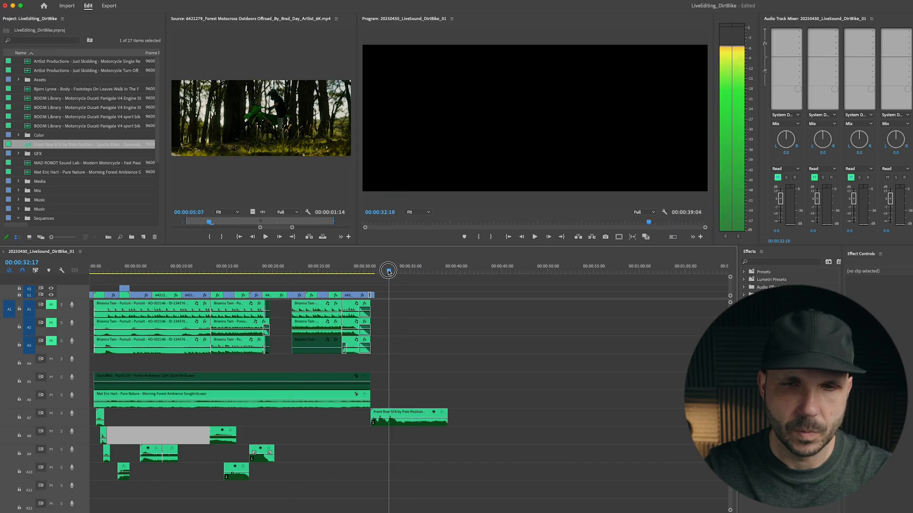
Trim the beginning of the Front Row SFX clip to 00:00:32:11 and move it along A7 to start at 00:00:22:03
left_click_drag(389, 272, 386, 272)
left_click(369, 415)
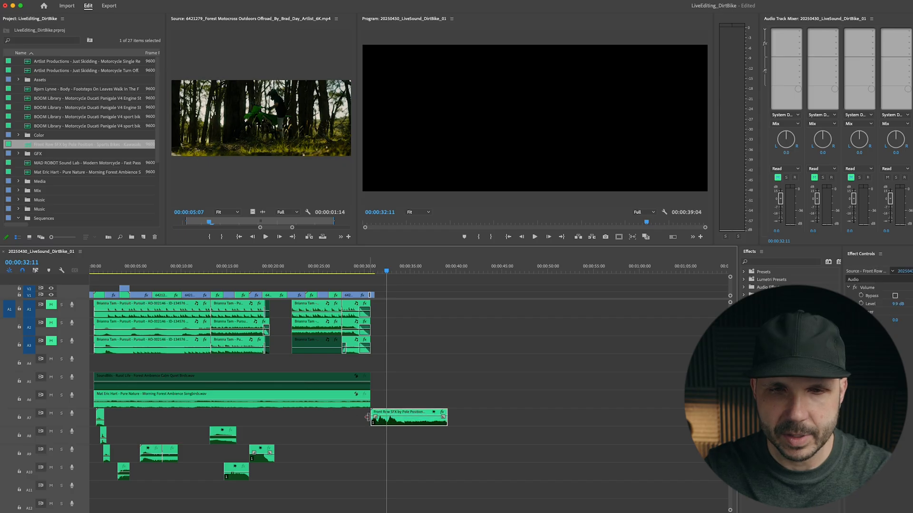
left_click_drag(367, 415, 386, 416)
left_click_drag(290, 269, 293, 269)
left_click_drag(408, 413, 315, 424)
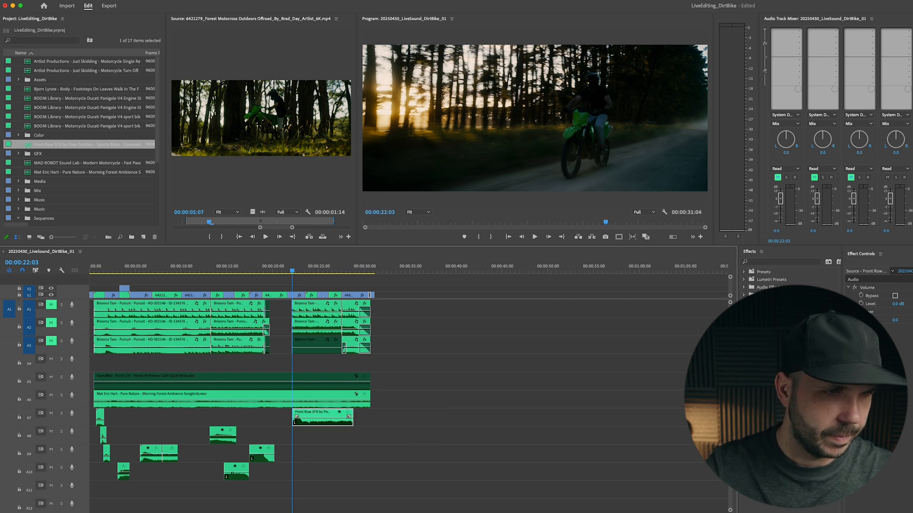
Bring the "Just Skidding - Motorcycle, Multiple Revs" effect from Artlist onto A8 at about 35 seconds and play it from 00:00:39:23
left_click_drag(457, 416, 417, 428)
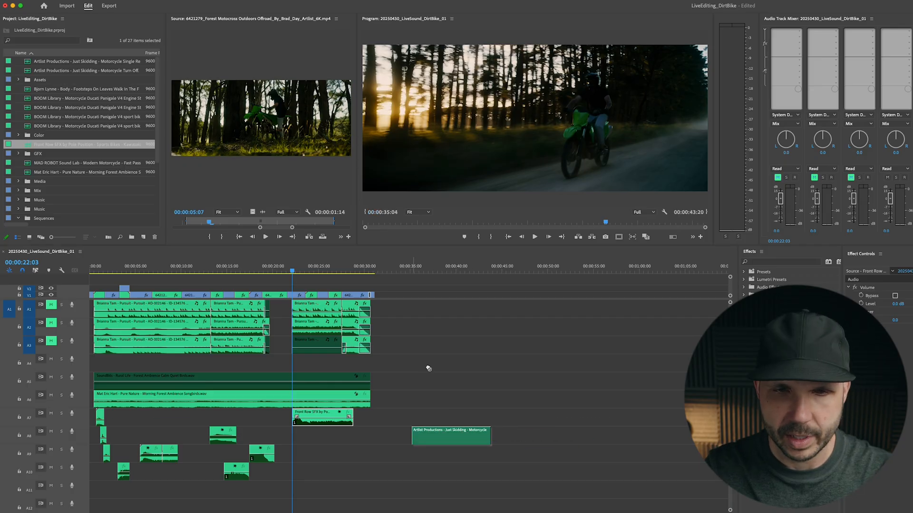
left_click_drag(309, 267, 351, 266)
left_click(455, 266)
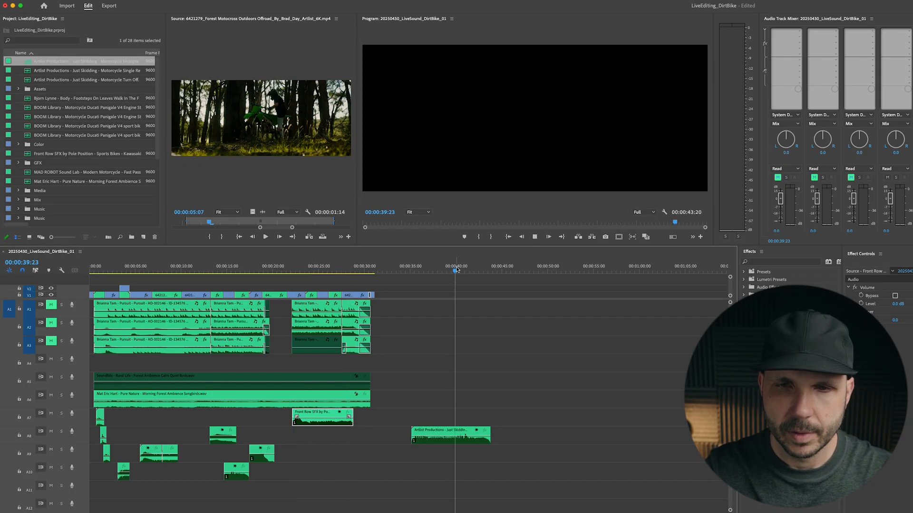
key("space")
Shorten the "Just Skidding" revs clip to its last three seconds or so and move it along A8 to start at about 27.5 seconds
left_click_drag(411, 433, 343, 435)
left_click(330, 270)
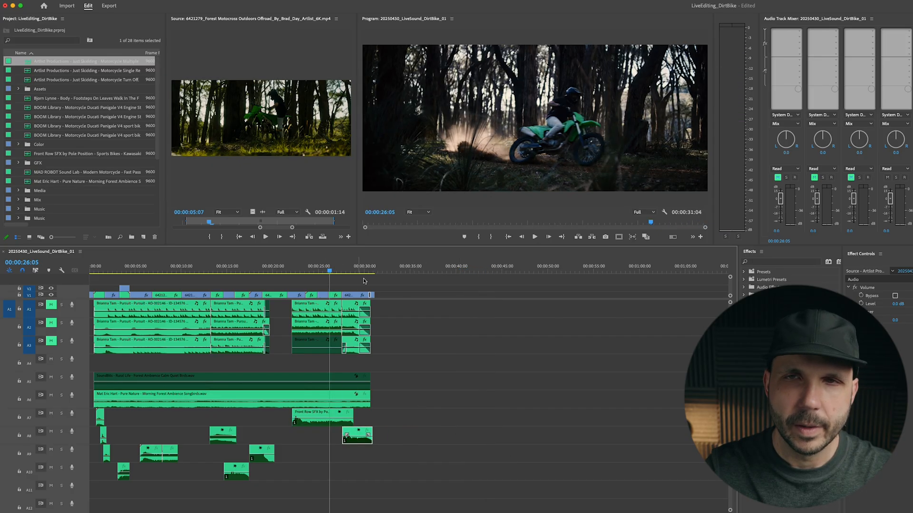
left_click(431, 307)
left_click_drag(330, 270, 341, 270)
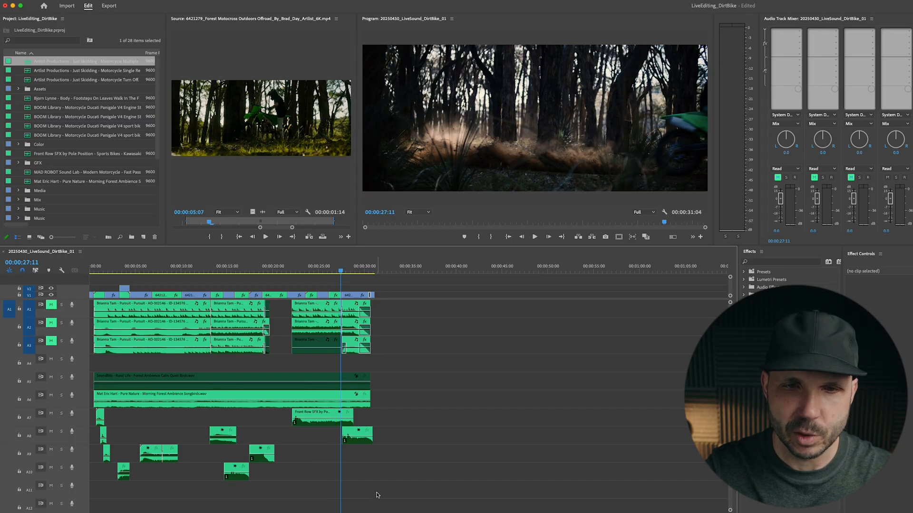
Shift the Front Row SFX and "Just Skidding" revs clips down one track to A8 and A9, and save the project
key("=")
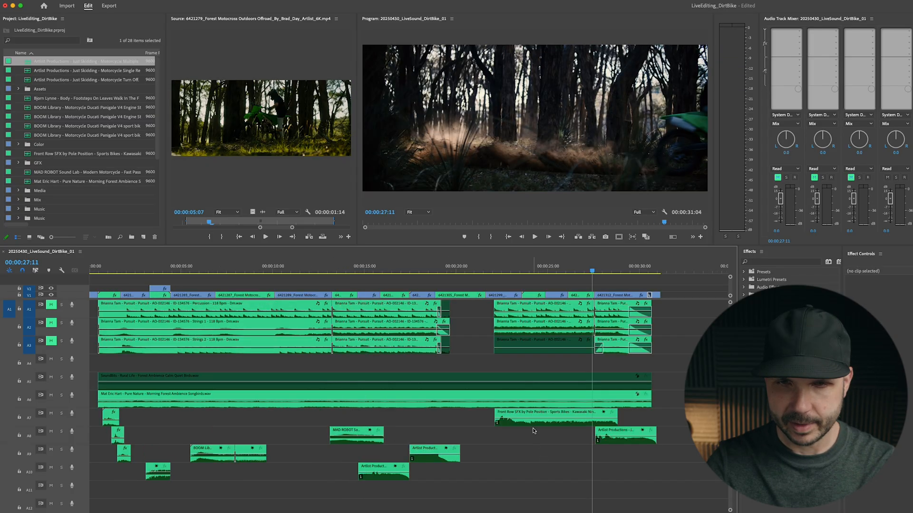
left_click_drag(534, 431, 633, 421)
key("alt+Down")
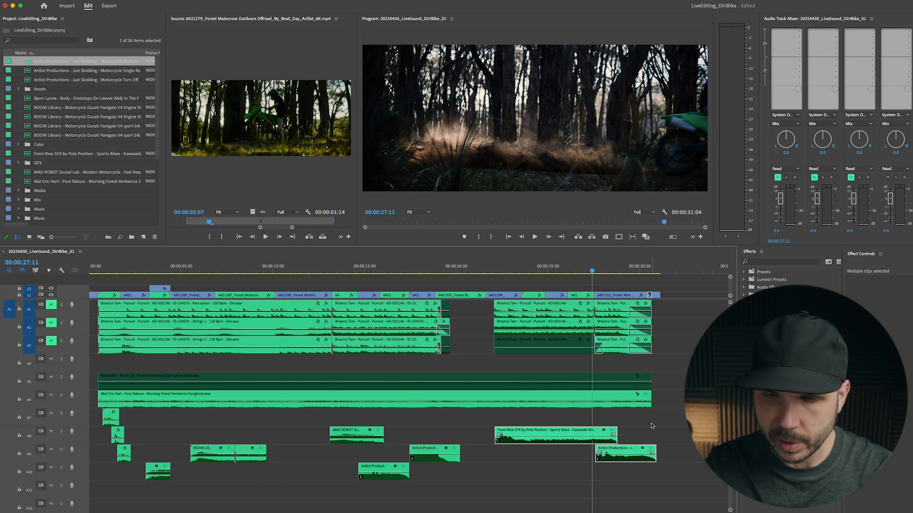
left_click(651, 426)
key("-")
key("super+s")
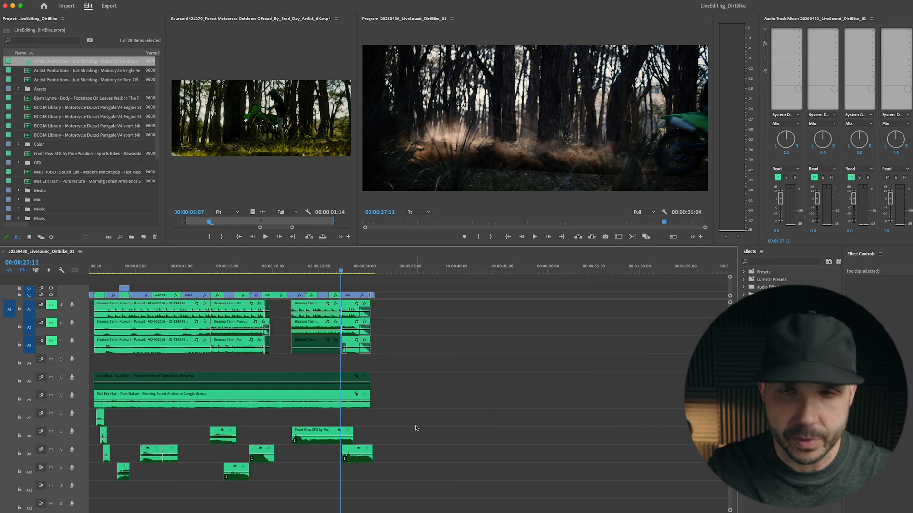
Review the layered effects by playing the opening from 00:00:01:00 and the ending from about 27.5 seconds
scroll(394, 427, "down", 2)
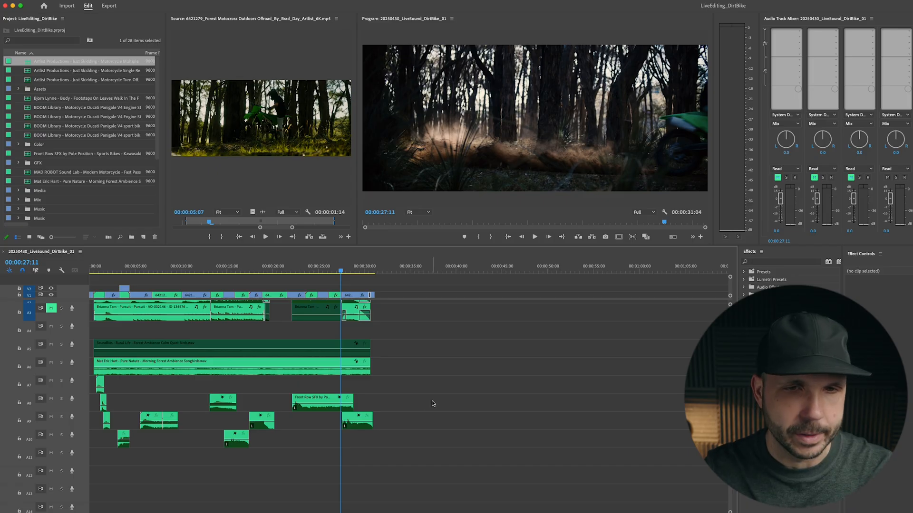
left_click(100, 272)
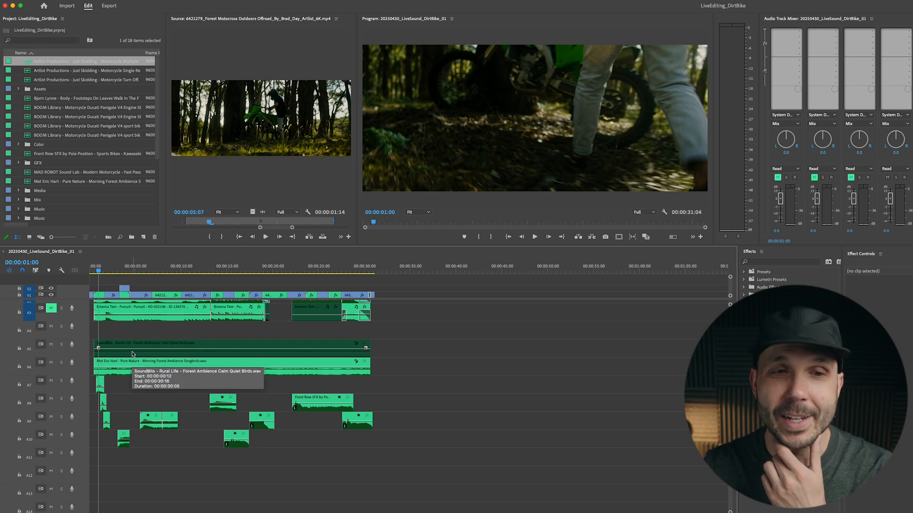
left_click(136, 363)
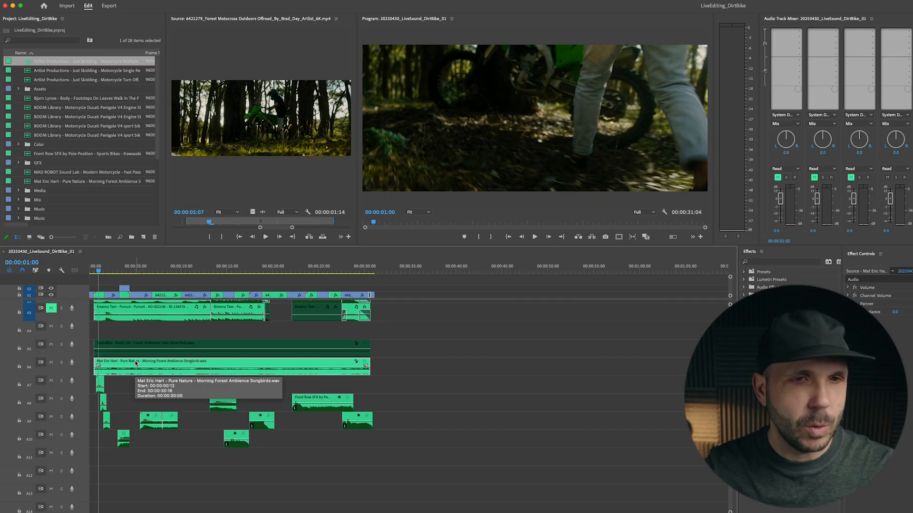
left_click(136, 335)
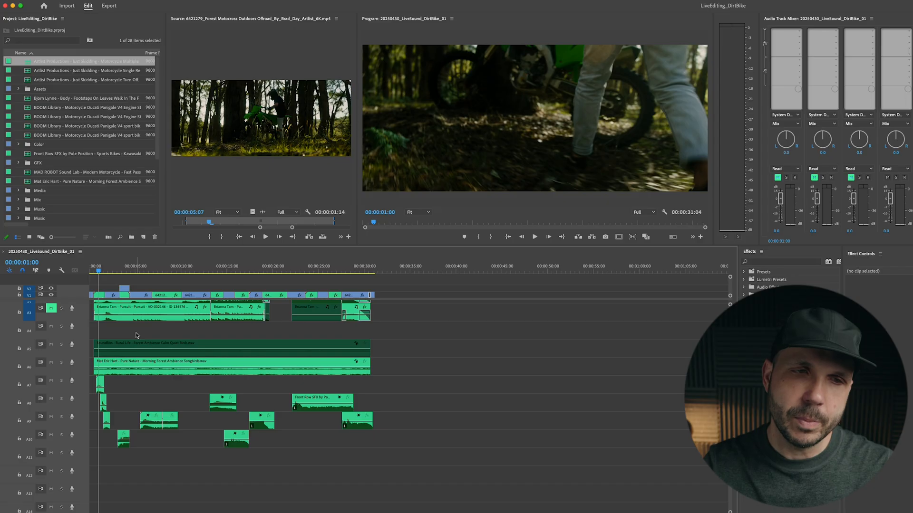
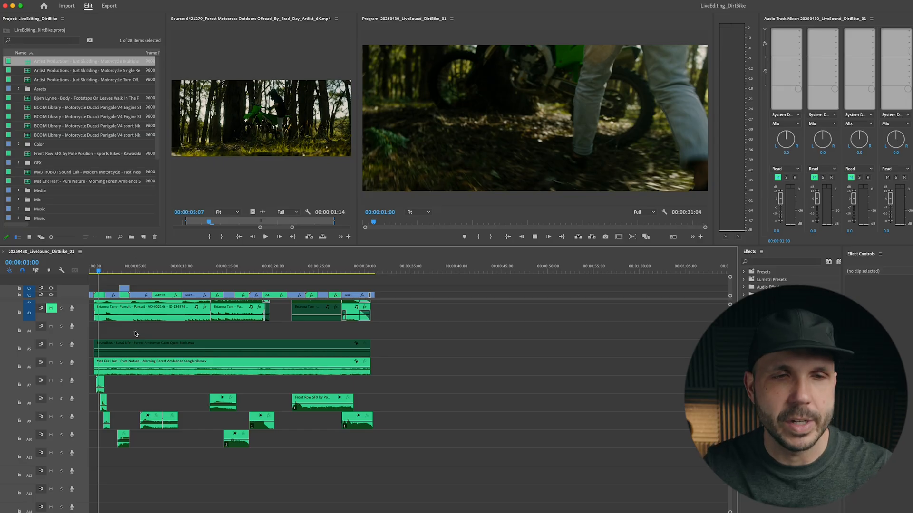
key("space")
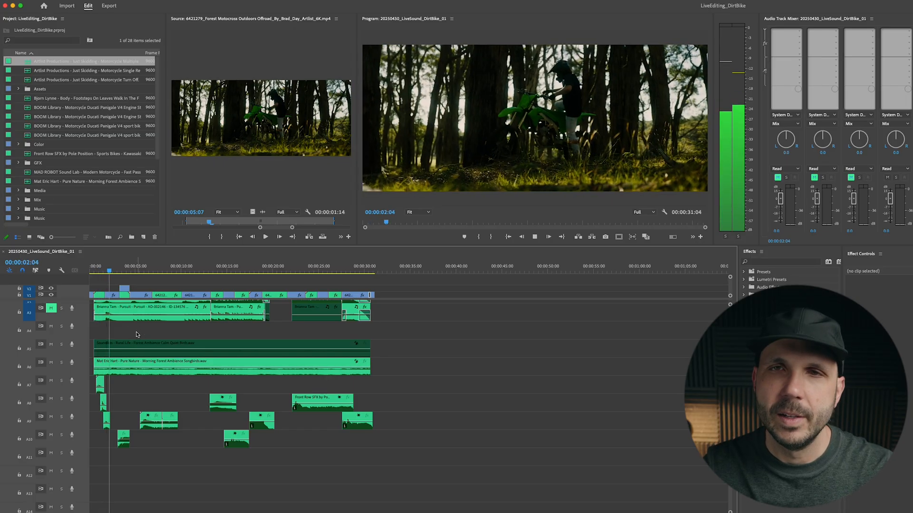
left_click_drag(127, 271, 343, 274)
key("space")
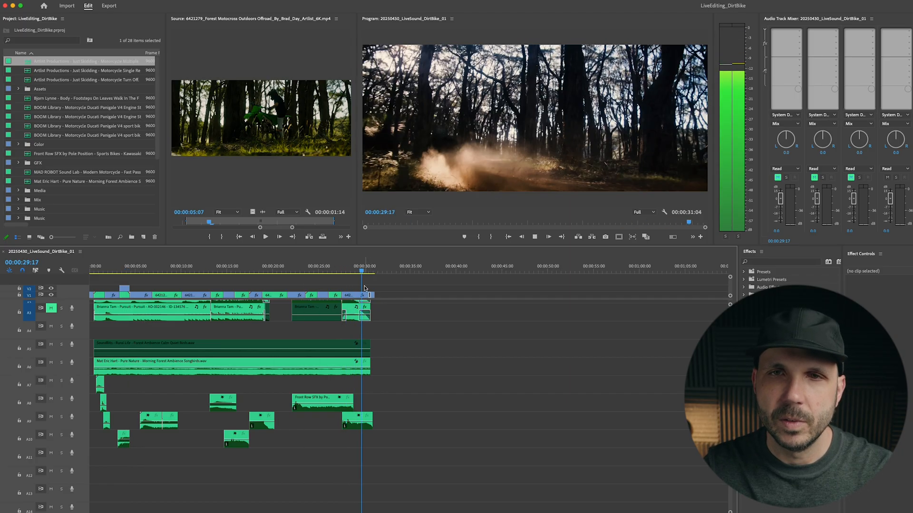
left_click(431, 338)
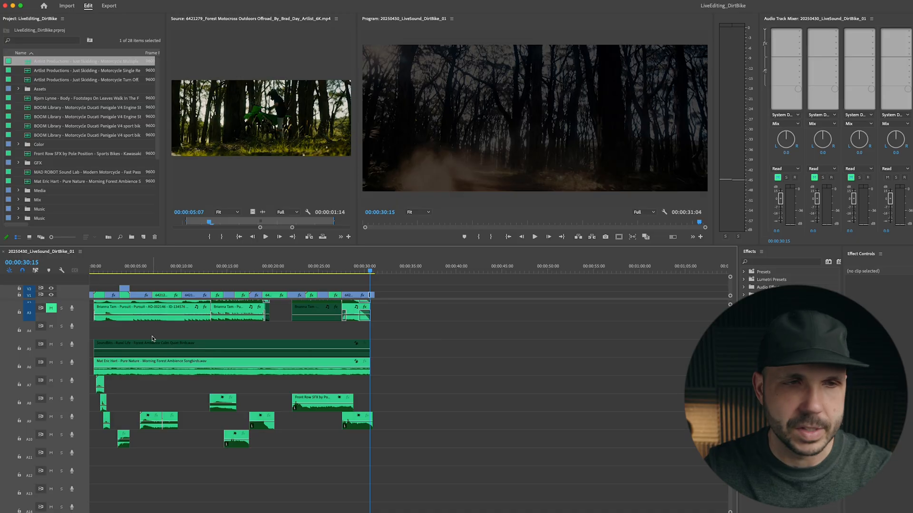
Switch to Artlist in the browser, enlarge its window and search the sound effects for "forest birds"
left_click(428, 81)
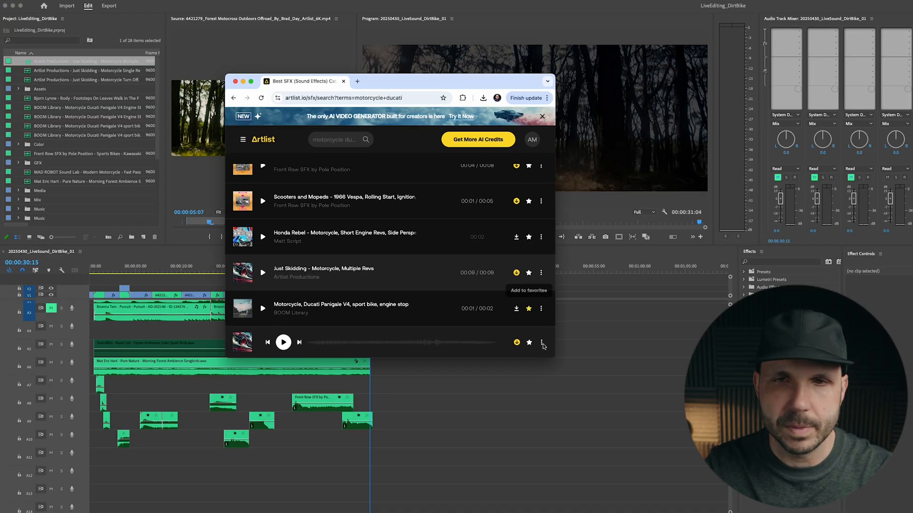
left_click_drag(553, 356, 754, 493)
triple_click(441, 161)
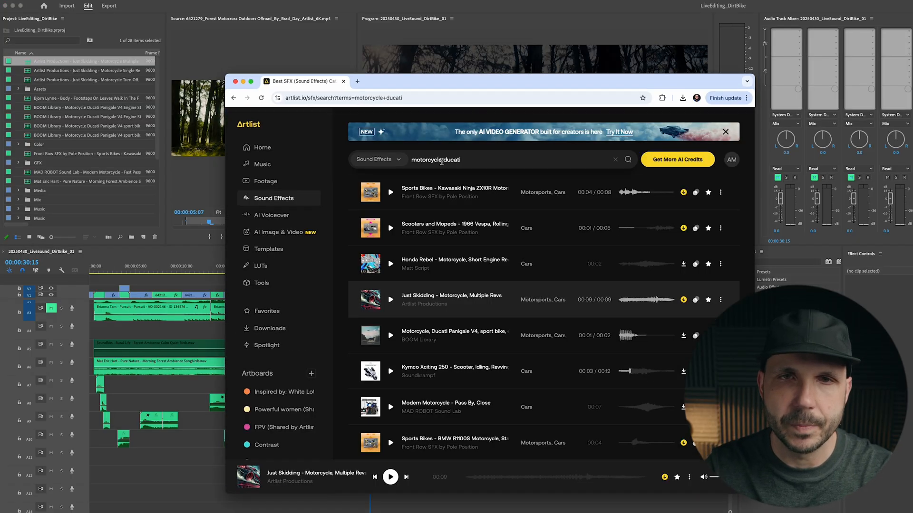
type("forest birds")
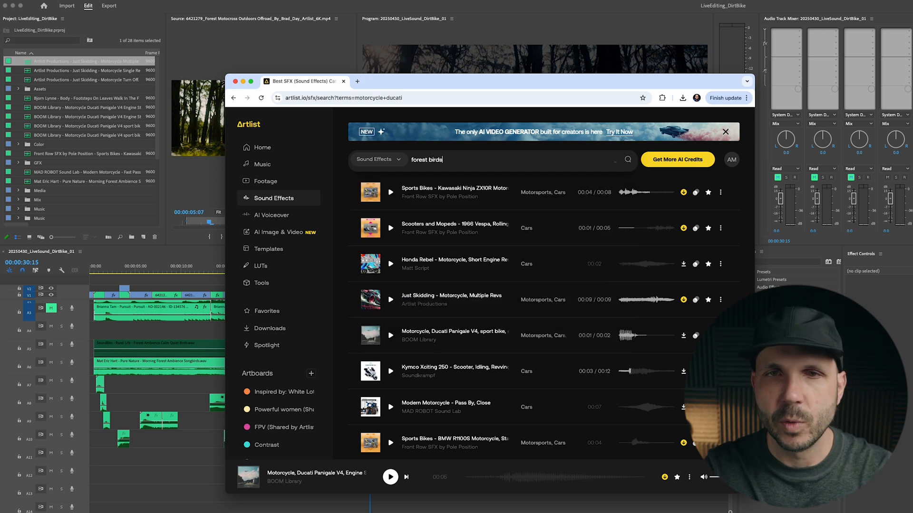
key("Return")
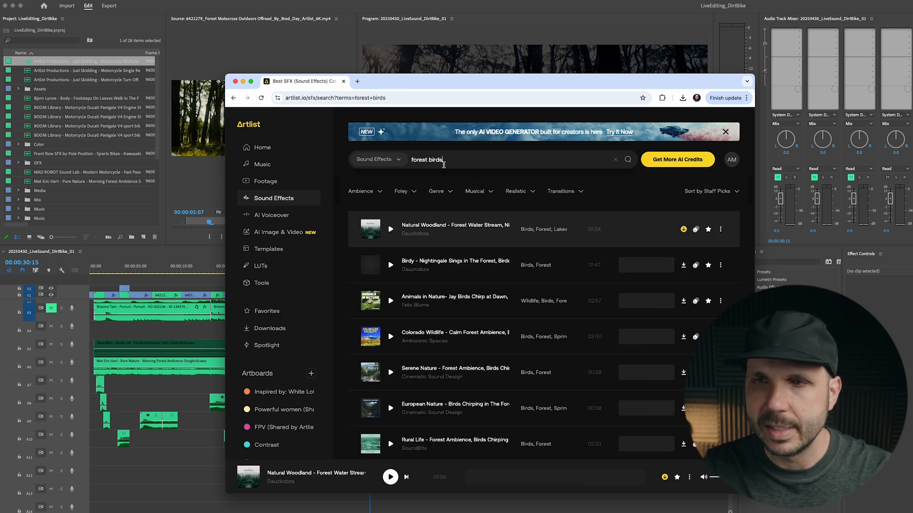
Audition several of the forest bird results and download the "Natural Woodland" and "Serene Nature" effects
left_click(391, 230)
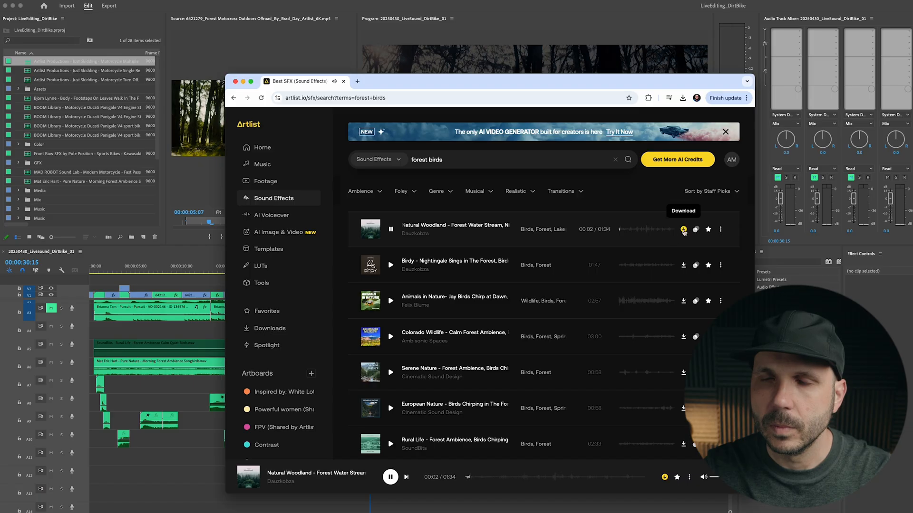
left_click(684, 230)
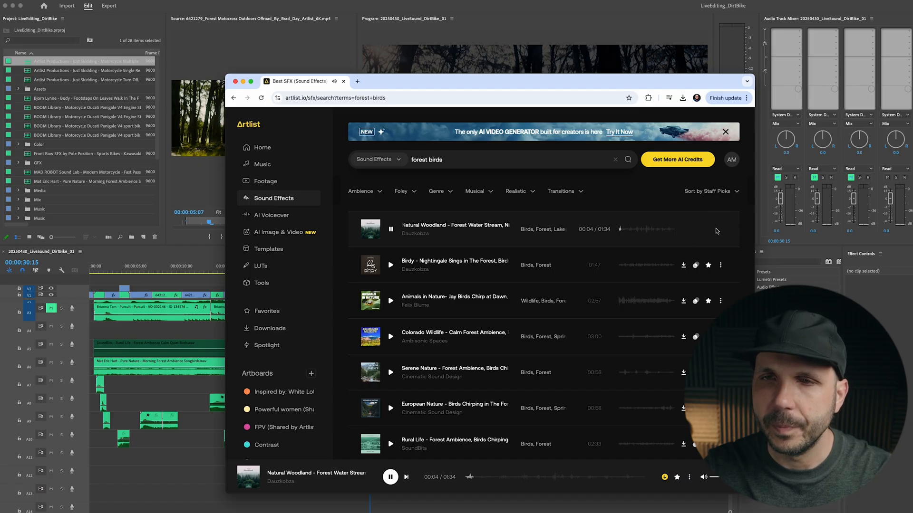
left_click(391, 265)
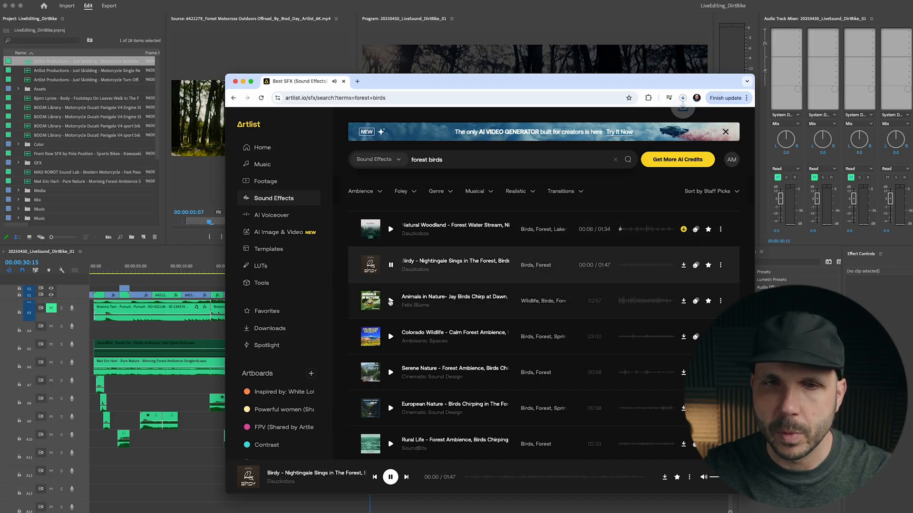
left_click(390, 301)
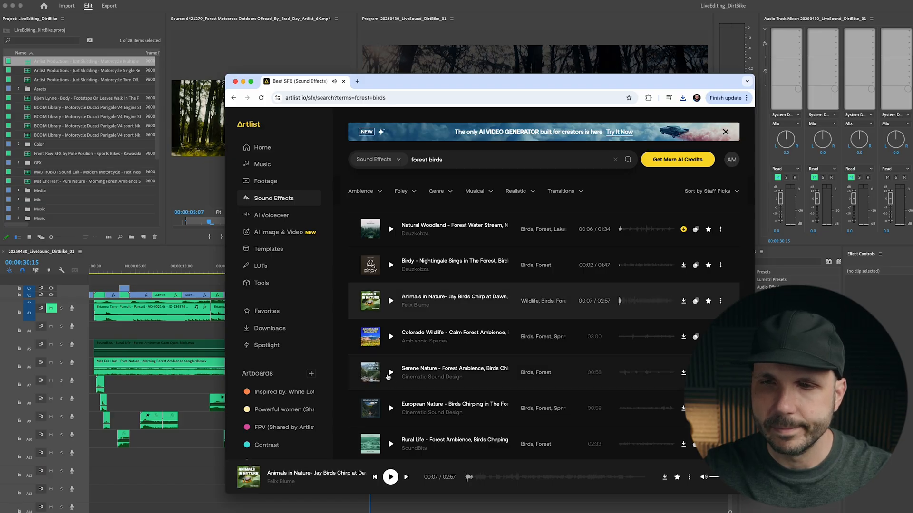
left_click(389, 372)
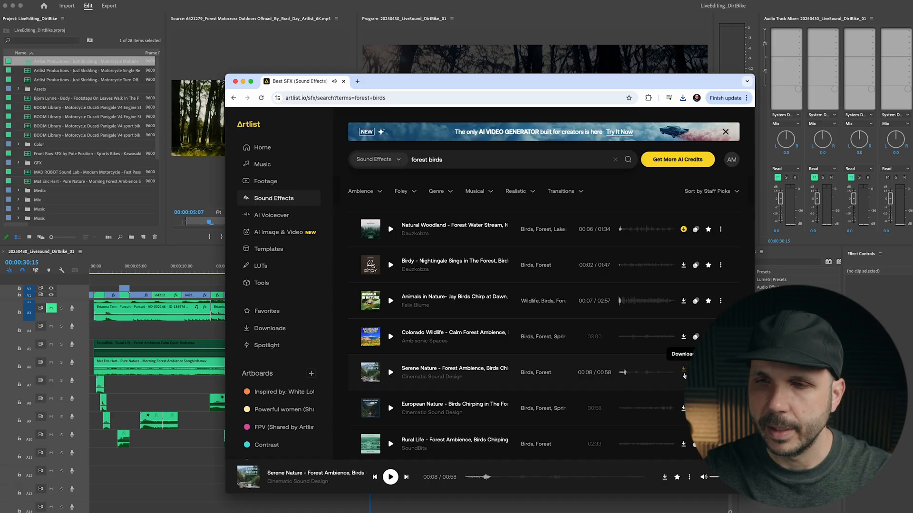
Move the browser out of the way, place the "Natural Woodland" effect on A7 at about 32 seconds and play it
left_click_drag(406, 82, 0, 78)
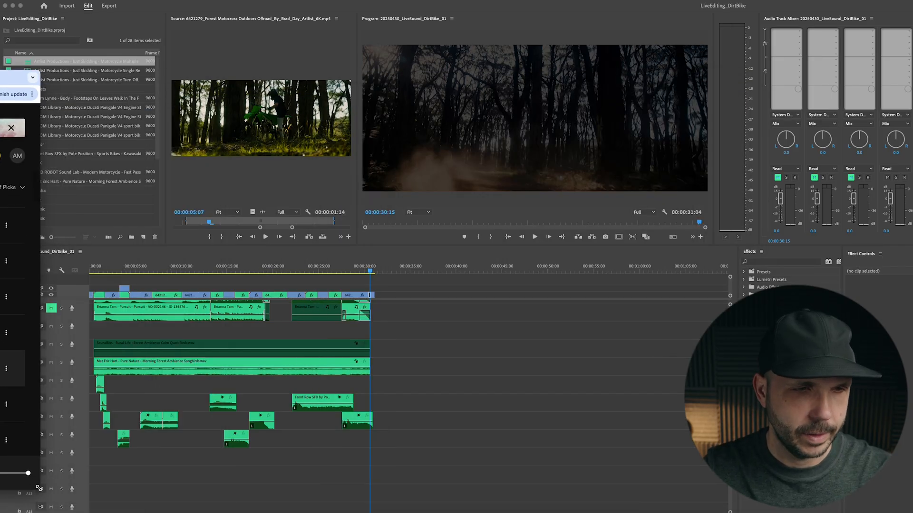
left_click_drag(39, 489, 0, 489)
left_click_drag(0, 418, 389, 380)
mouse_move(395, 270)
left_mouse_down()
mouse_move(425, 272)
mouse_move(396, 273)
left_mouse_up()
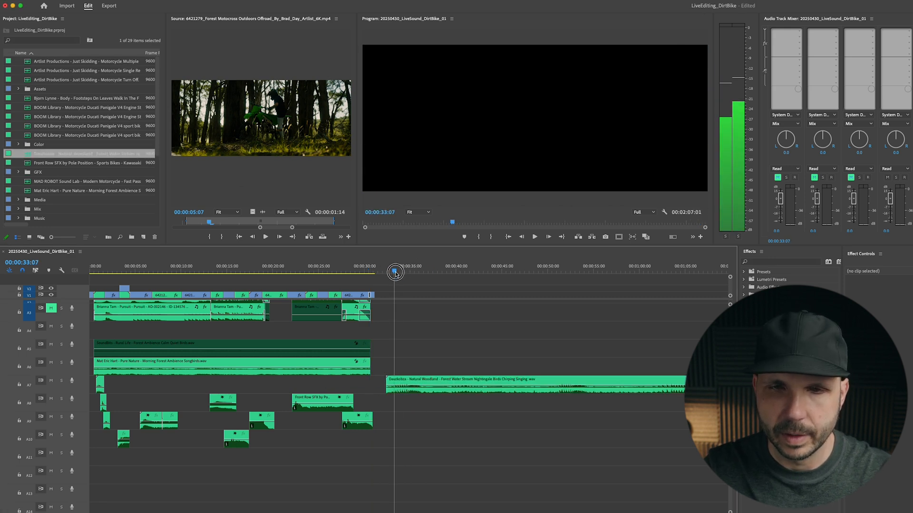
key("space")
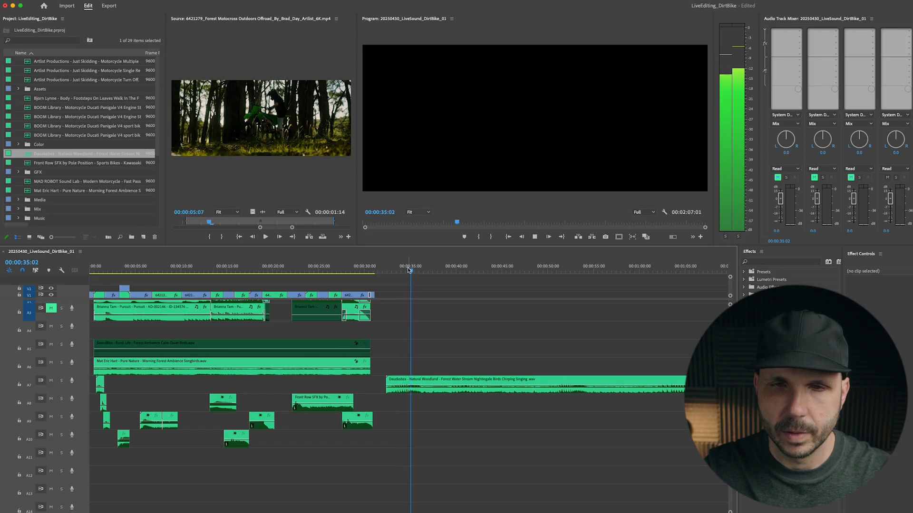
Ripple-trim the unused start of the "Natural Woodland" clip at about 35 seconds and play the remainder
left_click(407, 270)
left_click_drag(408, 270, 409, 271)
key("q")
key("space")
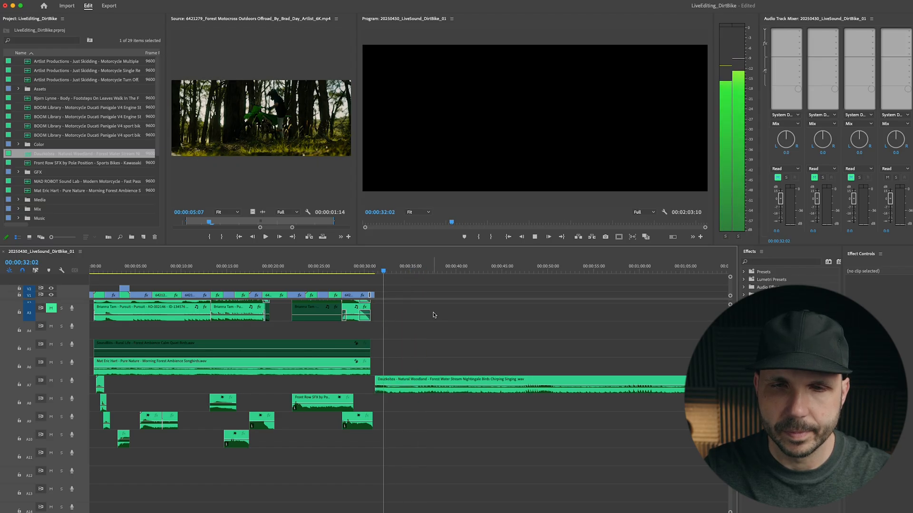
Move a section of about one second from the start of the "Natural Woodland" clip to A10 at about 29 seconds and play it
left_click(349, 270)
left_click_drag(380, 385, 360, 441)
left_click(397, 442)
key("space")
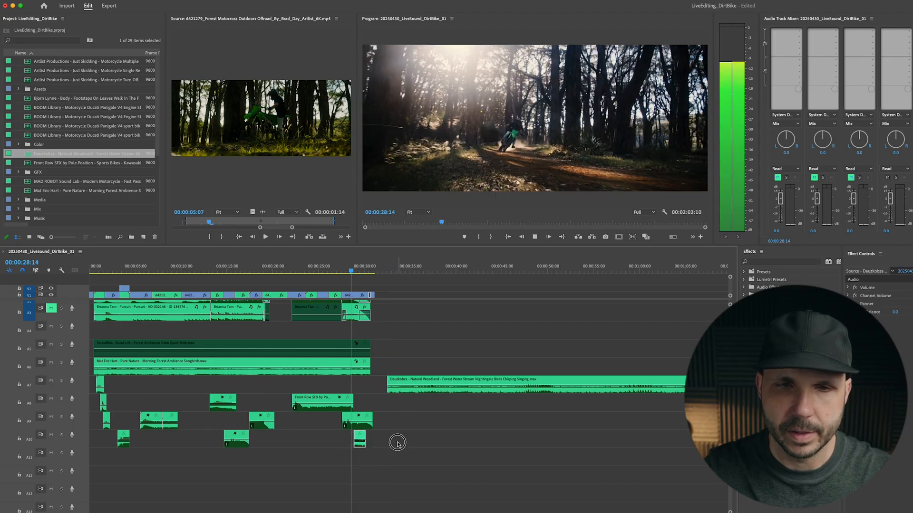
Place the "Serene Nature" effect on A8 at about 41 seconds, move the remaining "Natural Woodland" clip to A6, and play the new effect
left_click_drag(416, 269, 535, 274)
key("minus")
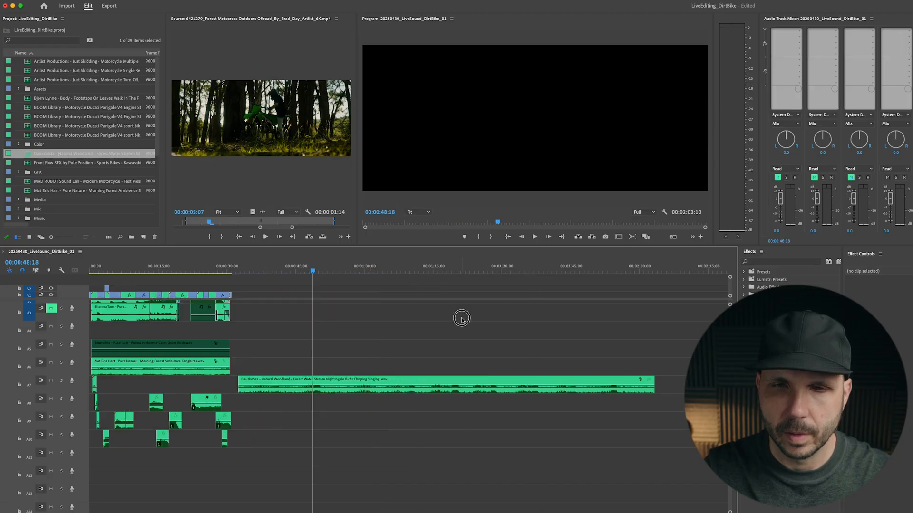
left_click_drag(281, 408, 418, 364)
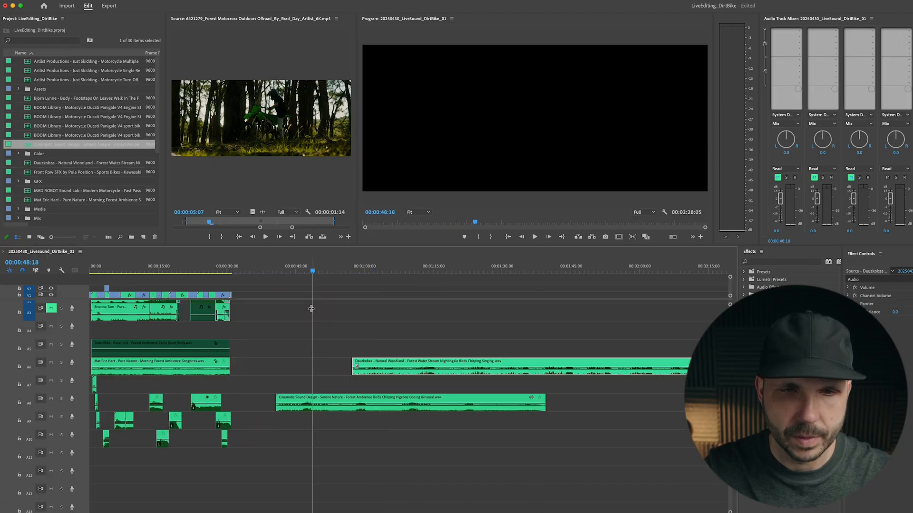
left_click(302, 273)
key("space")
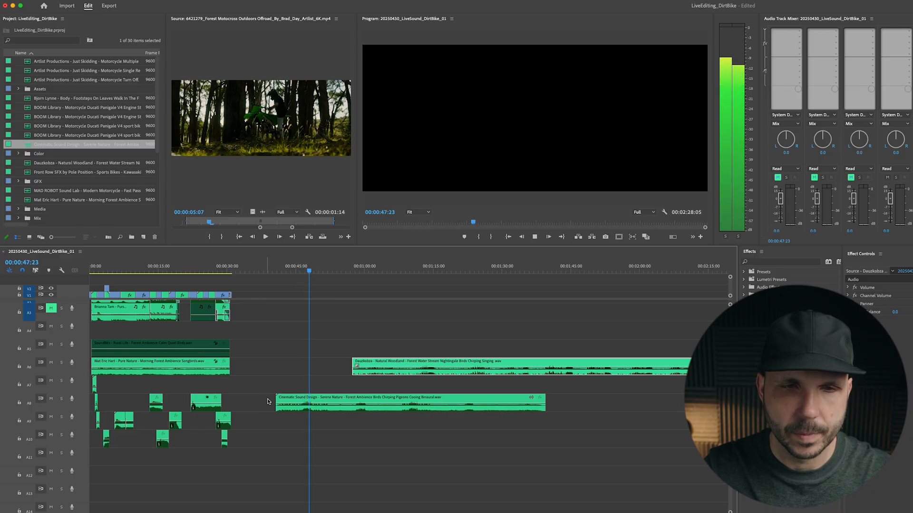
Move the "Serene Nature" clip to A11 at about 29 seconds and disable the short "Natural Woodland" clip on A10
left_click_drag(277, 402, 247, 453)
left_click(222, 267)
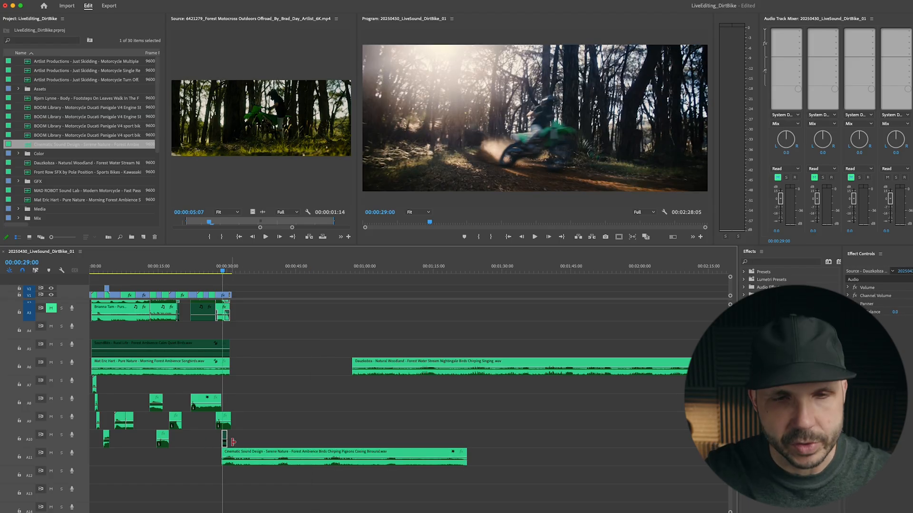
key("equal")
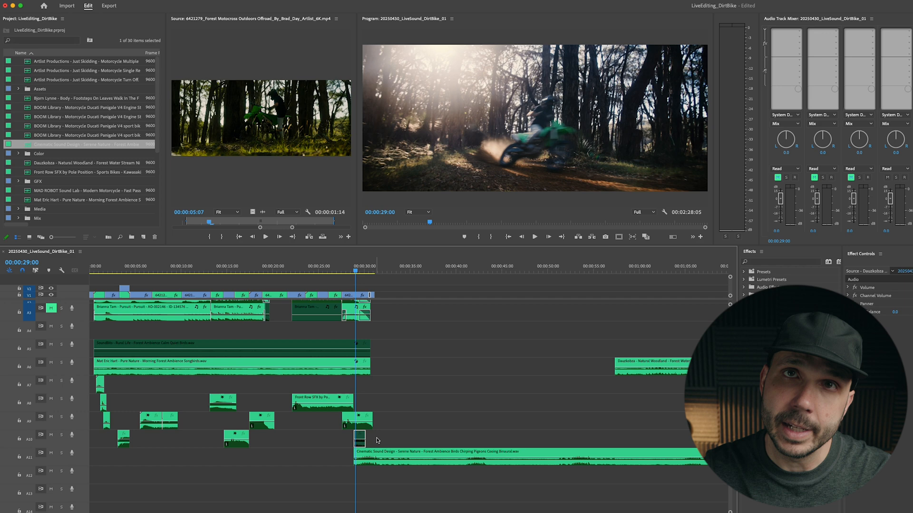
left_click(419, 439)
key("equal")
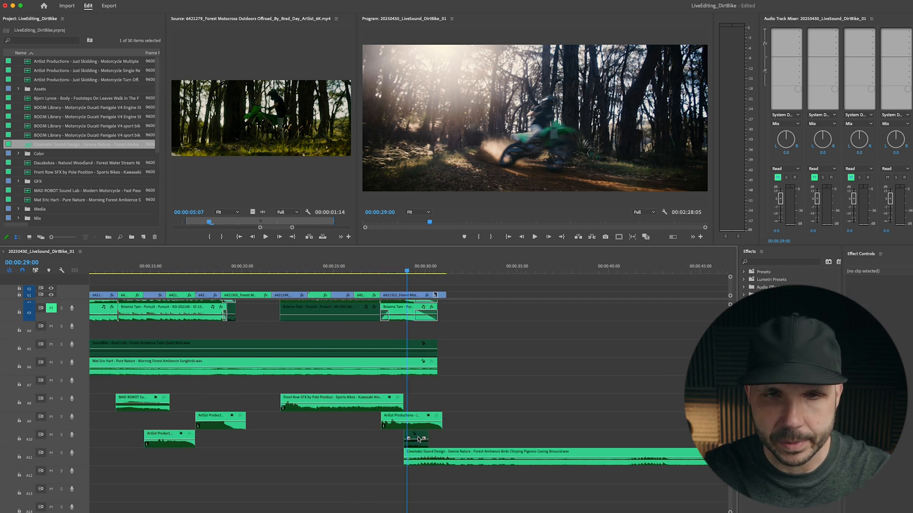
Slide the "Serene Nature" clip on A11 to start at about 28 seconds and cut it at the end of the video
key("space")
left_click(457, 453)
left_click_drag(459, 455, 444, 455)
key("space")
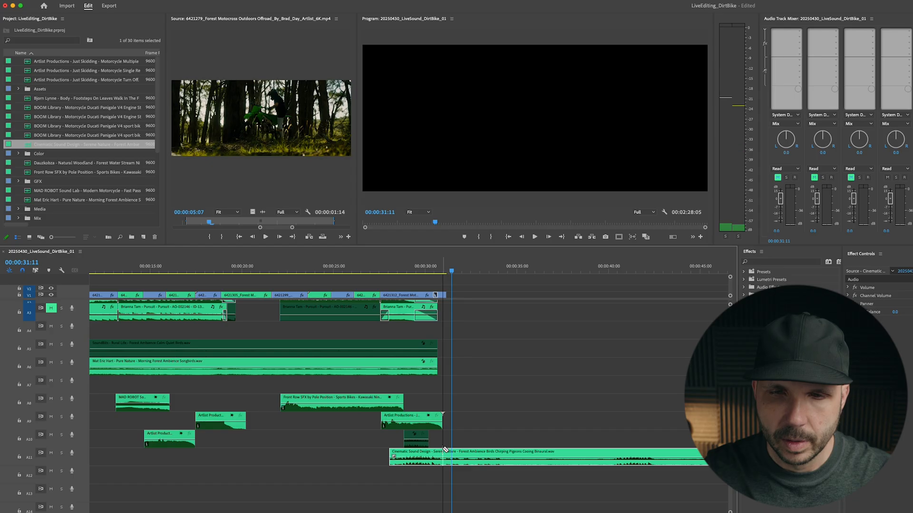
key("c")
left_click(443, 455)
key("v")
key("minus")
left_click(489, 483)
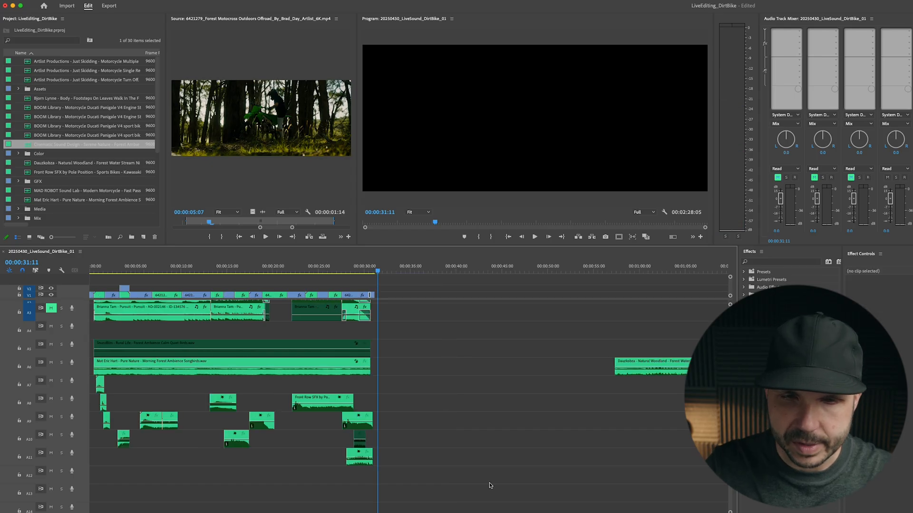
Cut a section of about 2.5 seconds from the remaining "Serene Nature" audio and move it along A11 to about one second
key("c")
left_click(455, 454)
left_click(478, 454)
key("v")
left_click(417, 455)
key("Delete")
left_click_drag(466, 458, 111, 463)
Delete the leftover "Natural Woodland" and "Serene Nature" clips beyond the end of the video
left_click_drag(449, 438, 521, 471)
left_click_drag(509, 347, 675, 481)
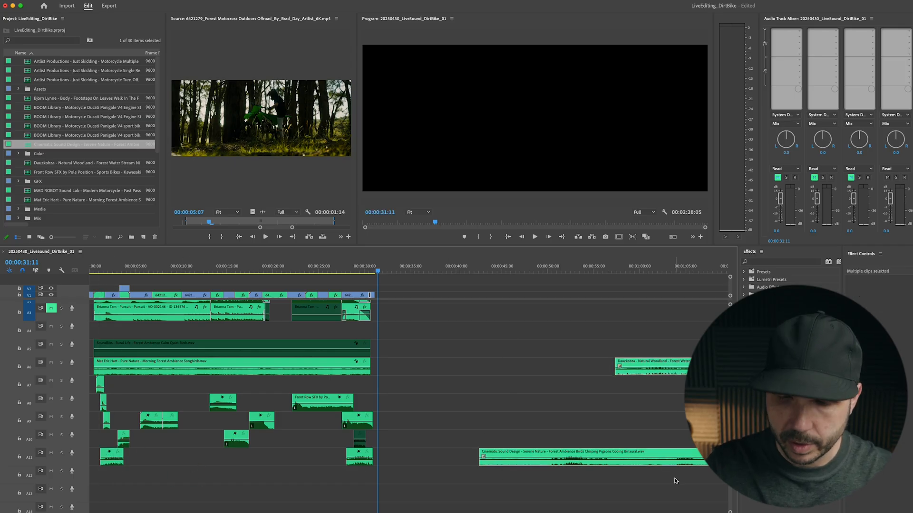
key("Delete")
Select both bird clips on A11, solo that track and play the opening from about one second
left_click_drag(418, 464, 62, 459)
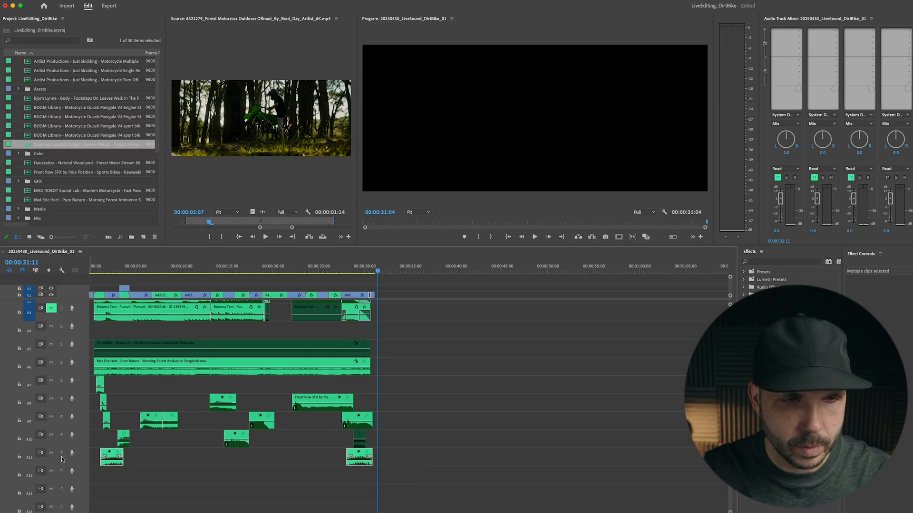
left_click(61, 453)
left_click(98, 272)
key("space")
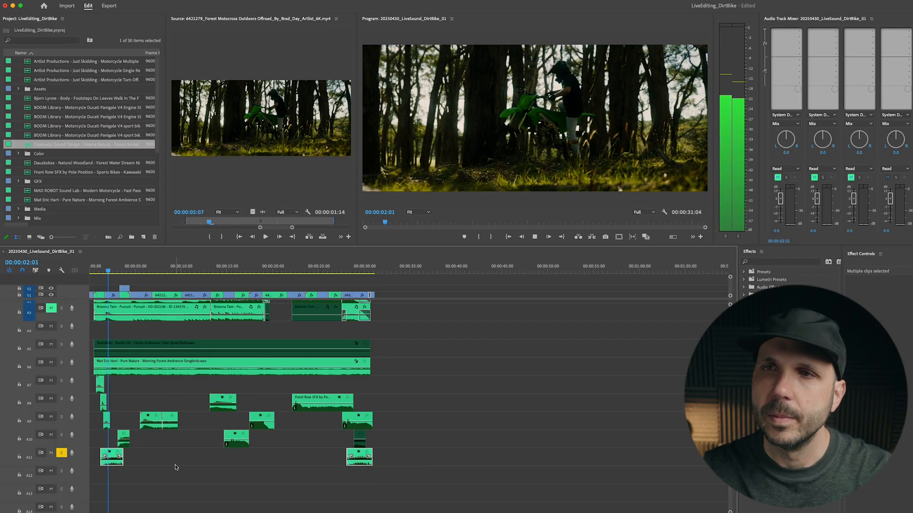
key("space")
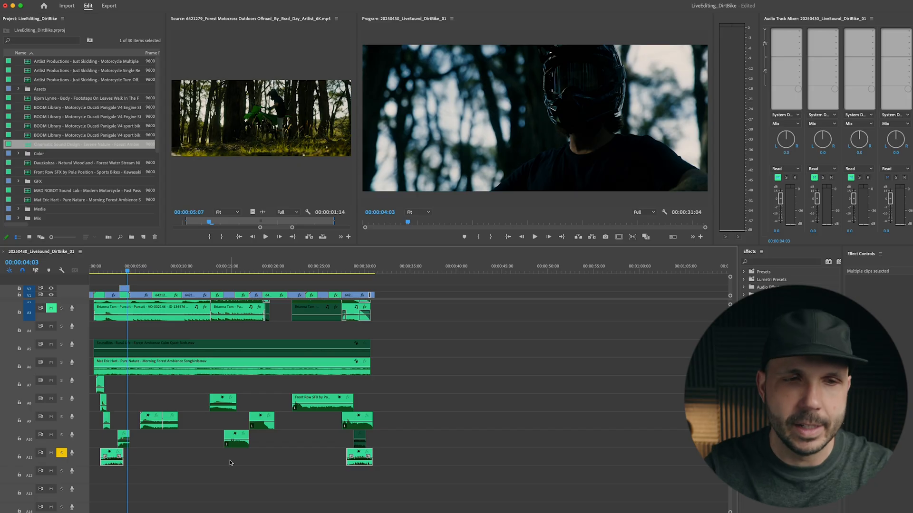
Reselect the two A11 bird clips and play them soloed at the opening and from about 28 seconds
left_click(228, 463)
left_click_drag(391, 458, 51, 485)
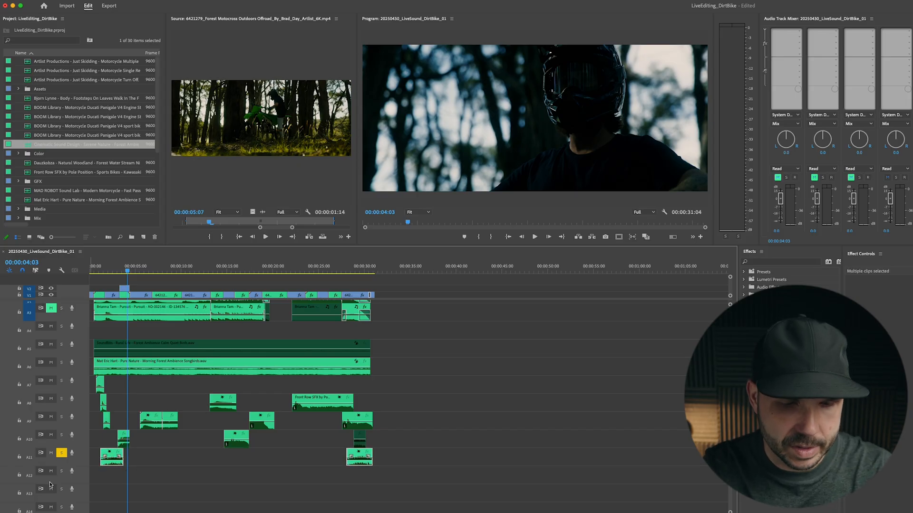
left_click(100, 272)
key("space")
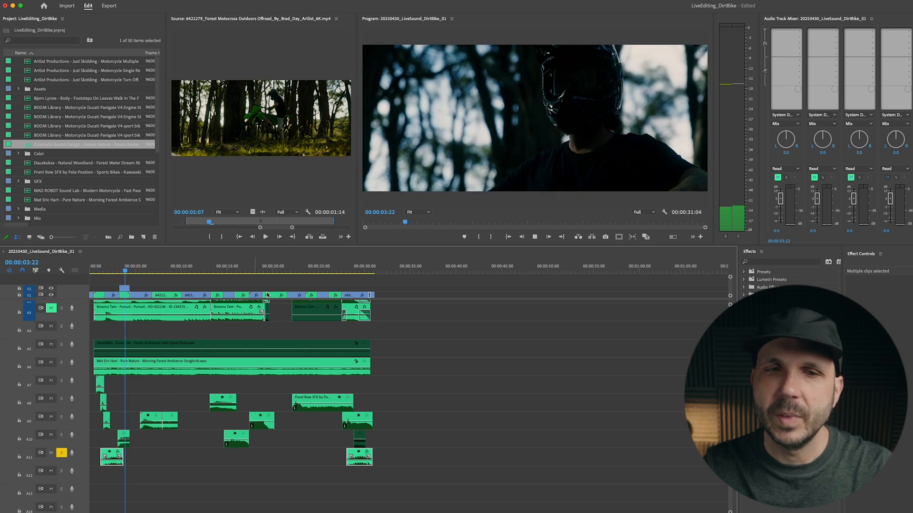
left_click(349, 268)
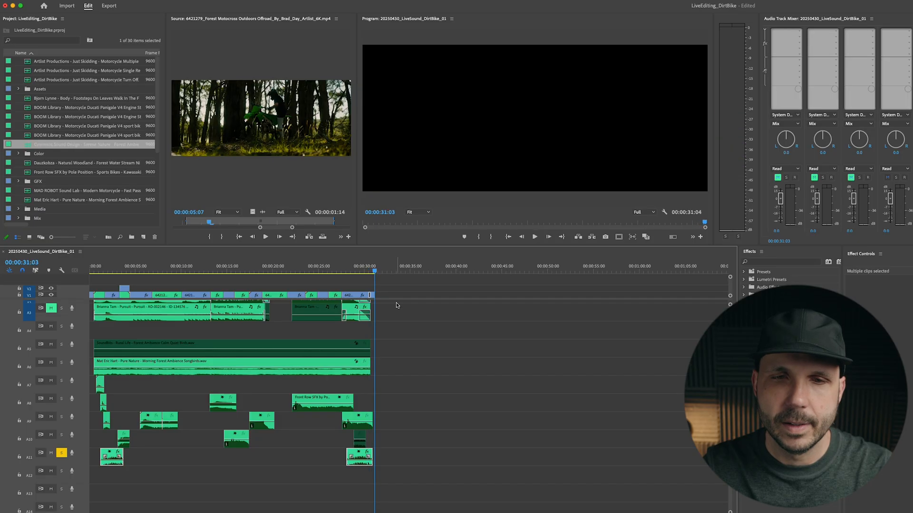
Save the project and turn off solo on A11
left_click(405, 353)
key("super+s")
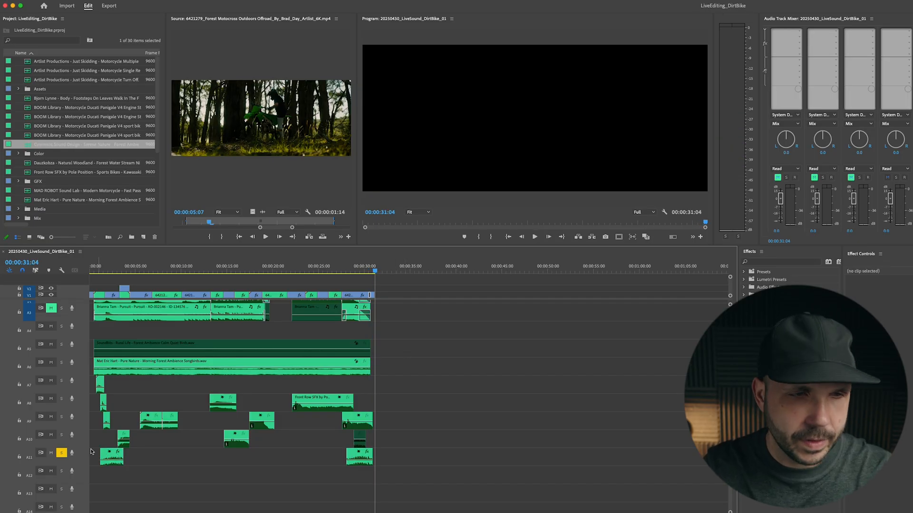
left_click(64, 452)
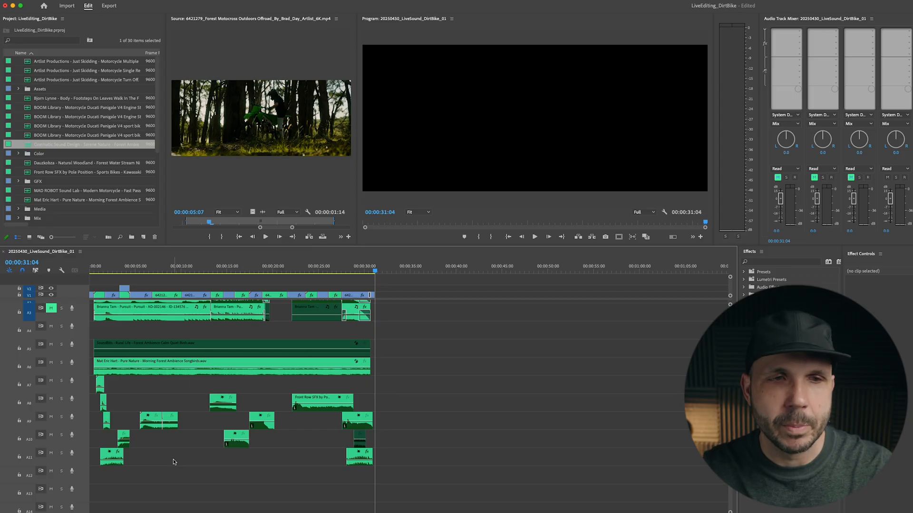
Play the opening from 00:00:00:24 and scrub through the first riding shots to about 00:00:07:24
scroll(173, 462, "up", 3)
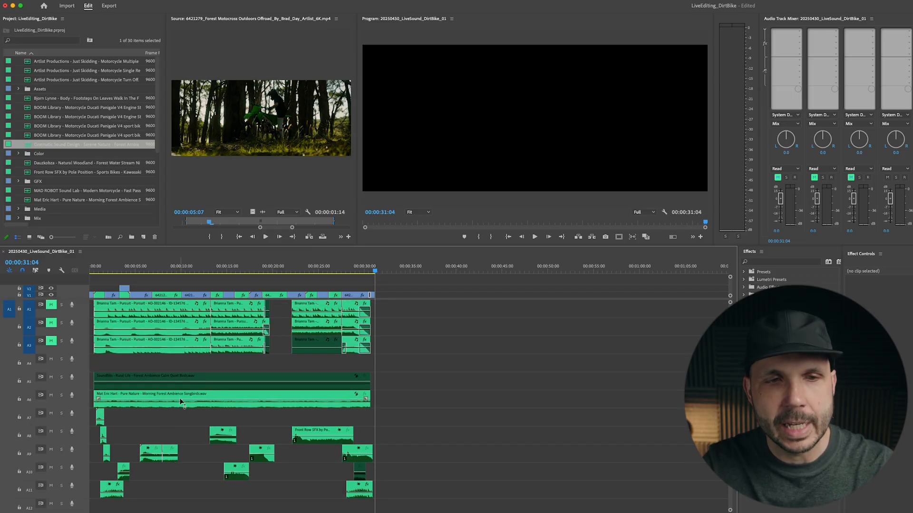
mouse_move(173, 398)
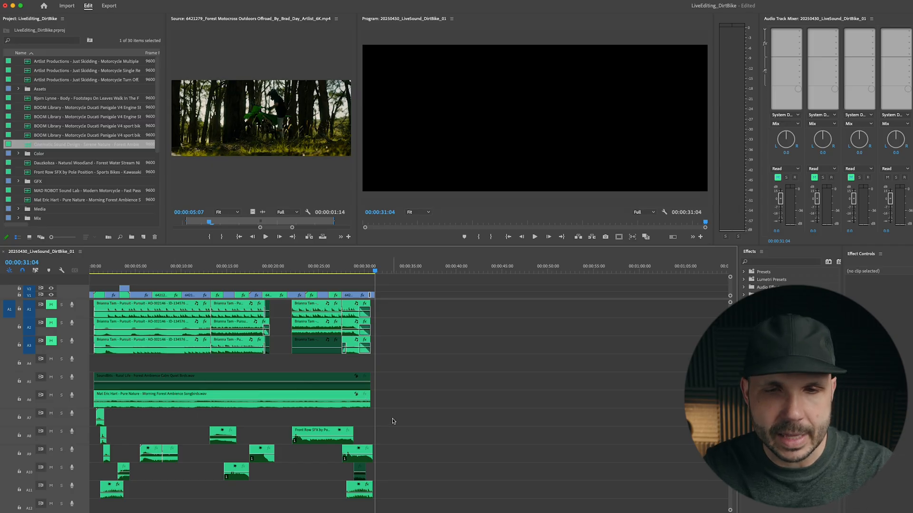
left_click(98, 269)
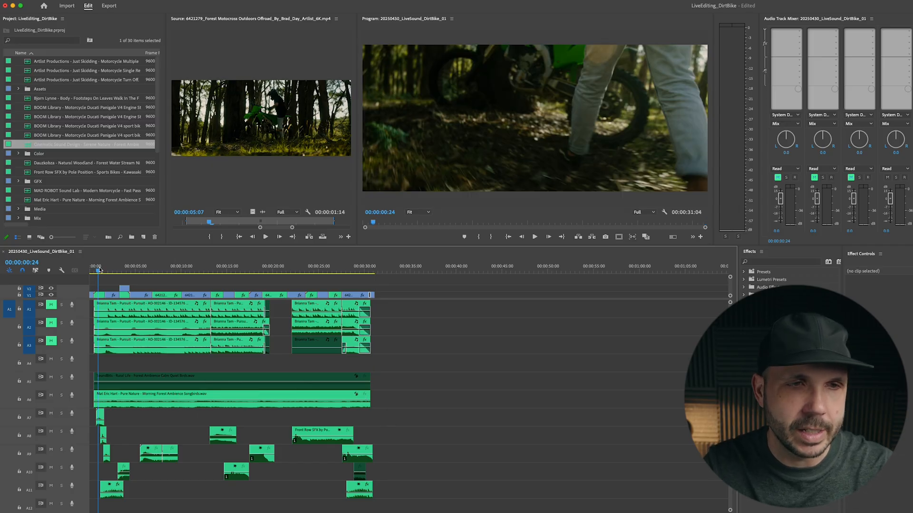
key("space")
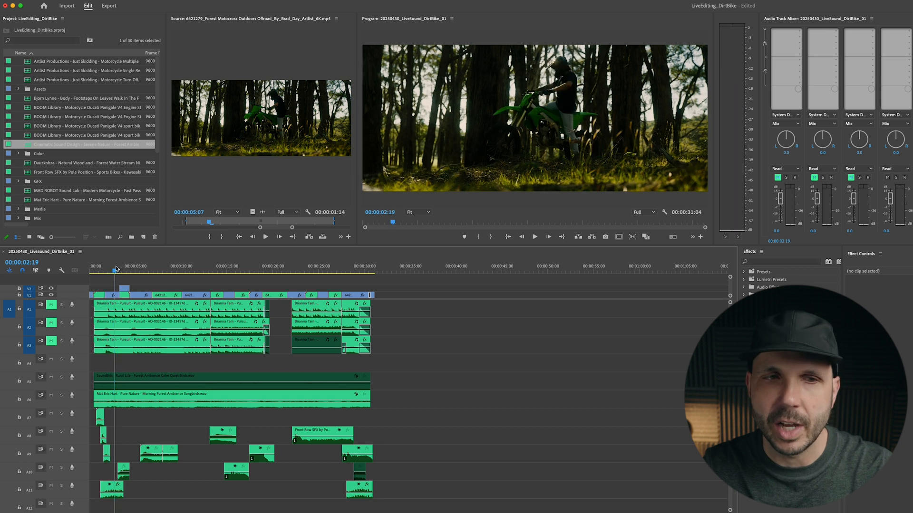
left_click(127, 268)
left_click_drag(128, 267, 163, 270)
Split the BOOM Library motorcycle clip on A9 at 00:00:06:22, where the shot changes
key("=")
key("=")
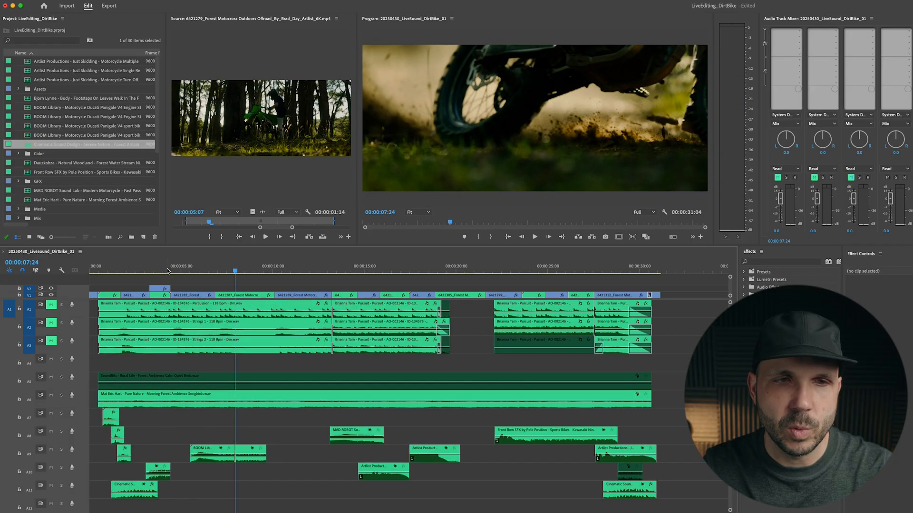
left_click(356, 273)
left_click_drag(356, 274, 343, 274)
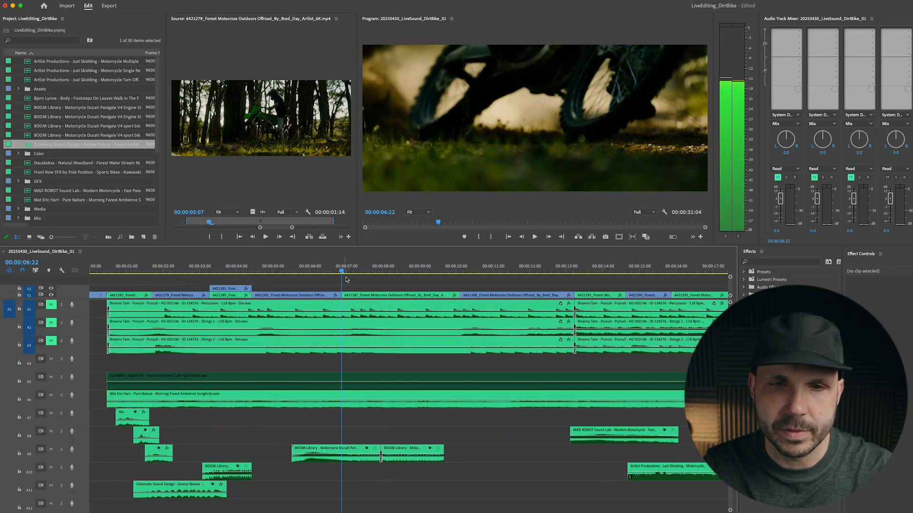
left_click(343, 452)
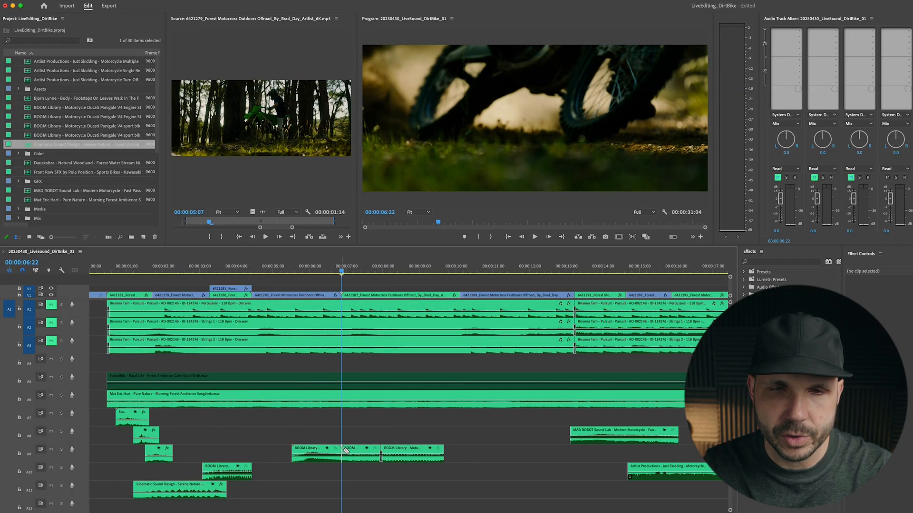
Switch to the Artlist sound effects page in the browser and enlarge its window over the editing project
key("backslash")
left_click_drag(218, 270, 288, 272)
key("minus")
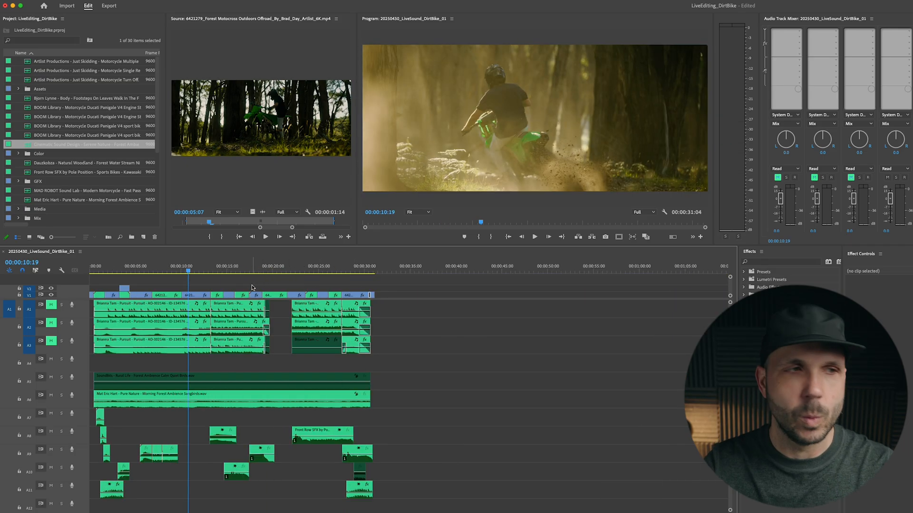
left_click_drag(1, 56, 236, 55)
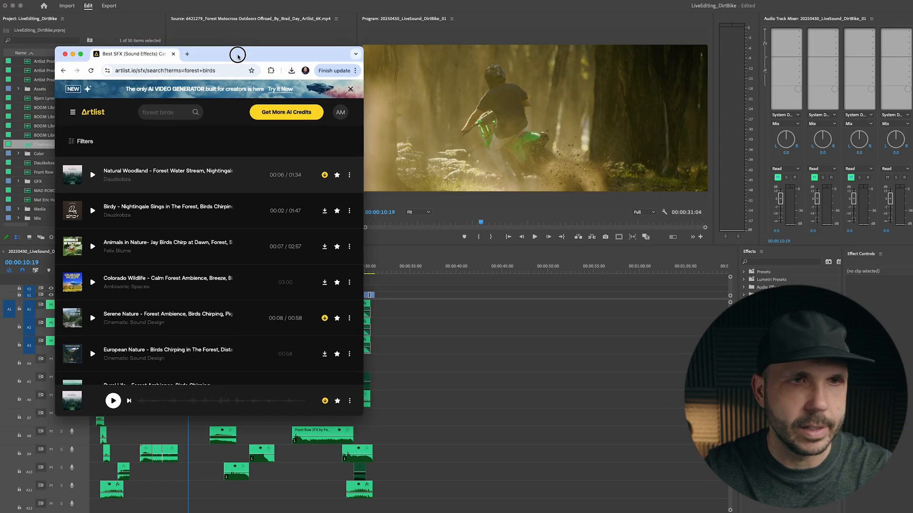
left_click_drag(363, 417, 614, 479)
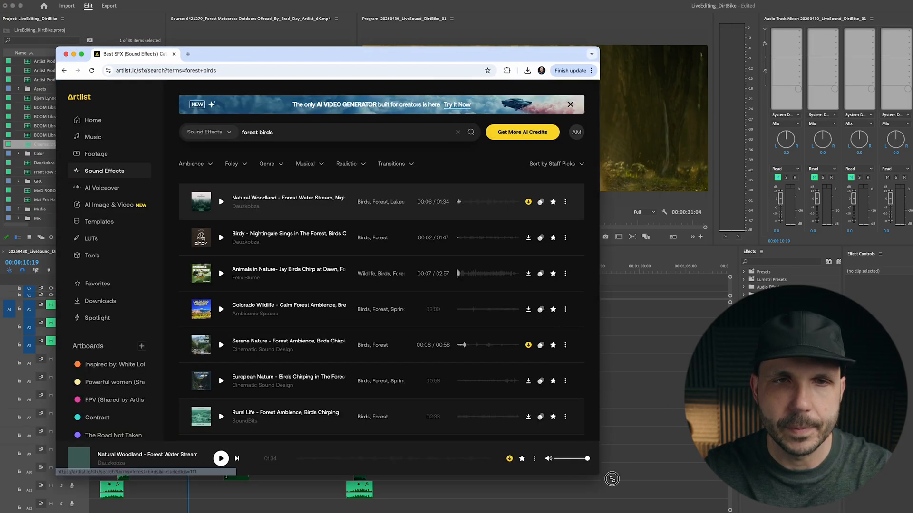
left_click_drag(321, 63, 435, 59)
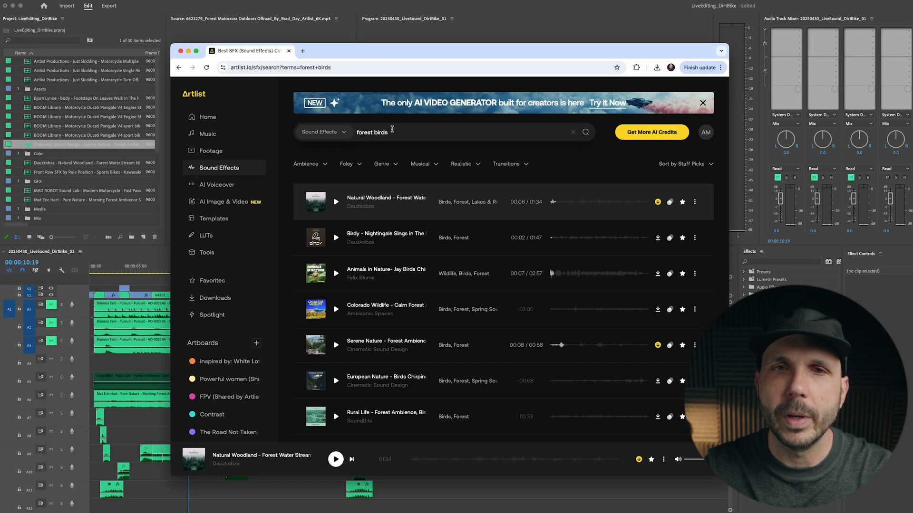
Search Artlist's sound effects for "whoosh" and preview the top three short whooshes
triple_click(392, 129)
type("whoosh")
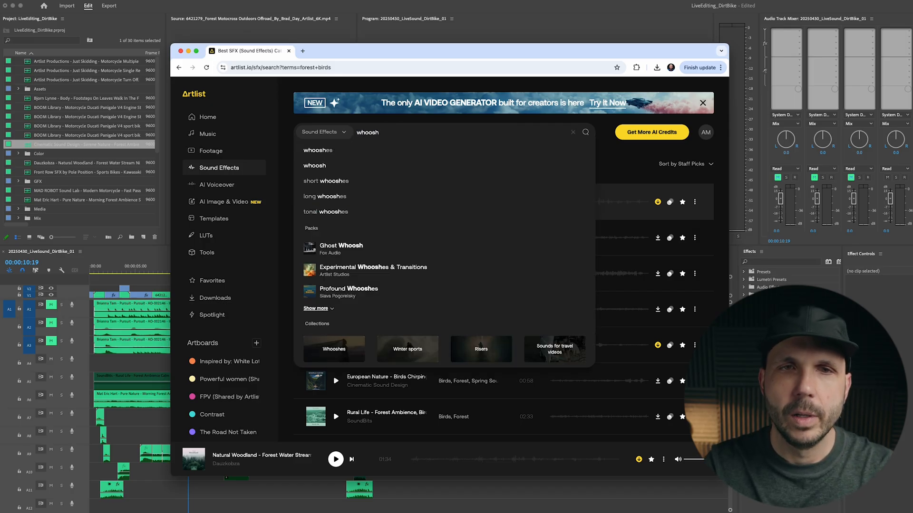
key("Return")
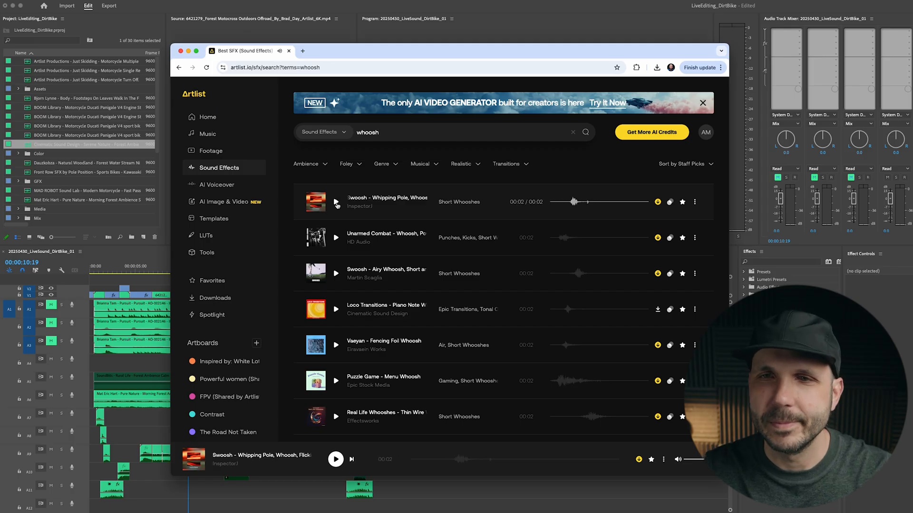
left_click(336, 238)
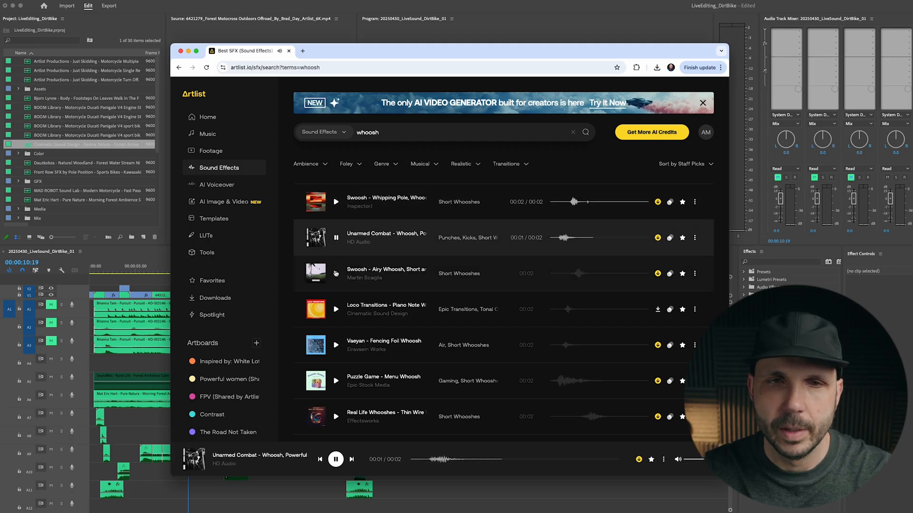
left_click(336, 274)
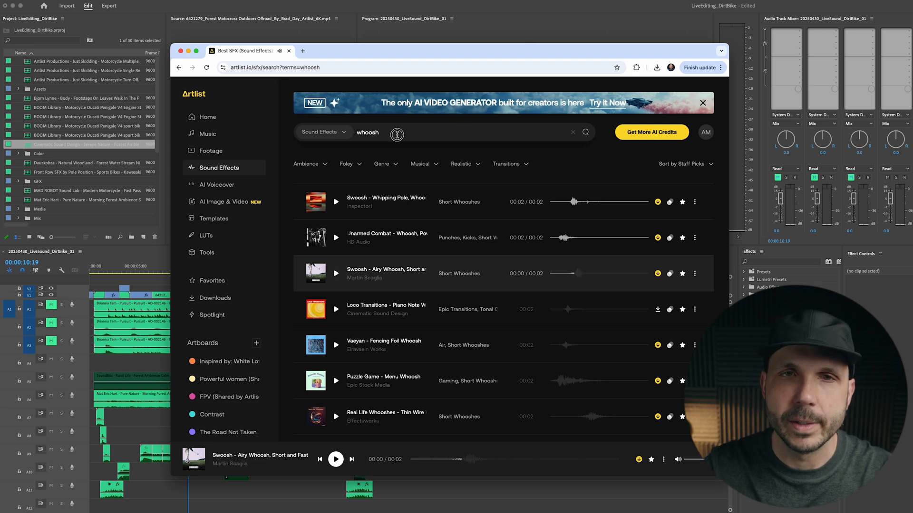
Refine the sound effects search to "whoosh long", then preview and download the Mixed up Textures long whoosh
left_click(397, 134)
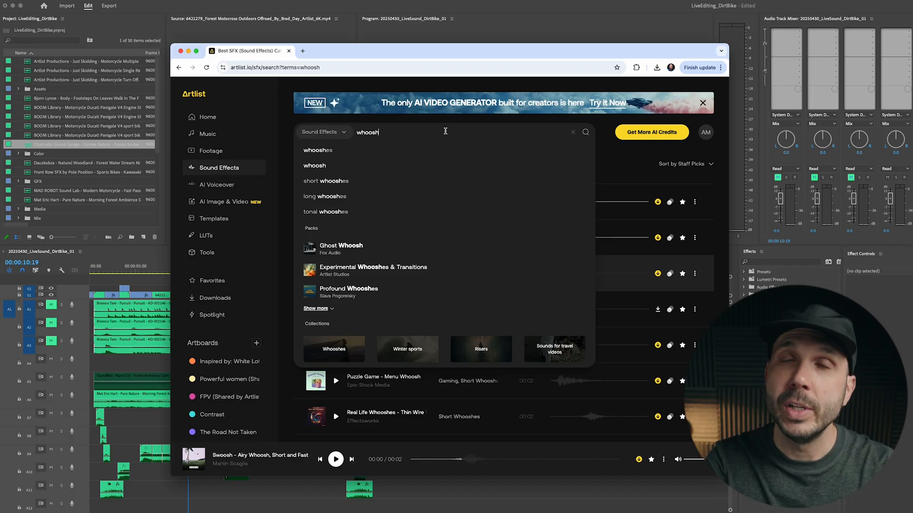
type("long")
key("Return")
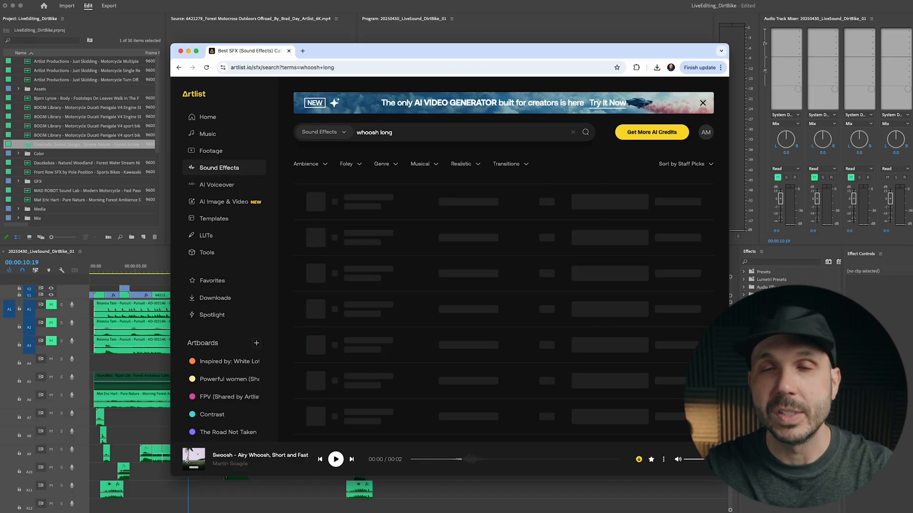
left_click(336, 203)
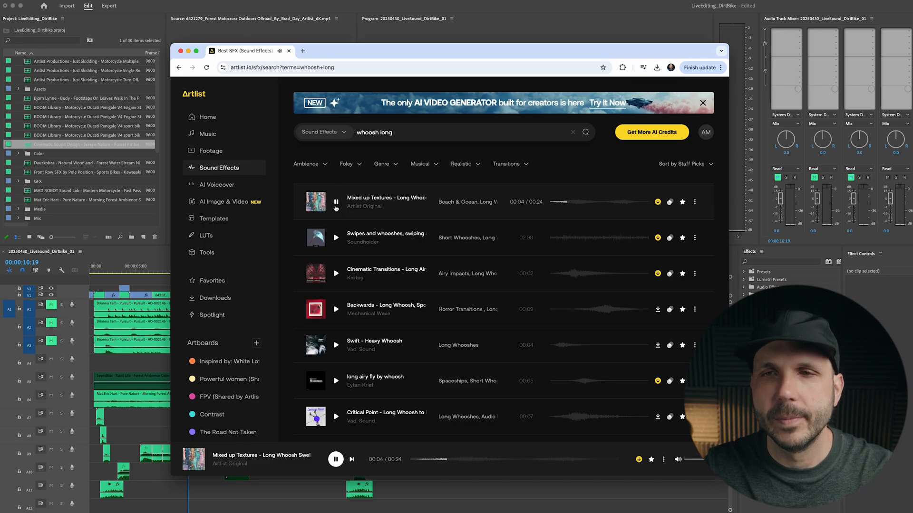
left_click(657, 202)
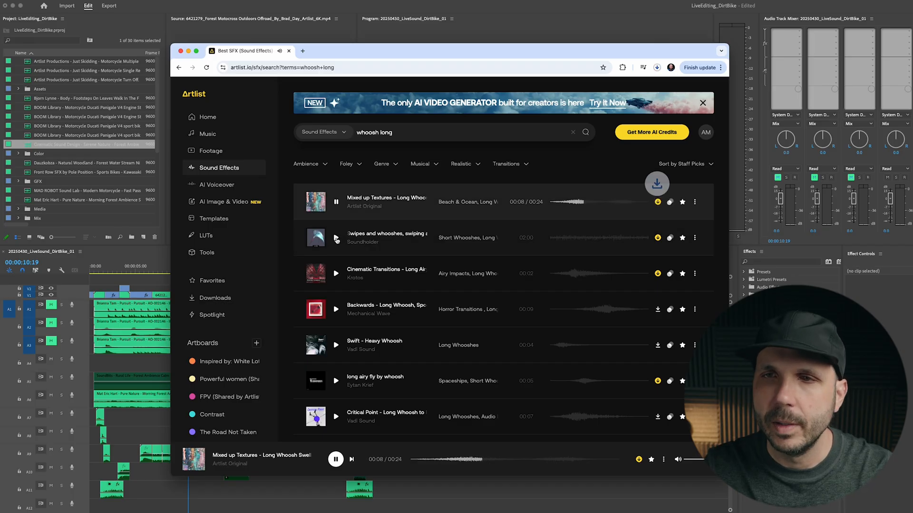
Preview the Swipes and whooshes effect and the Cinematic Transitions long airy whoosh, and download the Cinematic Transitions one
left_click(336, 238)
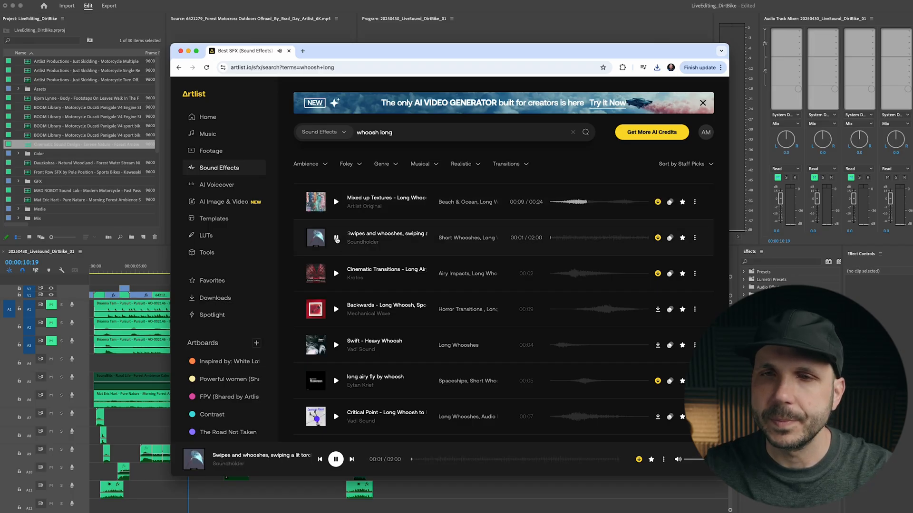
left_click(336, 274)
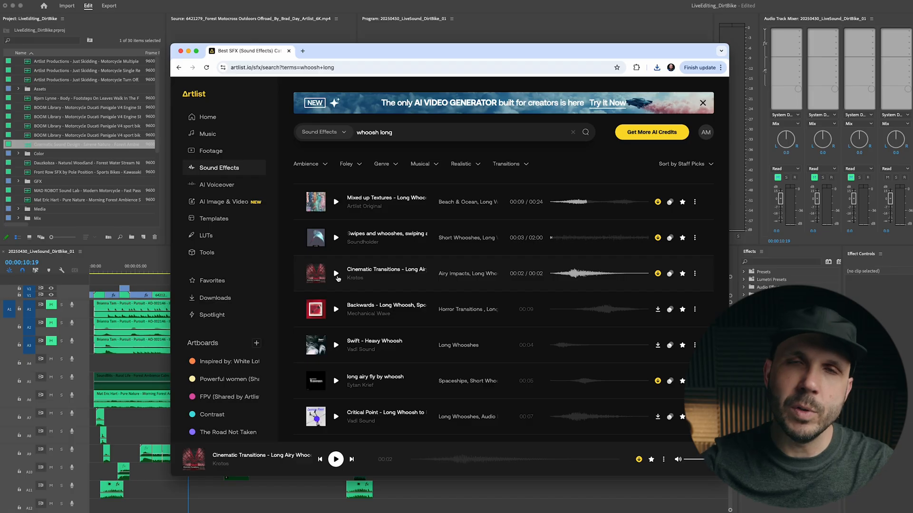
left_click(658, 274)
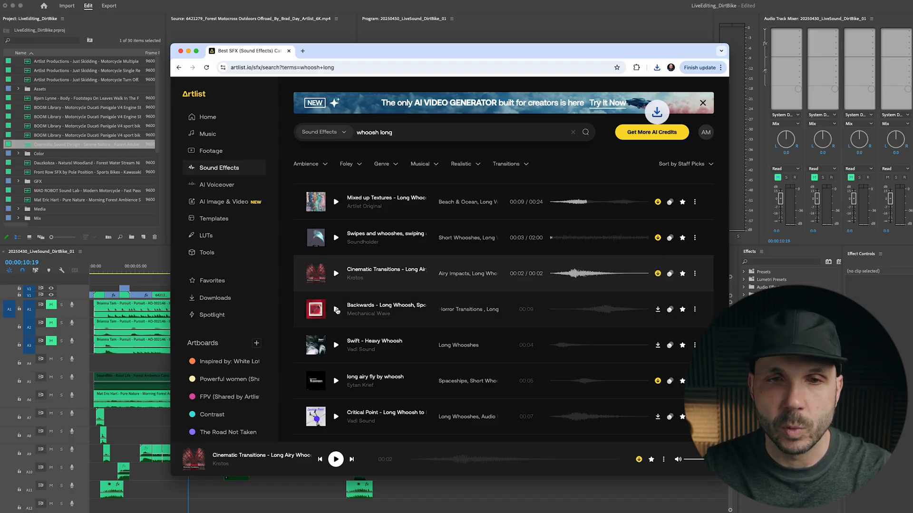
Preview and download the "Backwards - Long Whoosh, Spooky" and "Swift - Heavy Whoosh" effects
left_click(336, 310)
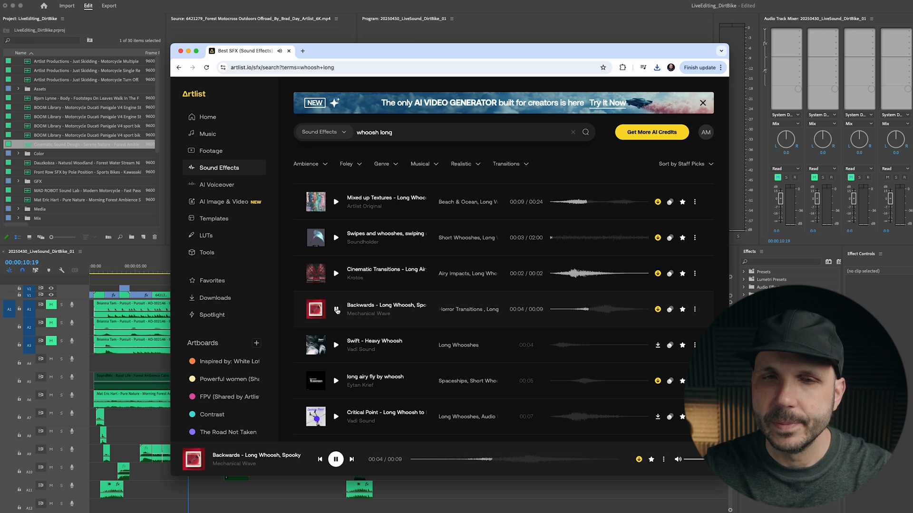
left_click(336, 309)
scroll(338, 314, "down", 1)
left_click(337, 318)
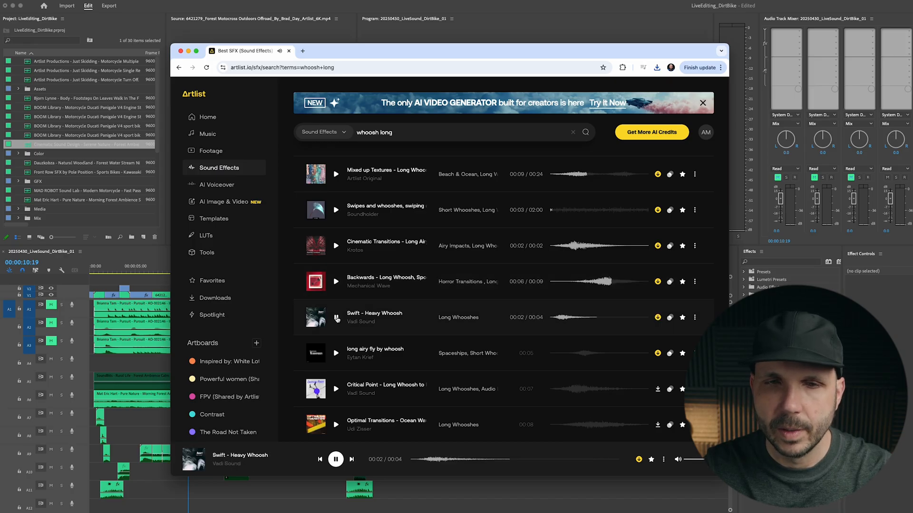
Download "long airy fly by whoosh" as WAV after previewing it, and preview and download the Critical Point long whoosh
scroll(336, 318, "down", 1)
left_click(337, 321)
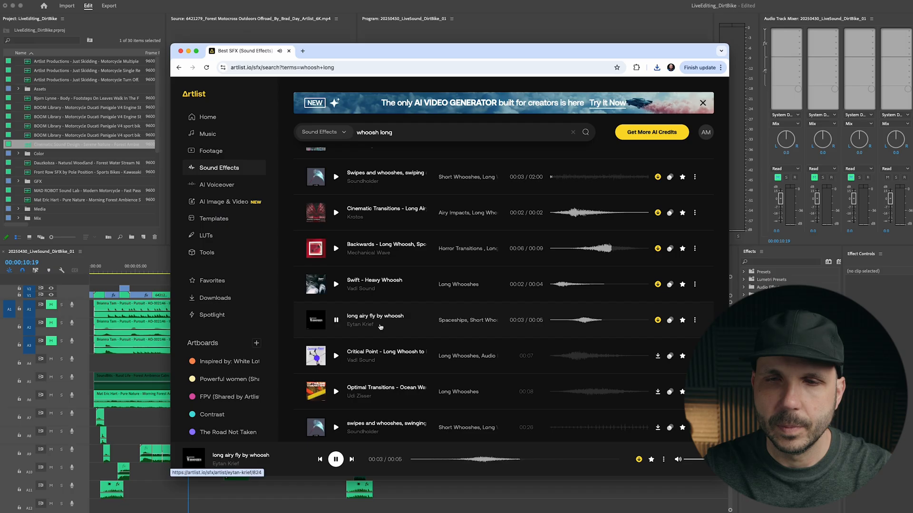
left_click(657, 321)
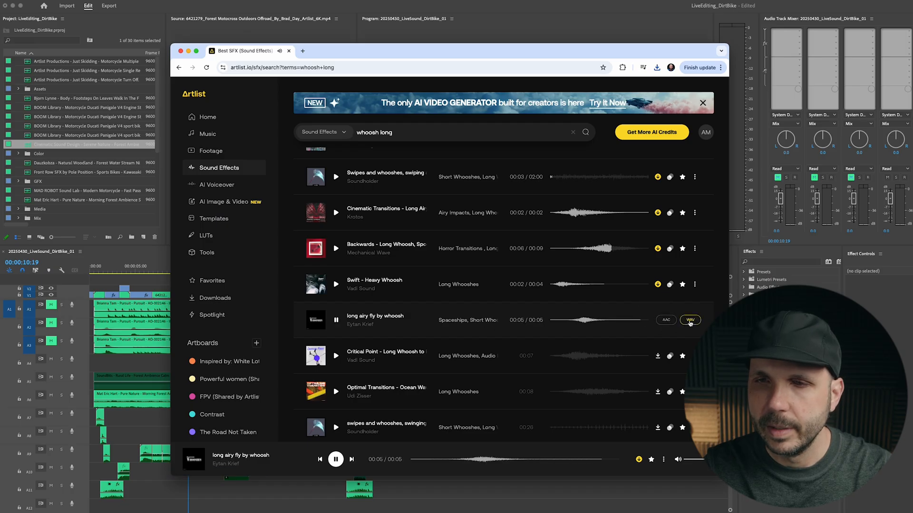
left_click(335, 356)
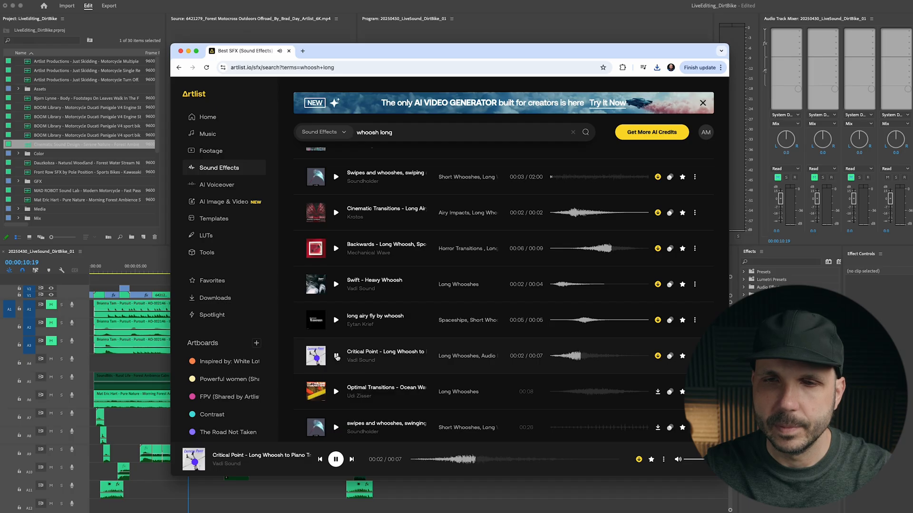
Audition more long whoosh results, including Critical Point, Optimal Transitions, Orbital Tech and Male Breath
scroll(336, 357, "down", 1)
left_click(336, 351)
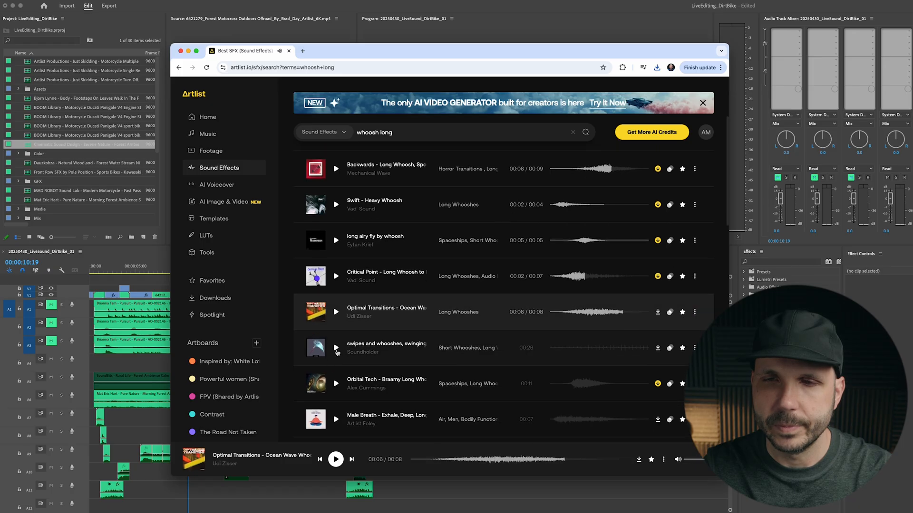
left_click(336, 422)
scroll(338, 371, "down", 2)
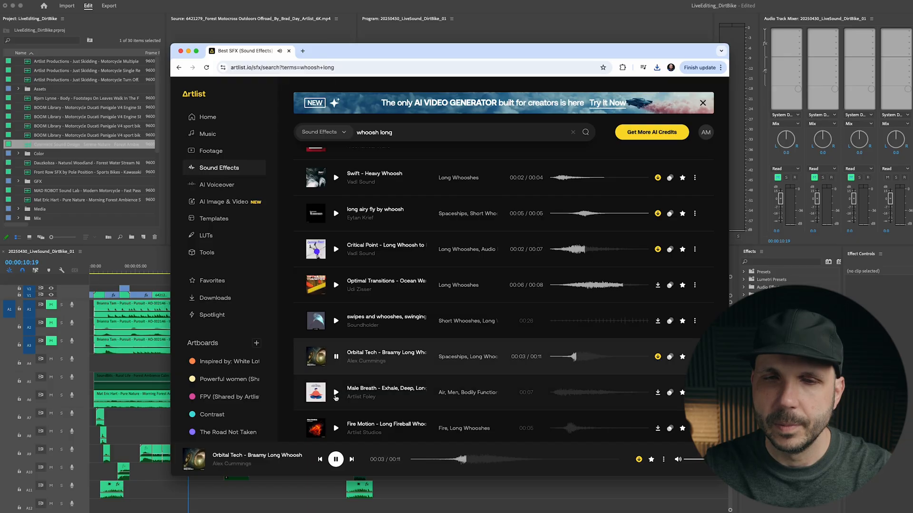
left_click(336, 393)
scroll(362, 351, "down", 1)
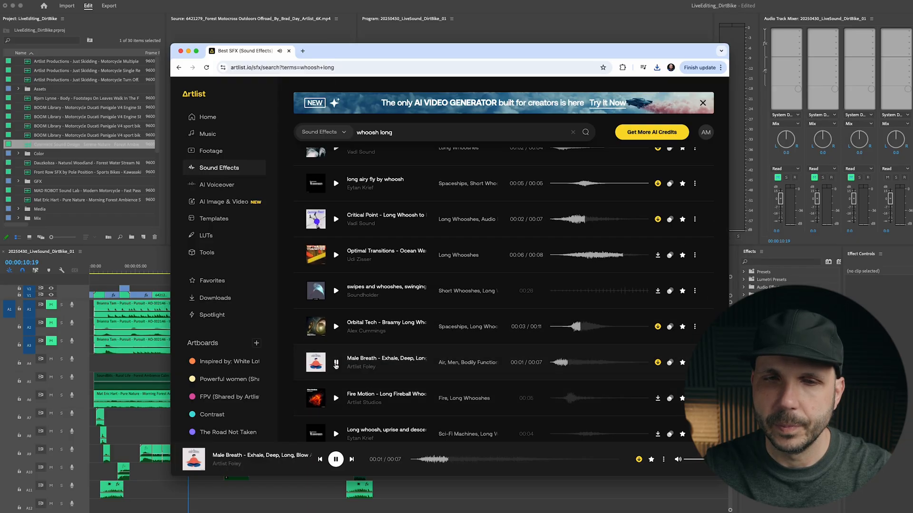
scroll(401, 196, "up", 5)
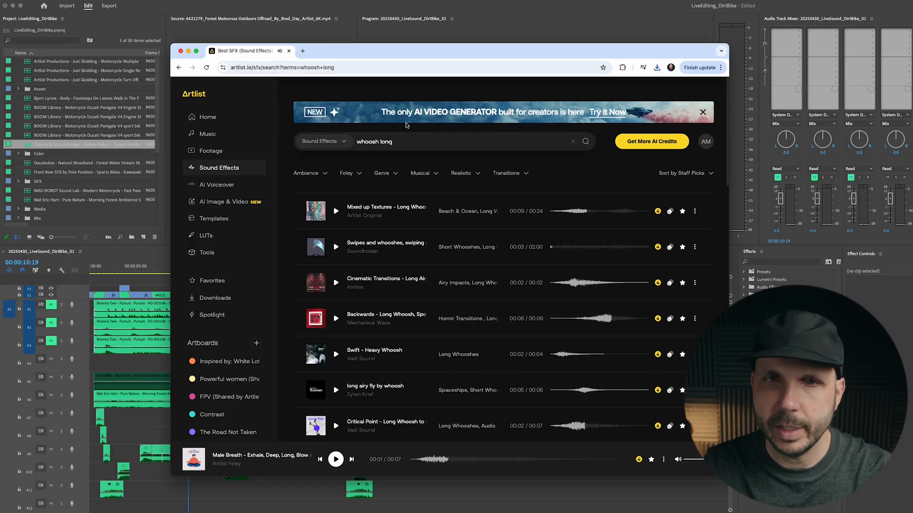
Search the sound effects library for "wind long"
left_click_drag(408, 49, 400, 66)
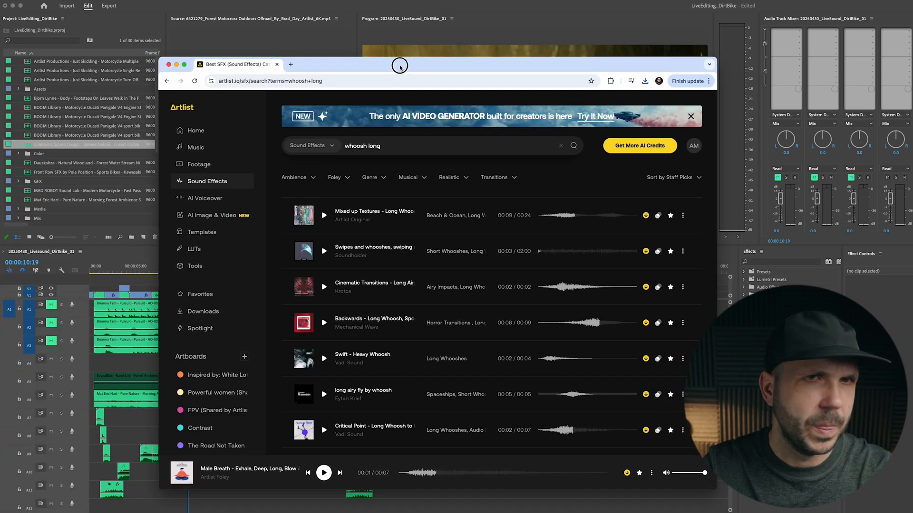
double_click(354, 146)
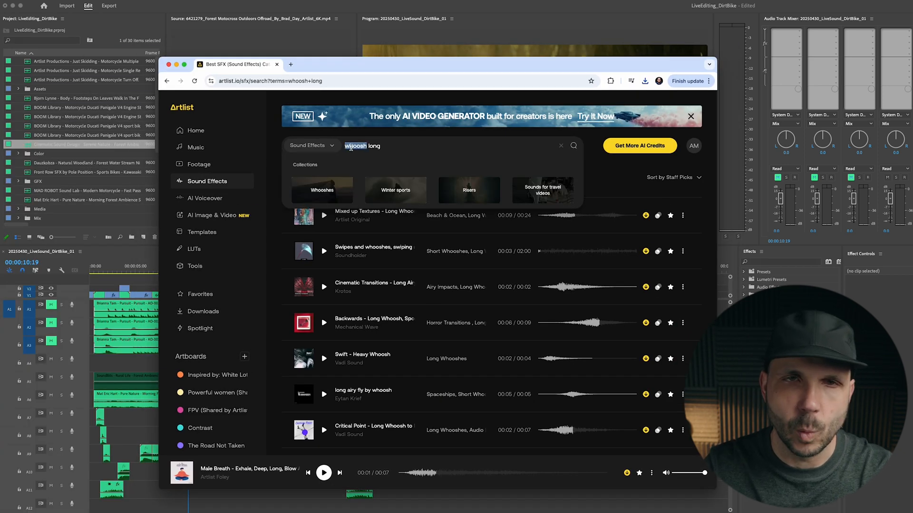
type("wind")
key("Return")
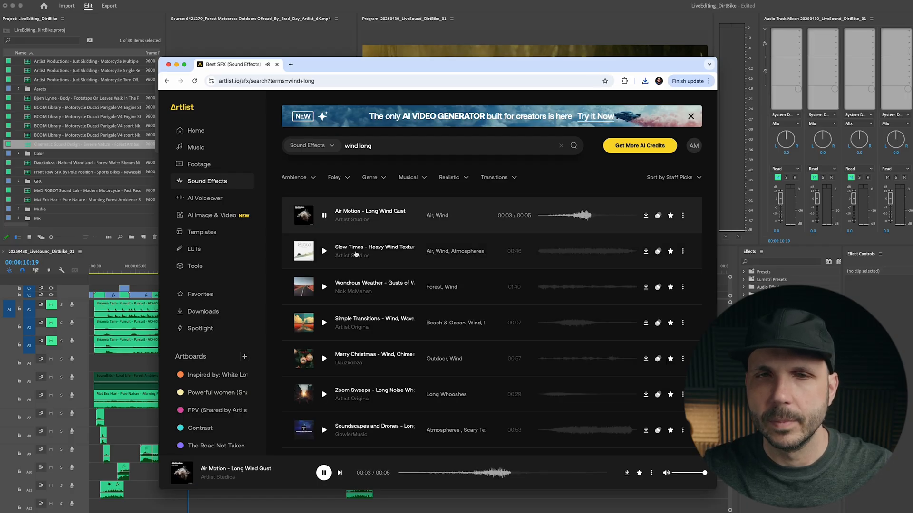
Download the Air Motion - Long Wind Gust and Slow Times - Heavy Wind Texture sound effects
left_click(647, 217)
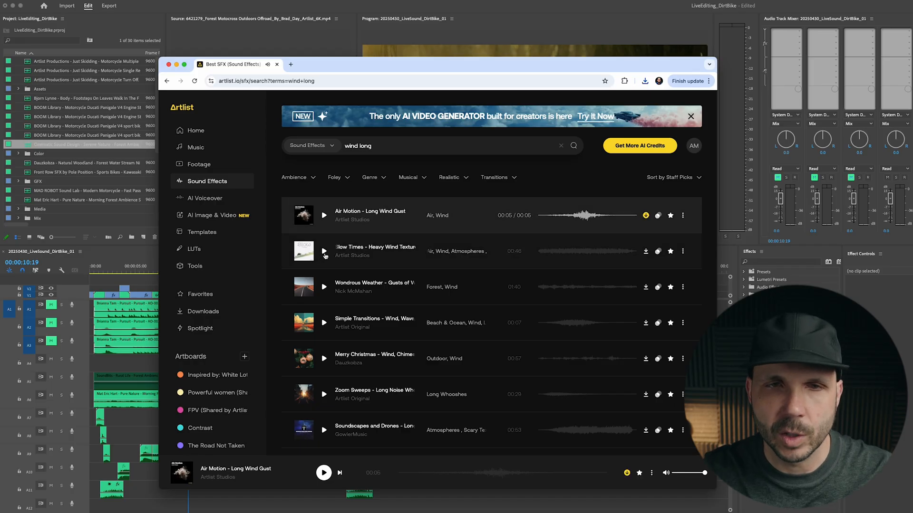
left_click(324, 251)
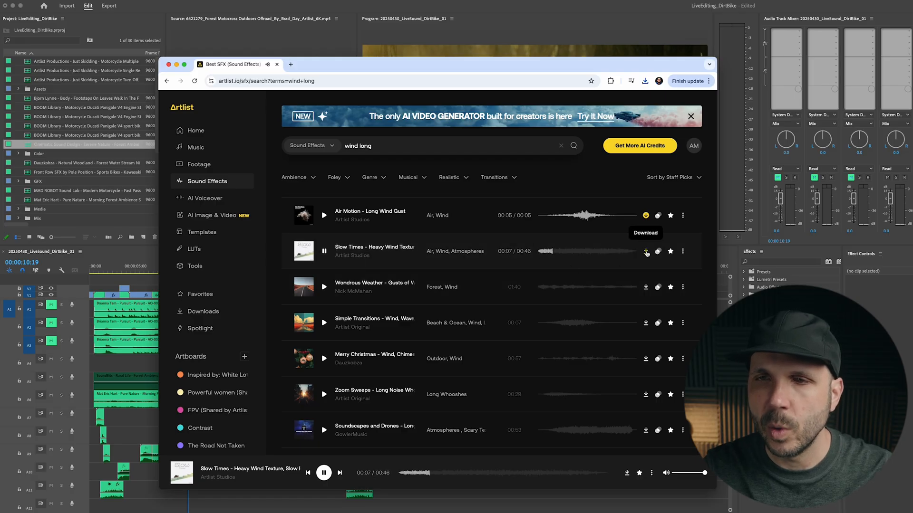
left_click(679, 255)
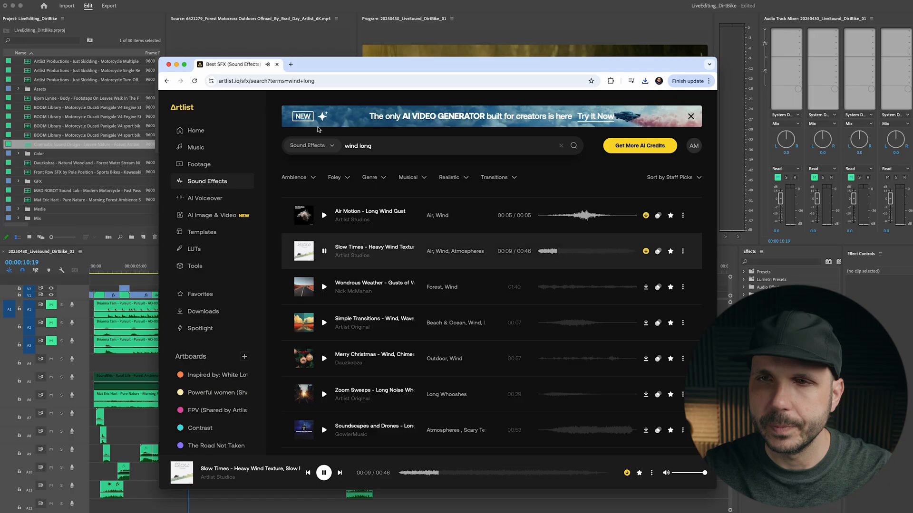
Move the browser aside and place the downloaded Mixed up Textures whoosh and four other downloaded sounds consecutively on A7, past the edit's end
left_click_drag(347, 65, 0, 27)
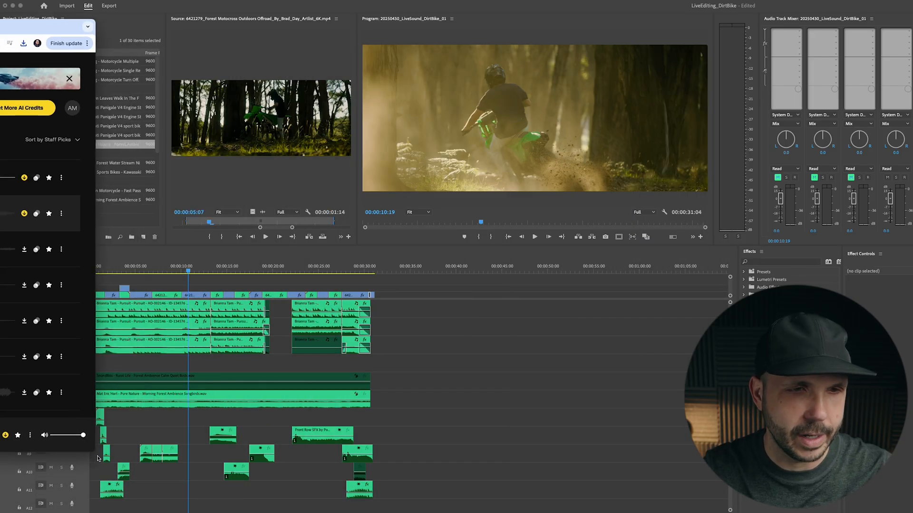
left_click_drag(94, 451, 0, 446)
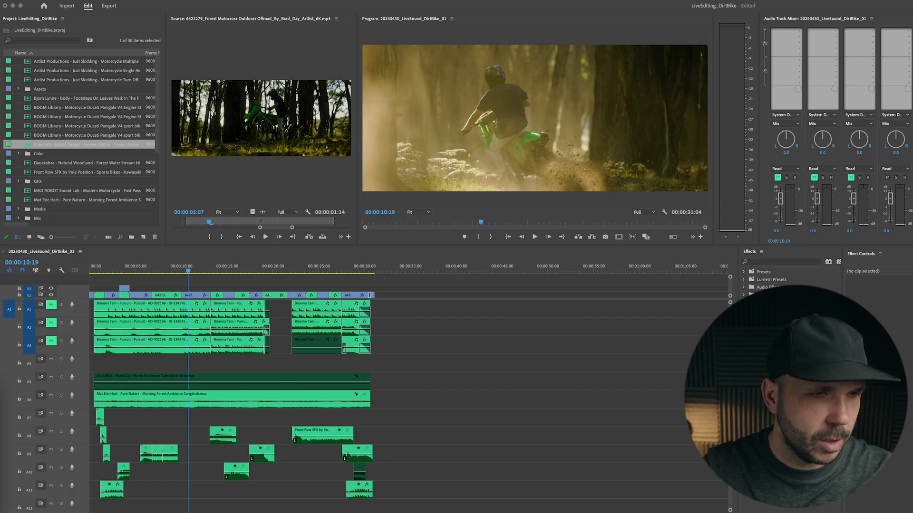
left_click_drag(0, 440, 417, 412)
left_click(417, 396)
key("minus")
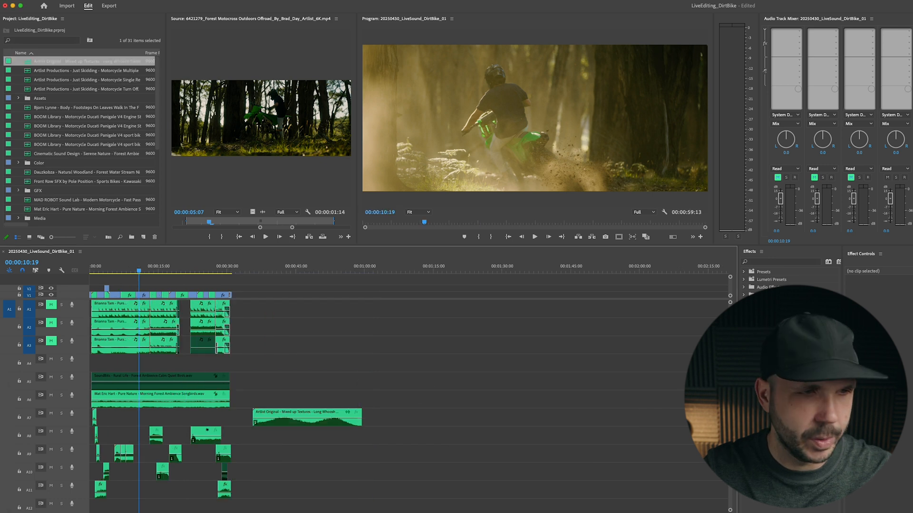
key("super+Tab")
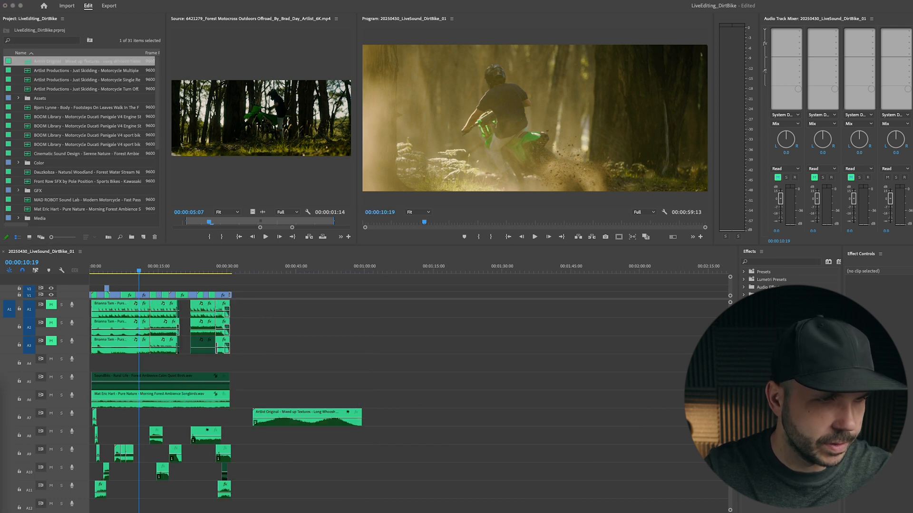
left_click_drag(0, 440, 470, 380)
Trim the start of the Mixed up Textures whoosh to about 00:00:40 and split the clip at about 00:00:44:20
left_click(259, 265)
key("space")
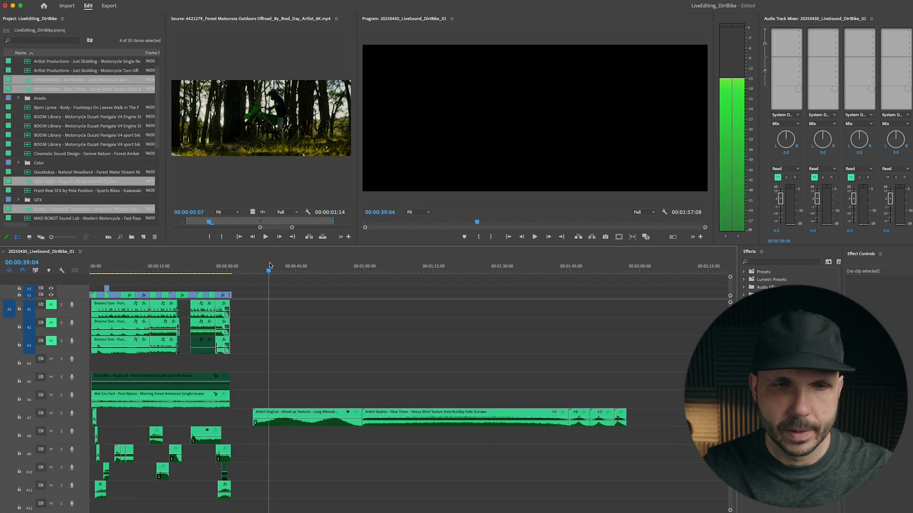
key("=")
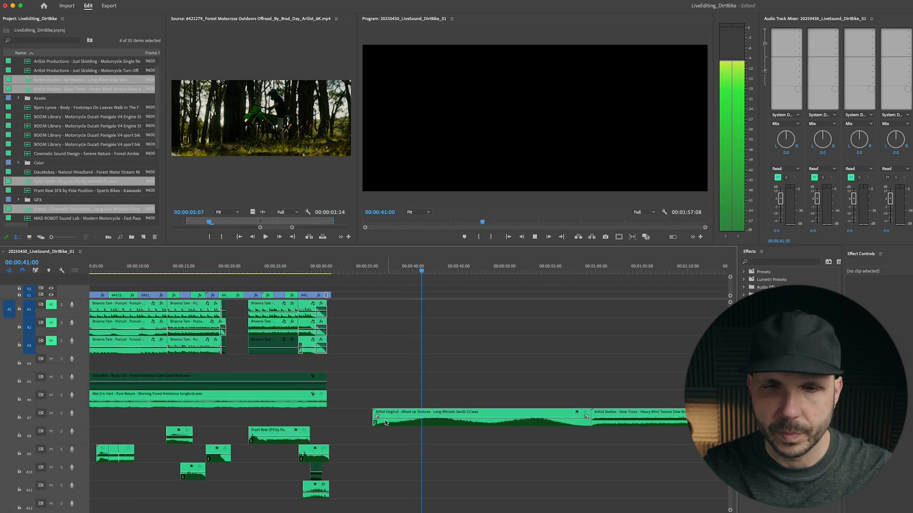
left_click_drag(375, 423, 417, 422)
key("super+k")
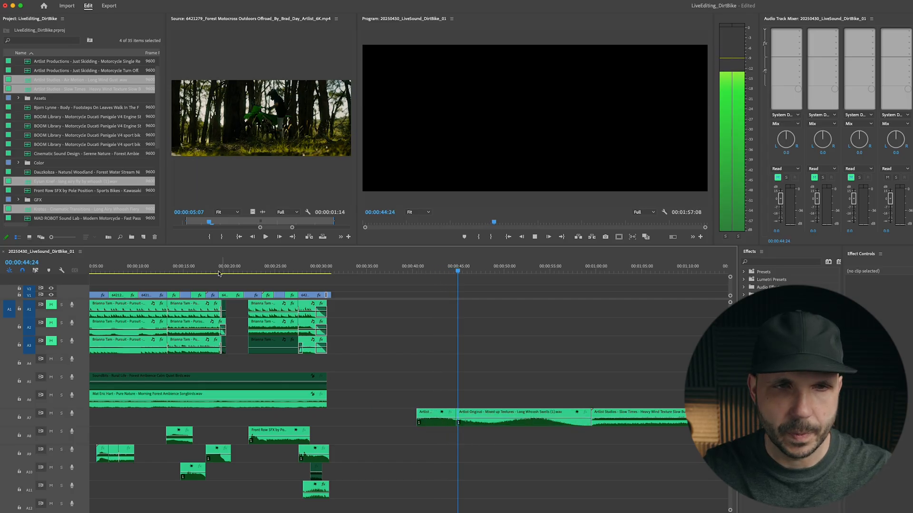
Place the short cut piece of the whoosh on A11 at 00:00:18:23 and play the section
left_click(218, 267)
left_click_drag(220, 268, 219, 268)
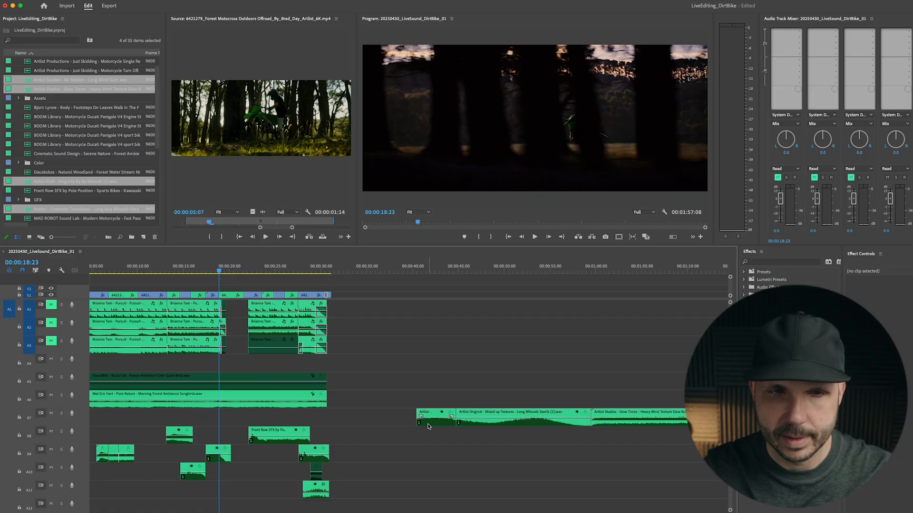
scroll(408, 428, "down", 3)
left_click_drag(436, 379, 236, 434)
left_click(251, 404)
key("space")
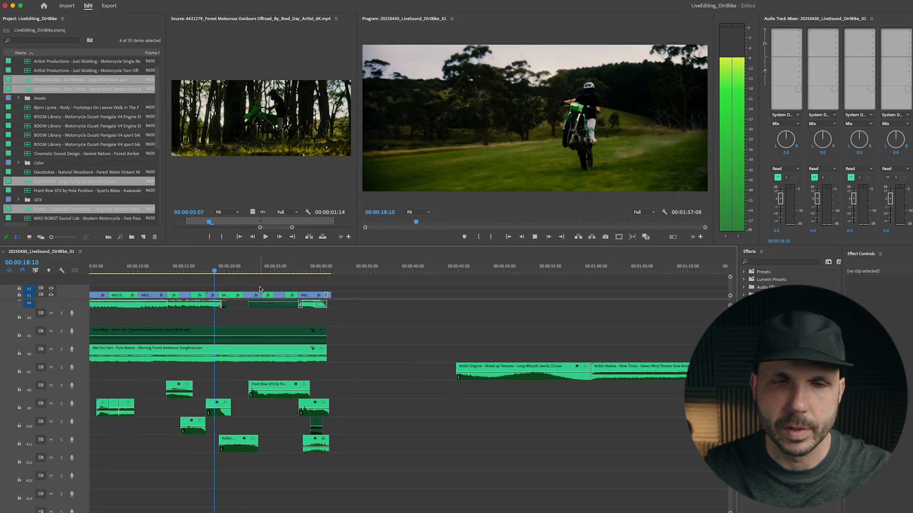
Lower the level of the whoosh clip on A11 to -11.1 dB while playing the section
left_click_drag(234, 444, 234, 450)
key("space")
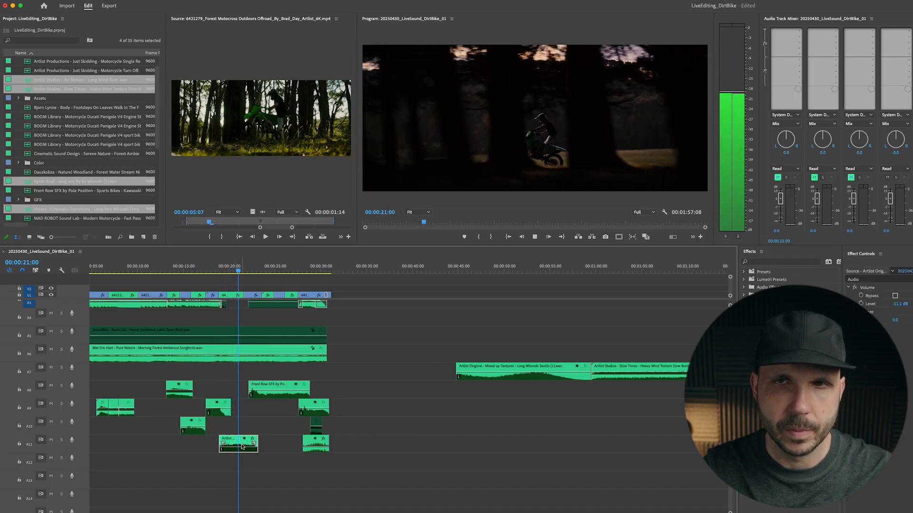
key("space")
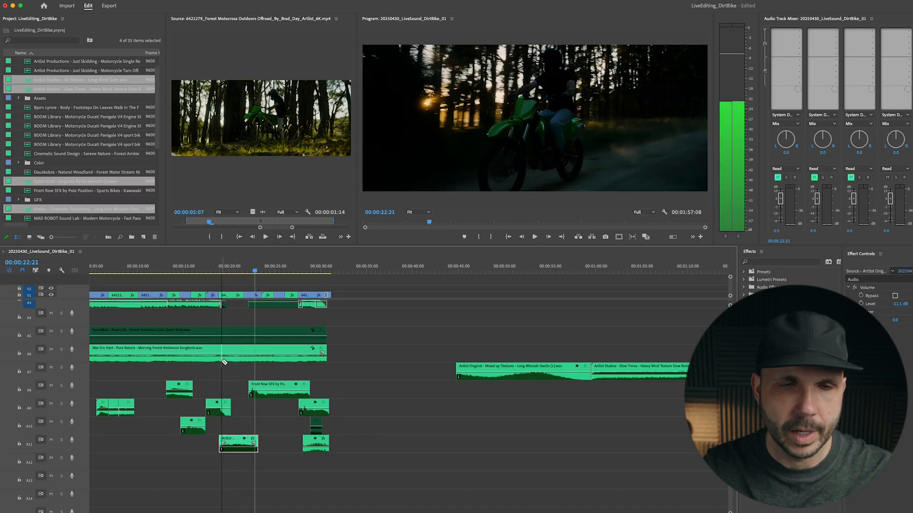
Cut the Morning Forest Ambience Songbirds clip on A6 at both ends of the dark forest riding shot and disable the middle segment
key("c")
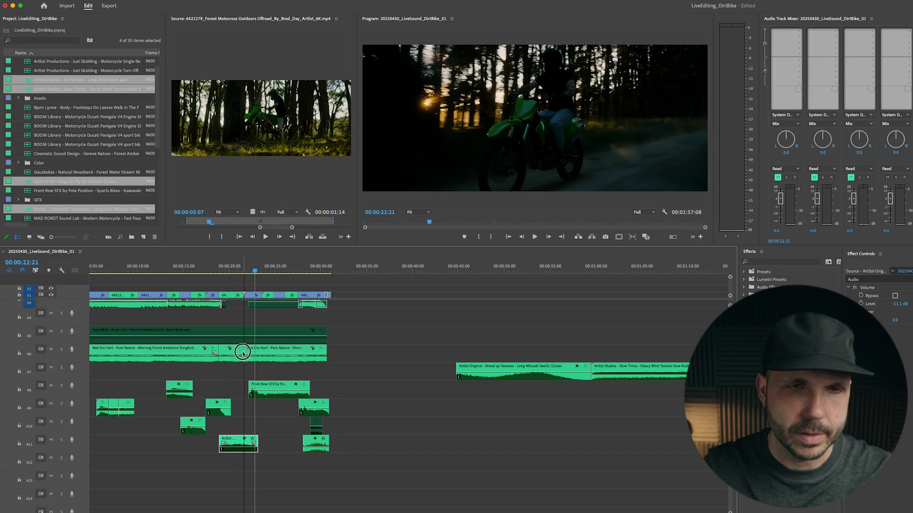
key("space")
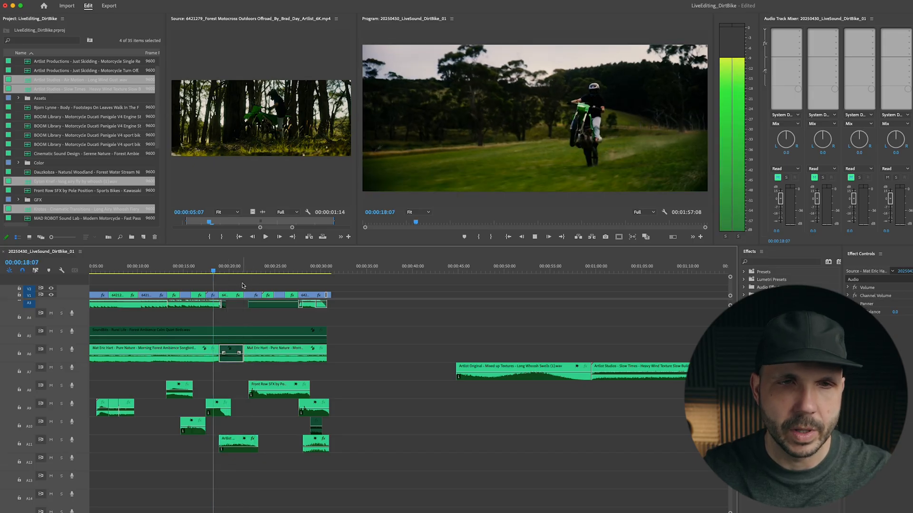
left_click(292, 288)
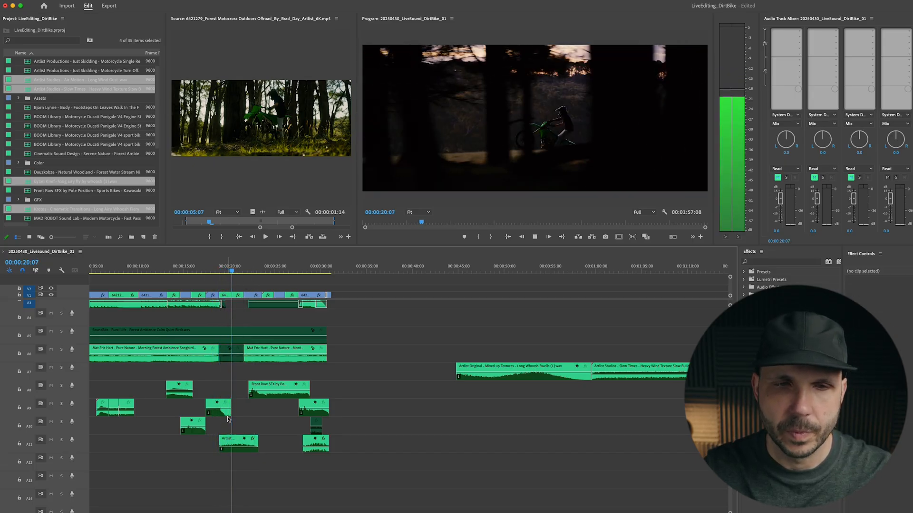
Cut a section of about six seconds from the Slow Times heavy wind clip and place it on A12 beneath the whoosh
key("minus")
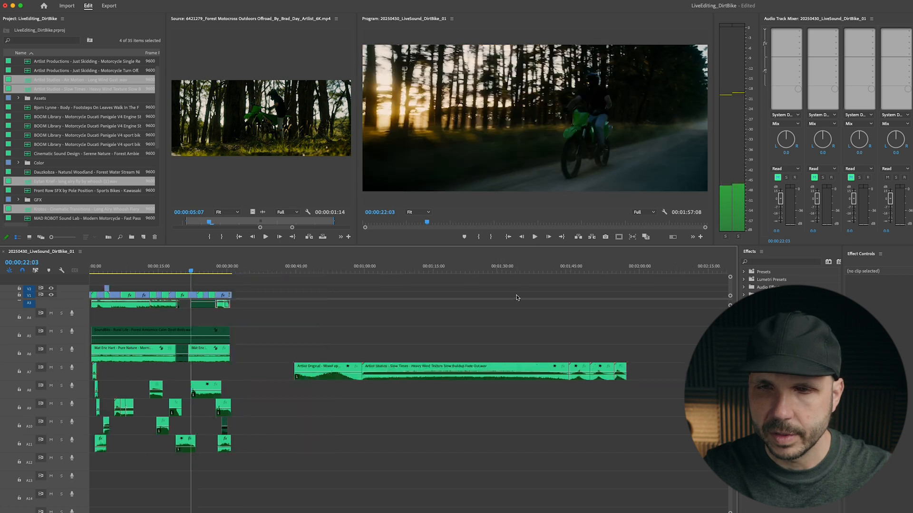
left_click(400, 270)
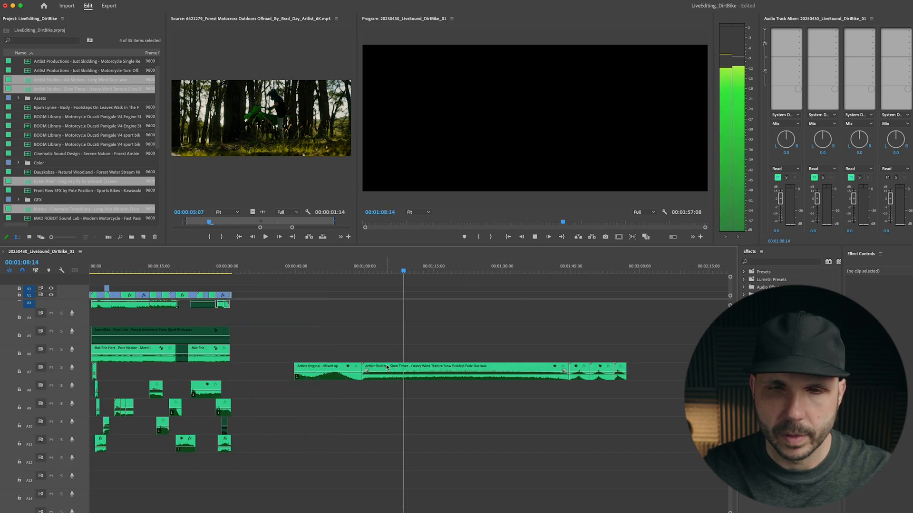
key("super+k")
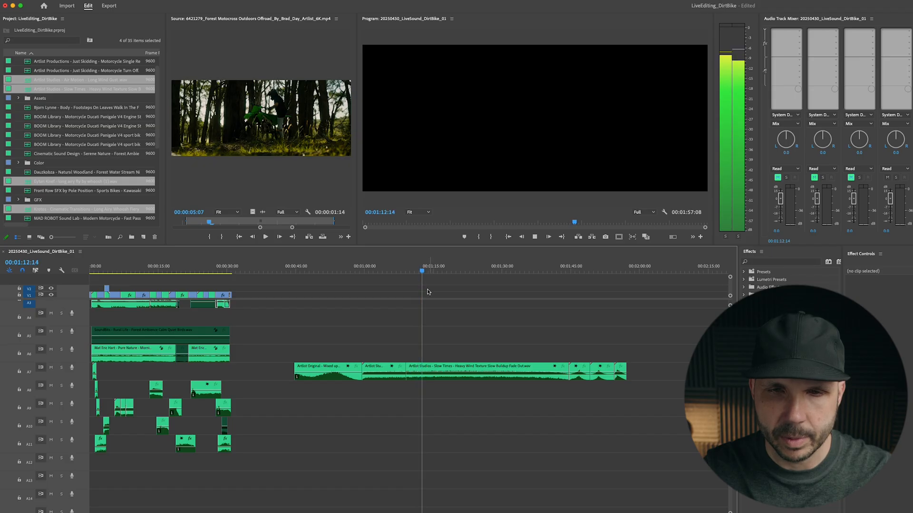
key("space")
left_click_drag(420, 368, 200, 460)
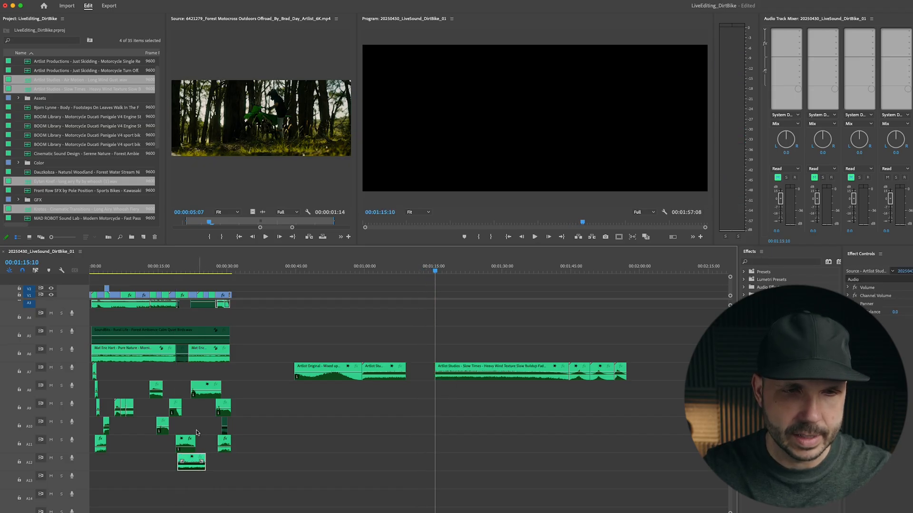
Align the wind clip's start and end on A12 with the whoosh above it, and disable the whoosh on A11
left_click(183, 266)
key("=")
key("=")
key("=")
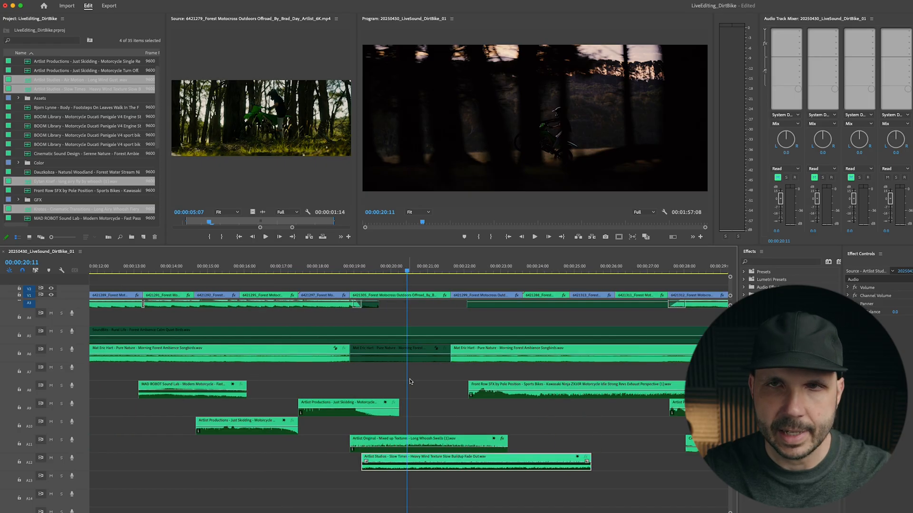
left_click_drag(504, 463, 493, 463)
left_click(494, 440)
left_click_drag(581, 459, 508, 459)
Play back the cut into the dark forest riding shot around 00:00:18 to judge the wind sound
left_click(339, 269)
key("space")
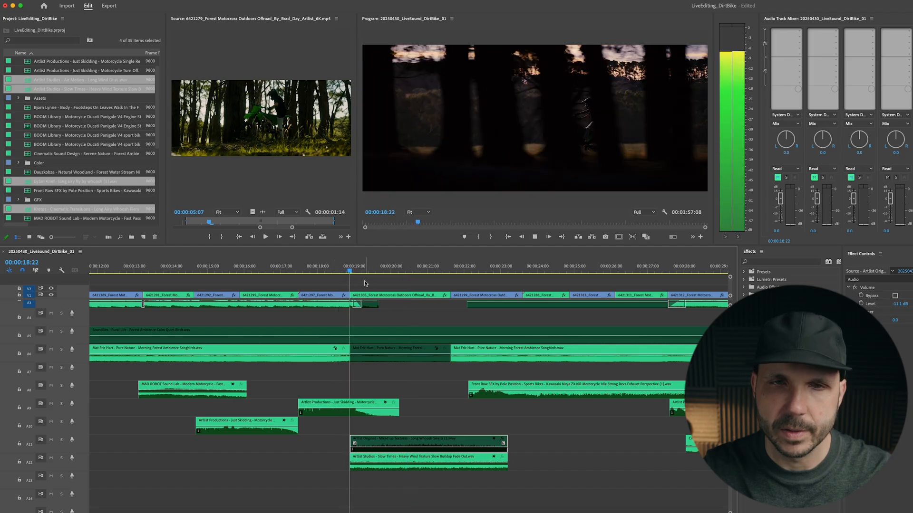
left_click(343, 274)
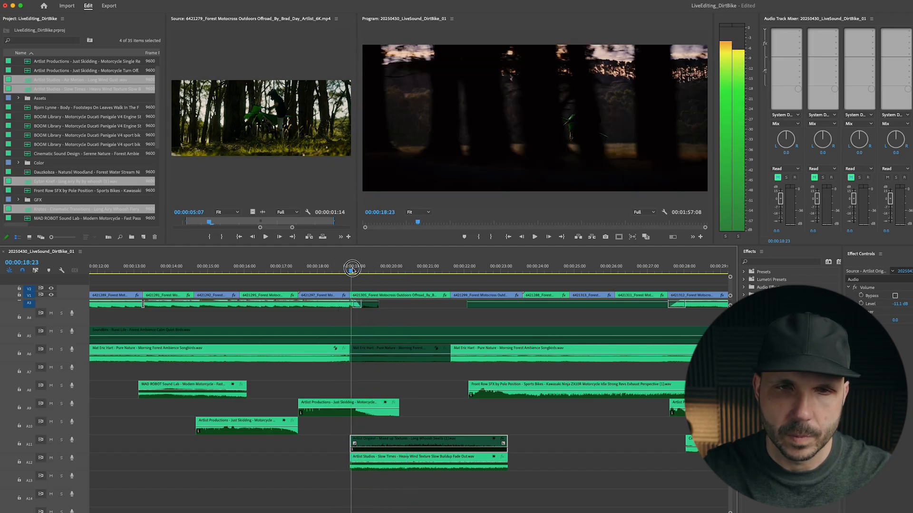
left_click(340, 274)
left_click(340, 275)
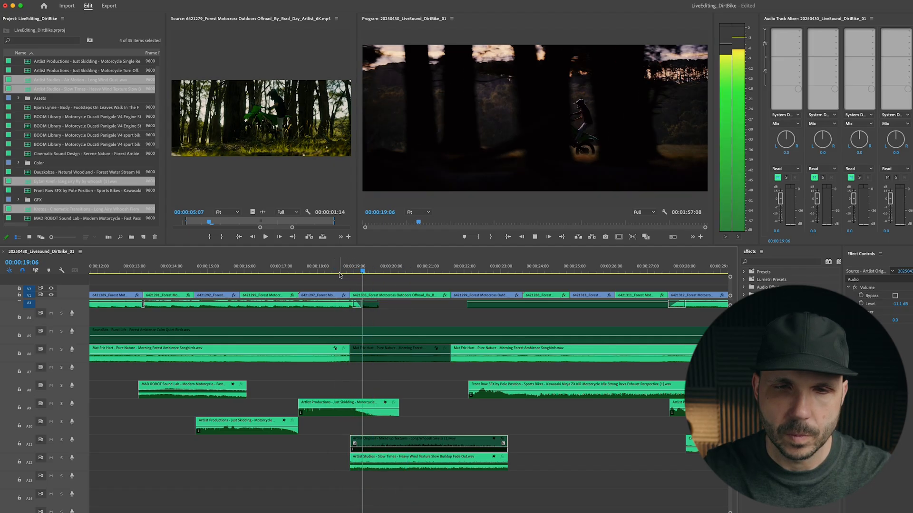
key("minus")
key("space")
left_click(374, 270)
key("space")
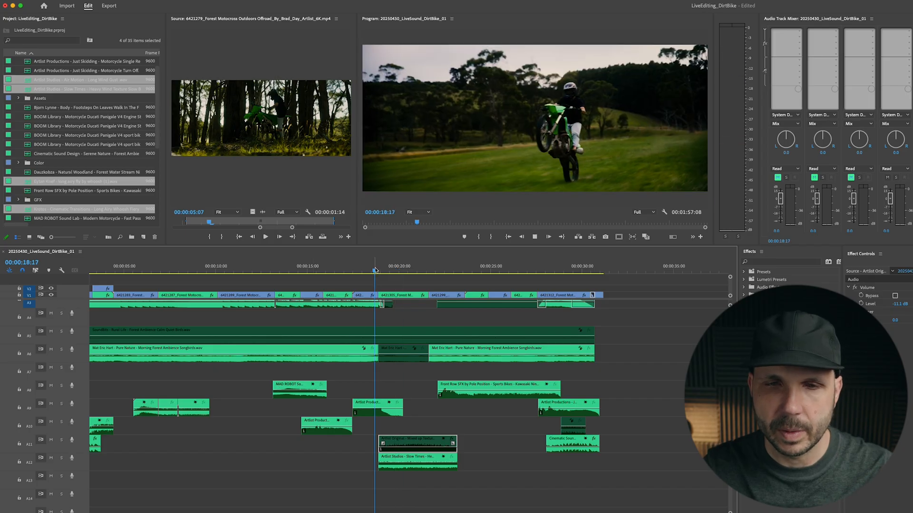
key("space")
key("minus")
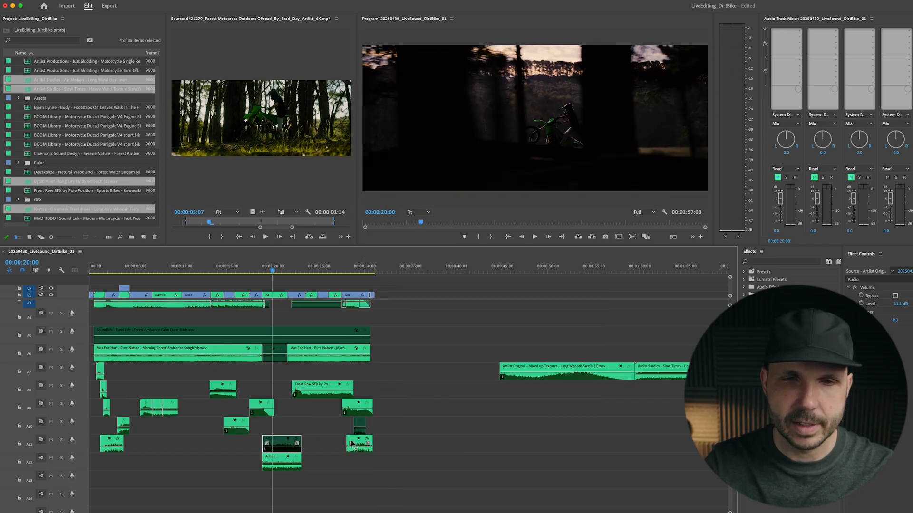
scroll(402, 353, "up", 3)
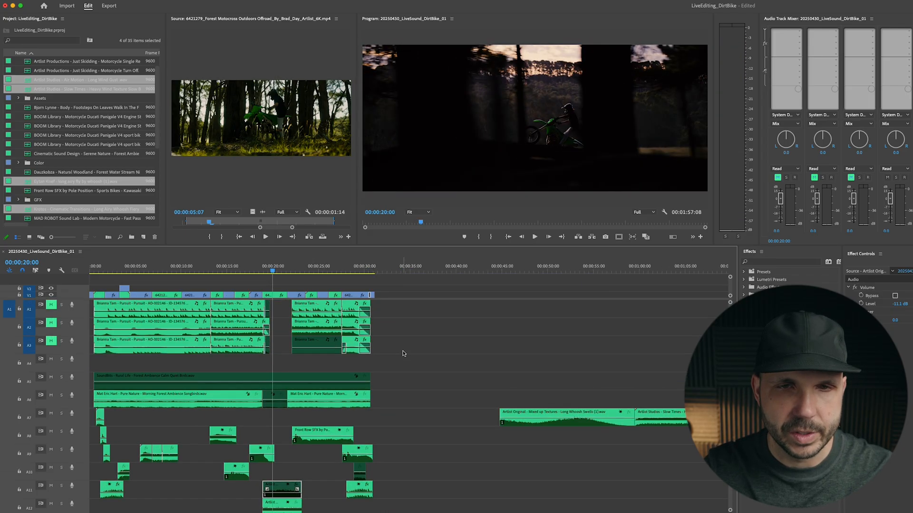
Play back the transition into the dark forest riding shot from 00:00:18:18 to check the wind clip on A12
left_click_drag(404, 376, 127, 497)
left_click(245, 437)
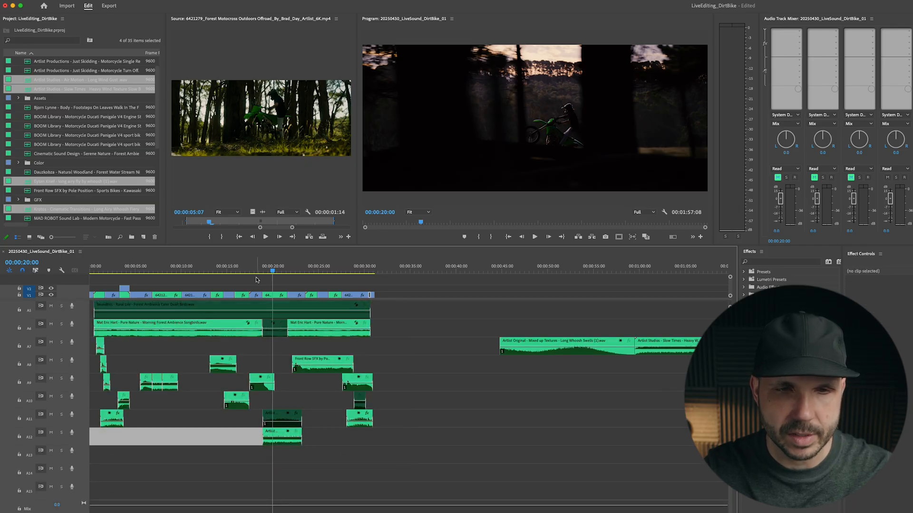
left_click(262, 269)
key("=")
key("=")
key("=")
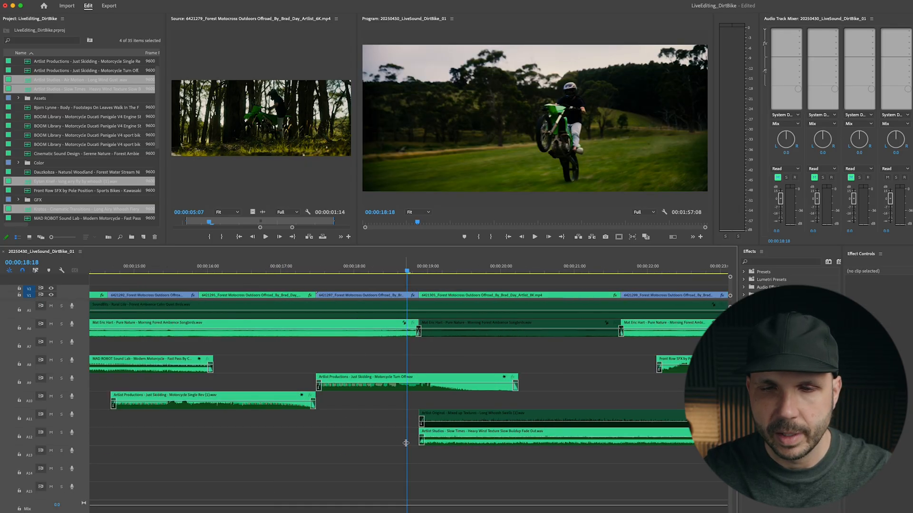
key("-")
key("-")
key("-")
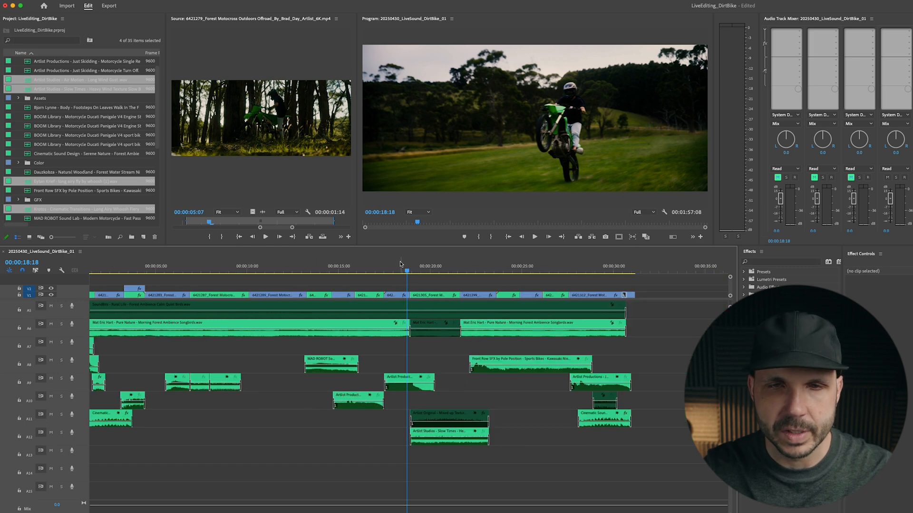
key("space")
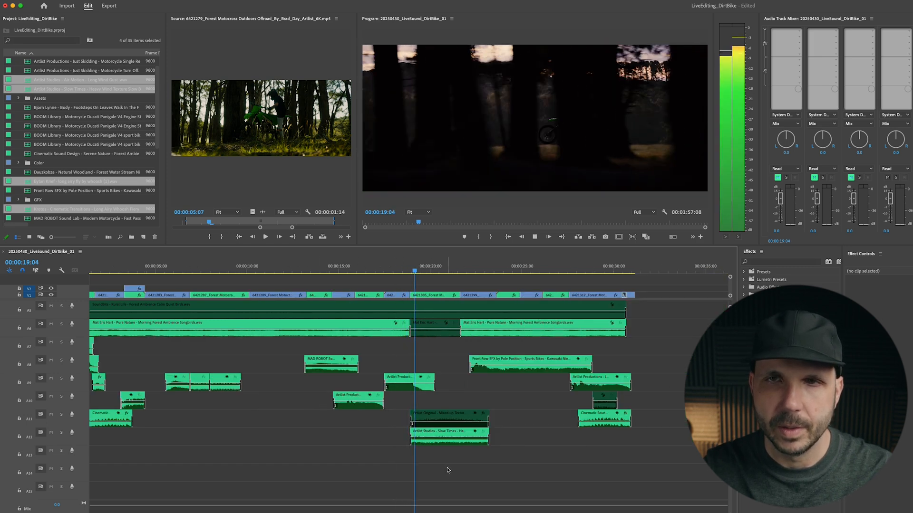
Audition the leftover whoosh effects on A7 between about 00:01:47 and 00:01:55
key("-")
key("-")
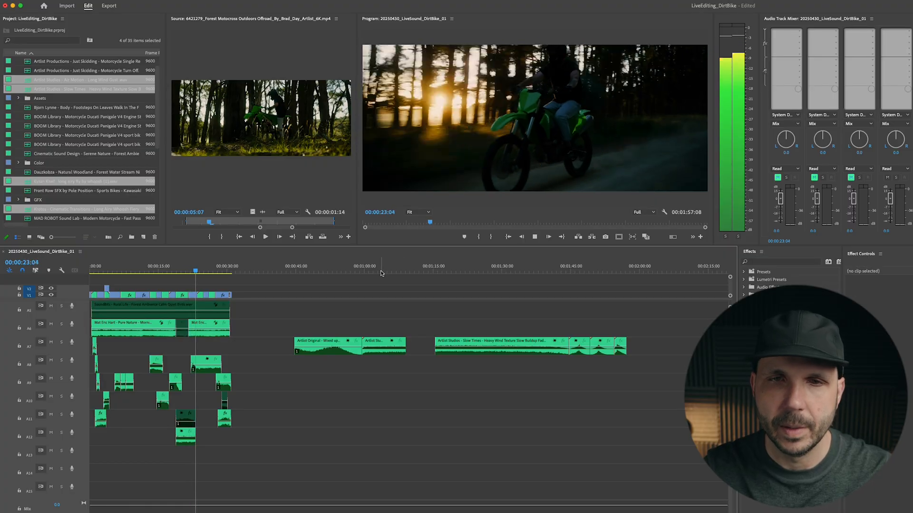
left_click_drag(298, 277, 579, 283)
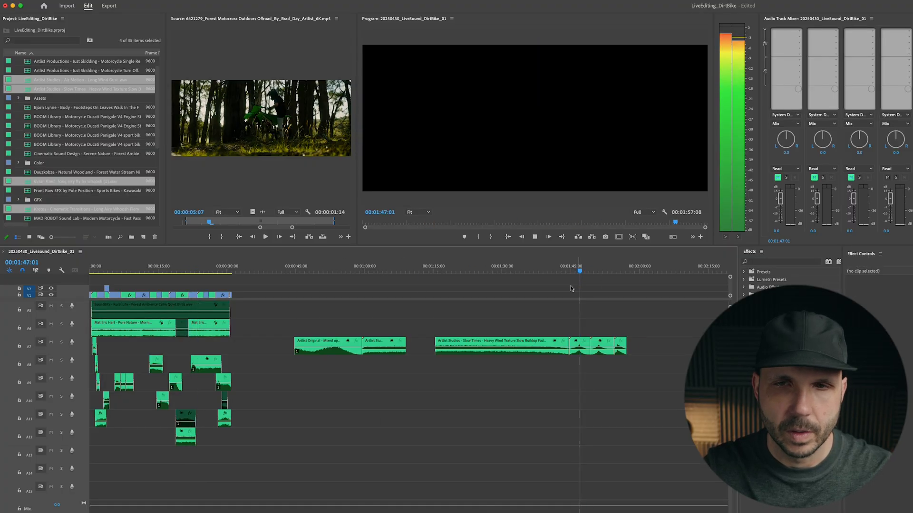
left_click(595, 272)
key("space")
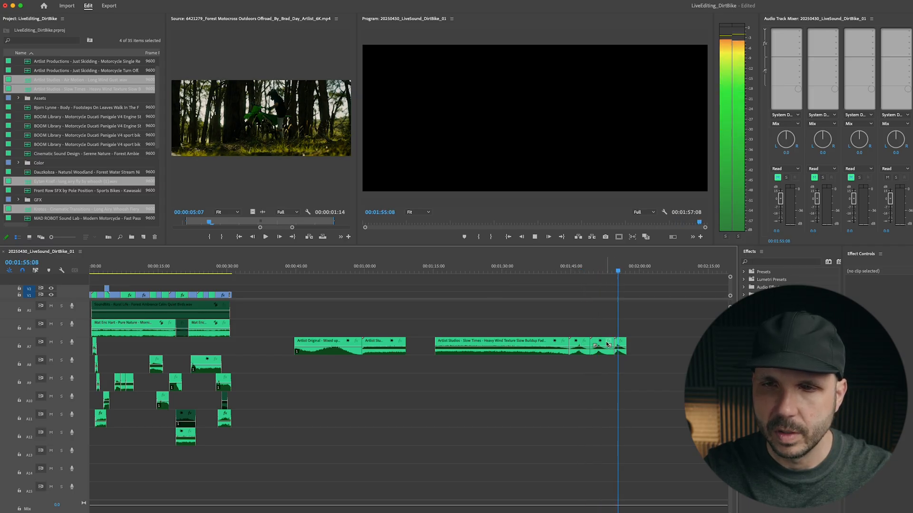
key("space")
Place the long airy fly by whoosh clip on A12 across 00:00:13:06, beneath the bike passing the camera in the forest
left_click_drag(601, 343, 122, 441)
left_click_drag(106, 268, 110, 267)
key("equal")
key("equal")
left_click_drag(185, 268, 332, 267)
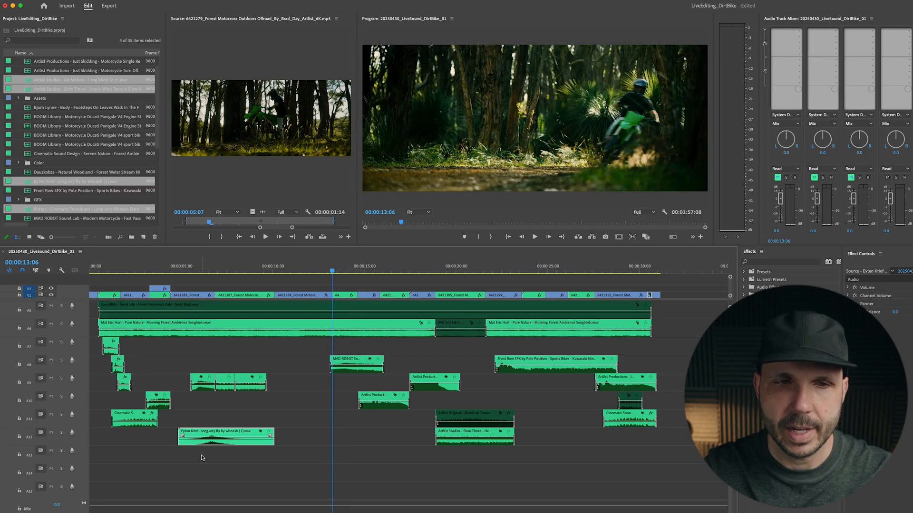
left_click_drag(198, 448, 332, 448)
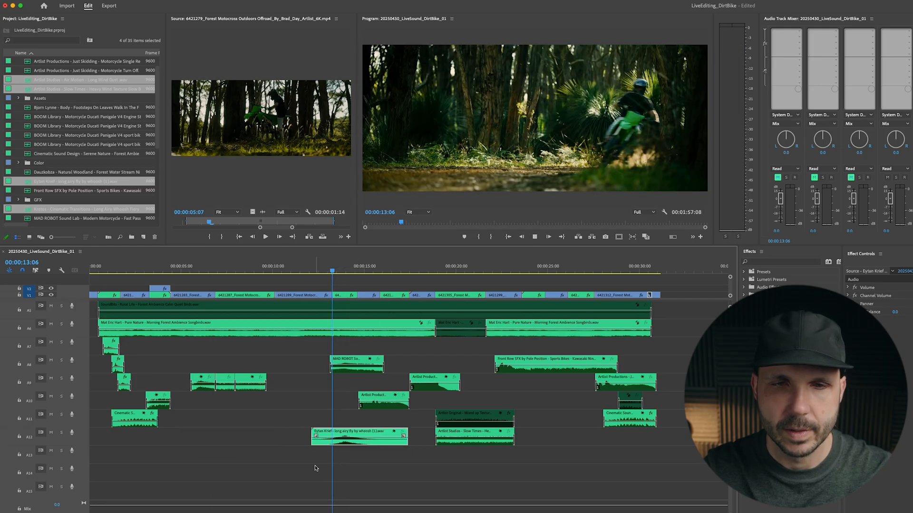
Play back the bike pass around 00:00:13 to judge the timing of the fly by whoosh
key("space")
key("minus")
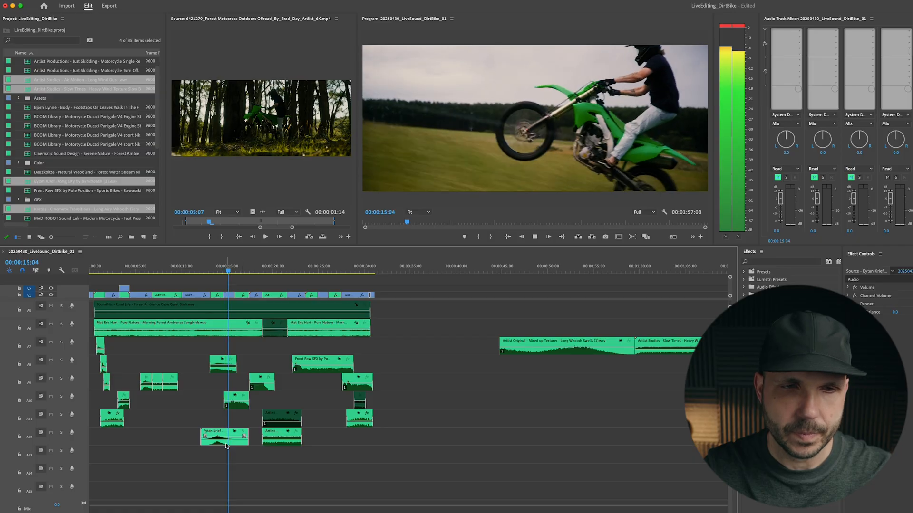
key("space")
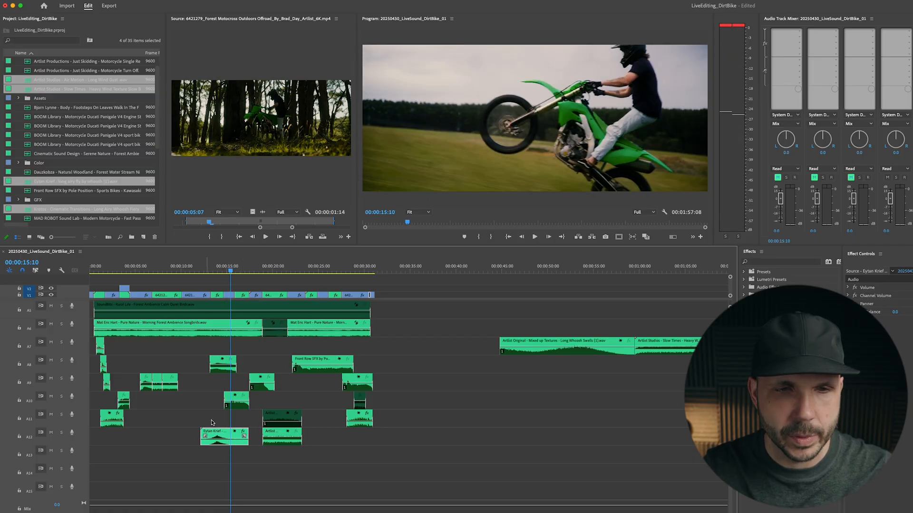
key("space")
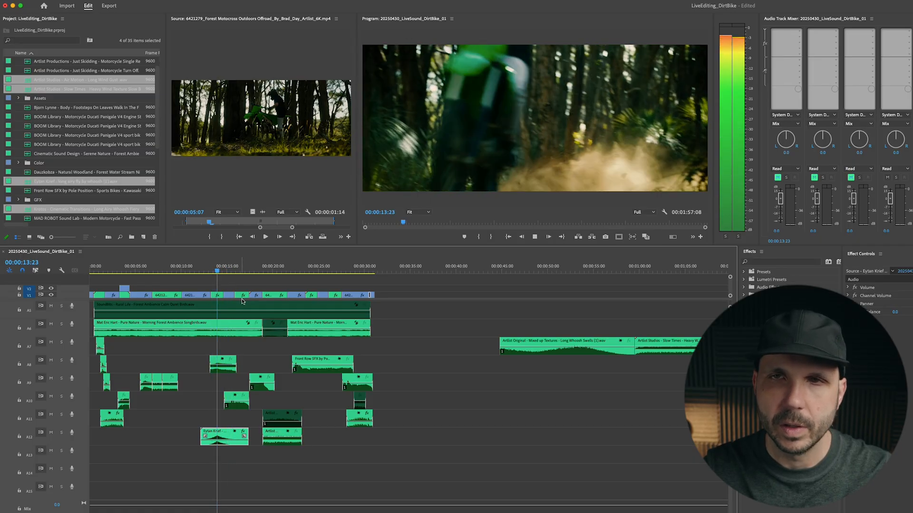
key("minus")
key("space")
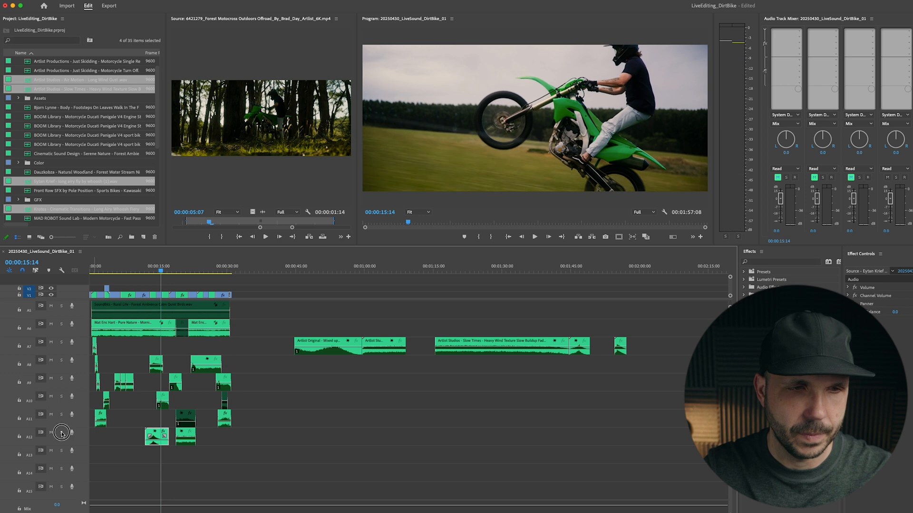
Solo A12 and place a section of the Slow Times heavy wind clip there from 00:00:06:22, trimmed to the end of the spinning wheel shot
left_click(61, 433)
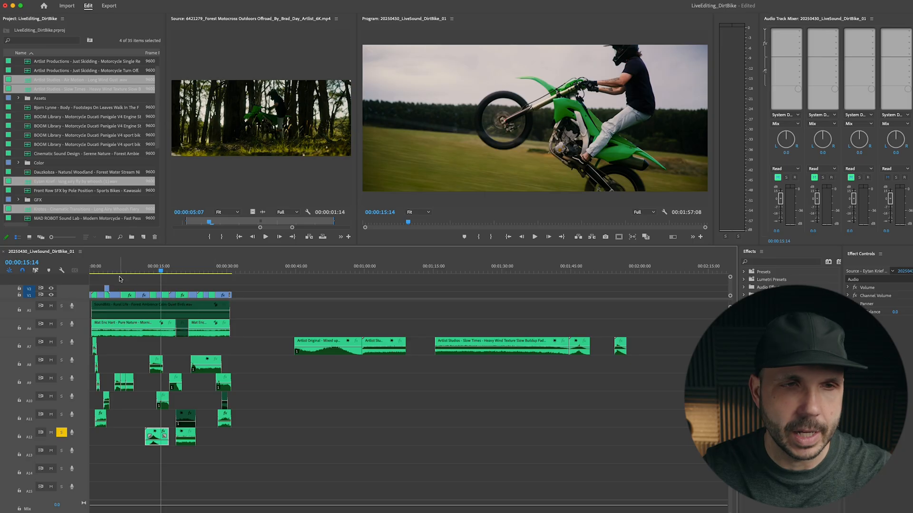
left_click_drag(101, 272, 122, 273)
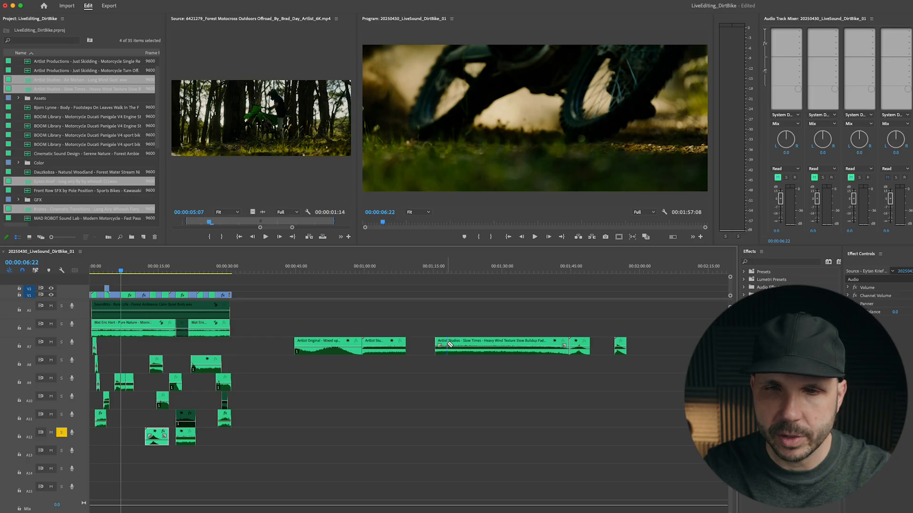
left_click_drag(450, 344, 131, 443)
key("=")
key("=")
key("=")
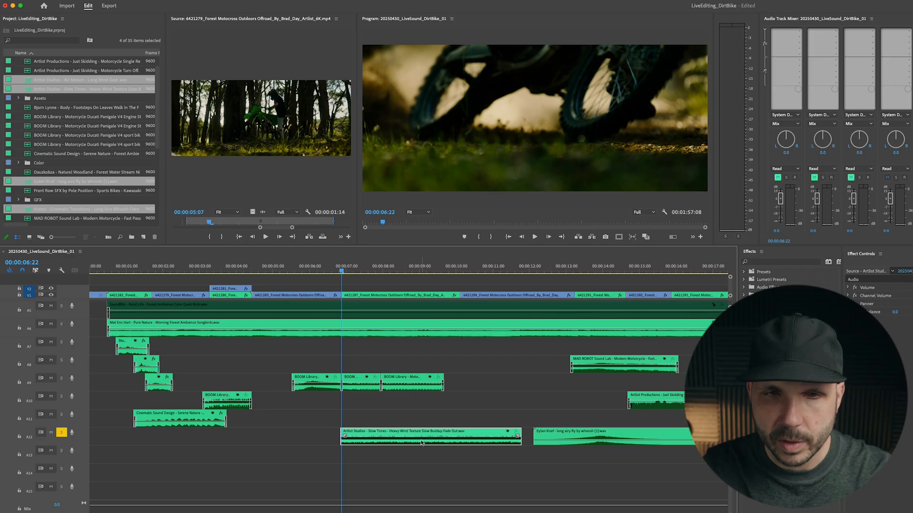
left_click_drag(410, 437, 410, 435)
left_click_drag(519, 432, 459, 434)
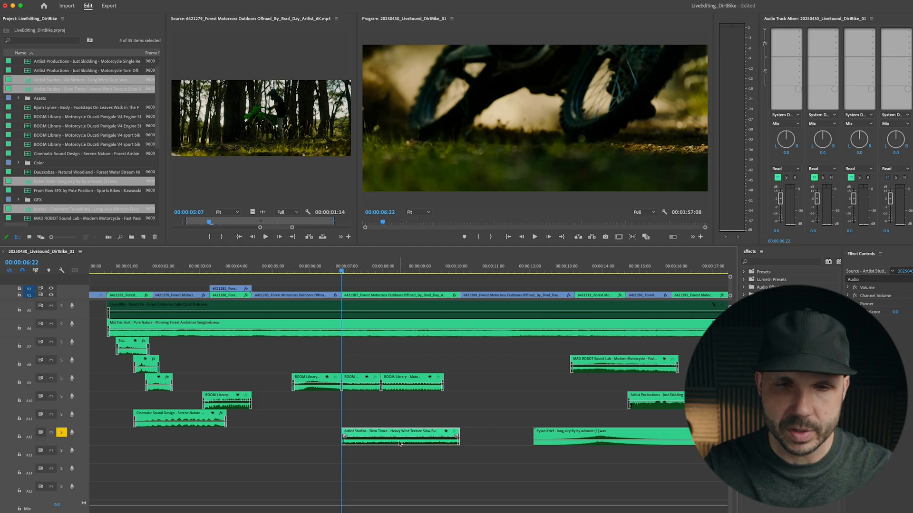
Play back the spinning wheel shot with only A12 soloed to judge the wind section
left_click(333, 268)
key("space")
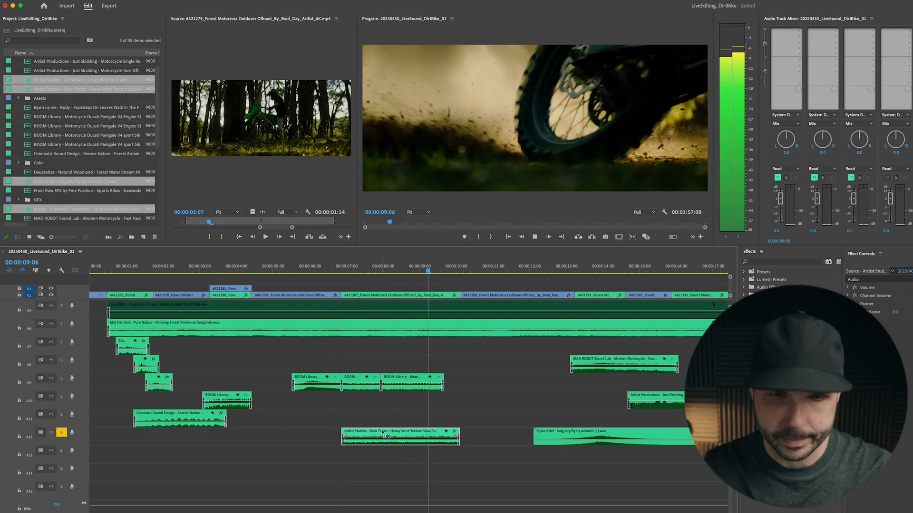
key("minus")
key("minus")
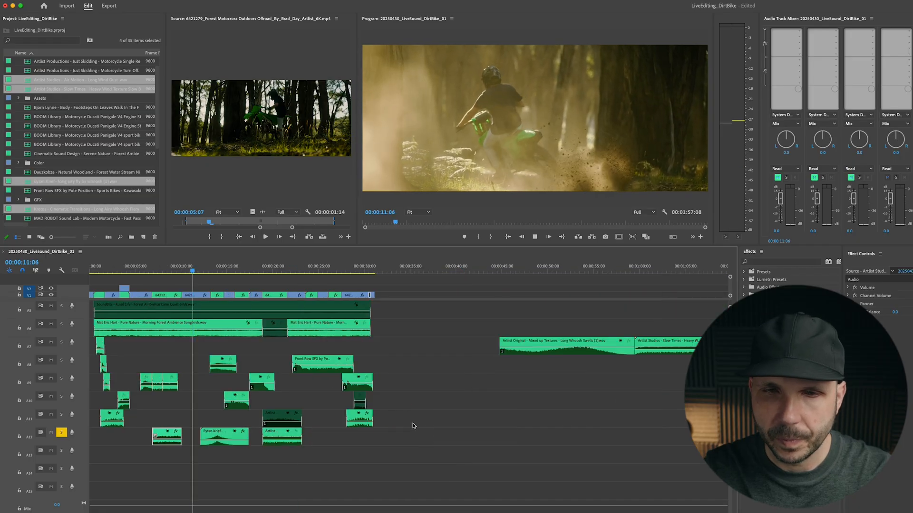
Turn off the solo on A12 and audition the leftover effects on A7, including those near 00:01:46 and 00:01:55
key("minus")
left_click(575, 271)
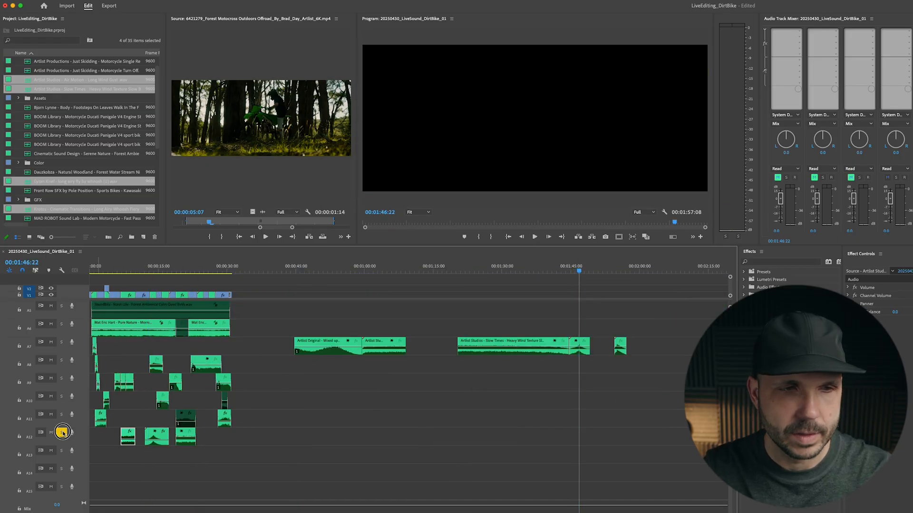
key("space")
left_click(122, 269)
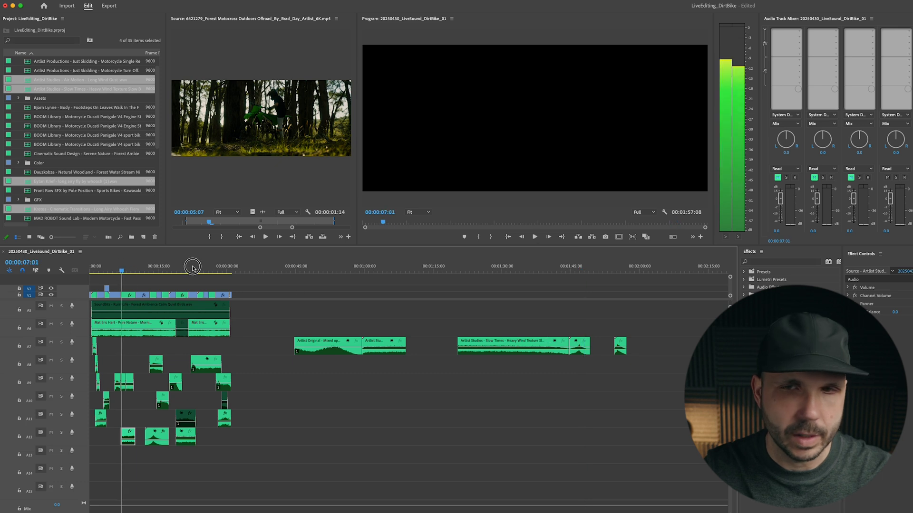
left_click(616, 267)
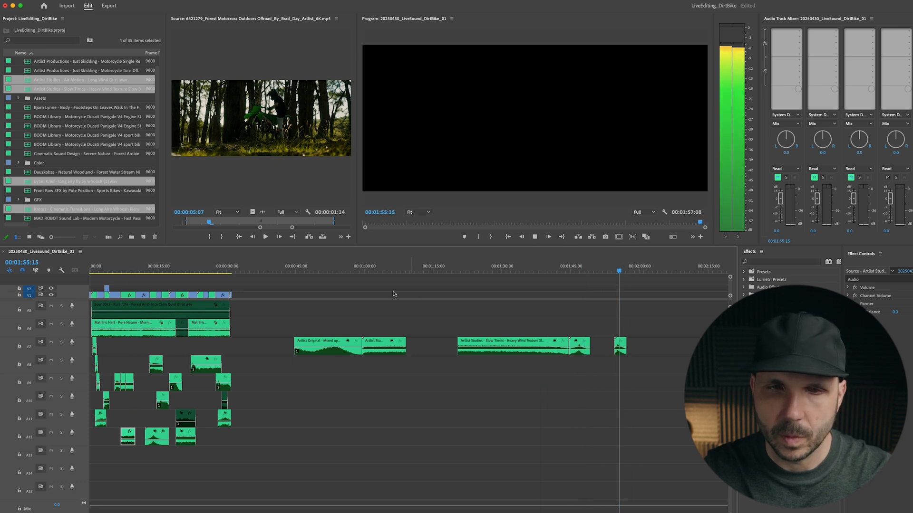
left_click(324, 269)
Place the fading part of the Long Whoosh Swells clip on A13, starting at 00:00:10:03 where the spinning wheel shot ends
left_click_drag(295, 350, 133, 457)
left_click_drag(118, 269, 124, 267)
key("equal")
key("equal")
key("equal")
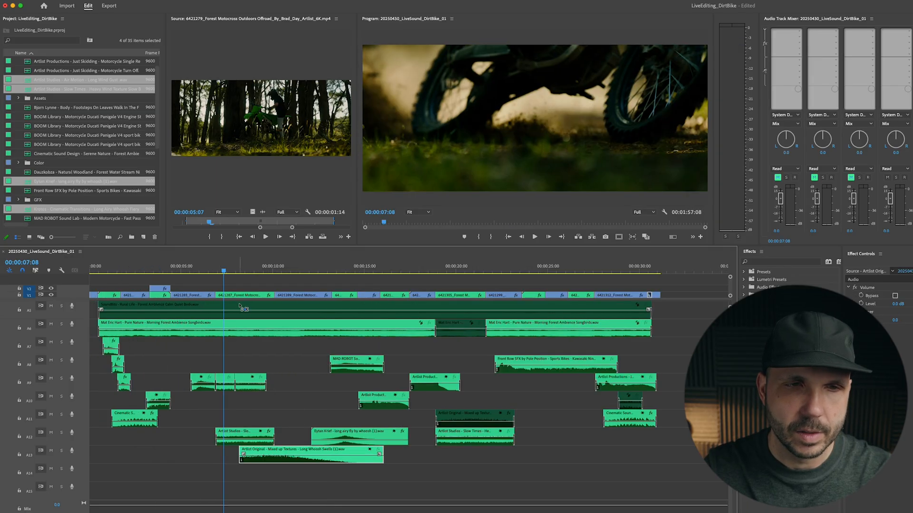
left_click_drag(452, 271, 460, 271)
key("minus")
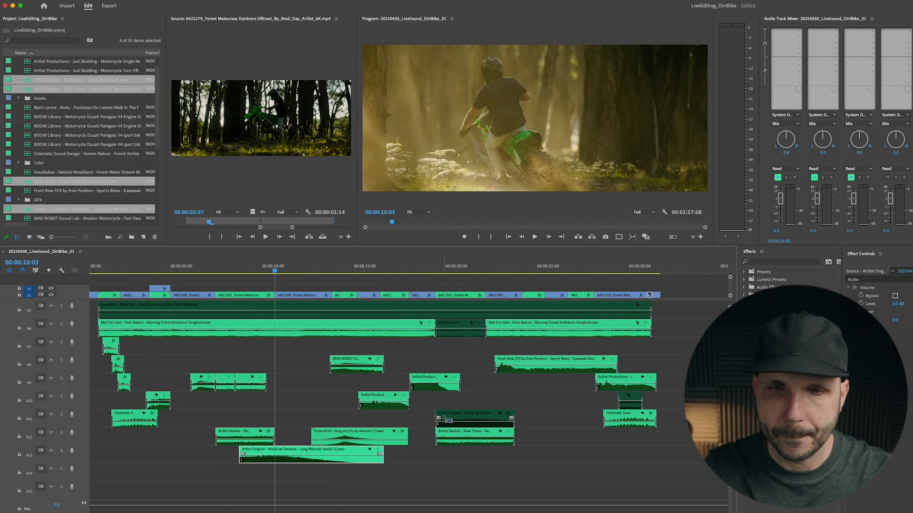
left_click_drag(283, 450, 318, 452)
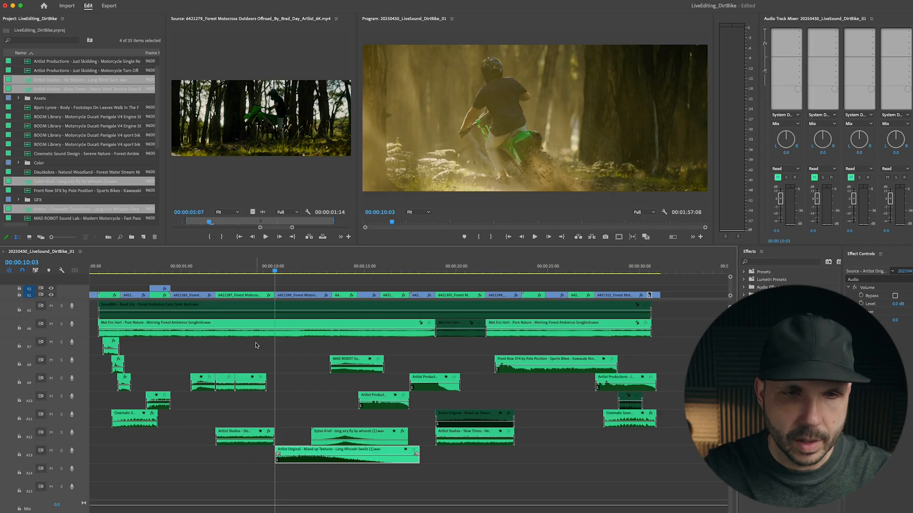
Extend the last Ducati idle and rev-up clip on A9 to the end of the spinning wheel shot and play it back
key("equal")
left_click_drag(412, 377, 440, 378)
key("minus")
key("minus")
key("equal")
key("equal")
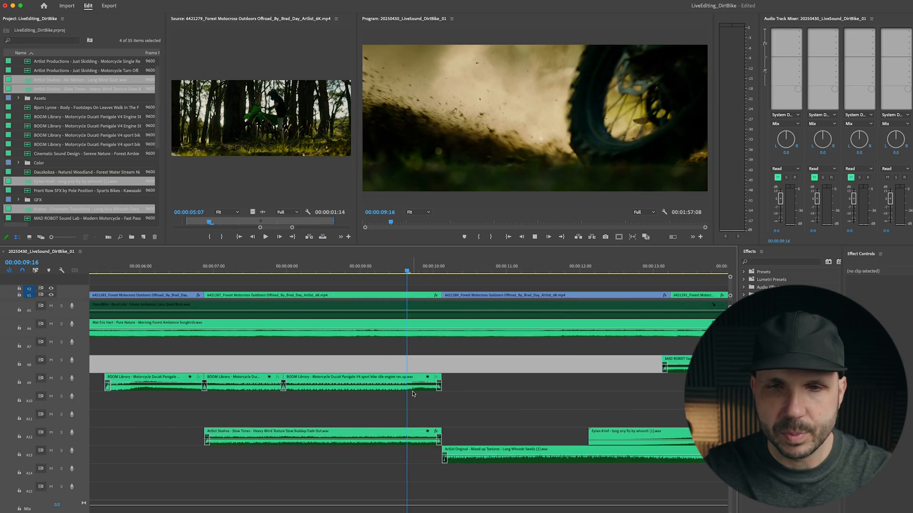
key("space")
left_click(375, 269)
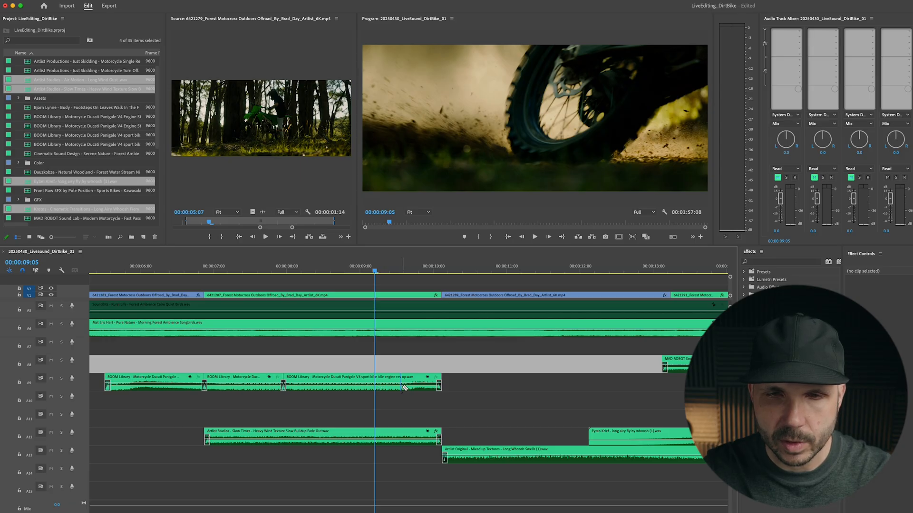
Replace the last engine clip's ending on A9 from about 00:00:09:12 with a later section of the recording, trimmed to the spinning wheel shot's end
left_click_drag(443, 380, 639, 380)
key("minus")
left_click_drag(523, 382, 555, 380)
left_click(483, 390)
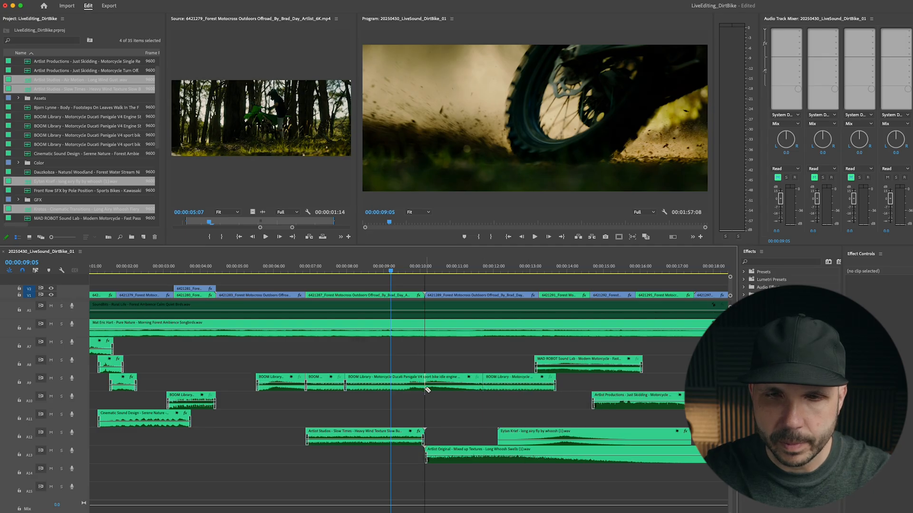
left_click(401, 390)
key("v")
left_click_drag(508, 391, 474, 393)
key("Delete")
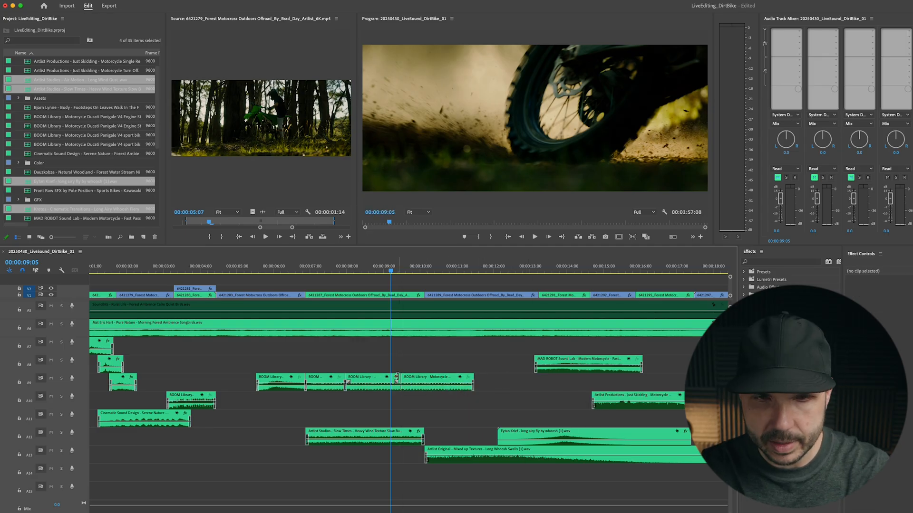
left_click_drag(479, 377, 426, 377)
Set the level of the Long Whoosh Swells clip on A13 to -7.0 dB and review the sequence up to 00:00:20:09
key("minus")
left_click_drag(168, 269, 328, 280)
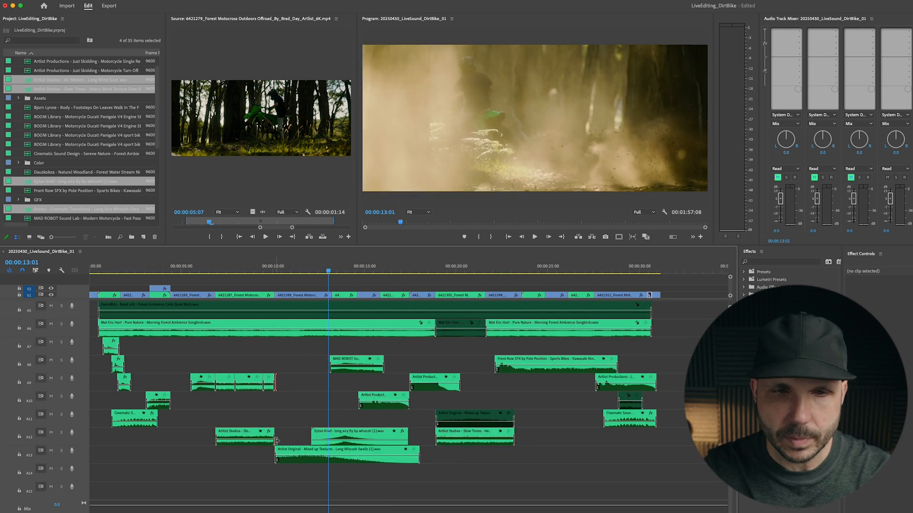
left_click(290, 454)
left_click_drag(298, 272, 461, 284)
key("minus")
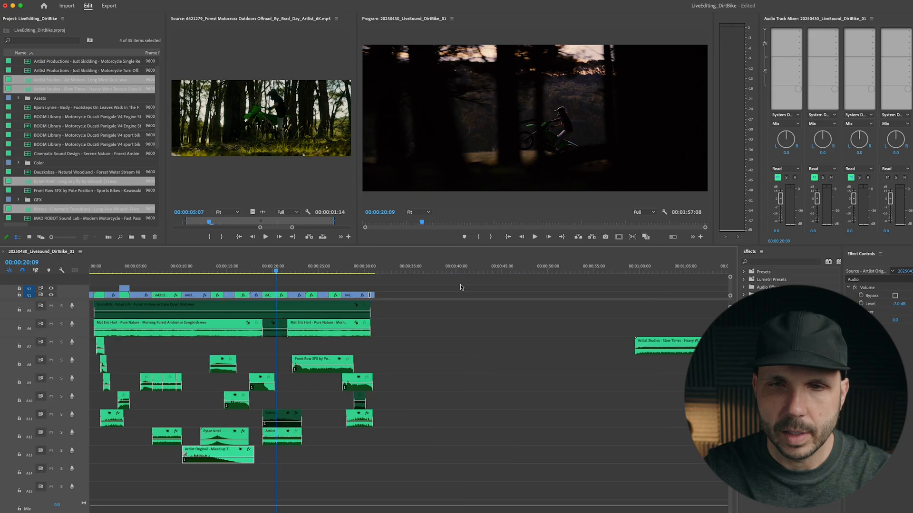
left_click(474, 368)
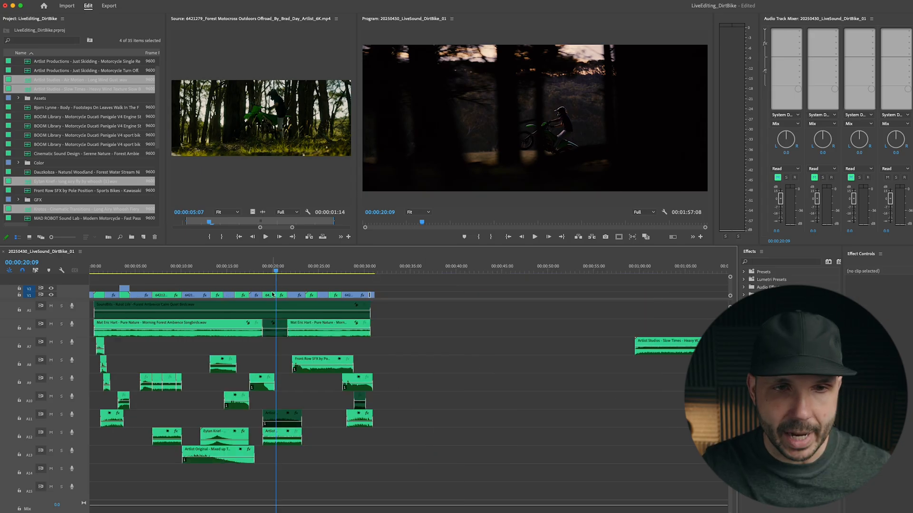
Play back the dark forest riding shot from its start to recheck the wind sound
left_click(265, 267)
key("minus")
key("equal")
key("space")
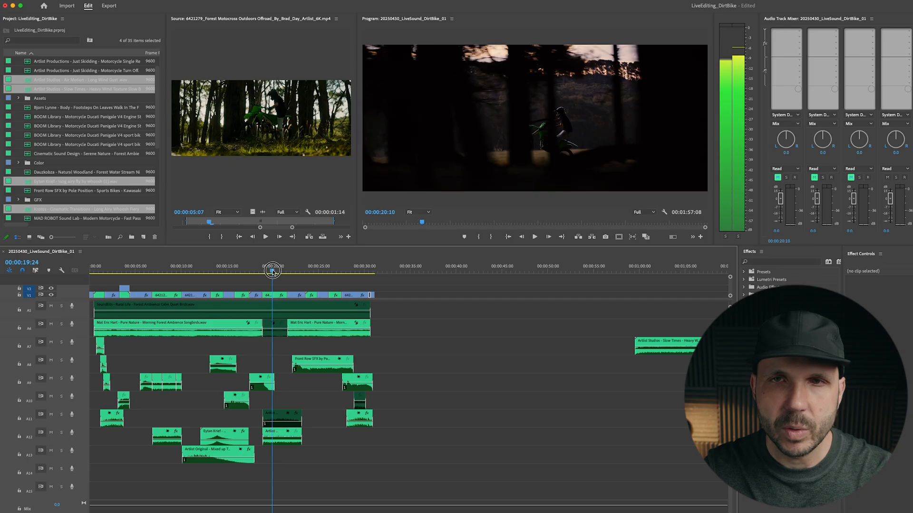
Delete the unused effects clips on A7 beyond the end of the video and return the playhead to the sequence start
key("minus")
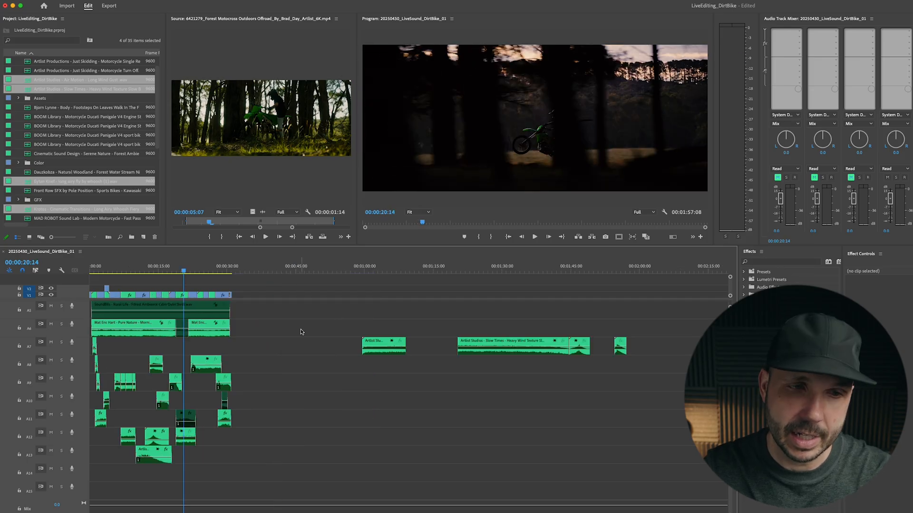
left_click_drag(362, 312, 646, 372)
key("Delete")
key("Home")
key("backslash")
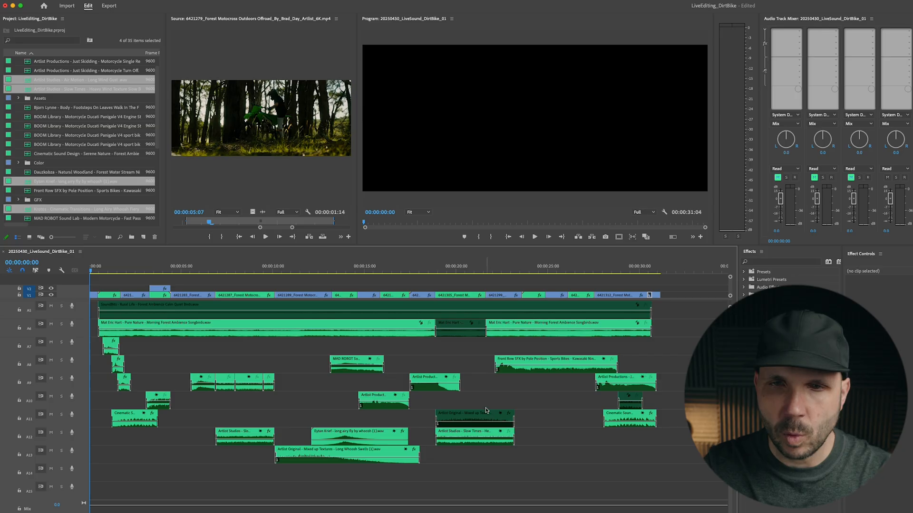
Save the project and audition the Motorcycle Single Rev, Ducati Panigale V4 and Serene Nature forest ambience recordings in the source view
key("super+s")
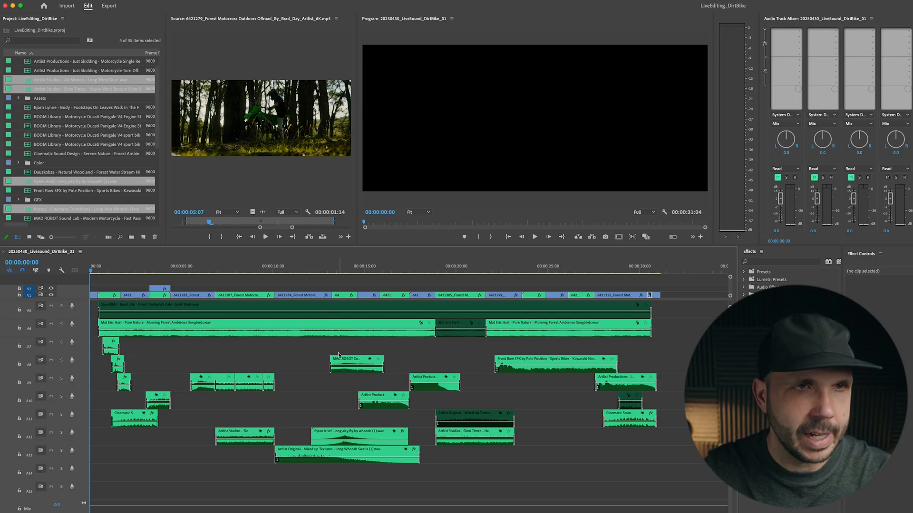
left_click(54, 135)
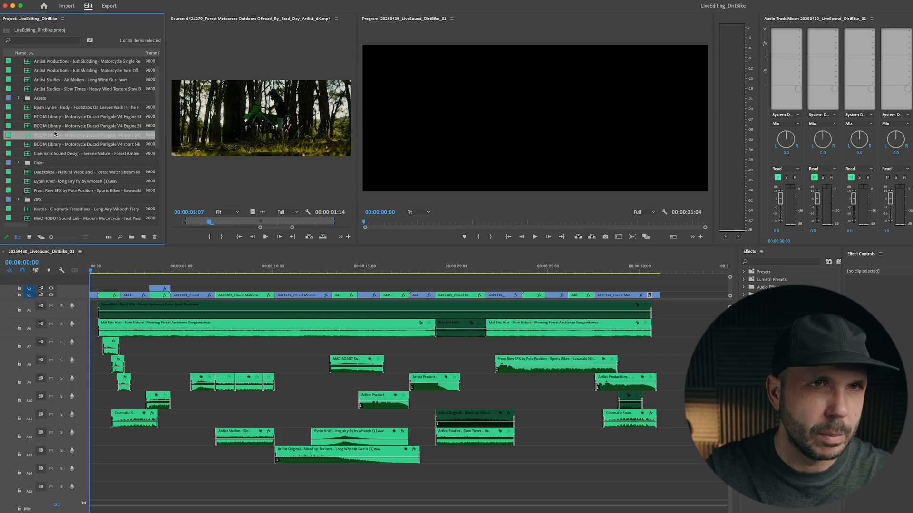
double_click(56, 61)
key("space")
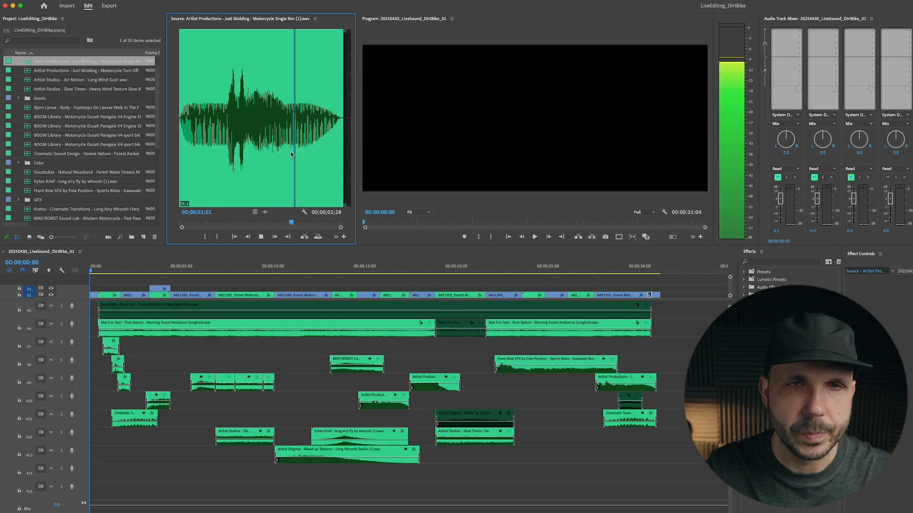
double_click(76, 118)
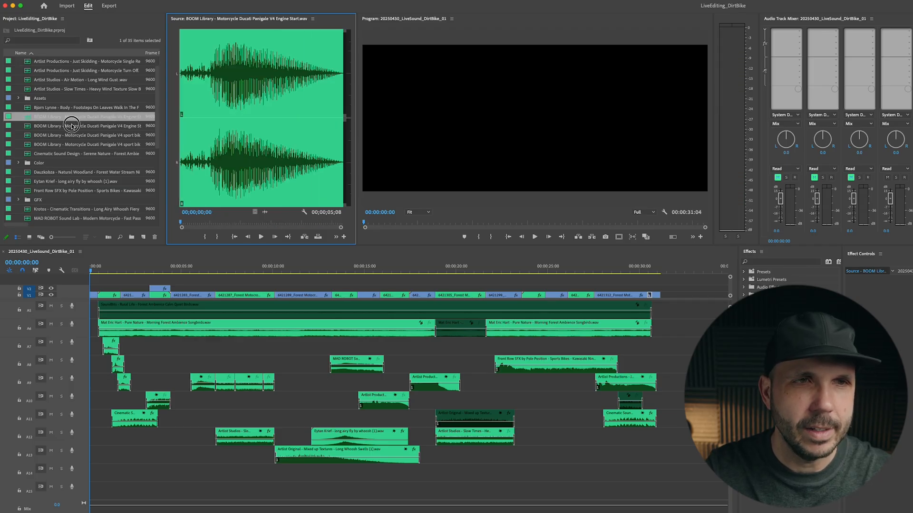
left_click(72, 126)
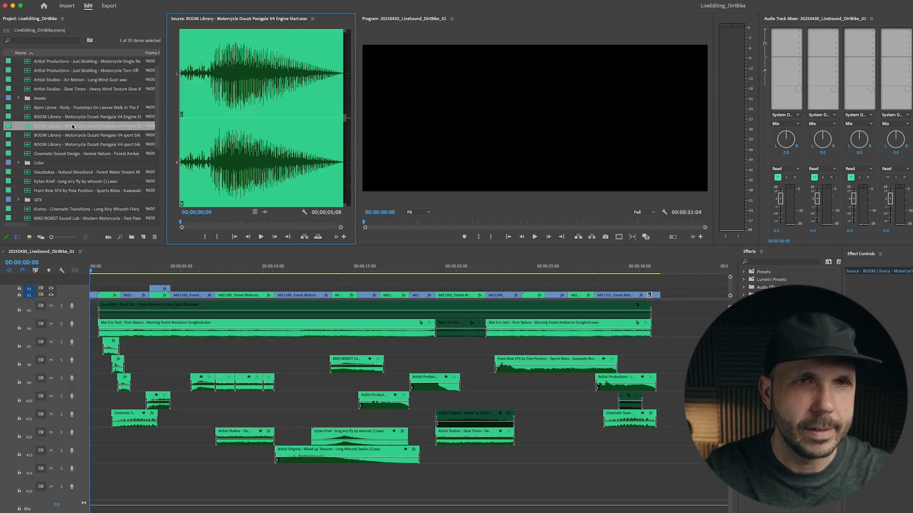
double_click(27, 135)
double_click(27, 144)
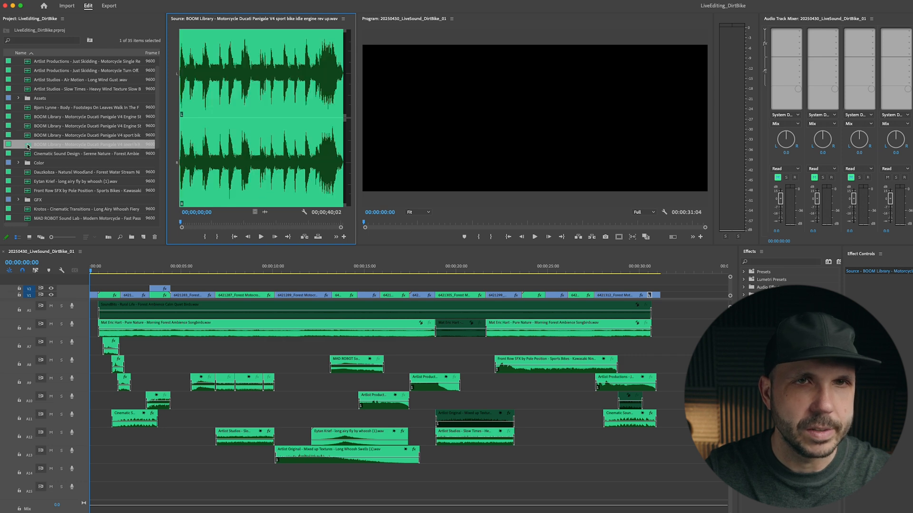
double_click(27, 154)
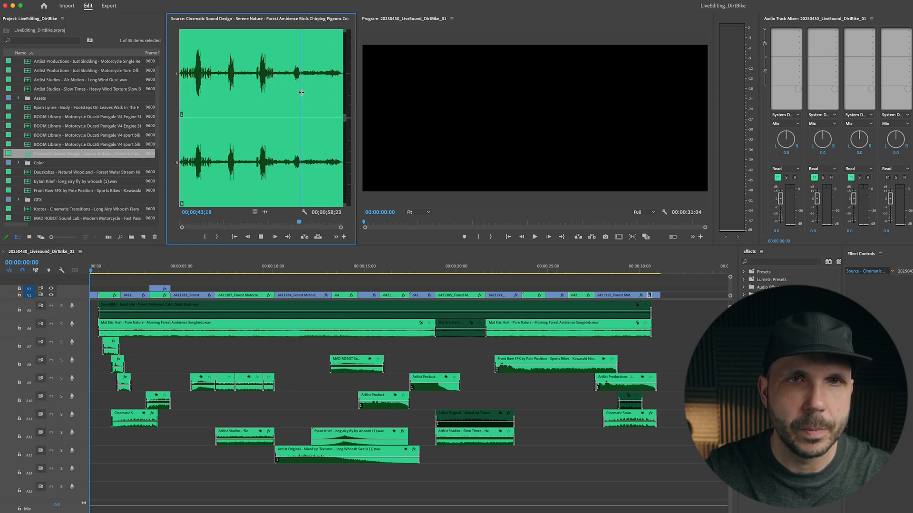
key("space")
scroll(59, 164, "down", 1)
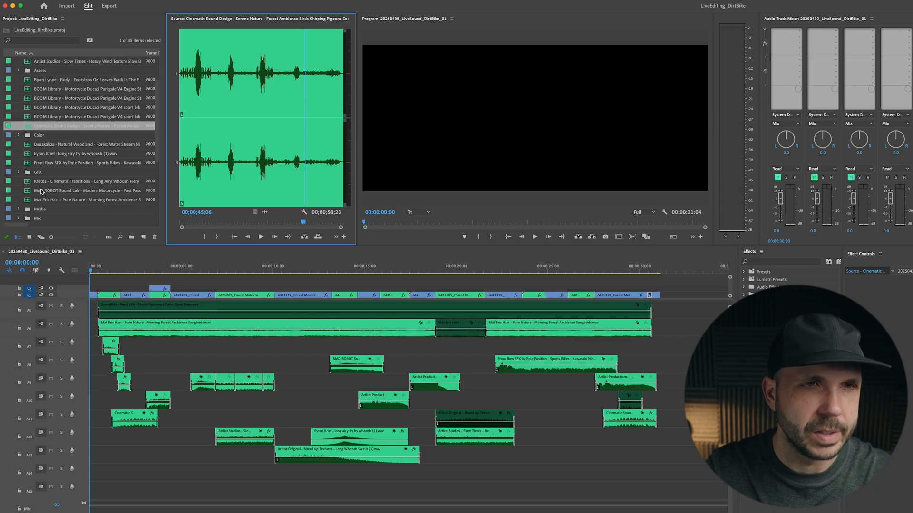
Mark the build-up of Modern Motorcycle - Fast Pass By Close from 00;06;02;21 to its peak and place it on A13 under the dark forest shot
double_click(41, 191)
key("space")
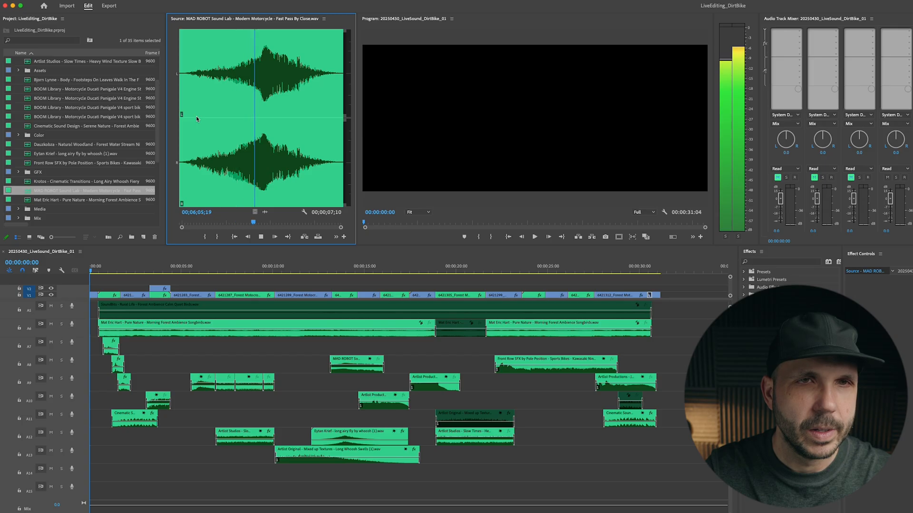
left_click(190, 97)
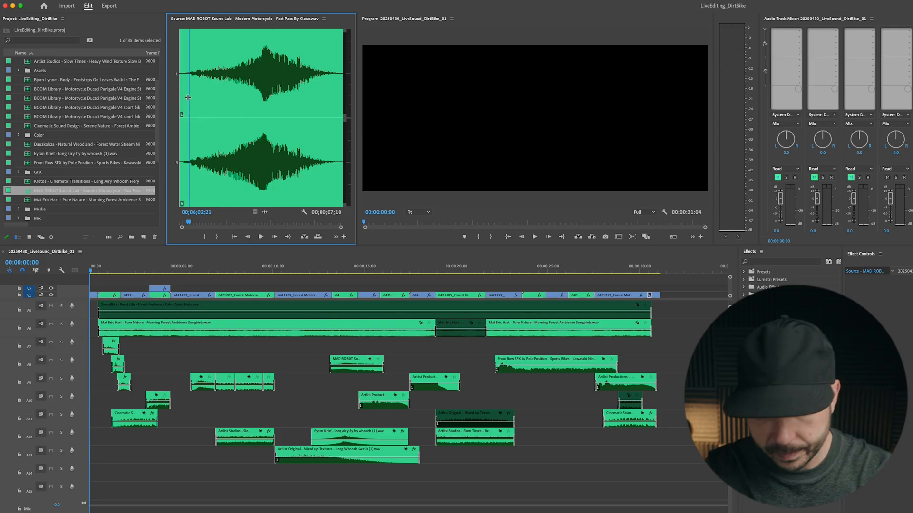
key("i")
key("space")
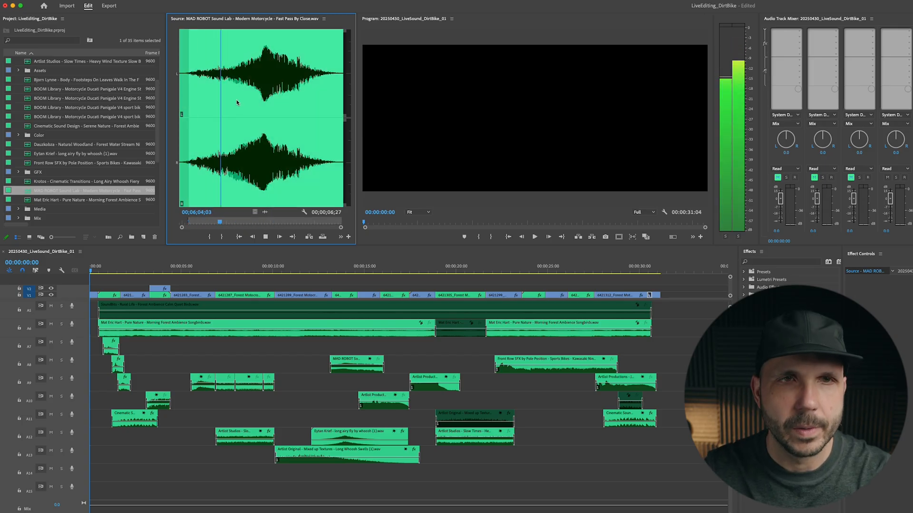
key("o")
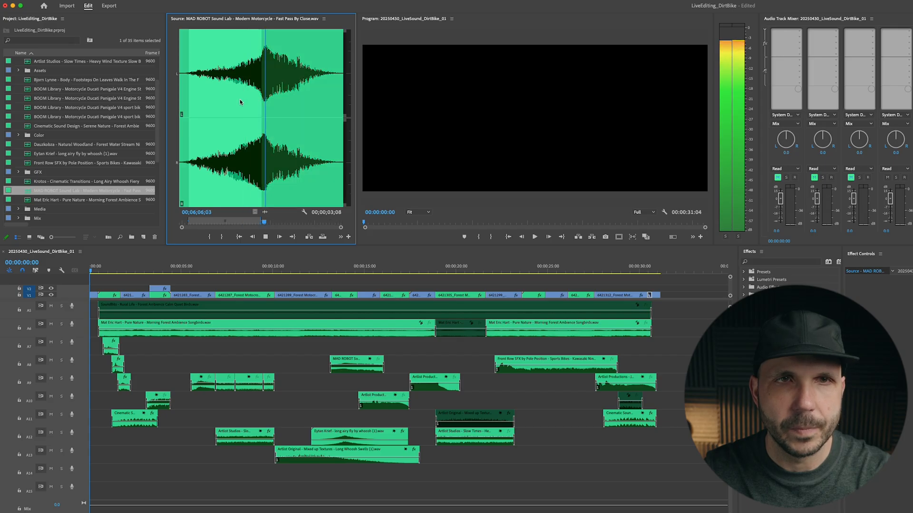
key("space")
left_click_drag(265, 212, 436, 456)
Trim the end of the pass-by clip on A13 to the dark forest shot's end at 00:00:21:16 and play the section back
left_click(453, 267)
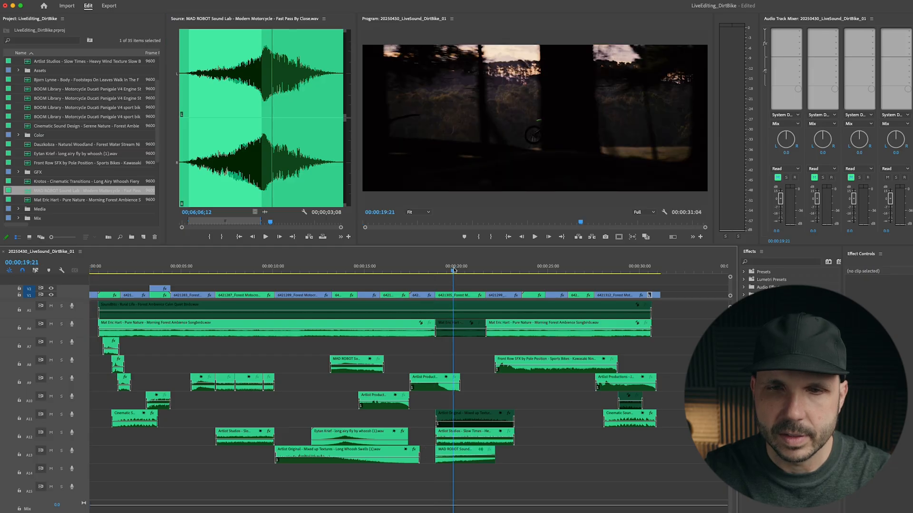
key("=")
key("=")
left_click_drag(422, 265, 538, 266)
left_click_drag(576, 460, 539, 459)
left_click(395, 460)
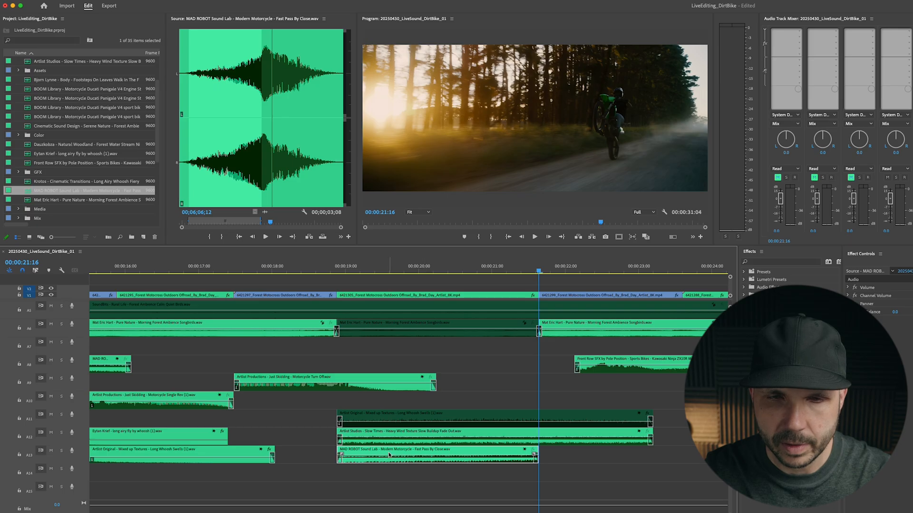
left_click_drag(388, 452, 362, 451)
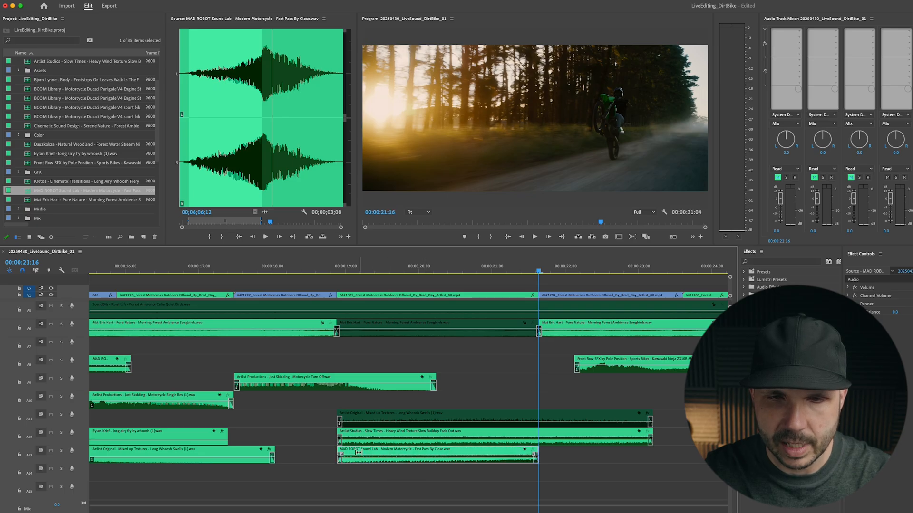
left_click(323, 269)
key("space")
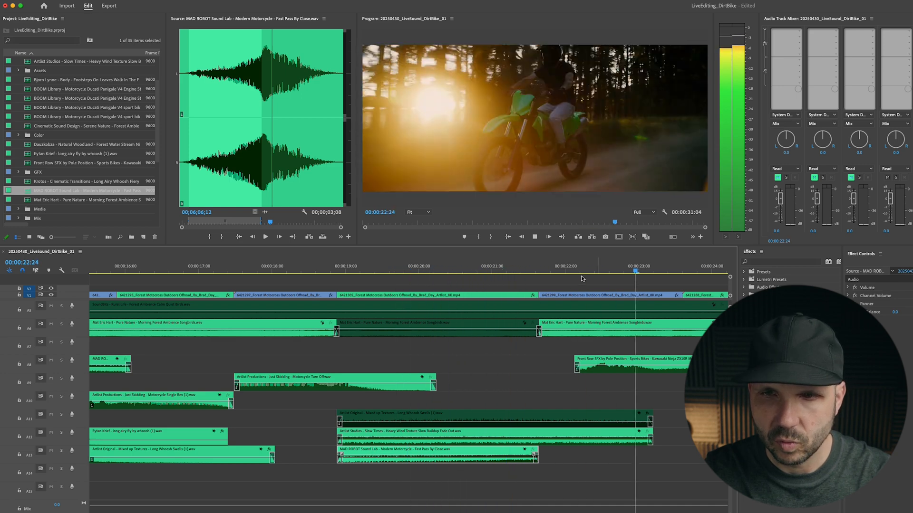
Shift the Front Row SFX sports bike clip on A8 earlier to start at about 00:00:21:20 and split it at 00:00:23:15
left_click(567, 265)
left_click_drag(567, 266, 574, 265)
left_click_drag(603, 357, 579, 357)
left_click_drag(542, 265, 682, 267)
key("minus")
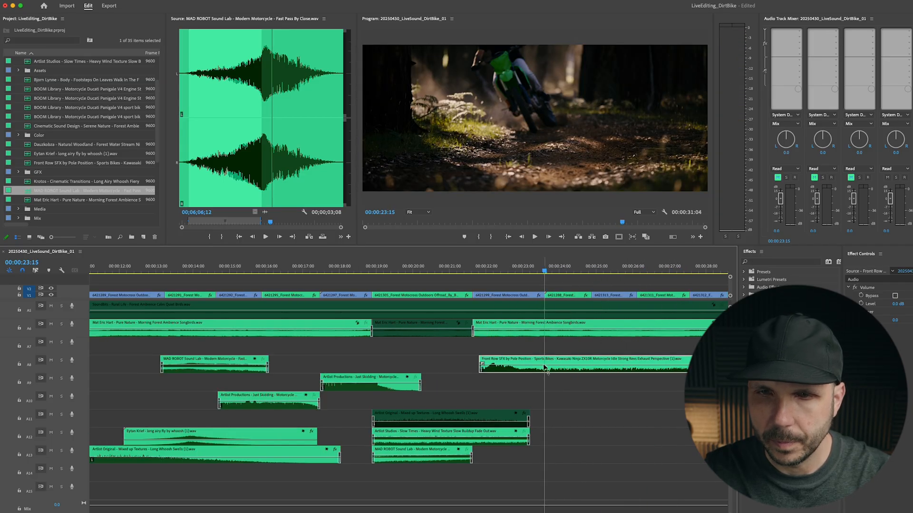
key("minus")
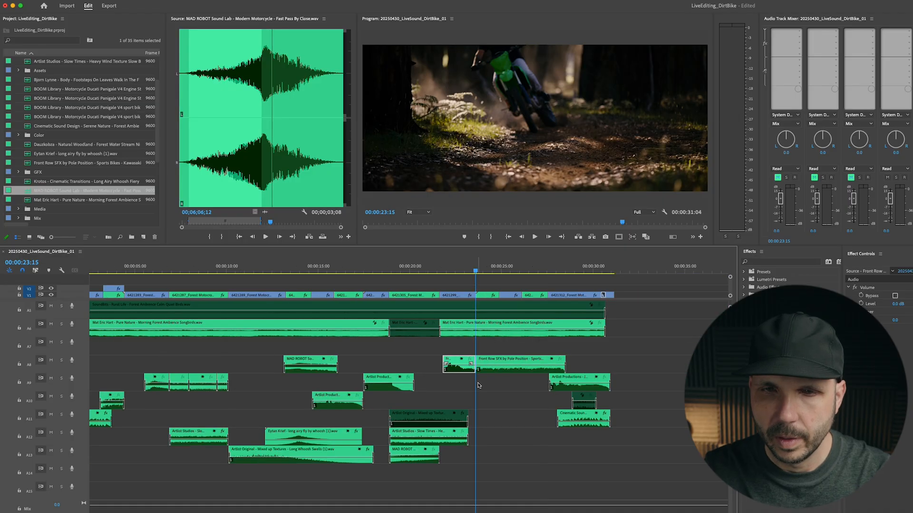
Deselect the clips, set the playhead to 00:00:22:02 at the road wheelie shot and save the project
left_click(542, 383)
left_click(442, 267)
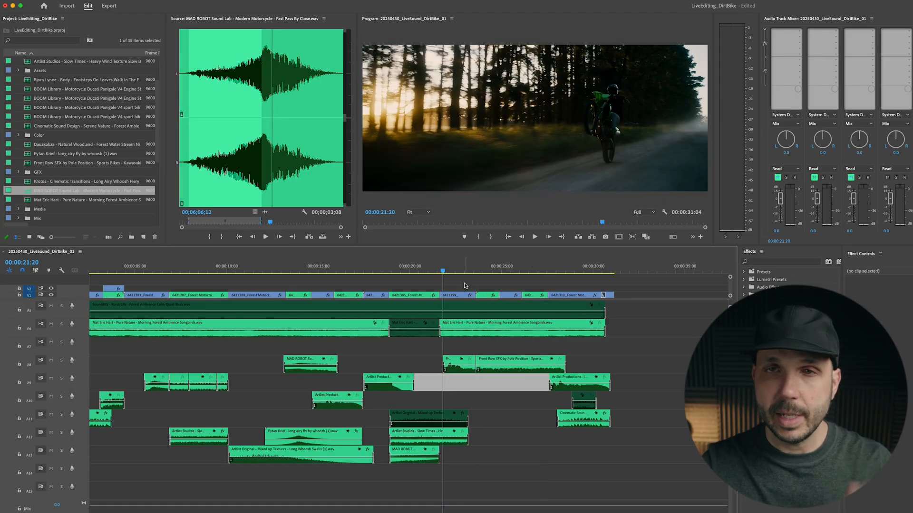
left_click_drag(443, 273, 446, 270)
key("cmd+s")
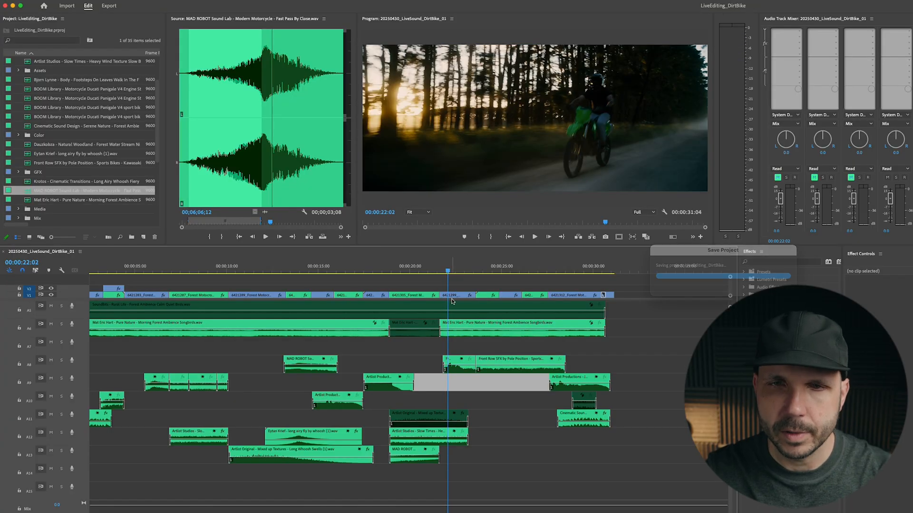
Switch to Artlist in the browser, search the sound effects for "impact" and audition the first four results
left_click_drag(0, 34, 308, 36)
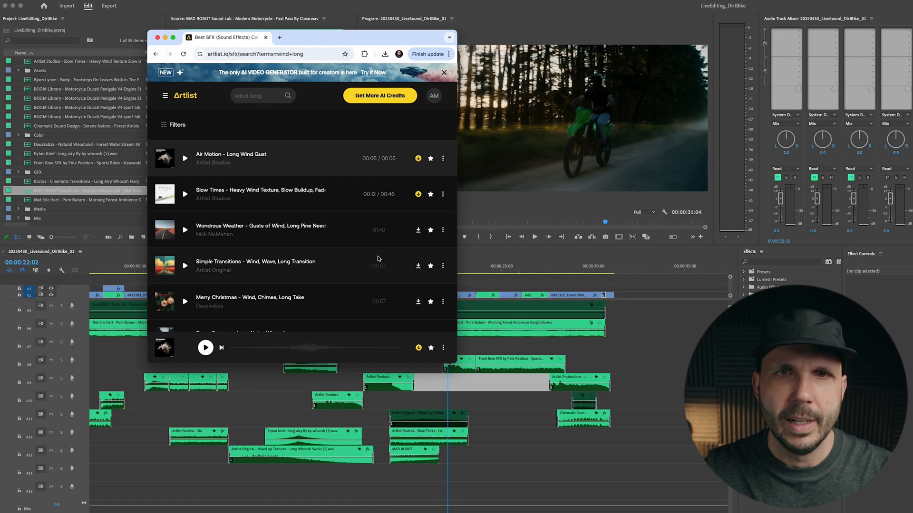
left_click_drag(456, 364, 738, 470)
left_click(345, 119)
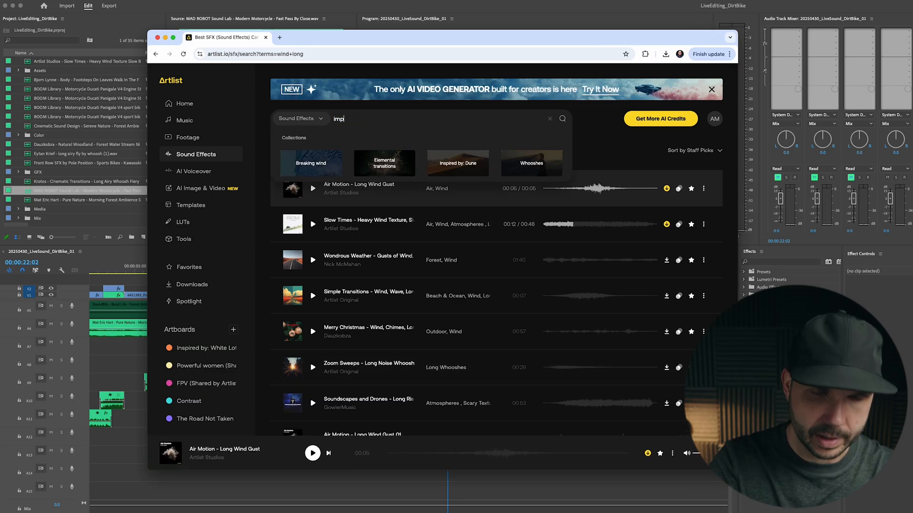
key("Return")
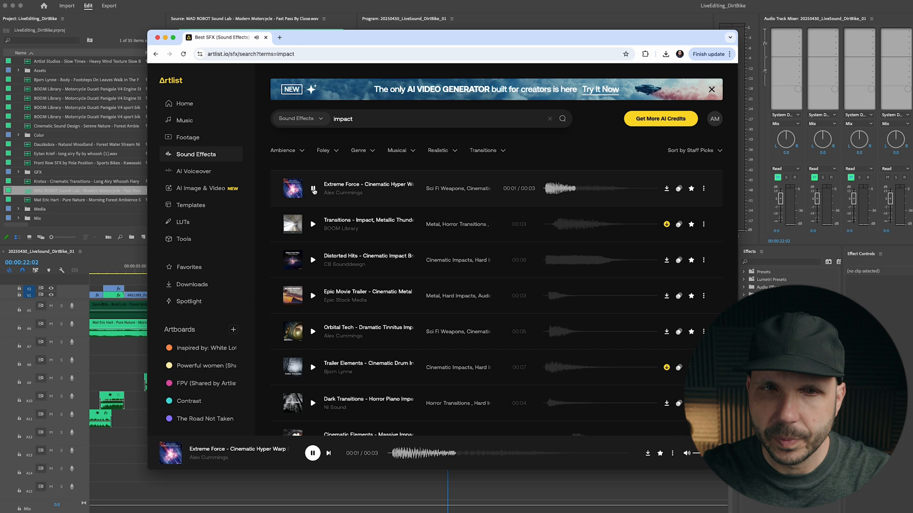
left_click(312, 224)
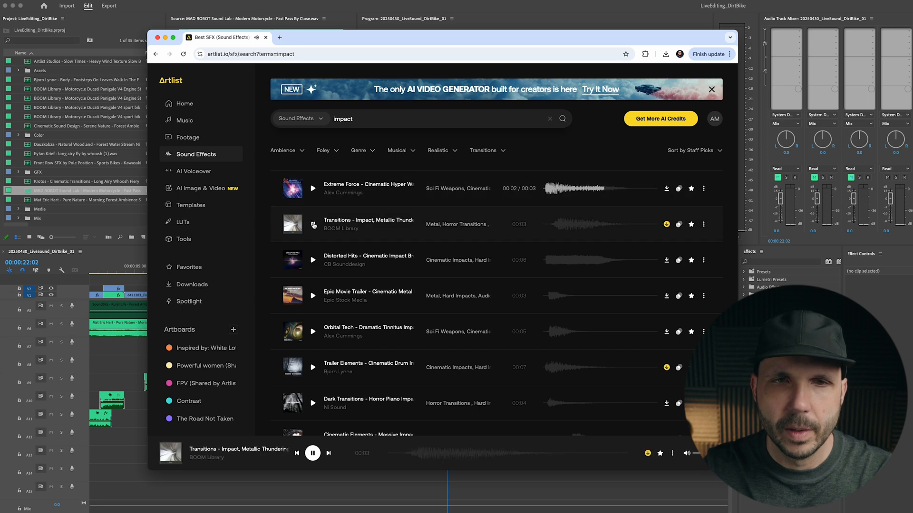
left_click(312, 259)
left_click(313, 295)
left_click(313, 296)
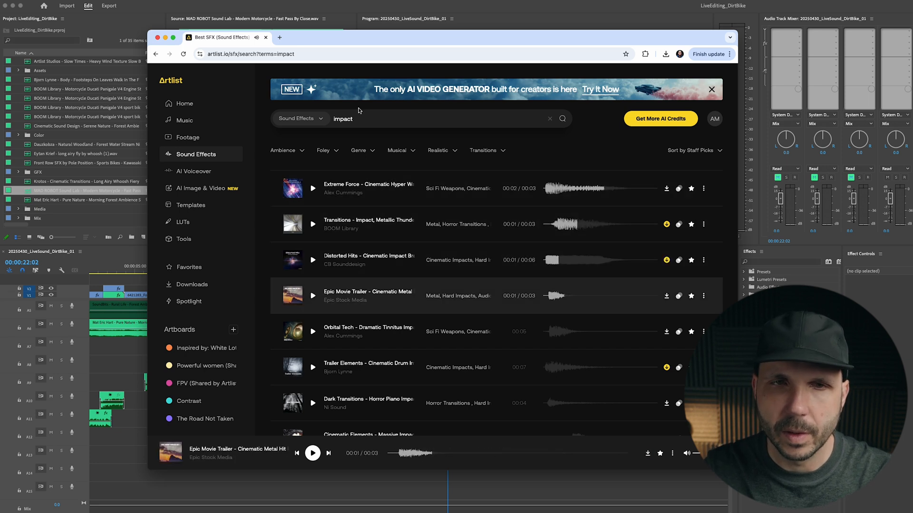
Search the Artlist sound effects for "body fall" and audition the first five results
left_click(351, 123)
key("super+a")
type("body fall")
key("Return")
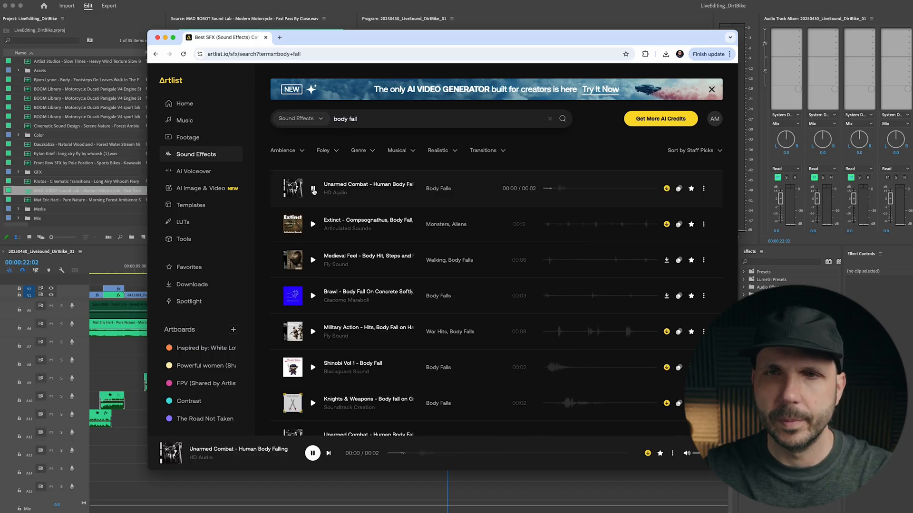
left_click(313, 224)
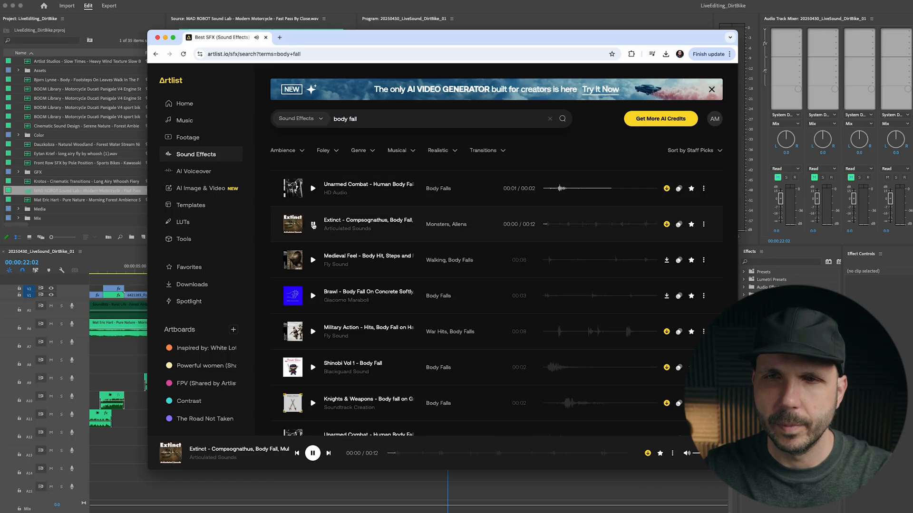
left_click(313, 261)
left_click(314, 296)
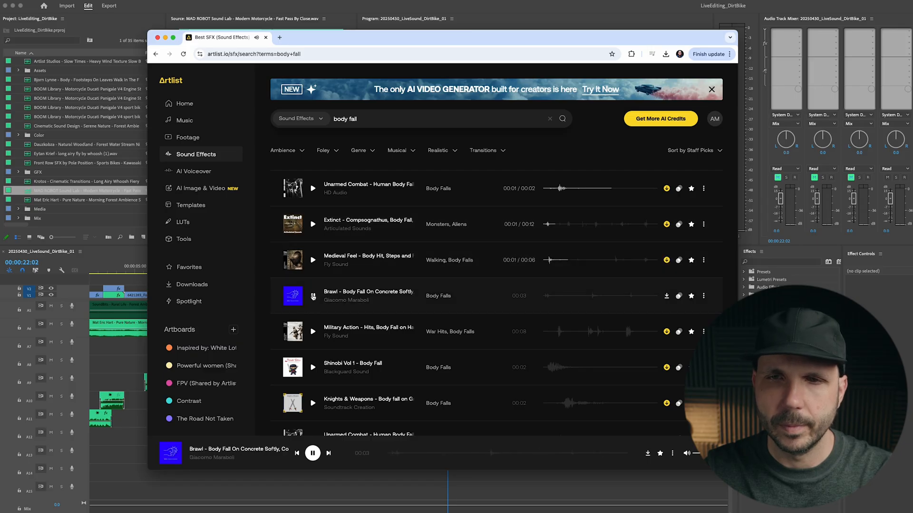
left_click(312, 331)
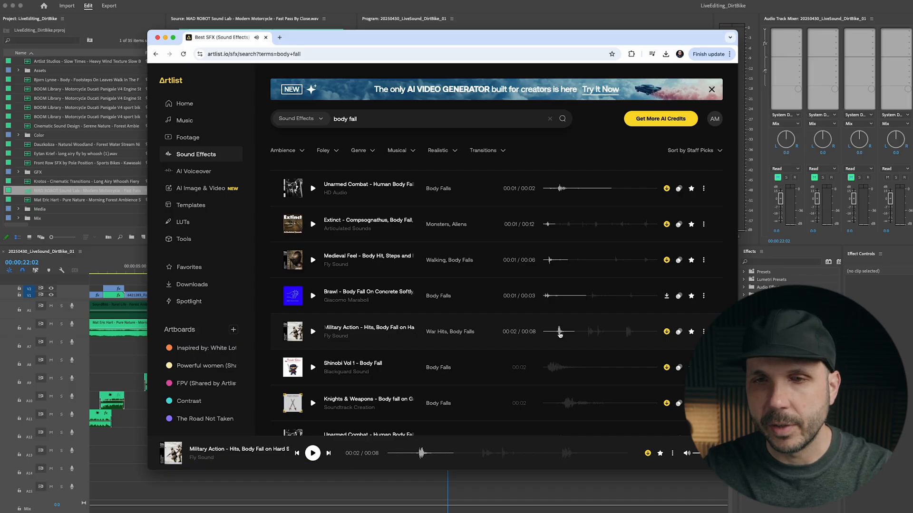
Download the Military Action - Hits, Body Fall sound by Fly Sound and audition Shinobi Vol 1 - Body Fall
left_click(665, 332)
left_click(697, 332)
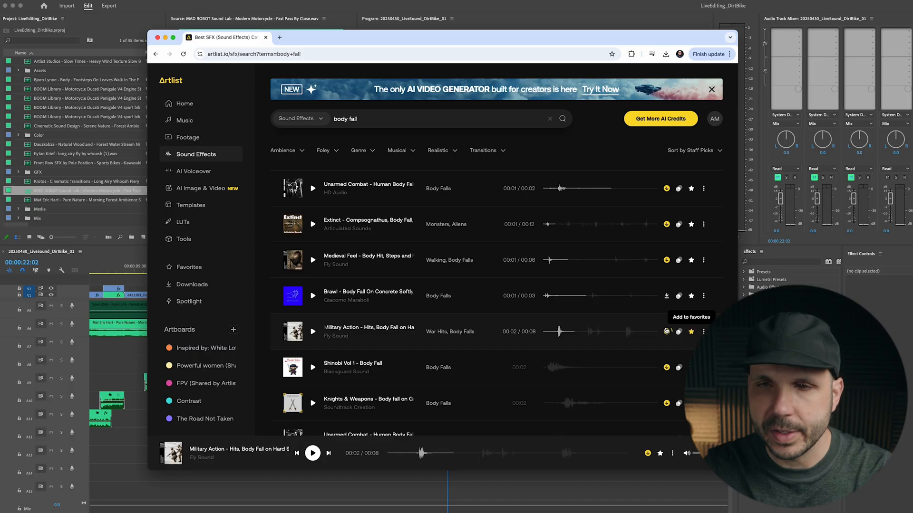
left_click(313, 367)
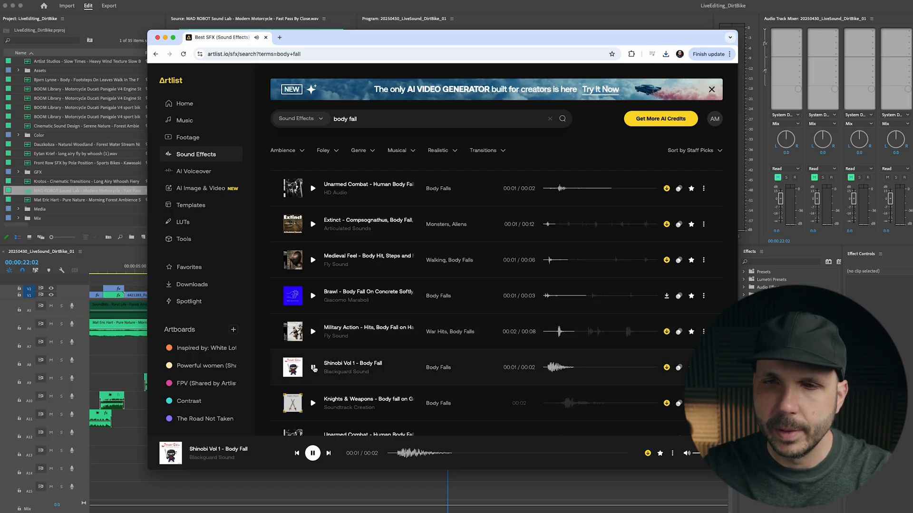
Return to Premiere Pro, place the downloaded Fly Sound Military Action clip on A11 just past the video's end and play its beginning
left_click_drag(415, 37, 0, 30)
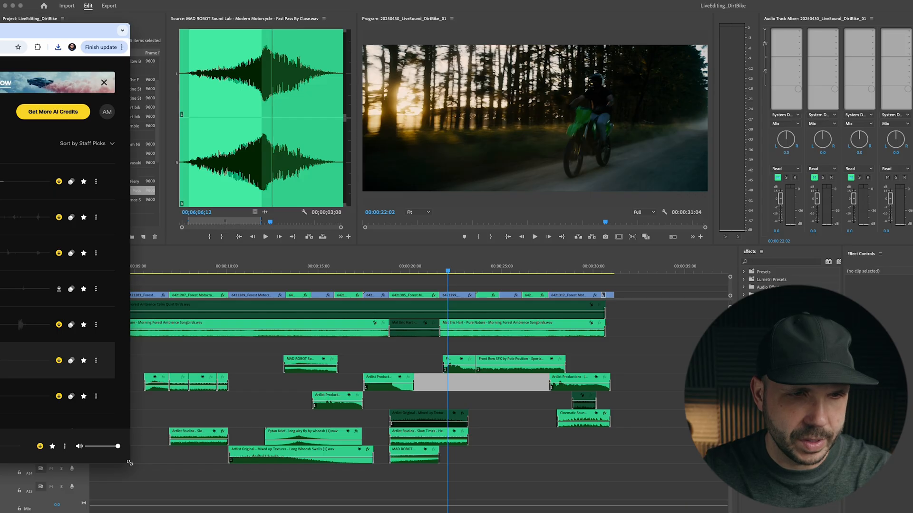
left_click_drag(130, 463, 0, 458)
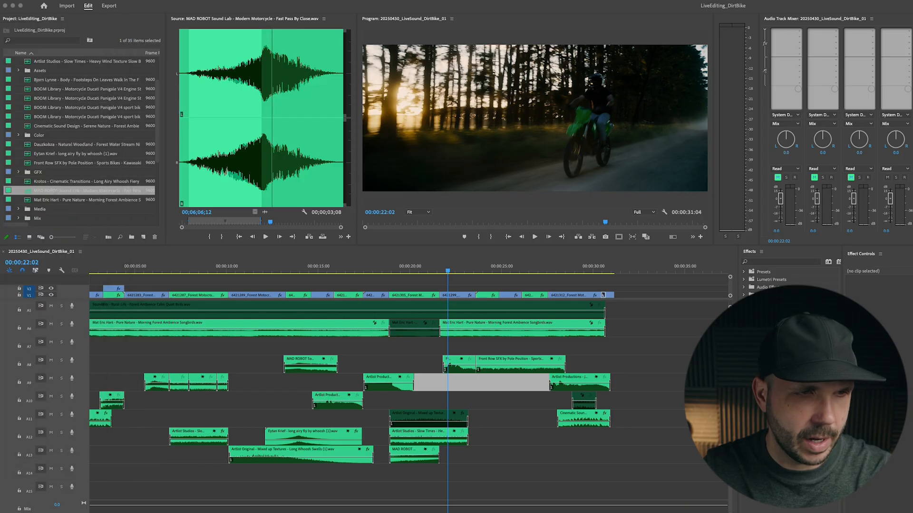
left_click(268, 388)
key("minus")
left_click_drag(0, 428, 409, 422)
left_click_drag(296, 273, 418, 273)
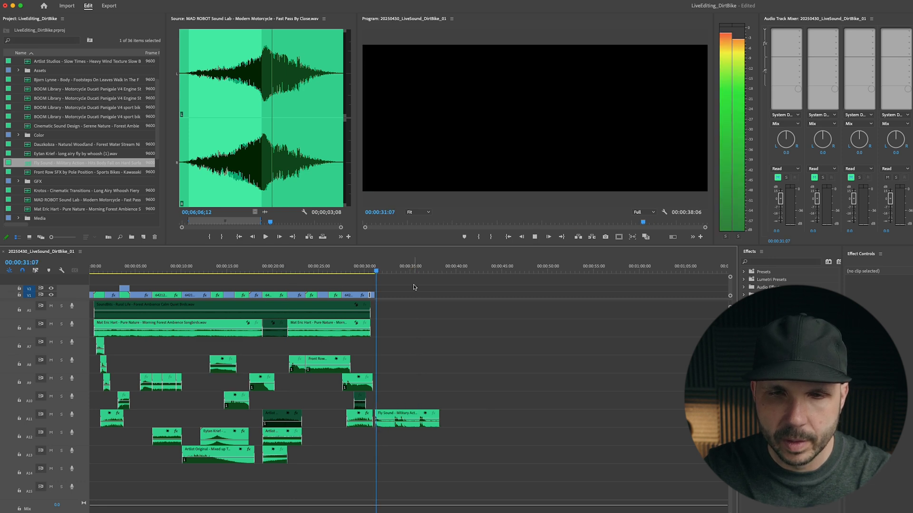
key("space")
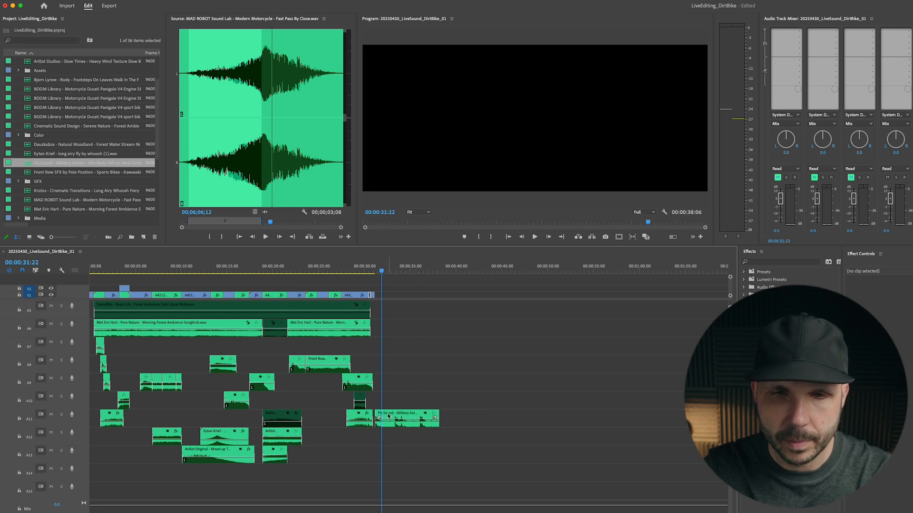
Trim the end of the Fly Sound Military Action clip on A11 to 00:00:31:22
left_click(413, 418)
left_click(410, 388)
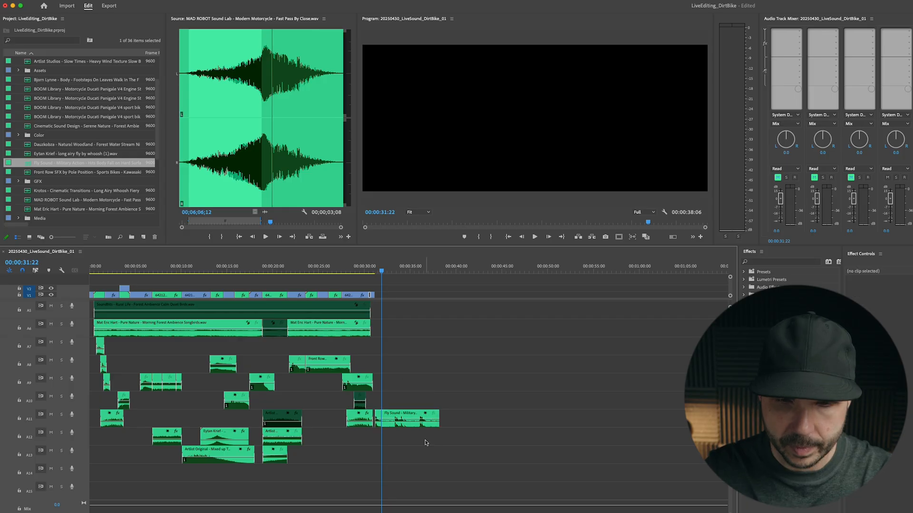
key("w")
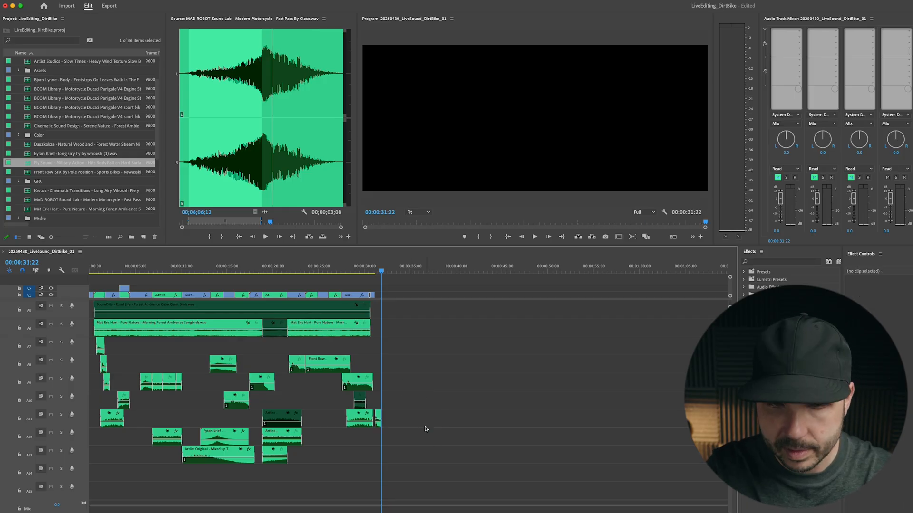
Move the trimmed Fly Sound impact clip to A10 beneath the wheelie shot's landing, shortly after 00:00:22:00, without shifting the other clips
left_click_drag(286, 268, 290, 271)
key("equal")
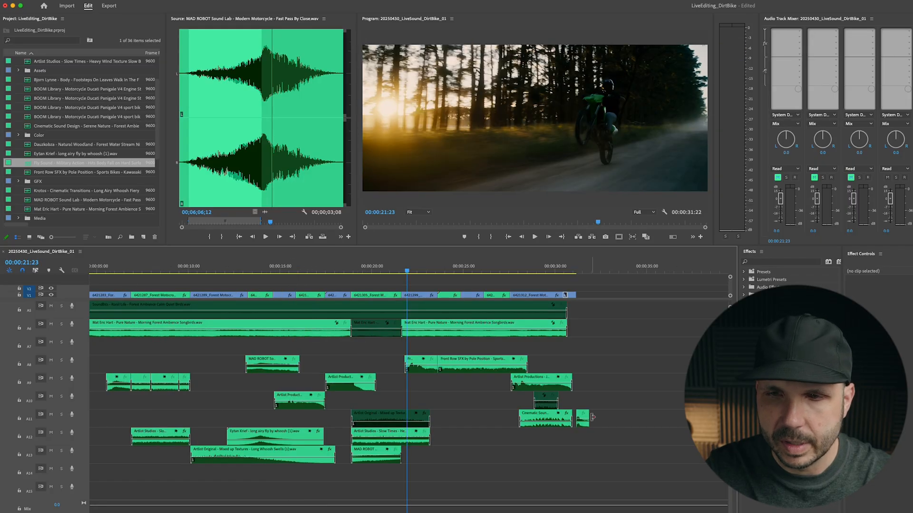
key("equal")
key("equal")
key("equal")
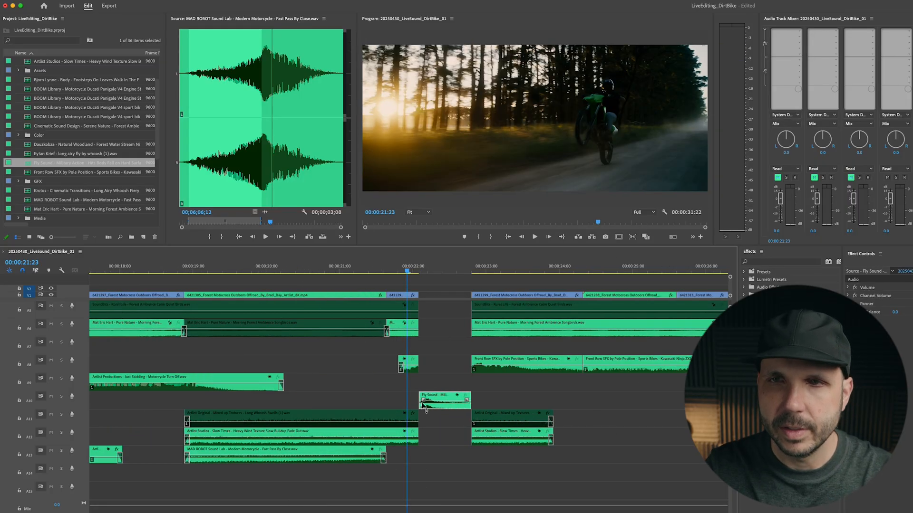
key("minus")
key("minus")
key("minus")
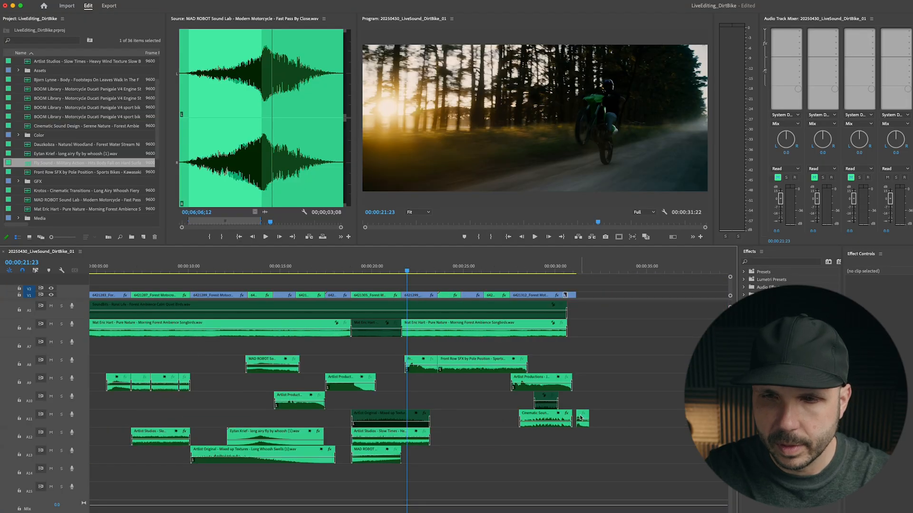
key("equal")
key("equal")
key("equal")
key("equal")
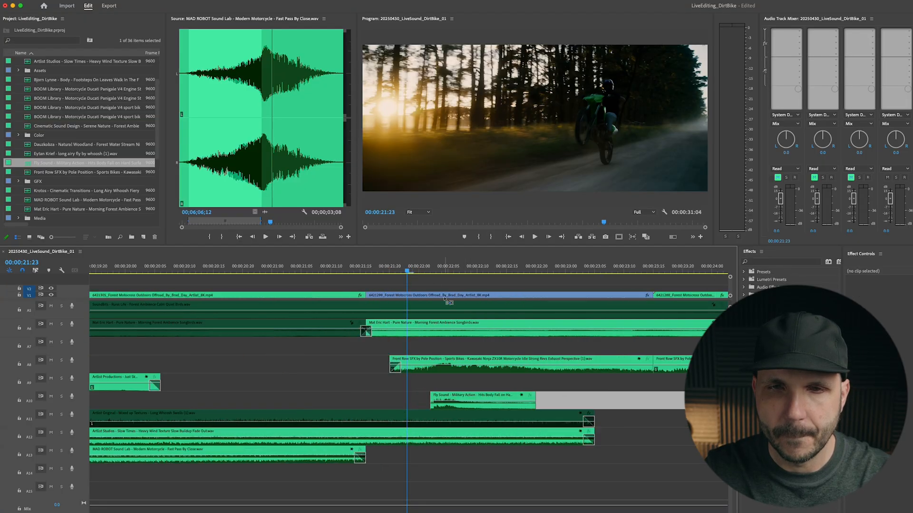
Align the start of the Fly Sound impact on A10 with the landing at 00:00:22:02 and play the passage
left_click(425, 266)
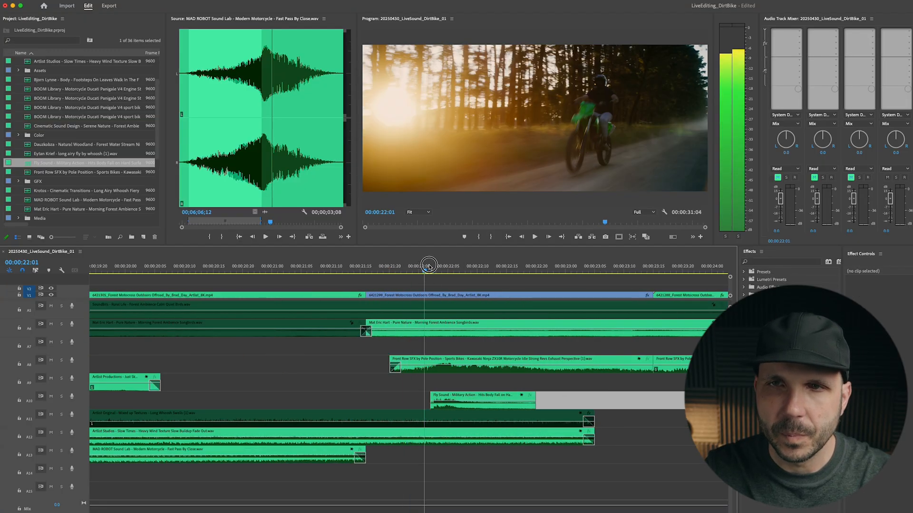
key("Right")
left_click_drag(483, 398, 430, 397)
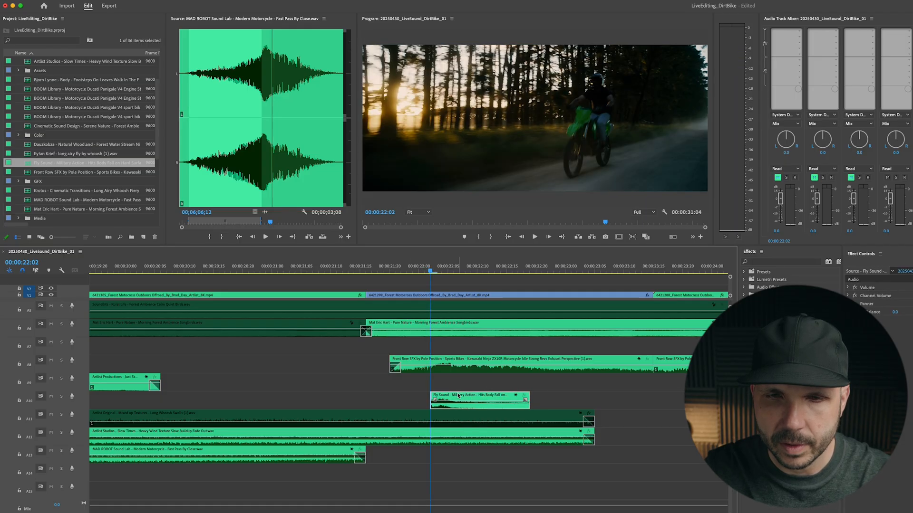
left_click(376, 270)
key("space")
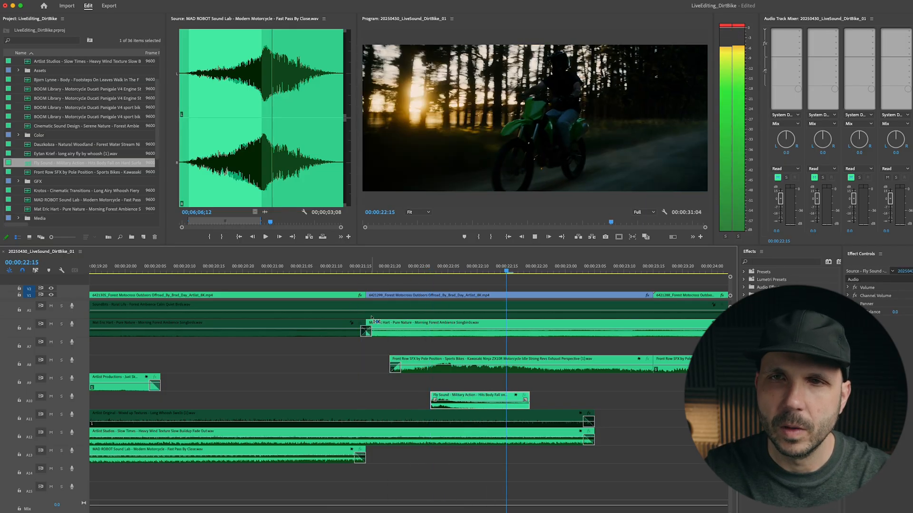
Solo track A10 and play the landing to hear the Fly Sound impact alone
key("minus")
key("space")
left_click(331, 386)
left_click(62, 398)
left_click(404, 270)
key("space")
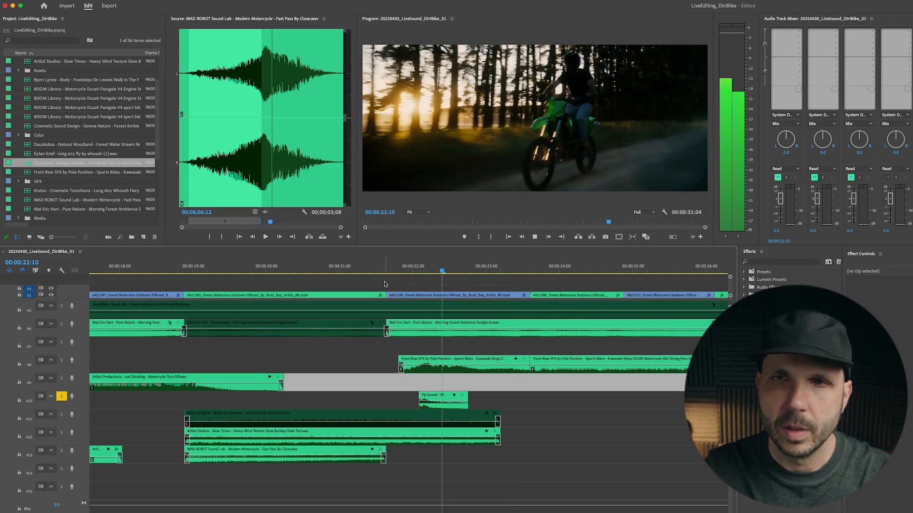
key("space")
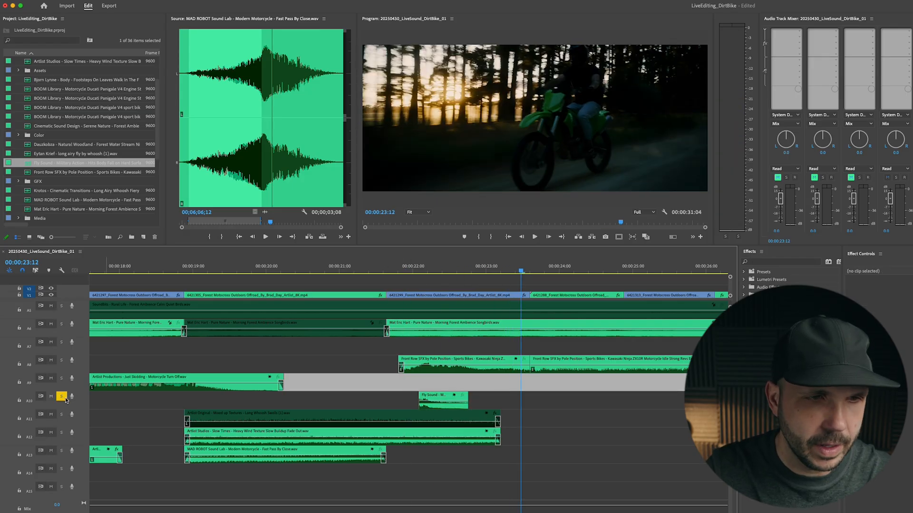
Turn off the solo on track A10 and save the project
left_click(256, 402)
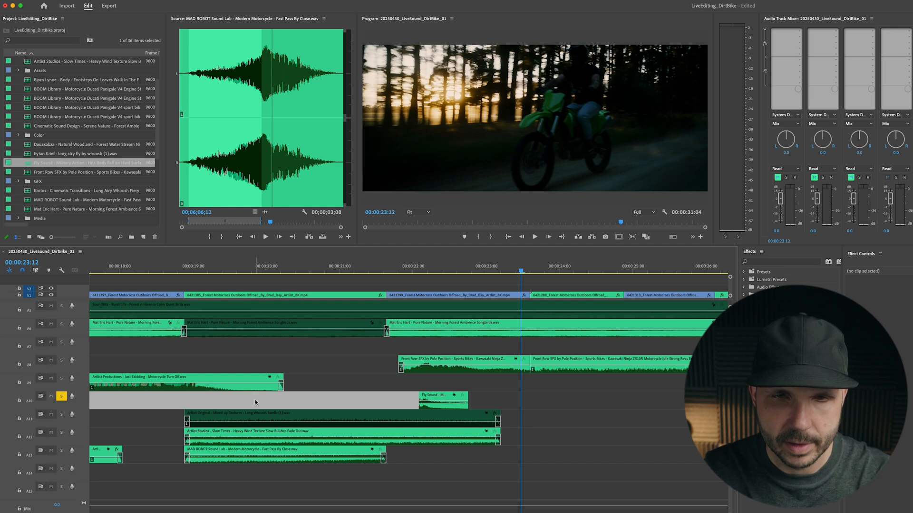
left_click(255, 402)
left_click(63, 398)
key("super+s")
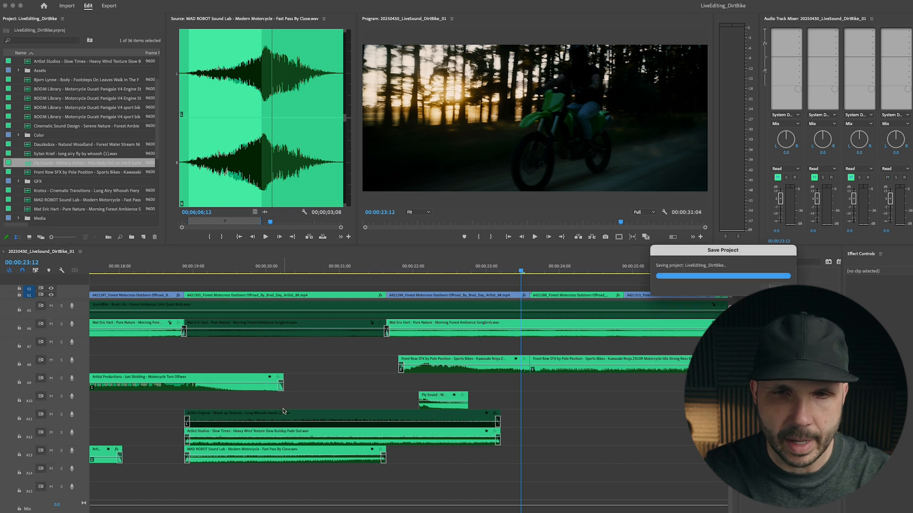
Scrub from the opening to the spinning wheel close-up at 00:00:09:02 and save the project
scroll(308, 410, "down", 5)
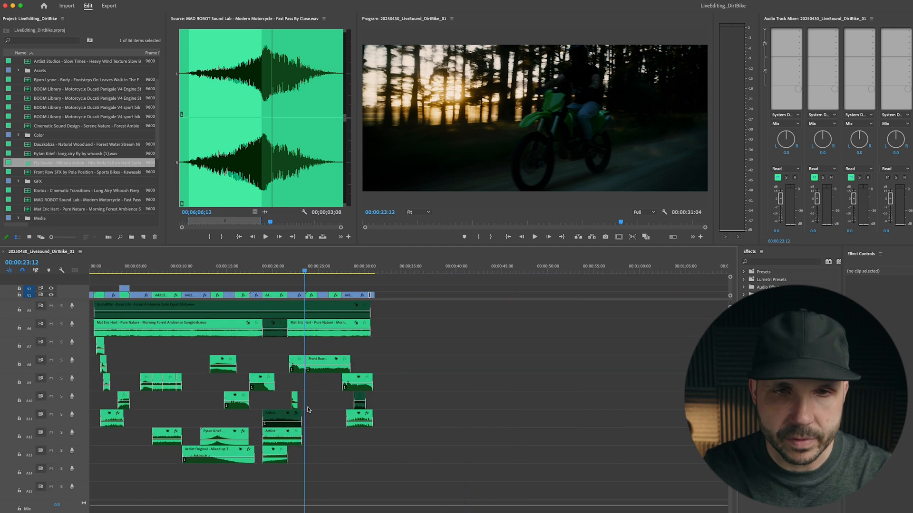
scroll(308, 410, "up", 3)
left_click_drag(472, 404, 572, 399)
left_click_drag(114, 272, 137, 272)
left_click_drag(152, 272, 255, 271)
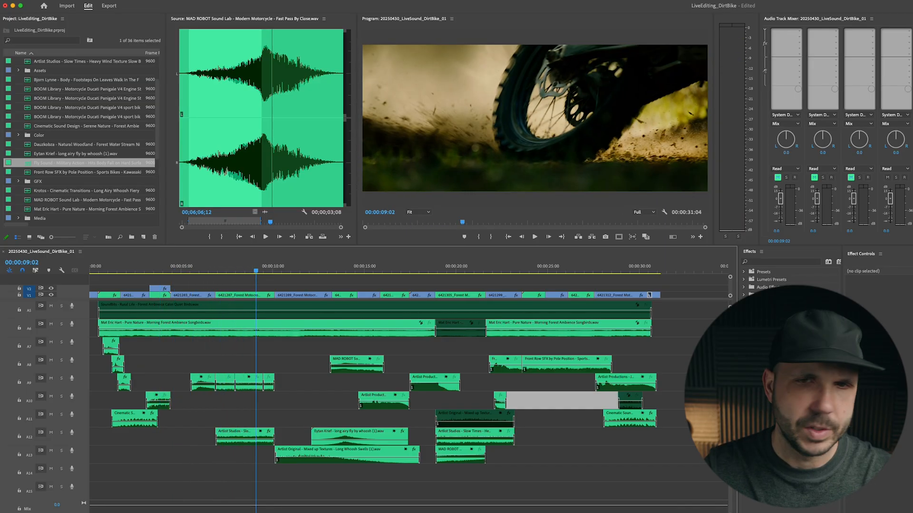
key("minus")
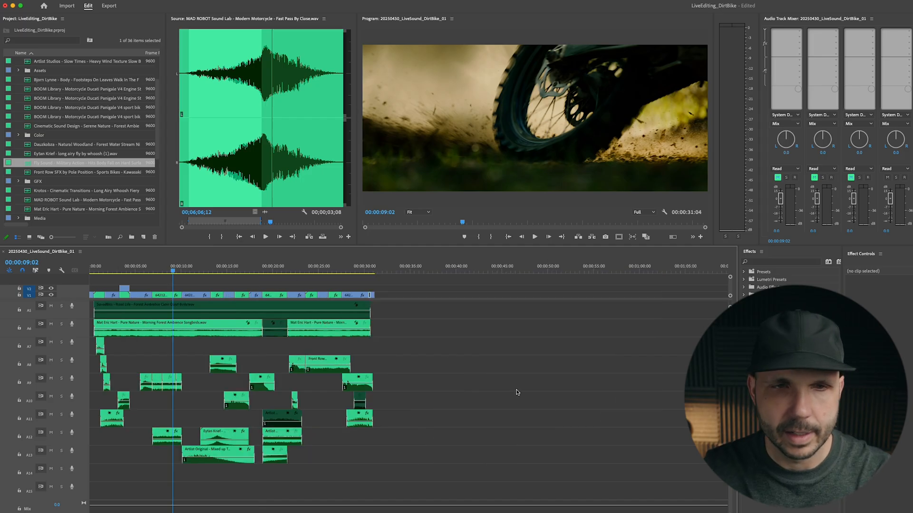
key("ctrl+s")
Switch to Artlist in the browser and search the sound effects for "dirt"
key("super+Tab")
left_click_drag(504, 410, 681, 454)
left_click(375, 130)
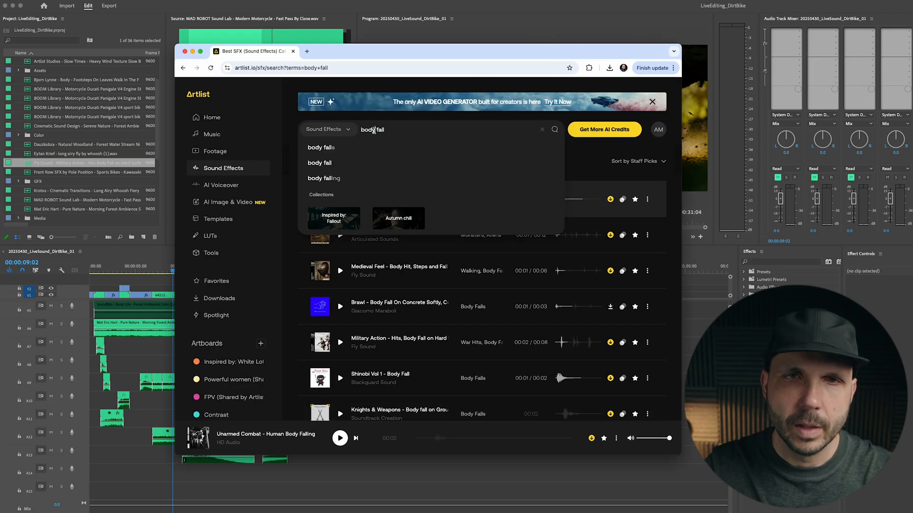
left_click(375, 130)
left_click_drag(394, 129, 348, 134)
type("dirt")
key("Return")
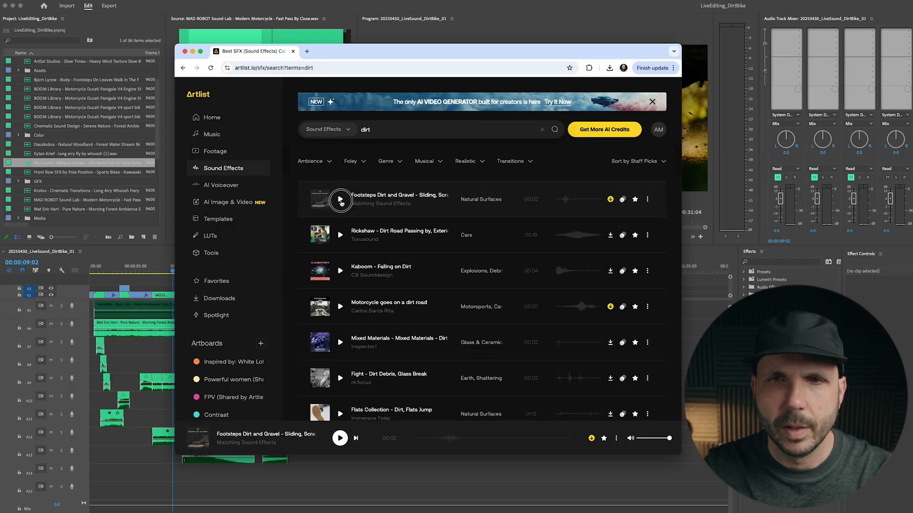
Audition the first three dirt results and download Kaboom - Falling on Dirt by CB Sounddesign
left_click(340, 200)
left_click(340, 234)
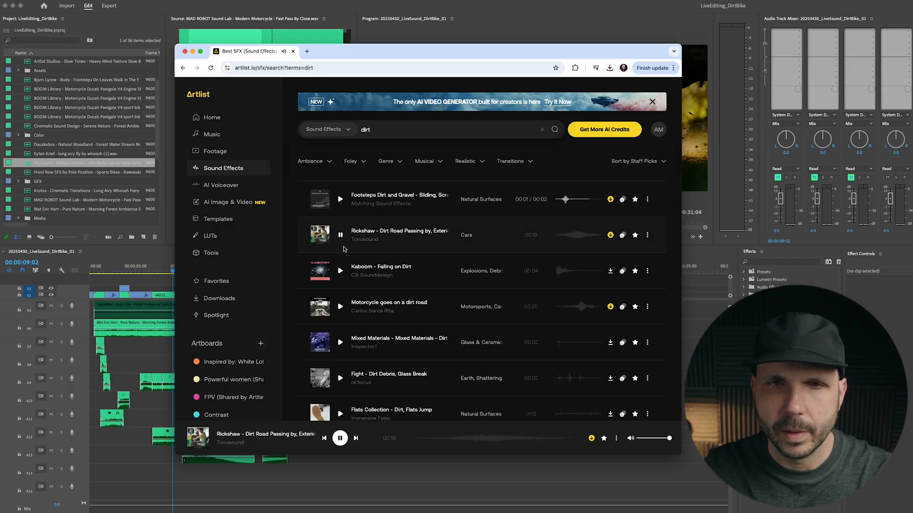
left_click(341, 271)
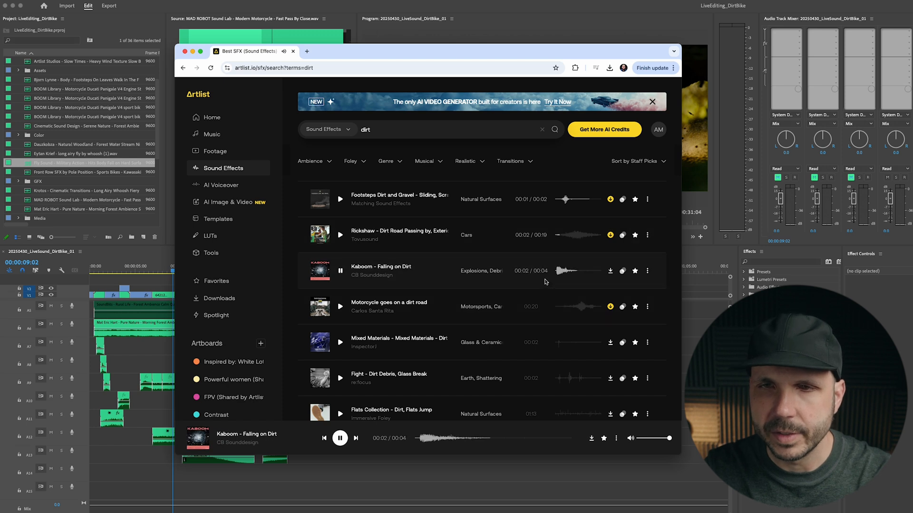
left_click(564, 272)
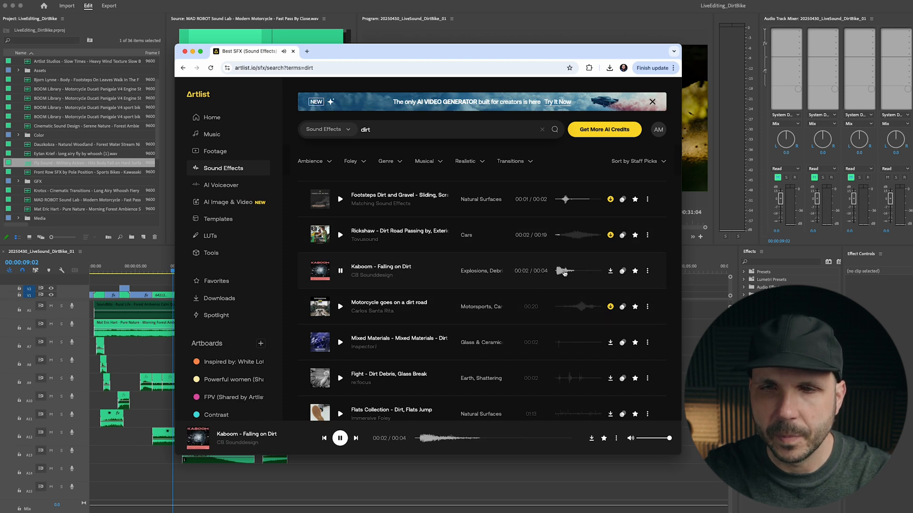
left_click(610, 272)
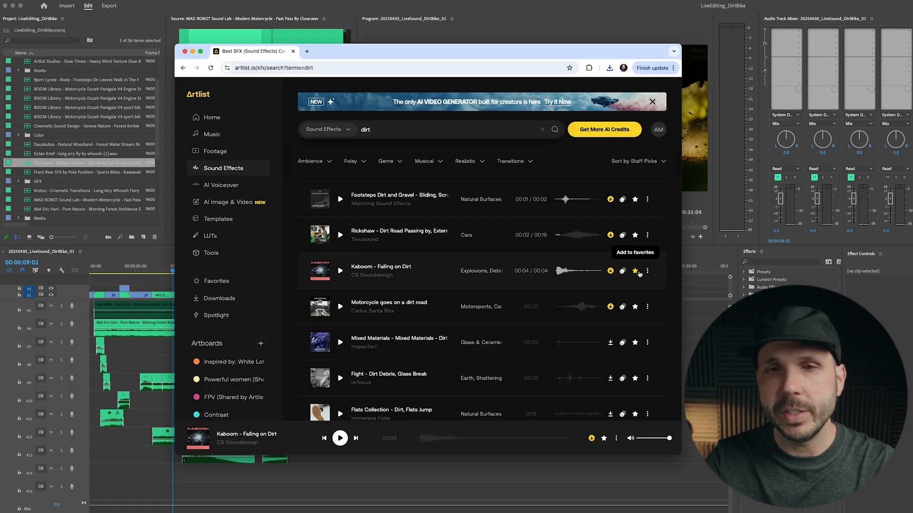
Audition Motorcycle goes on a dirt road and download it
left_click(340, 307)
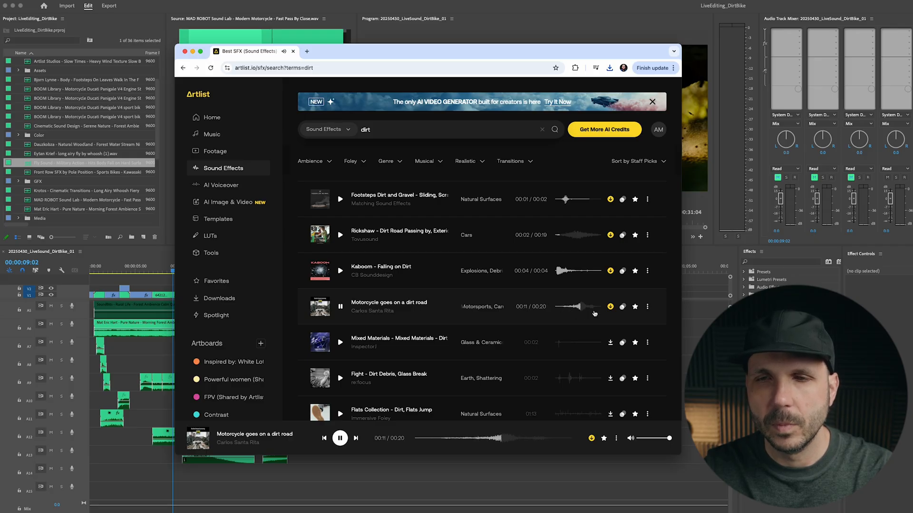
left_click(610, 306)
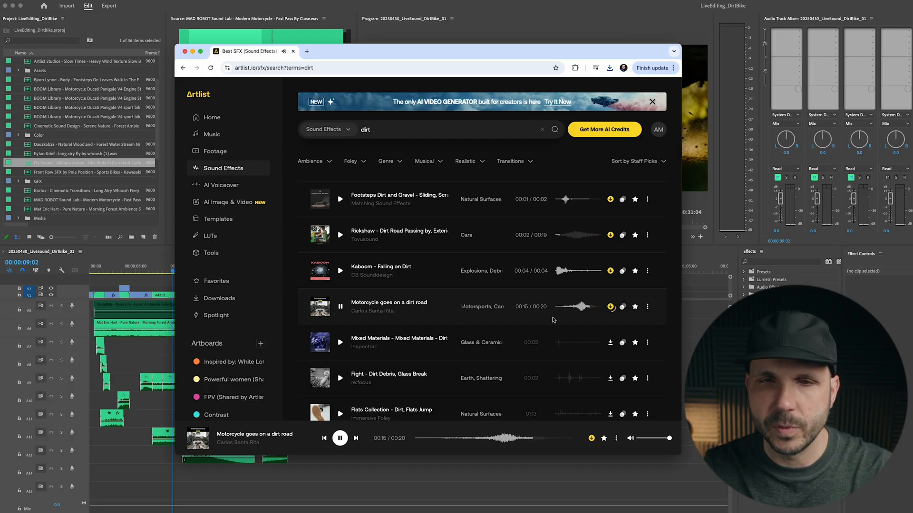
left_click(340, 307)
Return to Premiere Pro, place the downloaded Kaboom - Falling on Dirt clip on A10 past the video's end and play its beginning
left_click_drag(408, 55, 0, 54)
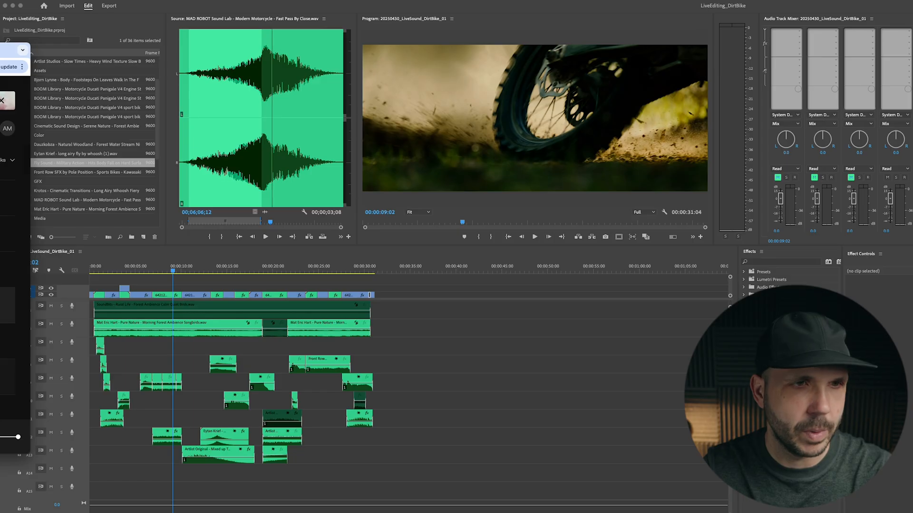
left_click(29, 464)
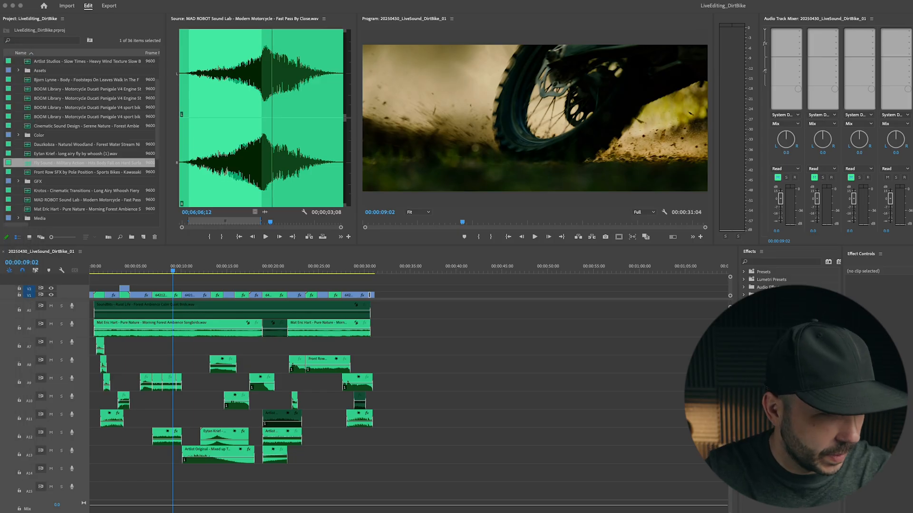
left_click(418, 393)
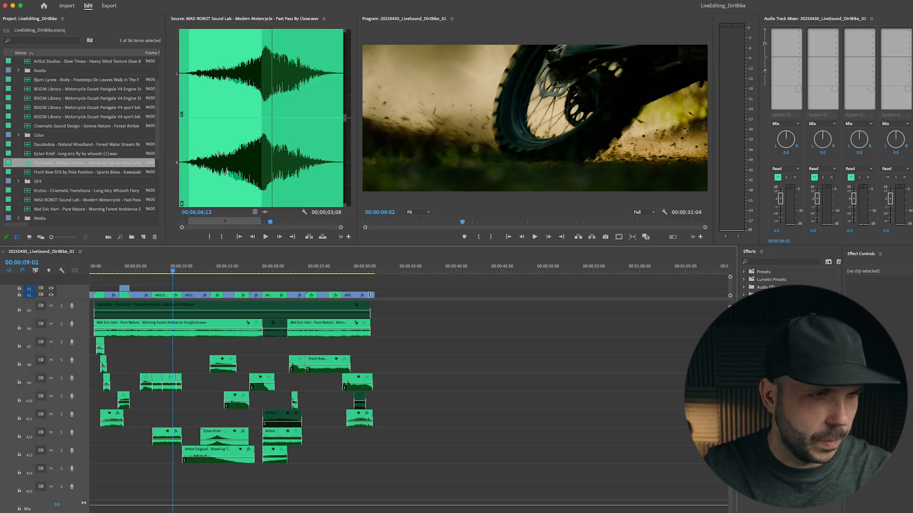
left_click_drag(895, 381, 397, 401)
left_click(393, 271)
key("space")
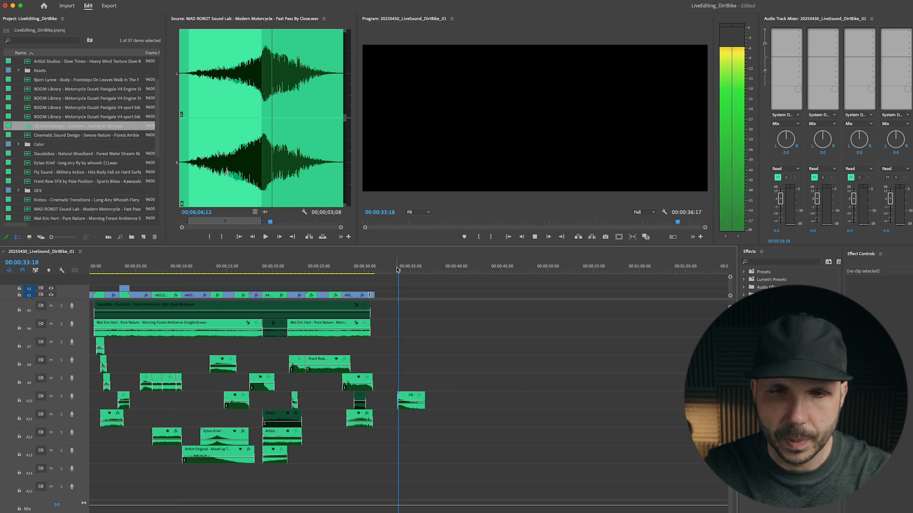
Ripple-trim the start of the Kaboom - Falling on Dirt clip, closing the gap before it, and play the shortened clip
key("space")
left_click_drag(398, 270, 403, 269)
key("q")
key("q")
key("space")
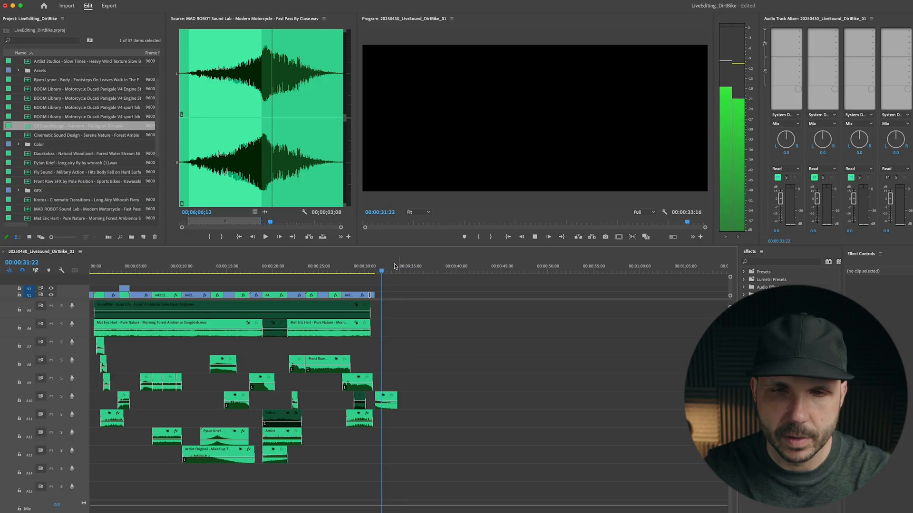
key("space")
Move the Kaboom - Falling on Dirt clip to A14, starting at about 00:00:10:04 under the rider kicking up dirt
left_click_drag(160, 271, 182, 272)
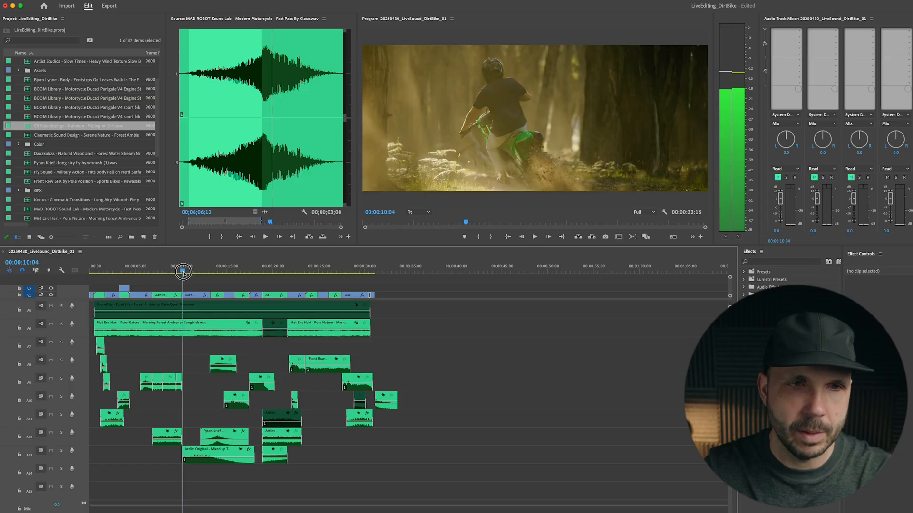
left_click_drag(383, 397, 190, 471)
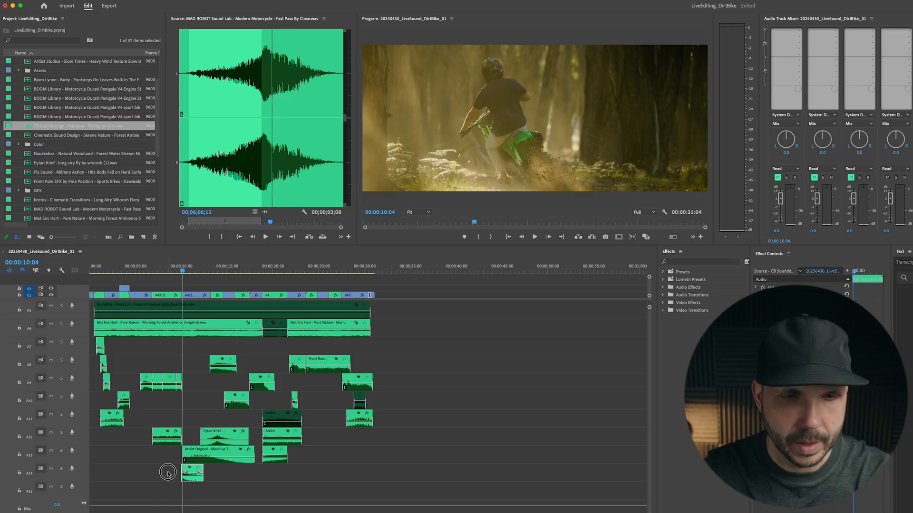
left_click(228, 479)
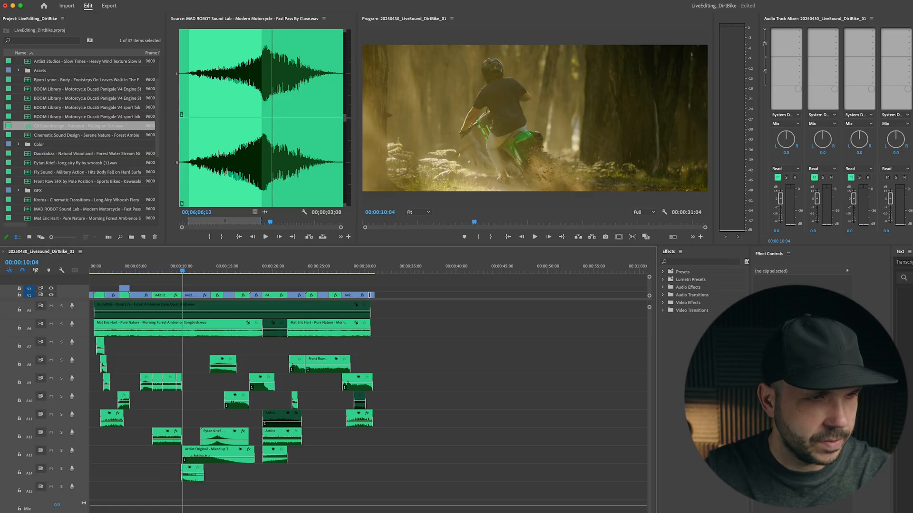
Place the downloaded Motorcycle goes on a dirt road clip on A12 at about 00:00:34:00, return to the sequence start and save the project
left_click_drag(324, 511, 404, 435)
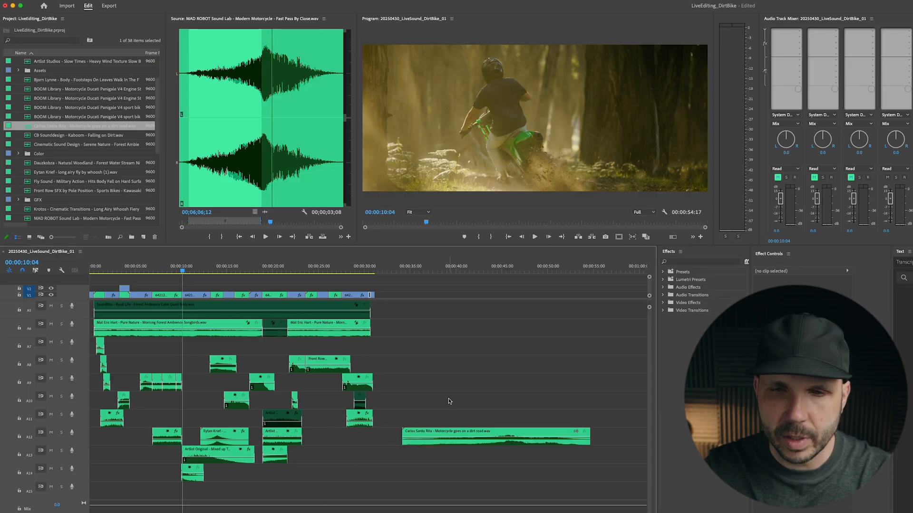
key("Home")
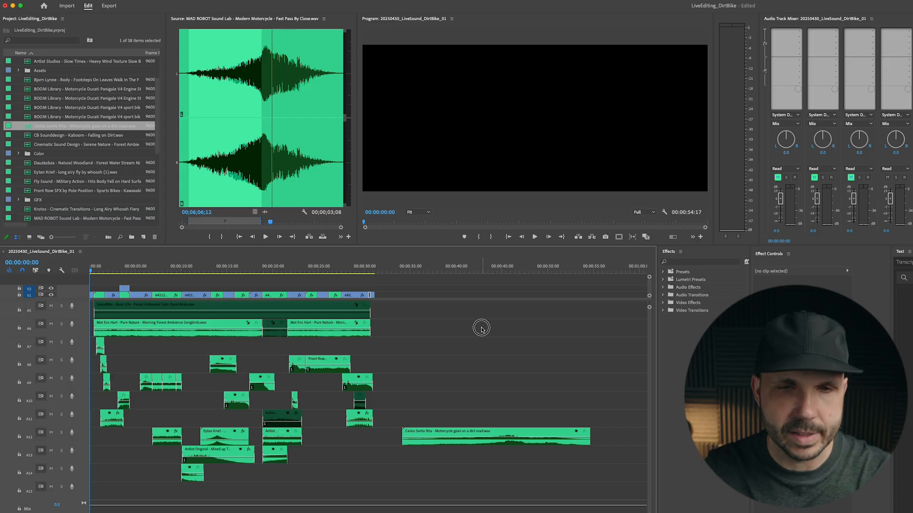
key("super+s")
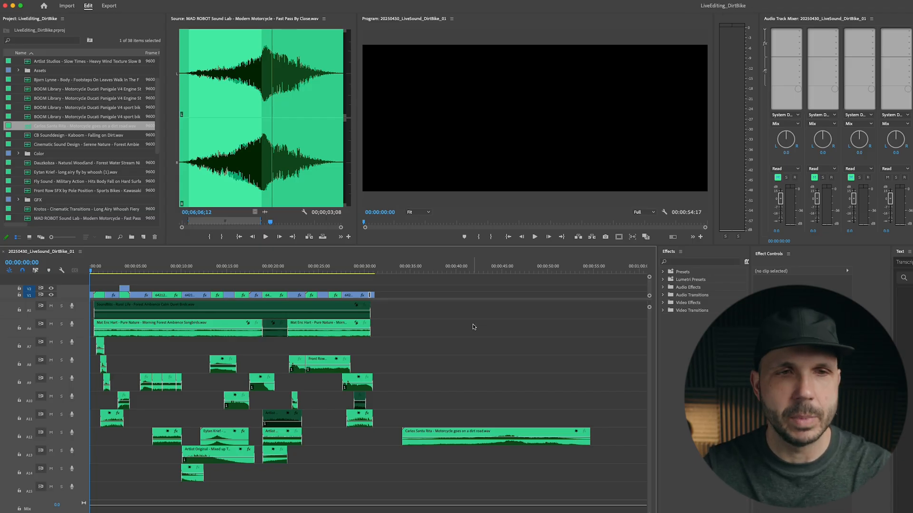
Play the sequence from its beginning and park the playhead at about 00:00:04:02, where the front-on riding shot begins
scroll(474, 323, "up", 5)
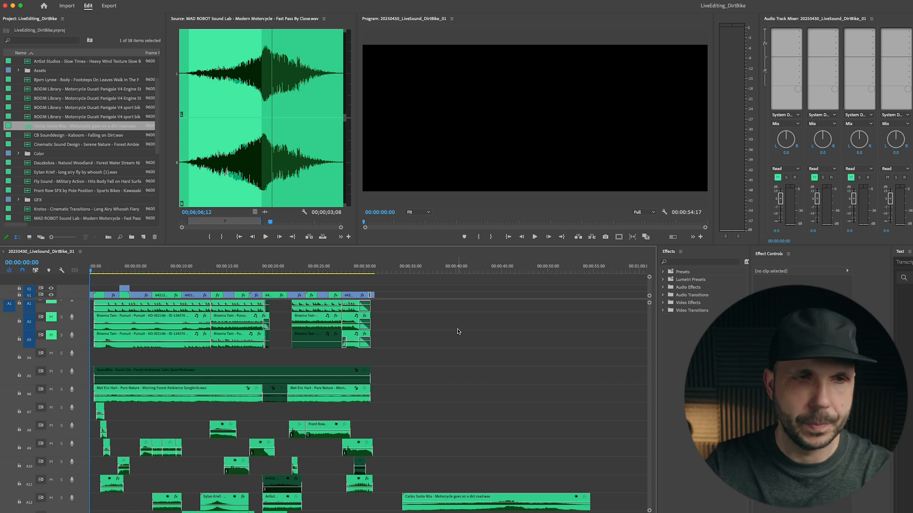
key("space")
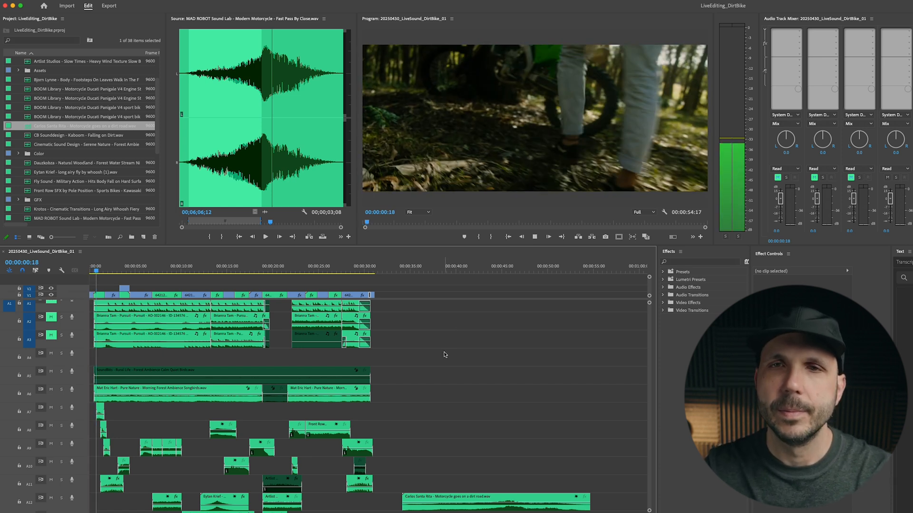
key("=")
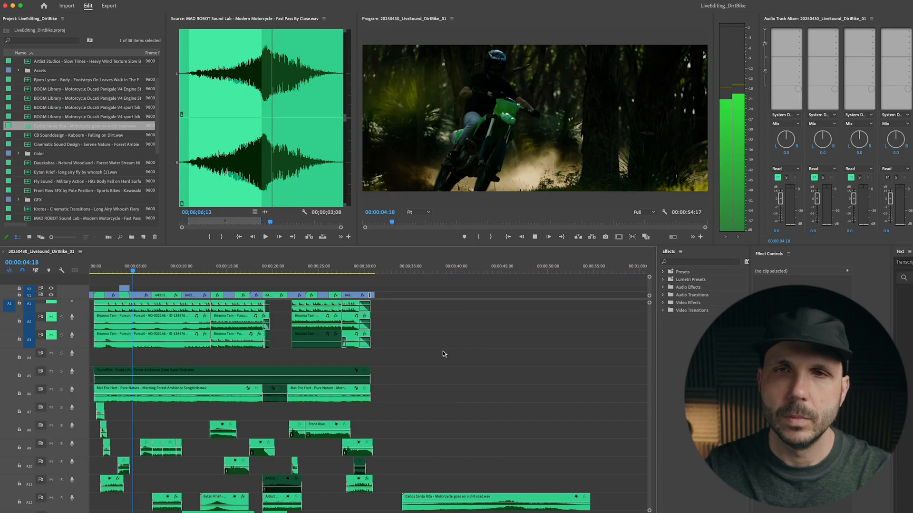
key("=")
left_click_drag(225, 269, 243, 269)
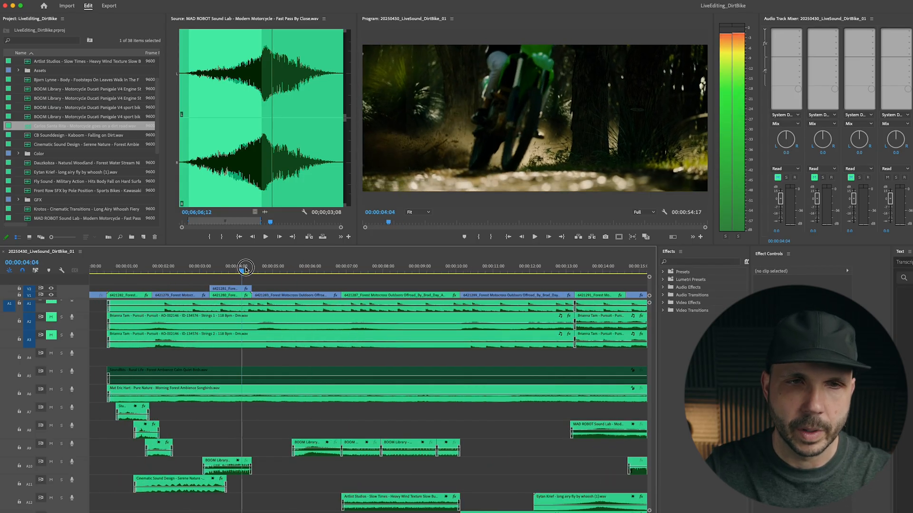
key("space")
left_click(239, 268)
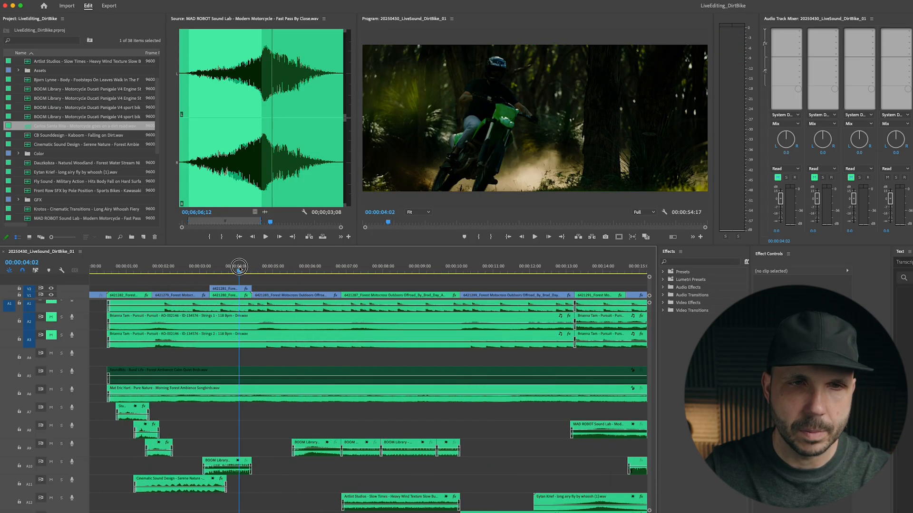
Extend the end of the BOOM Library Motorcycle Ducati clip on A10 to about 00:00:05:14, meeting the A9 engine clips, and play it
left_click_drag(259, 463, 294, 463)
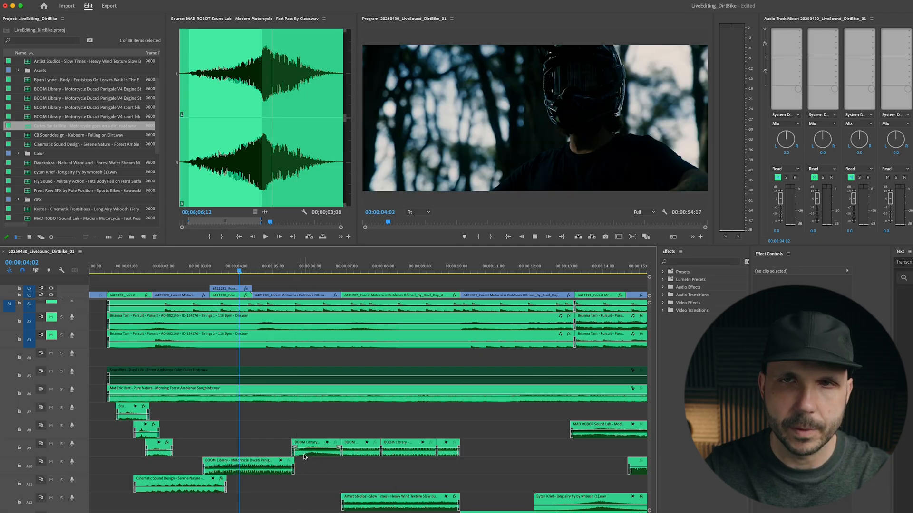
key("space")
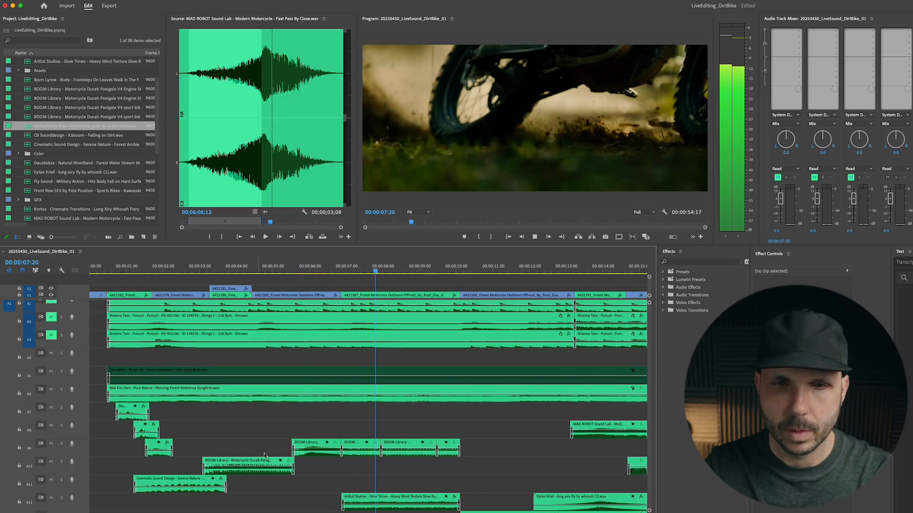
Shift the group of four BOOM Library engine clips on A9 earlier to start at about 00:00:04:04 and play the result
left_click(257, 269)
left_click_drag(256, 270, 252, 271)
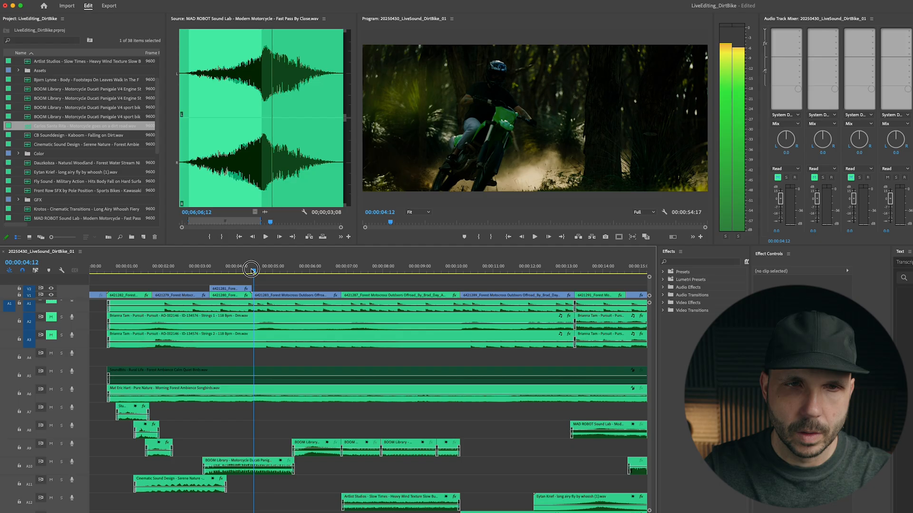
left_click_drag(299, 413, 472, 444)
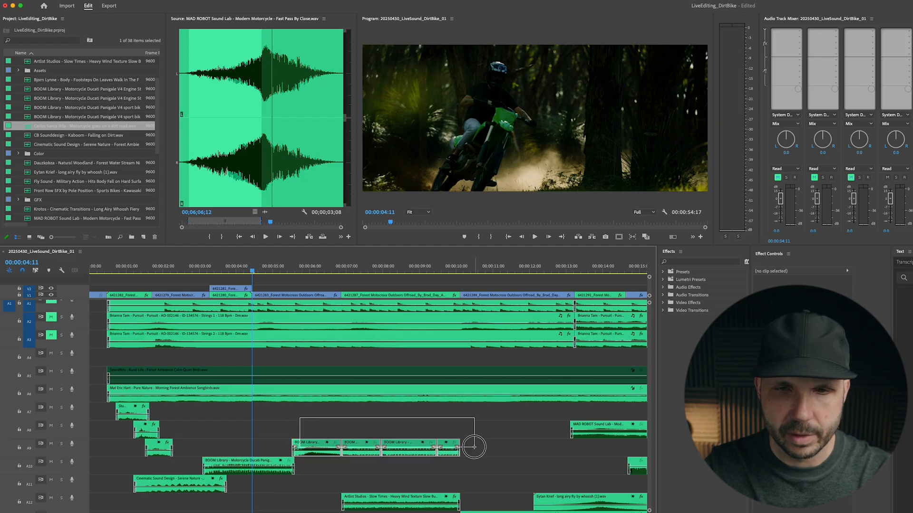
left_click_drag(369, 444, 270, 447)
left_click(233, 266)
left_click(281, 425)
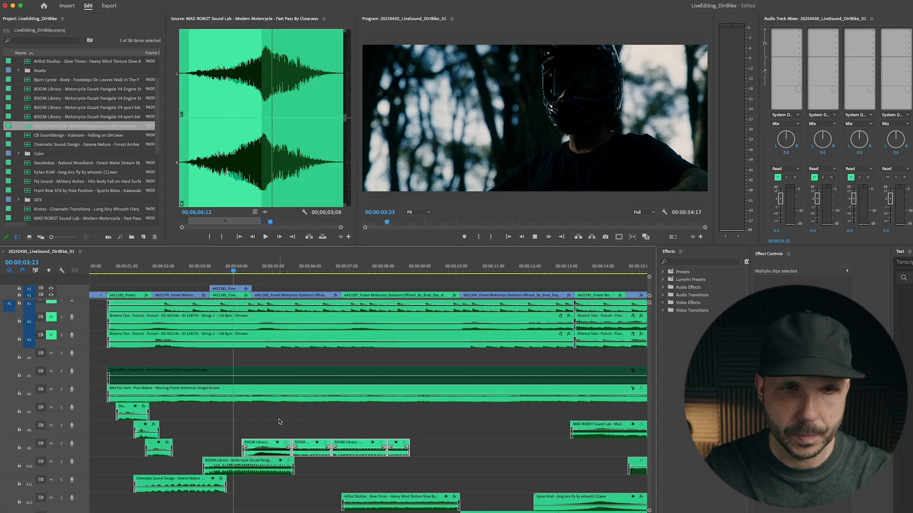
key("space")
Shorten the BOOM Library clip on A10 to end at about 00:00:04:10 and replay its handover to the A9 engine clips
left_click_drag(294, 468, 242, 468)
left_click(236, 267)
key("space")
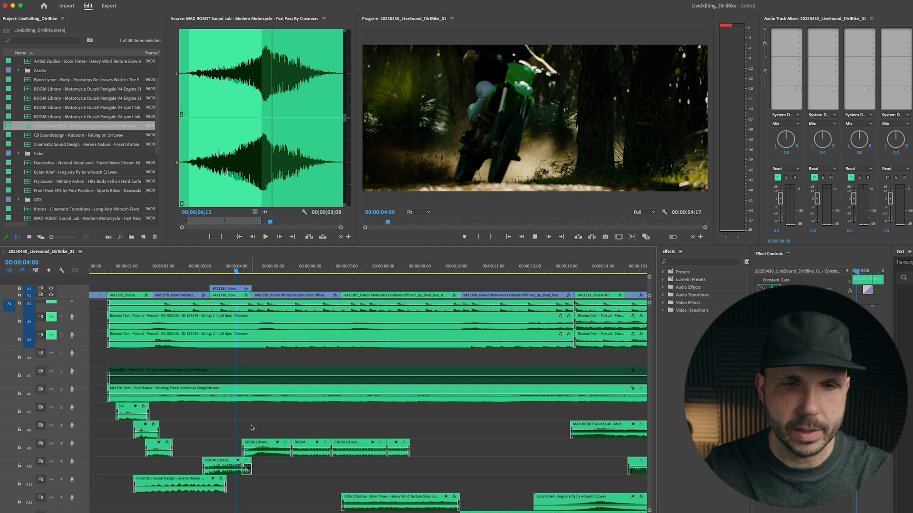
left_click_drag(275, 432, 402, 450)
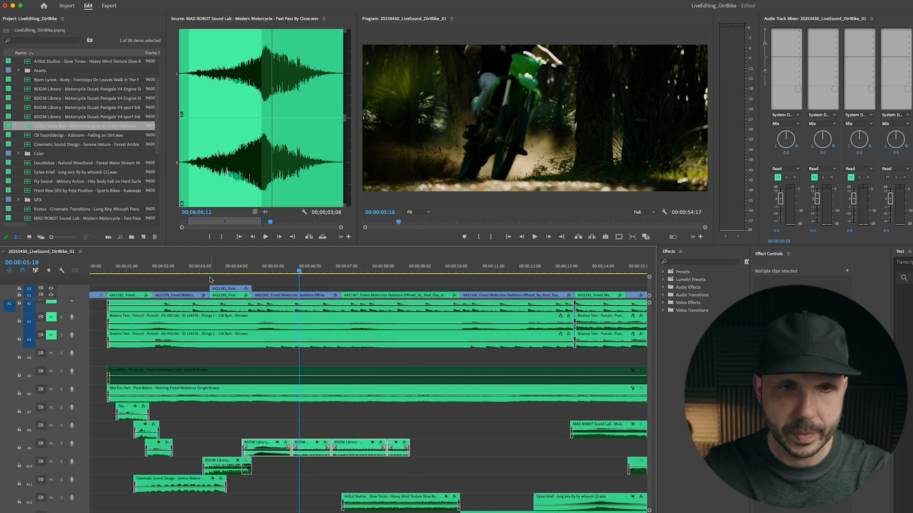
left_click(230, 269)
key("space")
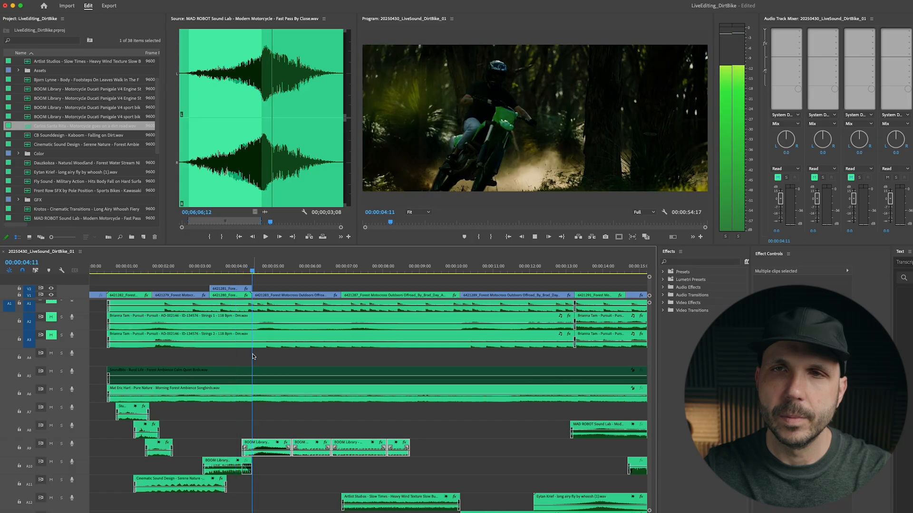
Fine-trim the end of the A10 BOOM Library clip to about 00:00:04:07 and save the project
key("=")
left_click_drag(295, 468, 287, 469)
left_click(284, 428)
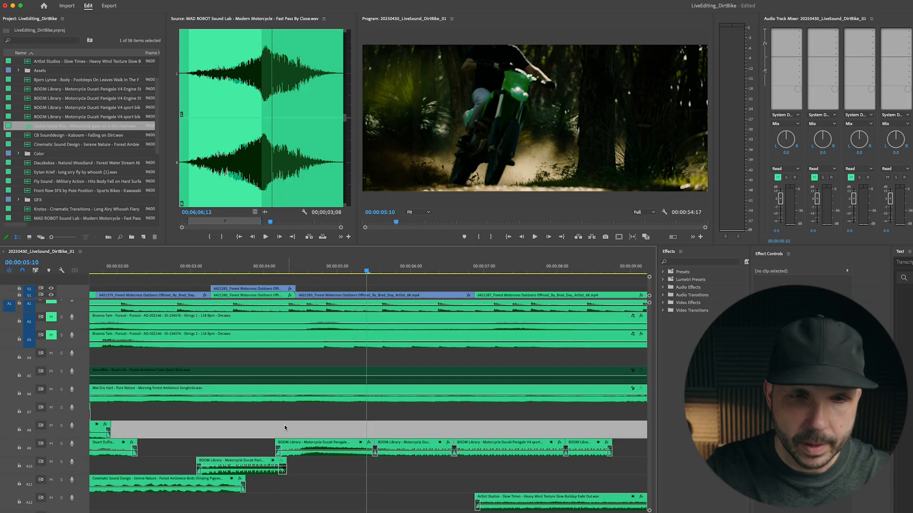
key("Delete")
key("super+s")
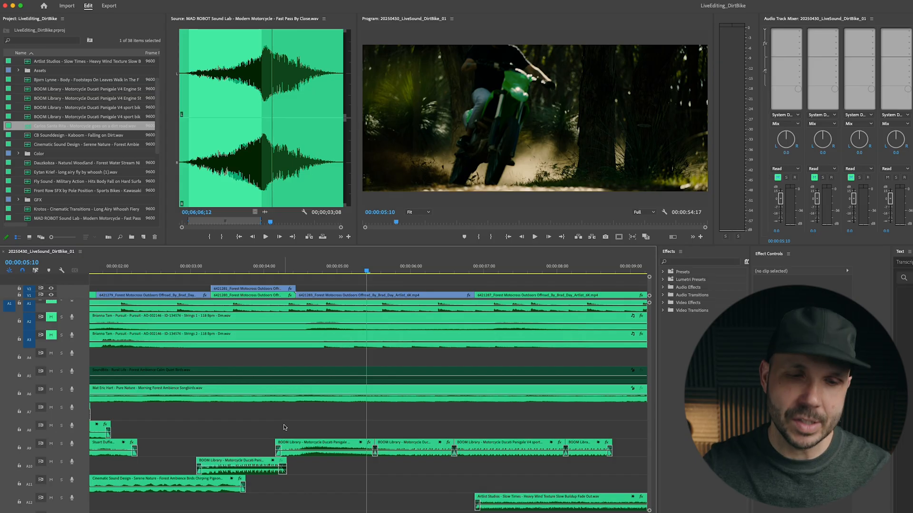
left_click(273, 428)
left_click(274, 428)
key("super+s")
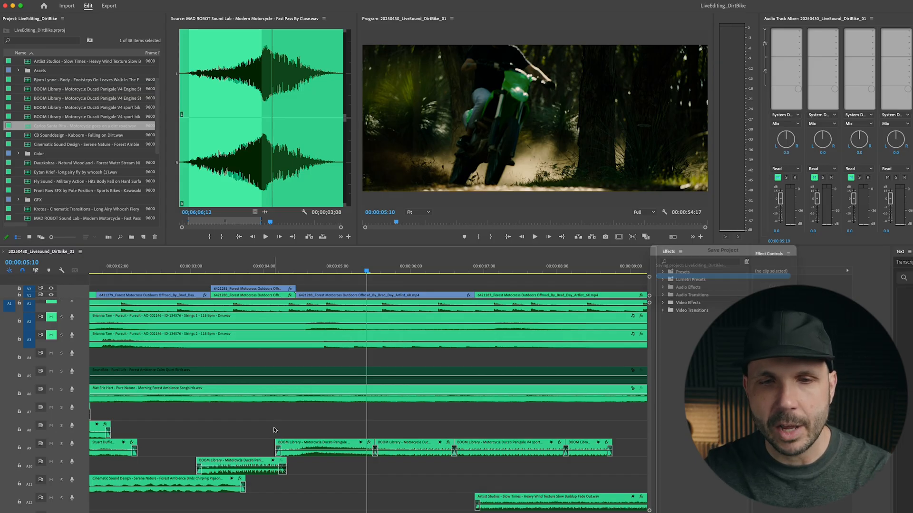
Replay the engine transition, starting before the rider's helmet close-up
key("minus")
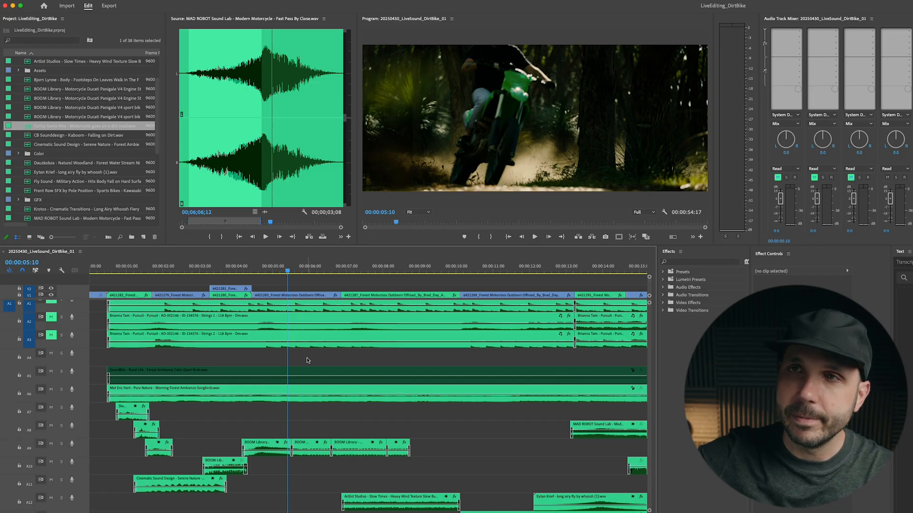
key("minus")
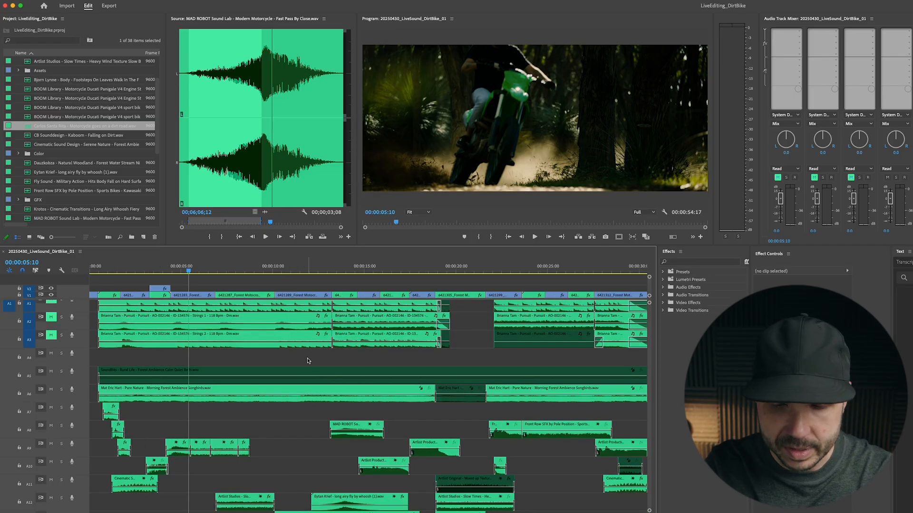
left_click(161, 272)
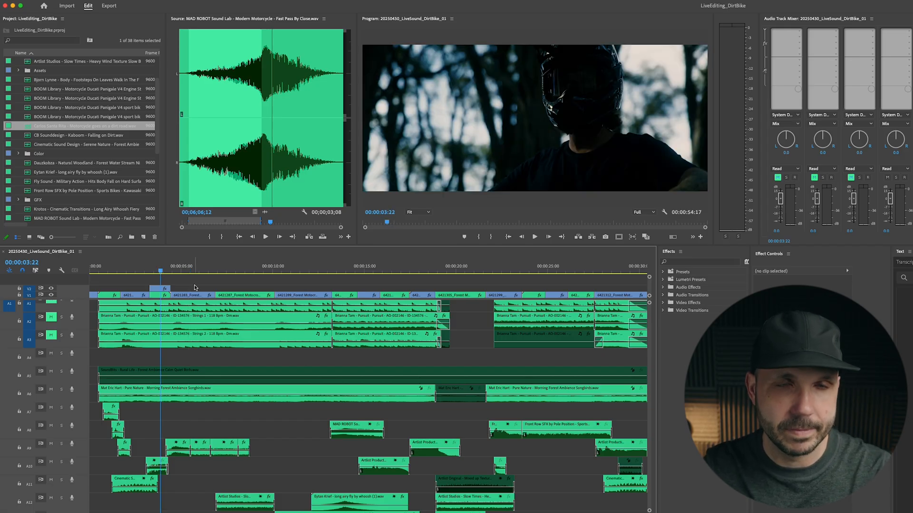
left_click(138, 272)
key("space")
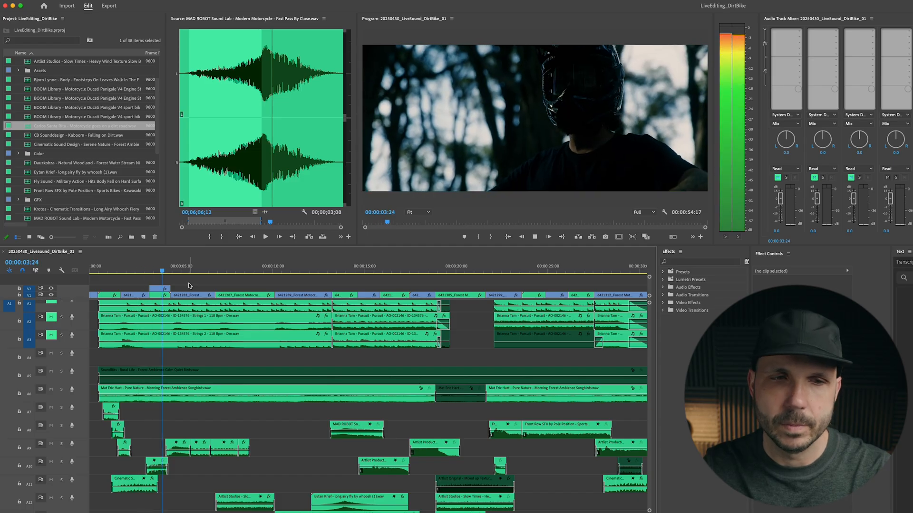
Extend the A10 BOOM Library clip's end to about 00:00:04:14 and lengthen its fade-out over the start of the A9 engine clips
key("equal")
key("equal")
left_click_drag(312, 462, 324, 468)
left_click_drag(318, 469, 300, 468)
key("minus")
key("minus")
left_click(260, 431)
left_click(254, 429)
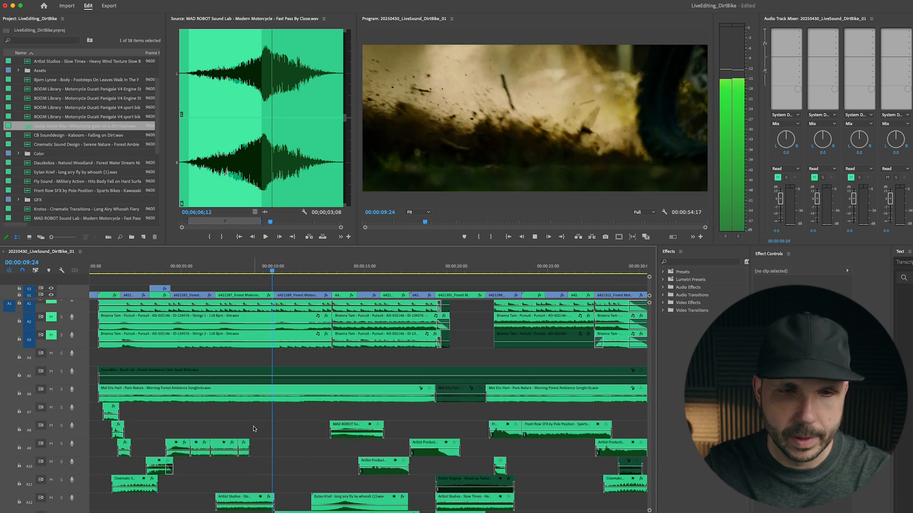
Review the sound under the dirt-kicking shots from about 00:00:09:23 to the forest pass-by at about 00:00:14:00
scroll(269, 430, "down", 3)
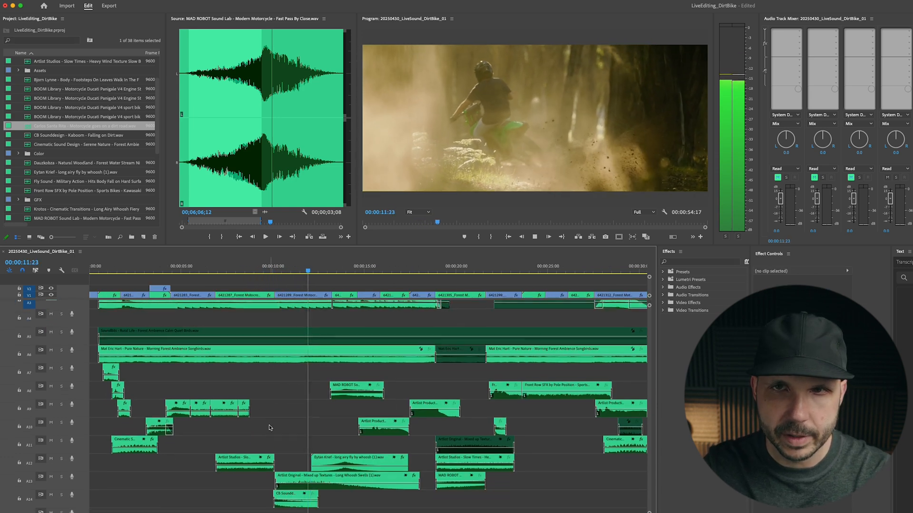
key("equal")
key("equal")
key("equal")
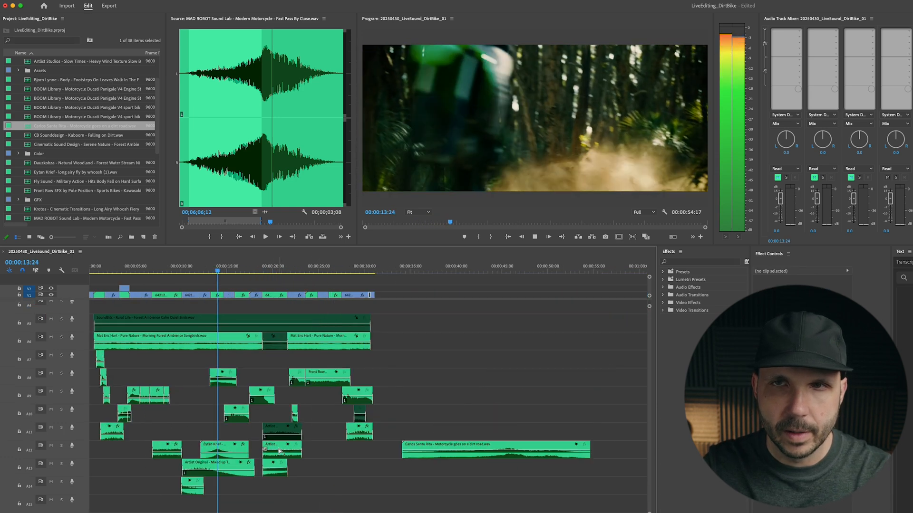
key("space")
key("minus")
key("minus")
key("minus")
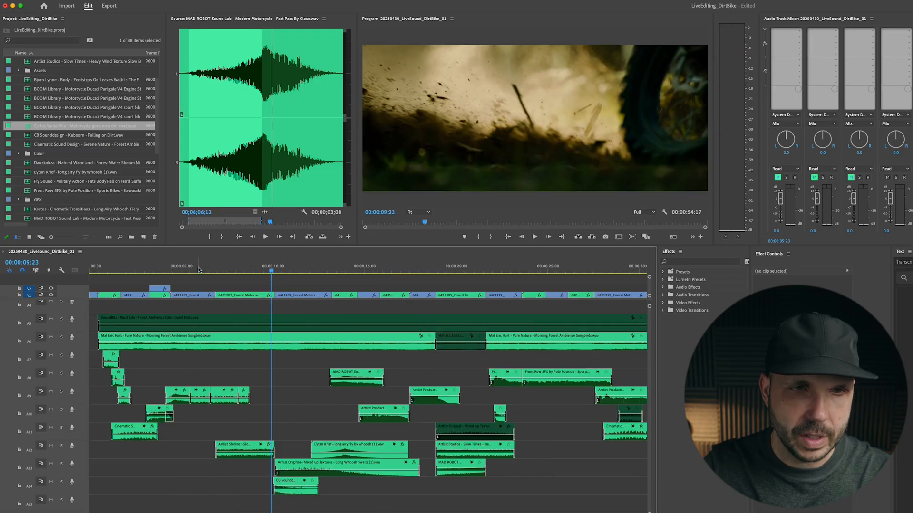
key("space")
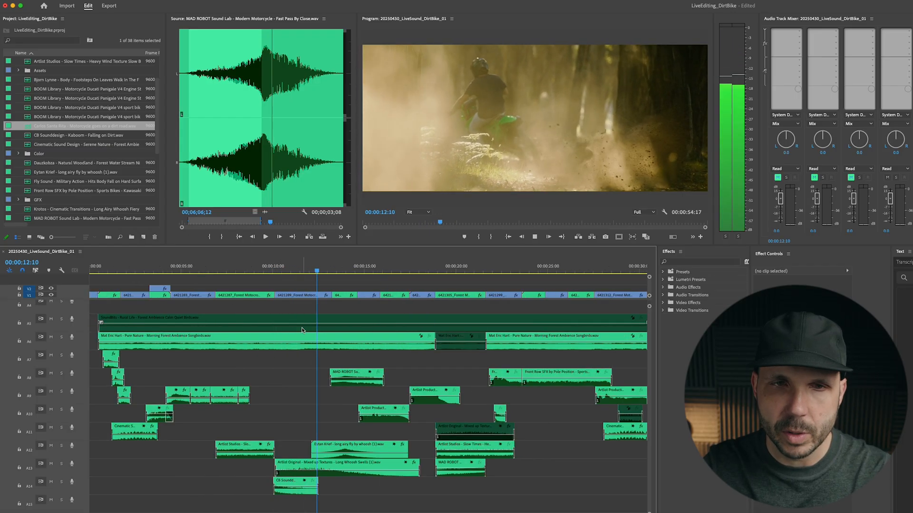
key("space")
key("space")
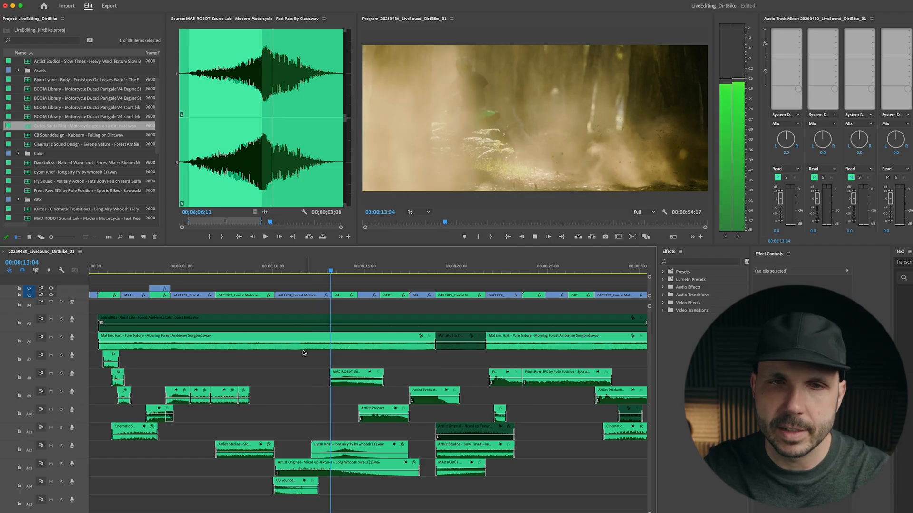
key("space")
Move the Kaboom - Falling on Dirt clip on A14 to start at about 00:00:13:24, under the forest pass-by, and play that section
left_click_drag(285, 484, 357, 484)
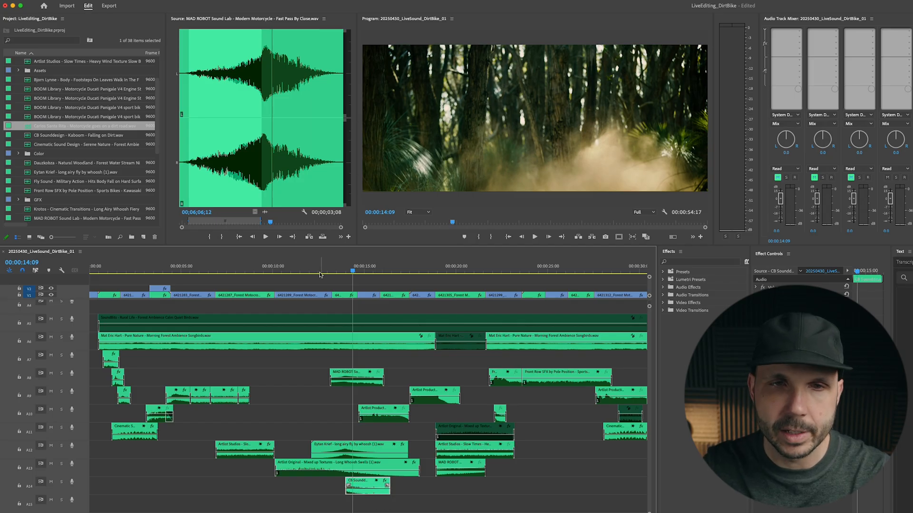
key("space")
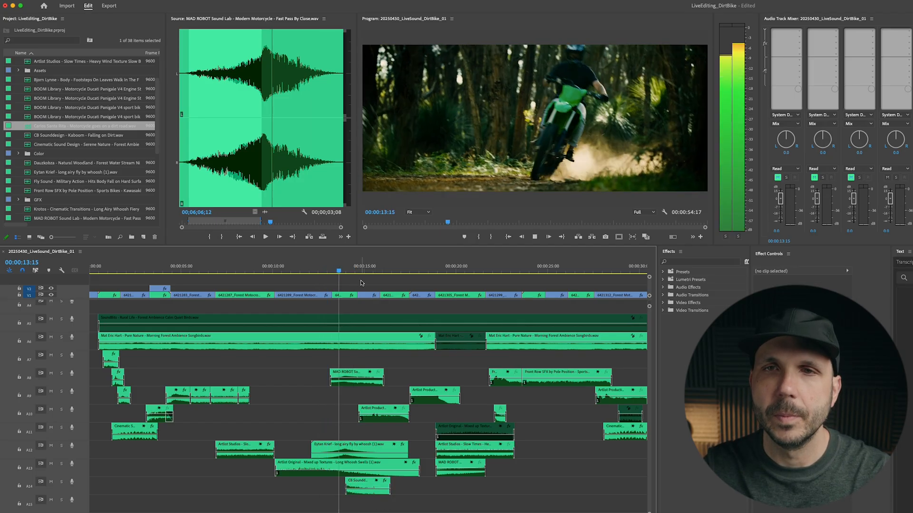
key("minus")
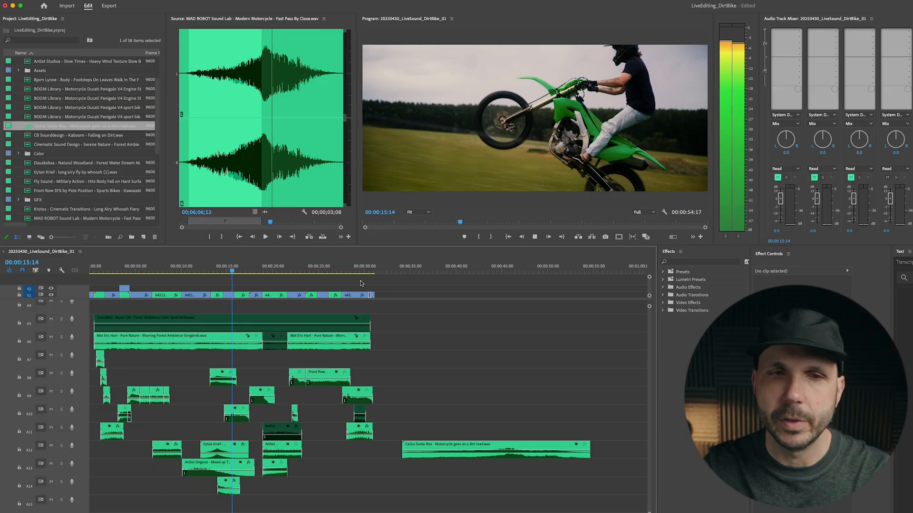
key("equal")
key("equal")
left_click(286, 270)
key("space")
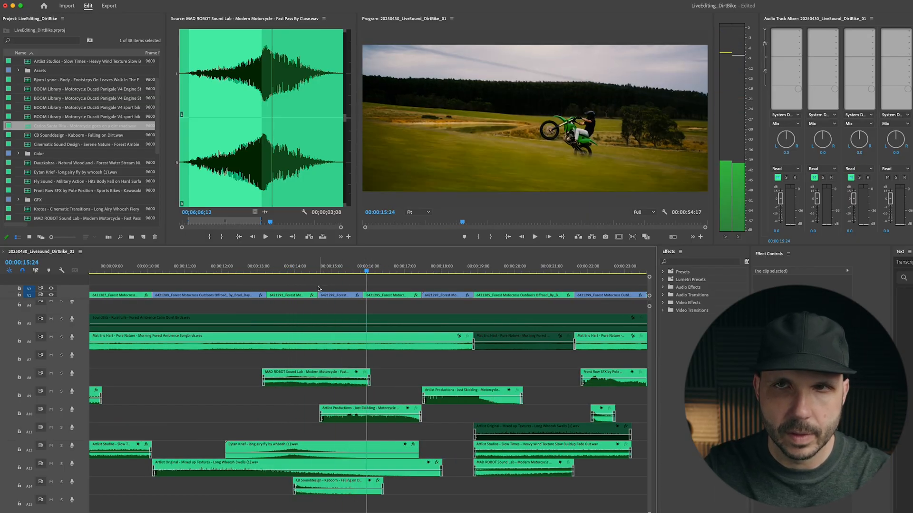
Move the Just Skidding - Motorcycle Single Rev clip on A10 earlier to start at about 00:00:14:01 and play the wheelie section
left_click_drag(344, 270, 324, 270)
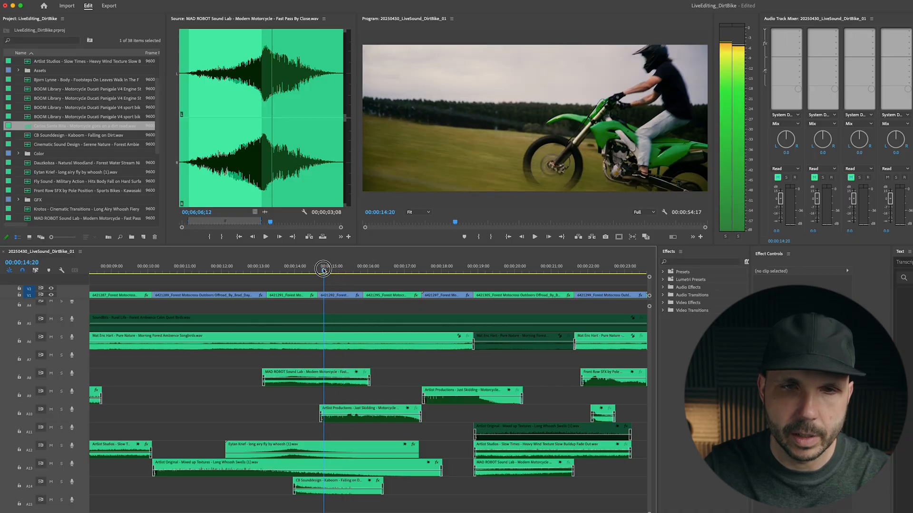
left_click_drag(361, 416, 338, 416)
key("space")
key("equal")
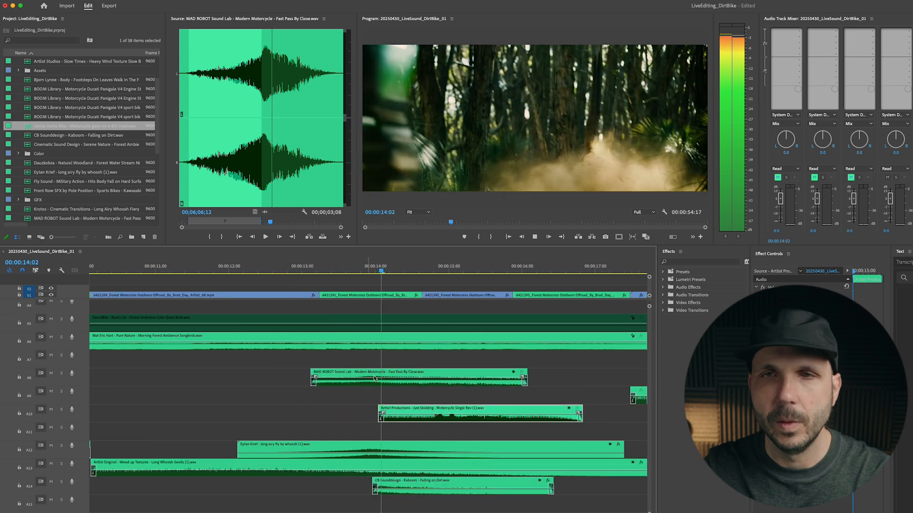
key("minus")
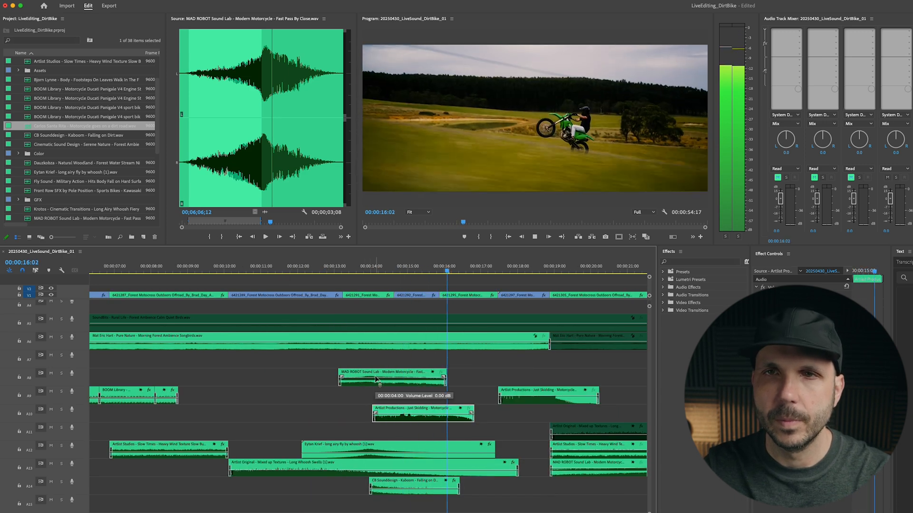
Extend the end of the MAD ROBOT Fast Pass By Close clip on A8 to about 00:00:17:11 and replay the section
left_click_drag(473, 409, 525, 411)
left_click_drag(446, 371, 534, 372)
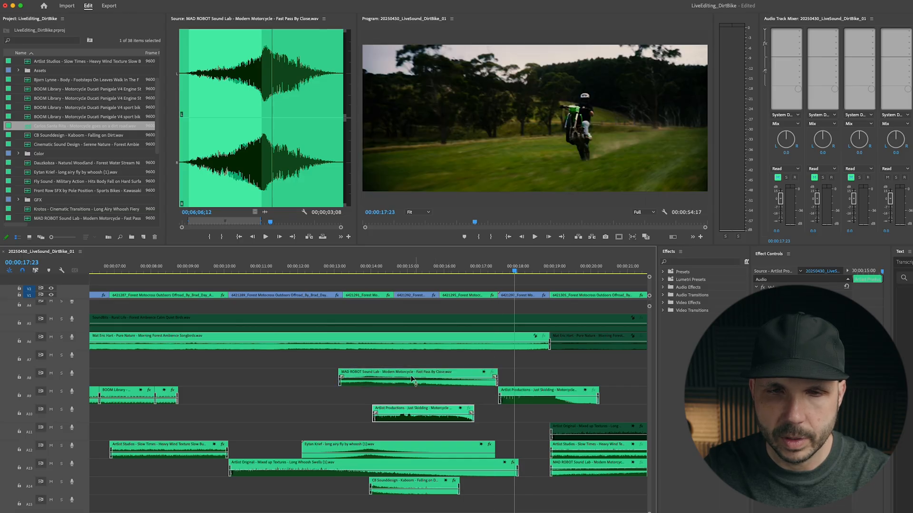
key("space")
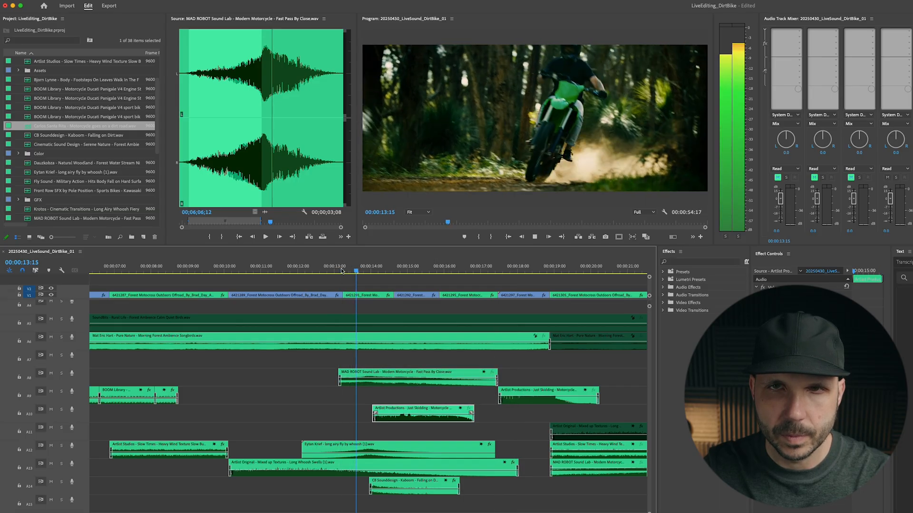
Split the MAD ROBOT Fast Pass By Close clip on A8 at about 00:00:14:15, move the second part to about 00:00:16:09 and replay
key("c")
left_click(396, 376)
key("v")
left_click_drag(406, 376, 470, 371)
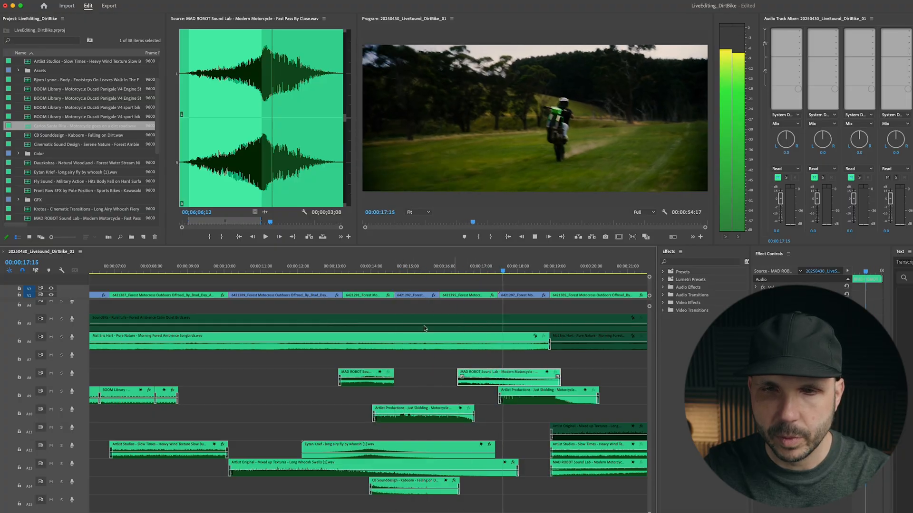
left_click(347, 272)
key("space")
Fade out the end of the first MAD ROBOT part on A8, fade in the start of the second and play the section
left_click(418, 377)
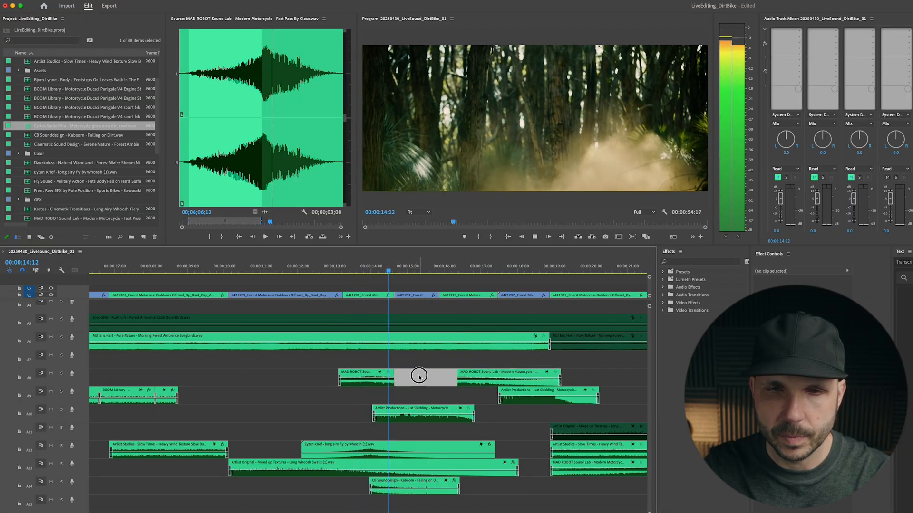
left_click_drag(390, 378, 381, 377)
key("space")
left_click_drag(460, 377, 472, 378)
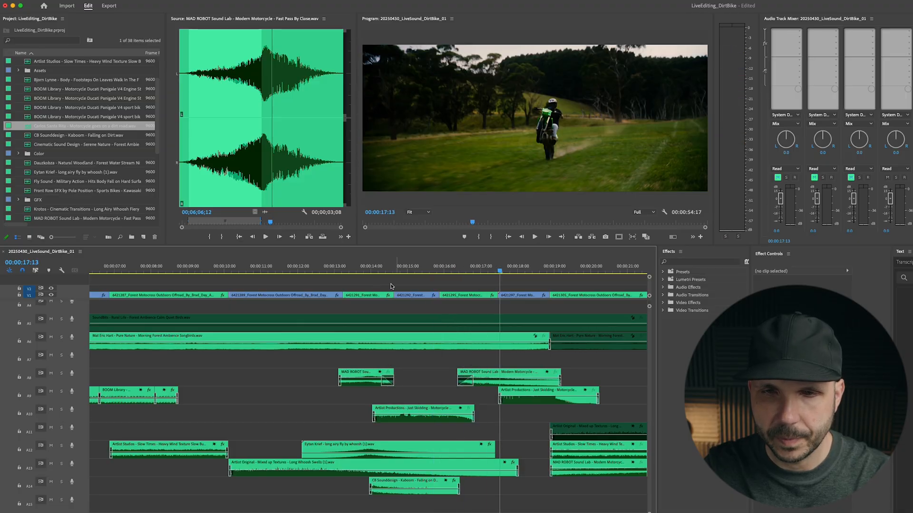
left_click(331, 269)
key("space")
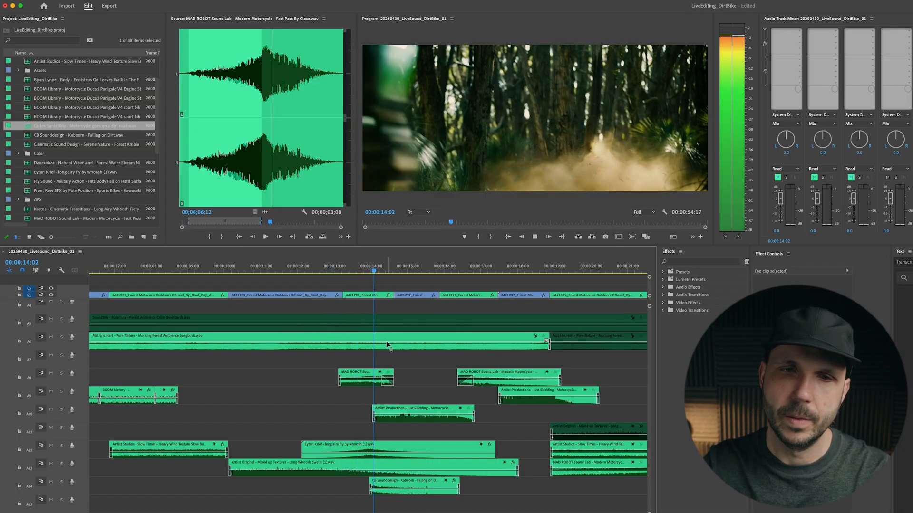
key("minus")
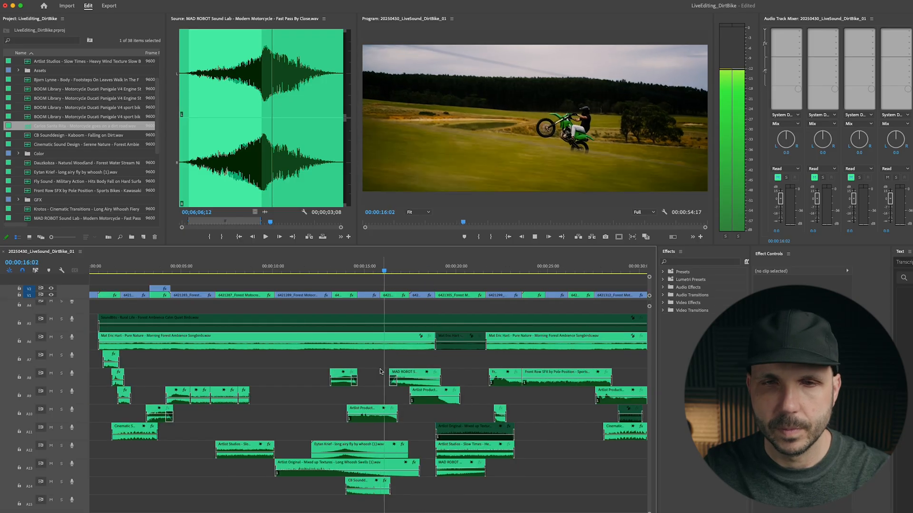
key("equal")
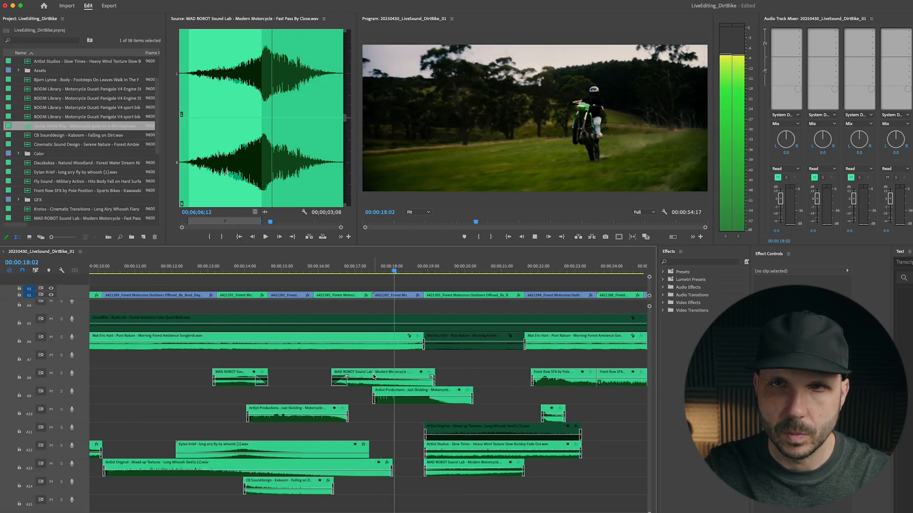
Move the second MAD ROBOT part on A8 two frames later, trim its end to about 00:00:18:00 and replay the wheelie shots
key("space")
left_click_drag(367, 381, 370, 380)
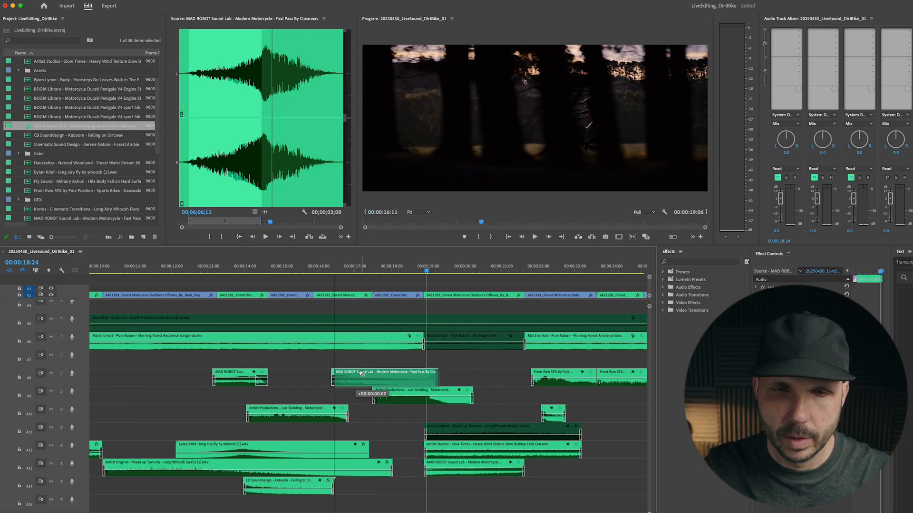
left_click(371, 367)
left_click_drag(441, 371, 393, 371)
key("space")
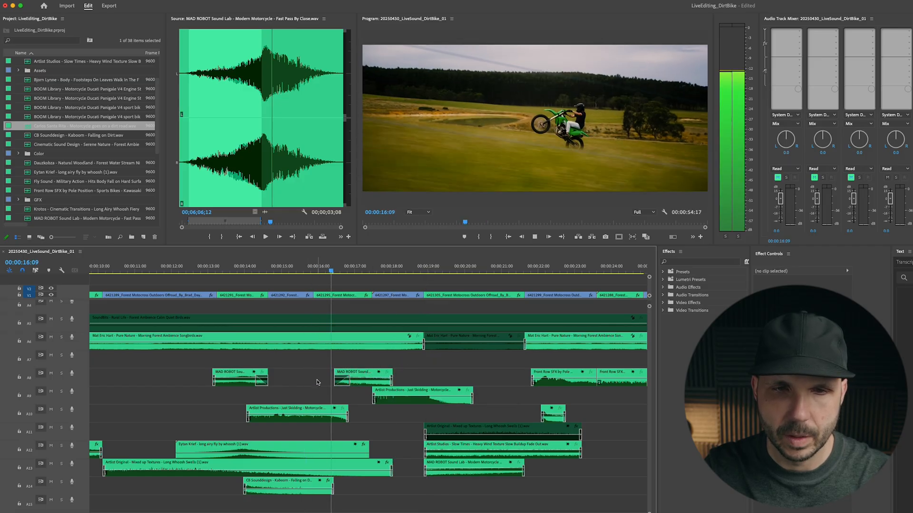
Split and repeat part of the Single Rev clip on A10 to reach about 00:00:18:01, and disable the second MAD ROBOT part on A8
left_click_drag(300, 418, 338, 420)
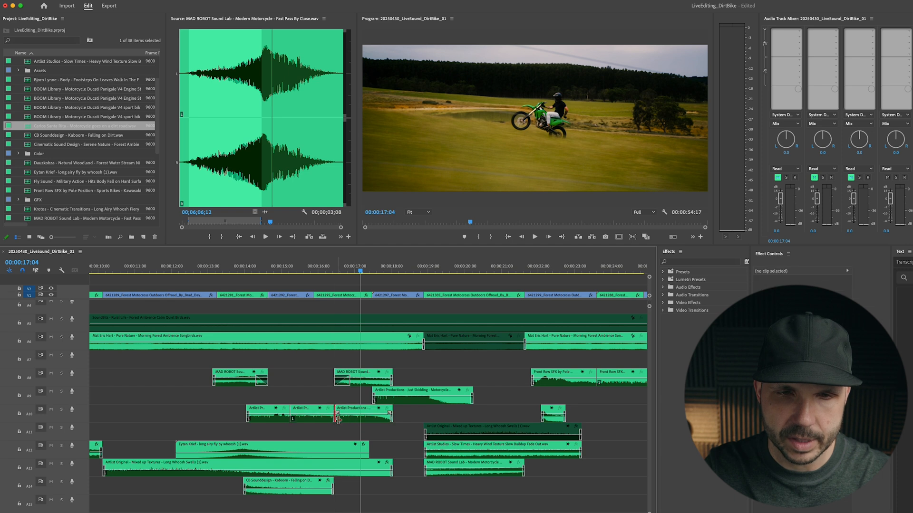
left_click_drag(337, 362, 349, 377)
key("shift+super+e")
left_click(327, 375)
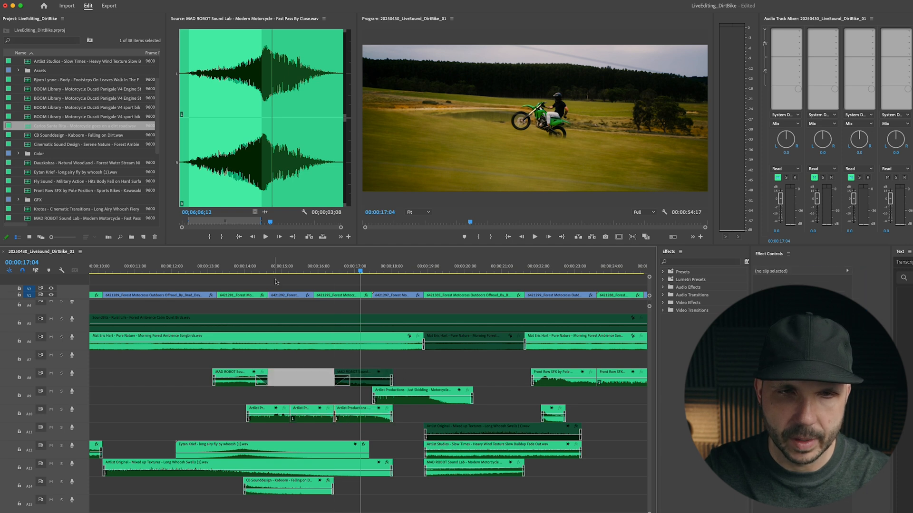
Add a Constant Gain crossfade between the last two Single Rev pieces on A10 and play across it
left_click(282, 268)
key("equal")
left_click_drag(475, 414, 486, 416)
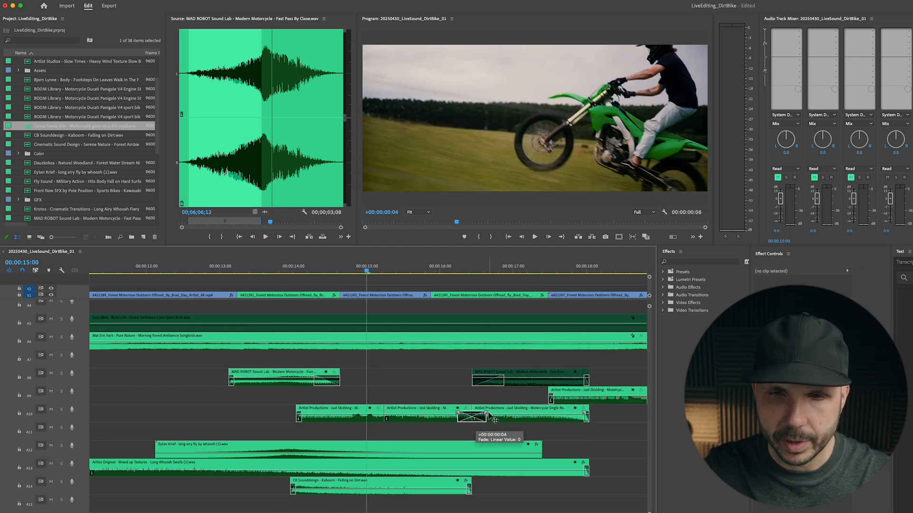
key("space")
key("minus")
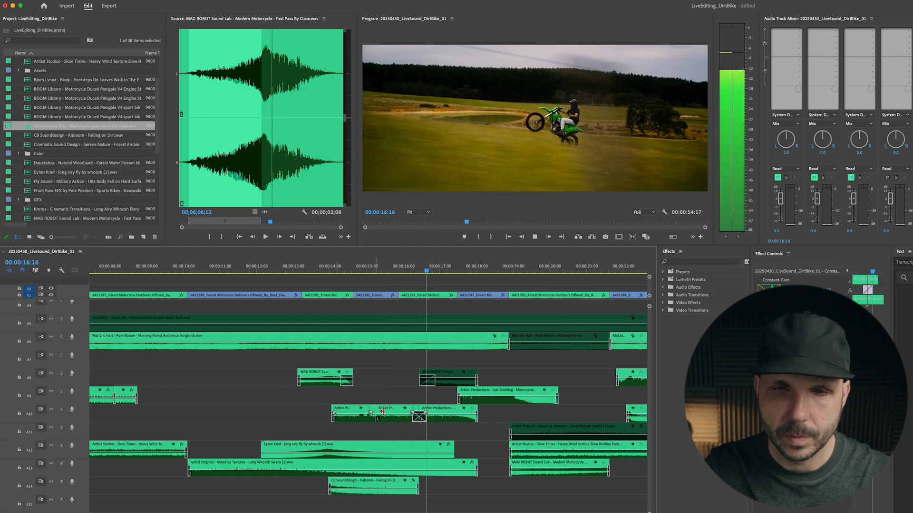
Remove the last Single Rev piece on A10, extend the start of the Motorcycle Turn Off clip on A9 to about 00:00:16:06 and replay
left_click_drag(425, 410, 457, 414)
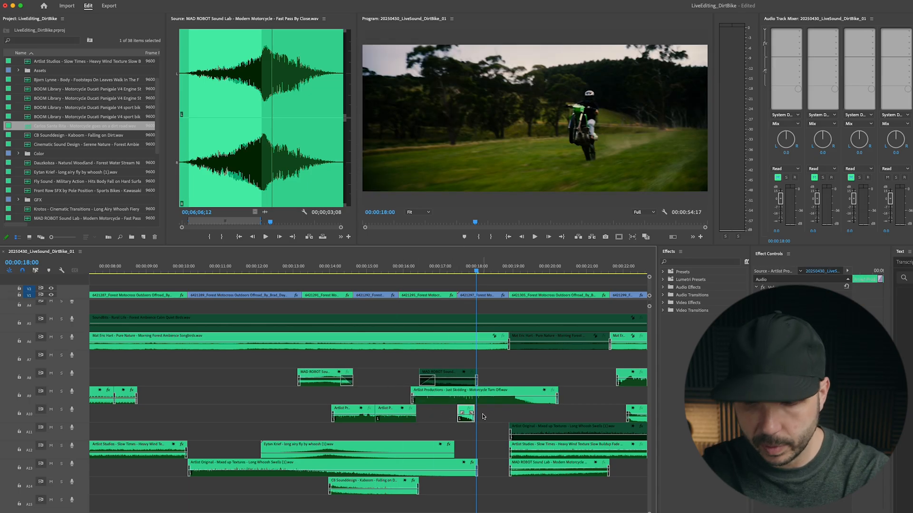
left_click(314, 269)
key("space")
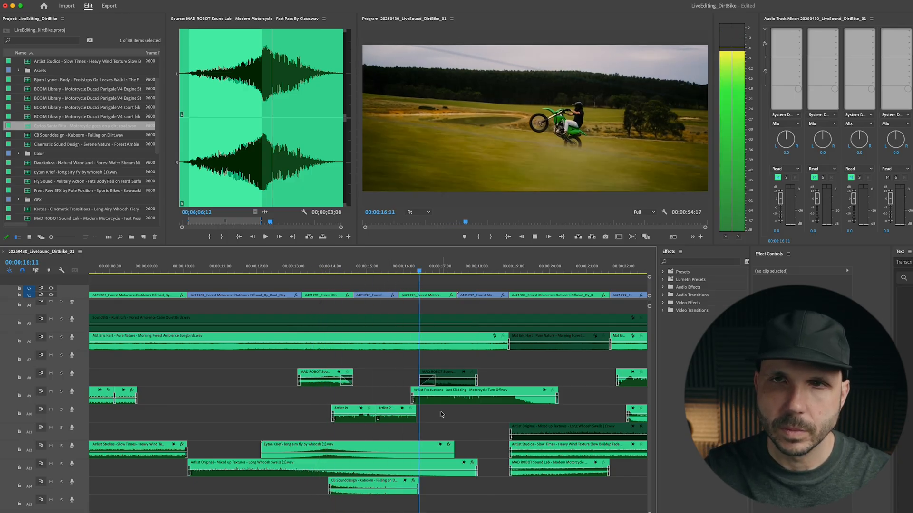
Trim the last Single Rev piece on A10 to end at about 00:00:15:23 and move the Motorcycle Turn Off clip on A9 to start there
left_click(392, 266)
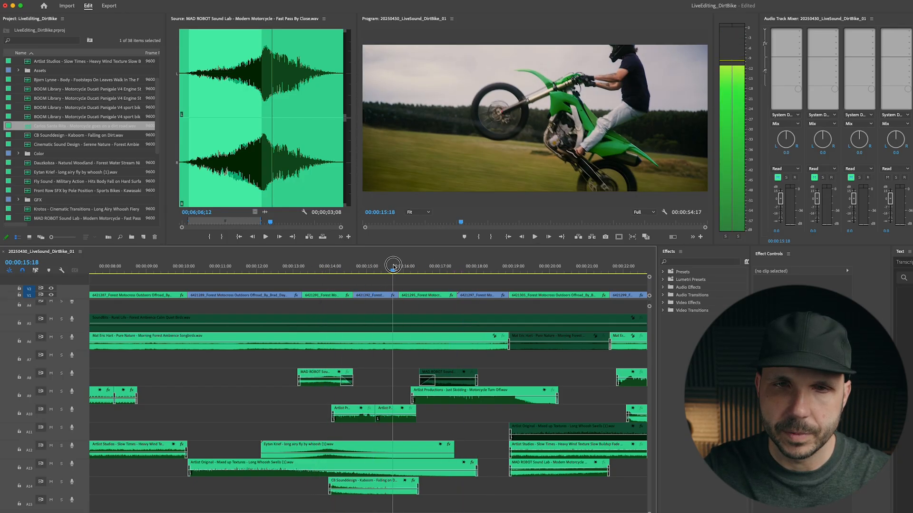
left_click_drag(397, 266, 398, 266)
left_click_drag(434, 391, 399, 413)
left_click(370, 285)
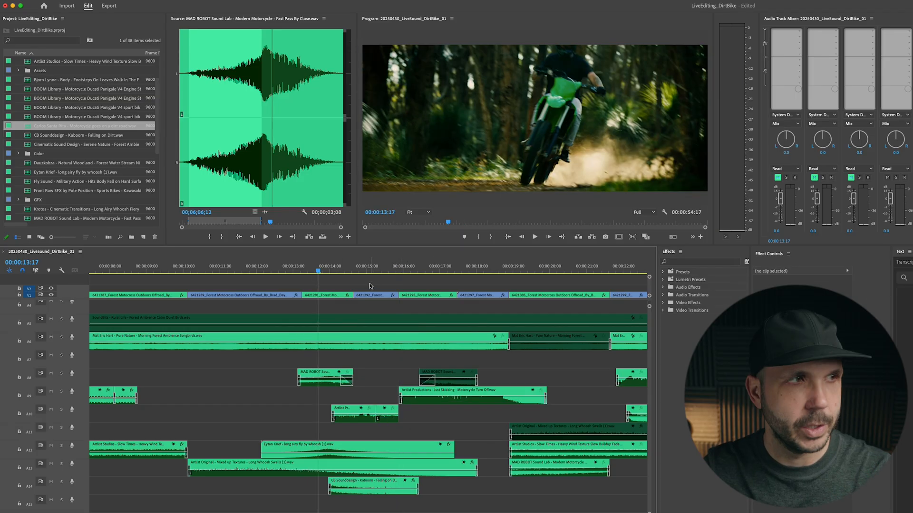
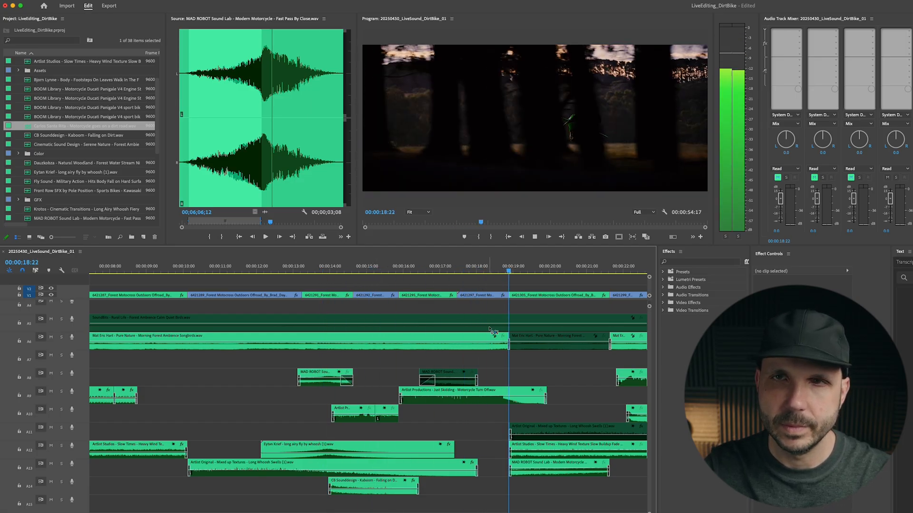
Review how the Motorcycle Turn Off clip on A9 carries from the wheelie shots into the dark forest shot around 00:00:19:00
key("minus")
key("equal")
left_click(310, 267)
key("equal")
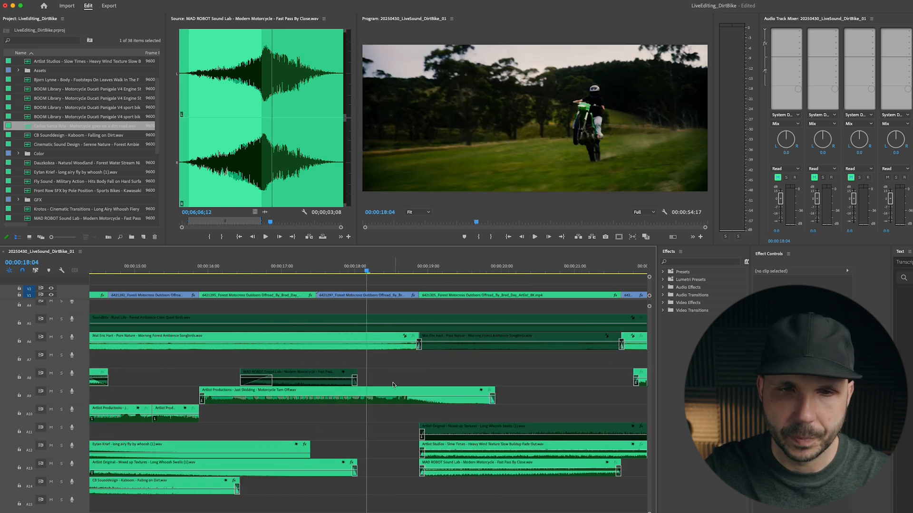
left_click(387, 388)
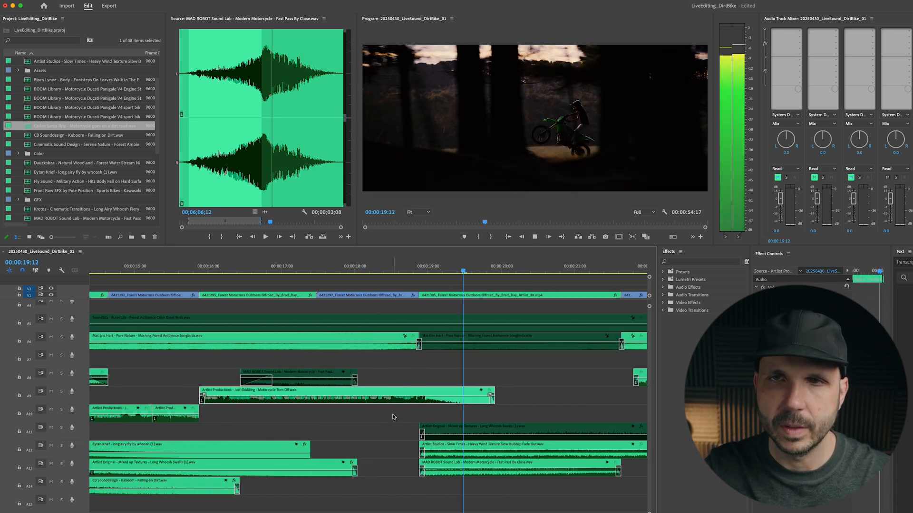
key("minus")
left_click_drag(386, 266, 411, 271)
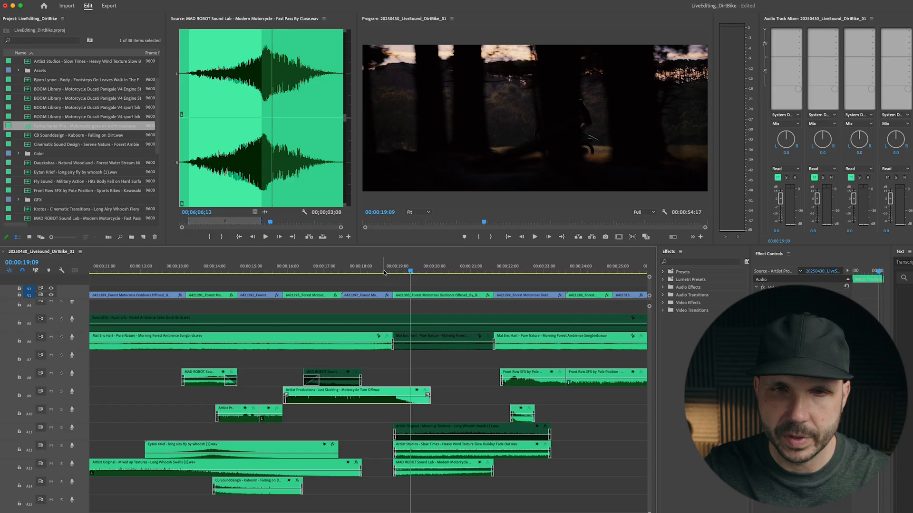
left_click(458, 375)
key("space")
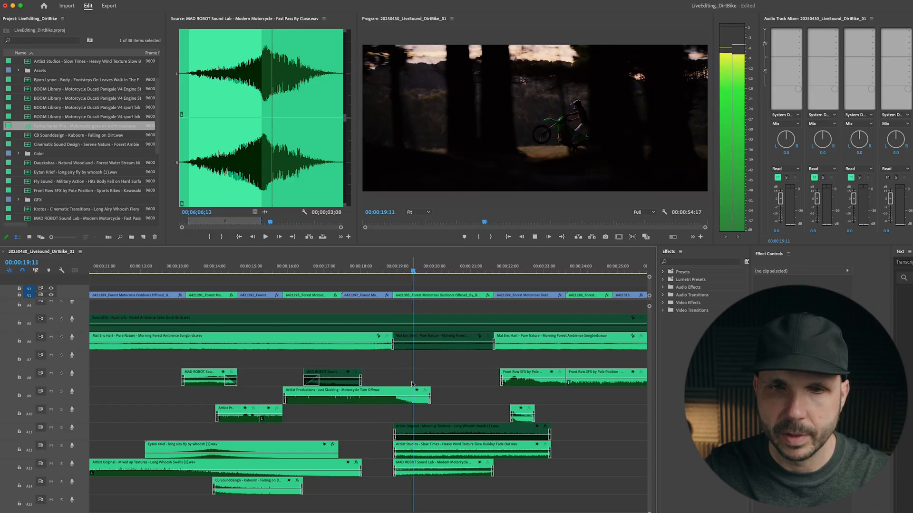
Enable the Morning Forest Ambience Songbirds segment on A6 under the dark forest shot, set its volume to about -29.8 dB and replay
left_click(411, 339)
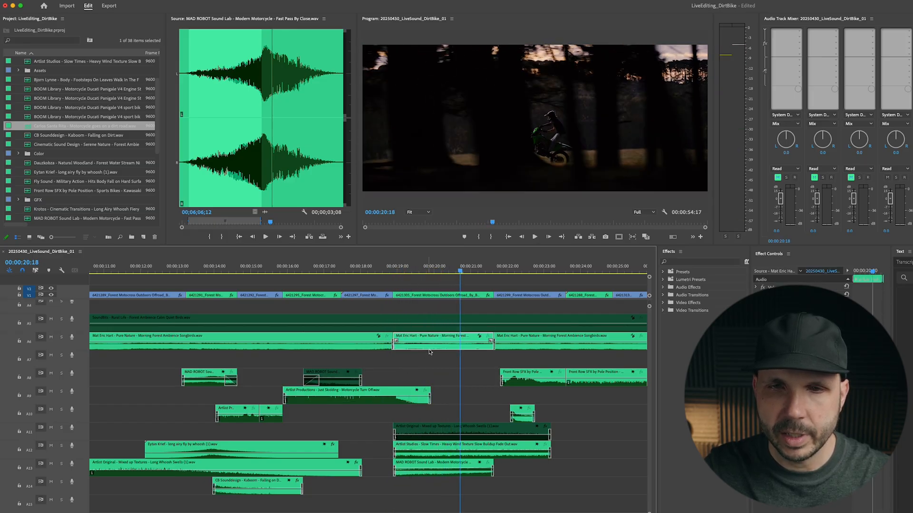
left_click(366, 269)
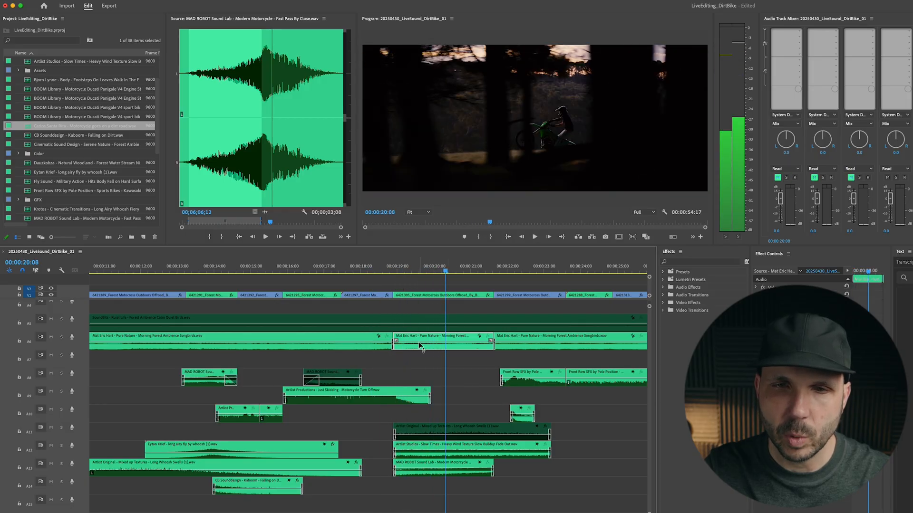
left_click_drag(420, 344, 421, 352)
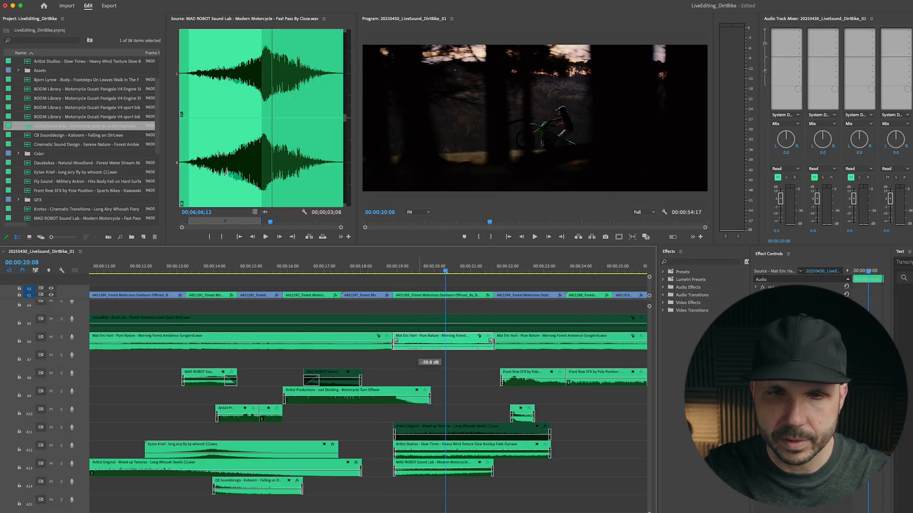
left_click(384, 269)
key("space")
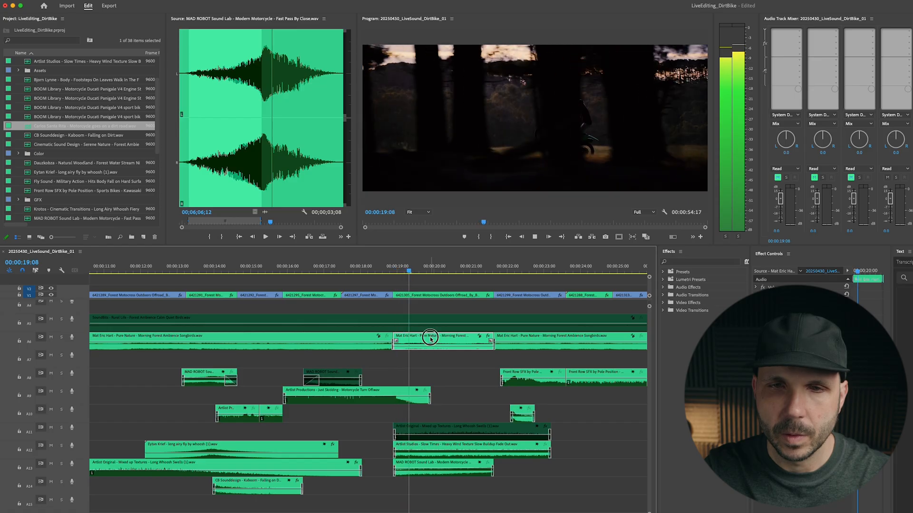
Trim the end of the Heavy Wind Texture Slow Buildup Fade Out clip on A12 to the cut at 00:00:21:16 and replay the transition
left_click(438, 363)
left_click_drag(476, 270, 491, 269)
key("=")
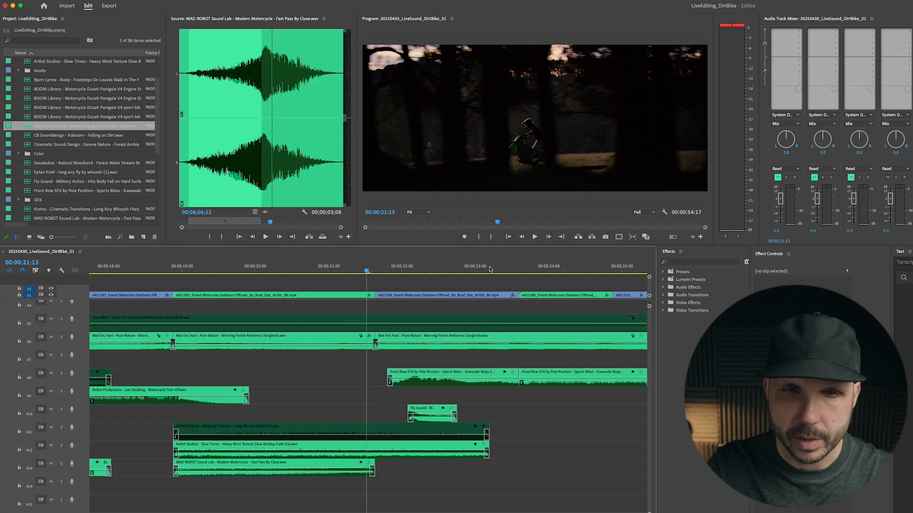
key("Down")
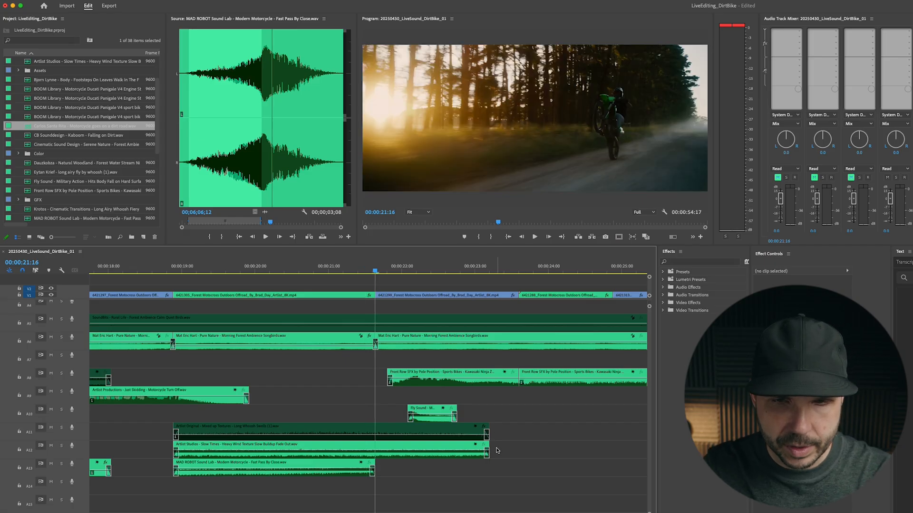
left_click_drag(492, 447, 375, 446)
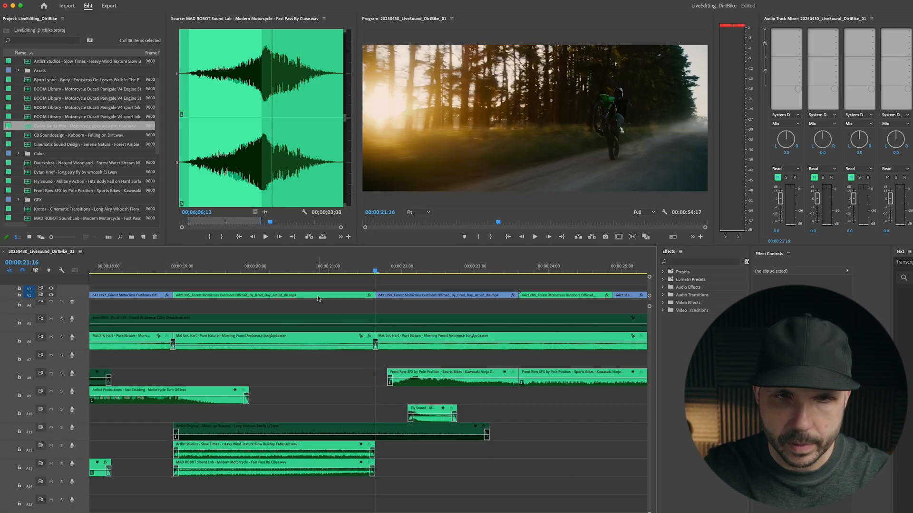
key("space")
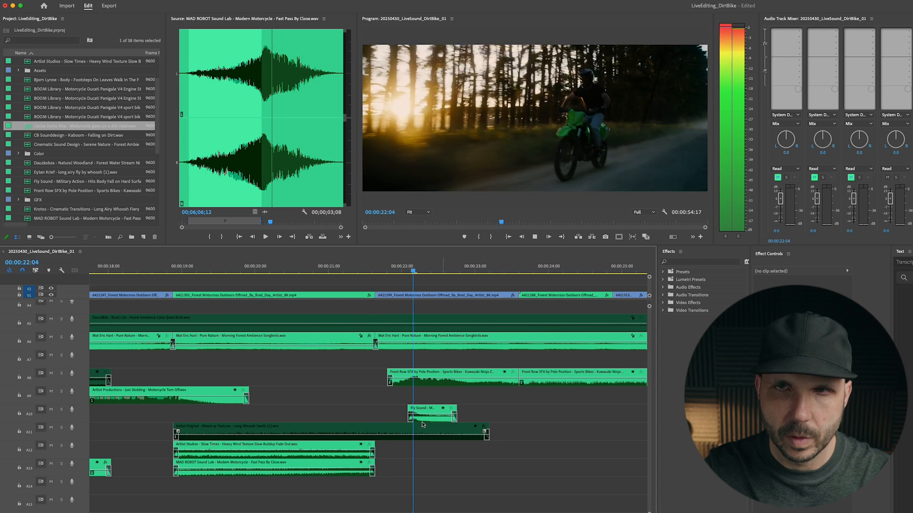
key("space")
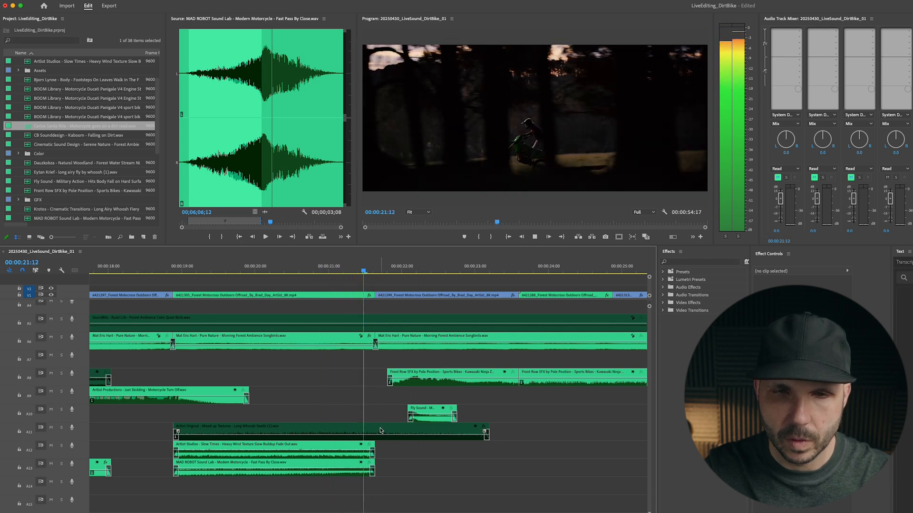
key("space")
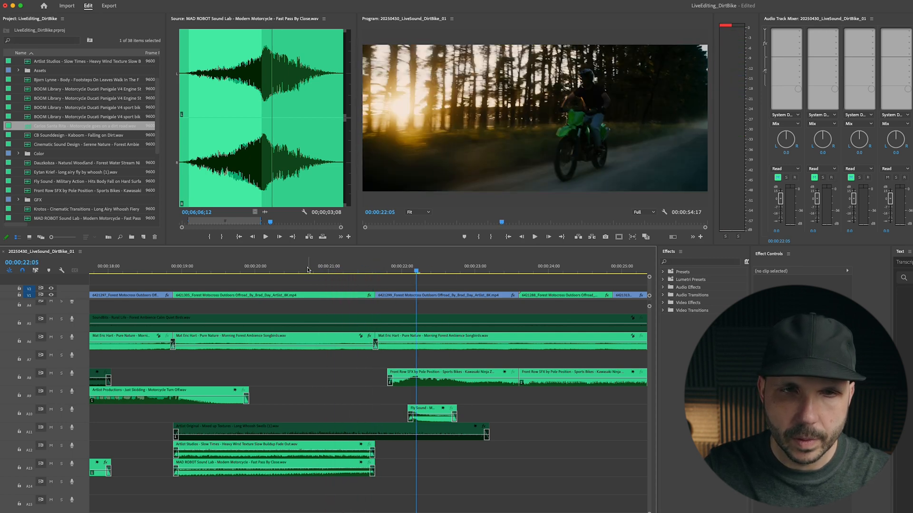
Disable the MAD ROBOT Fast Pass By Close clip on A13 under the dark forest shot and play on through the following shots
left_click(294, 445)
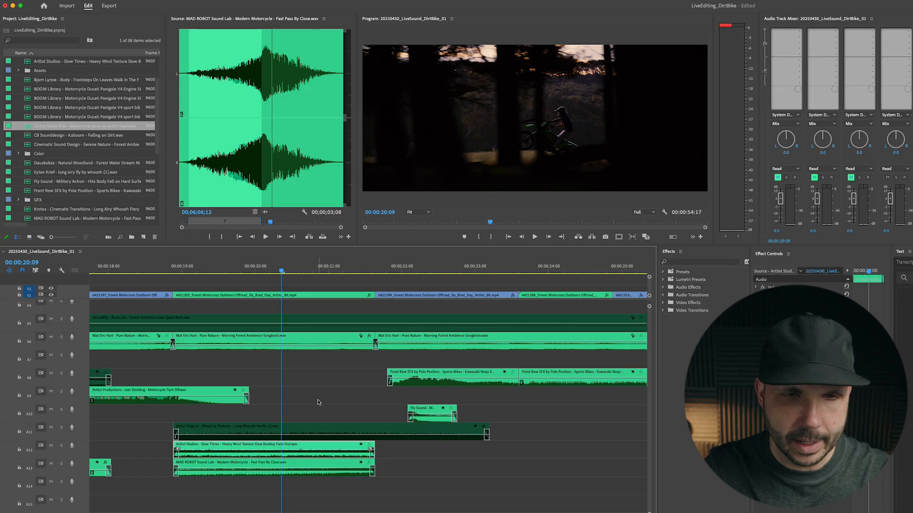
key("minus")
left_click(301, 468)
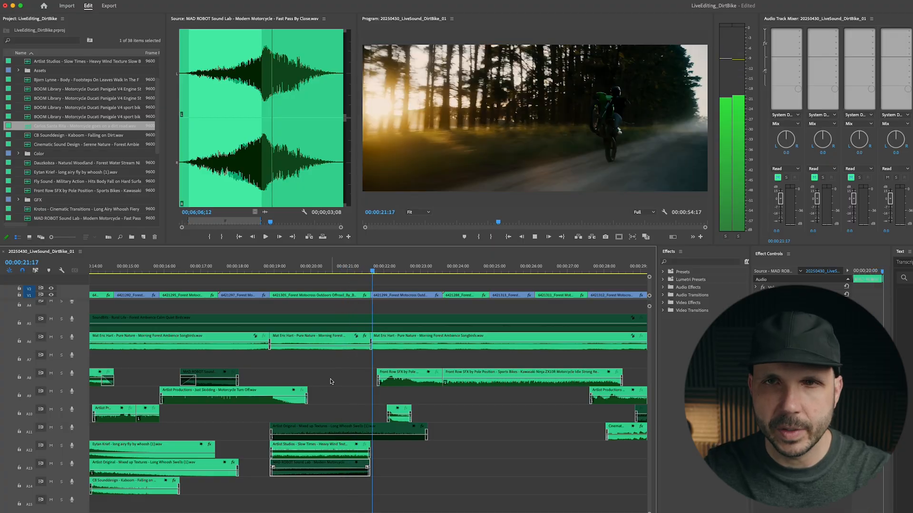
left_click_drag(376, 266, 365, 267)
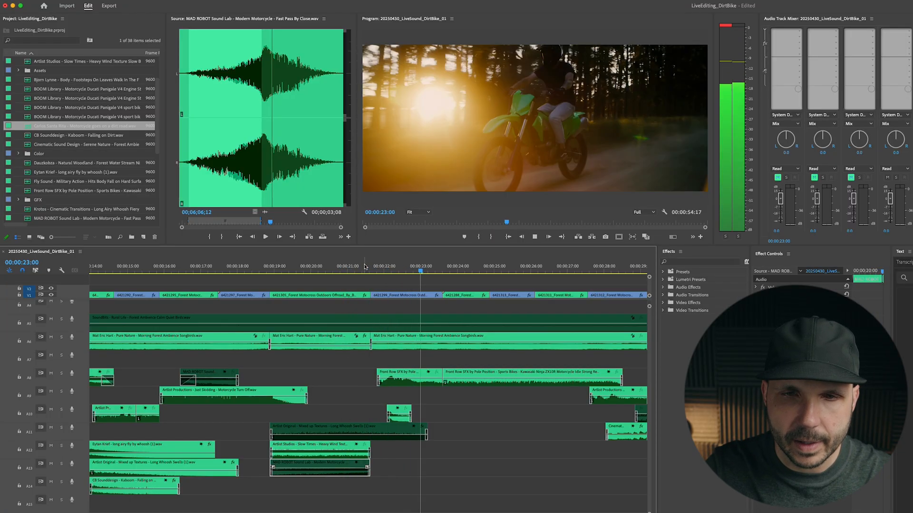
key("minus")
scroll(390, 361, "up", 3)
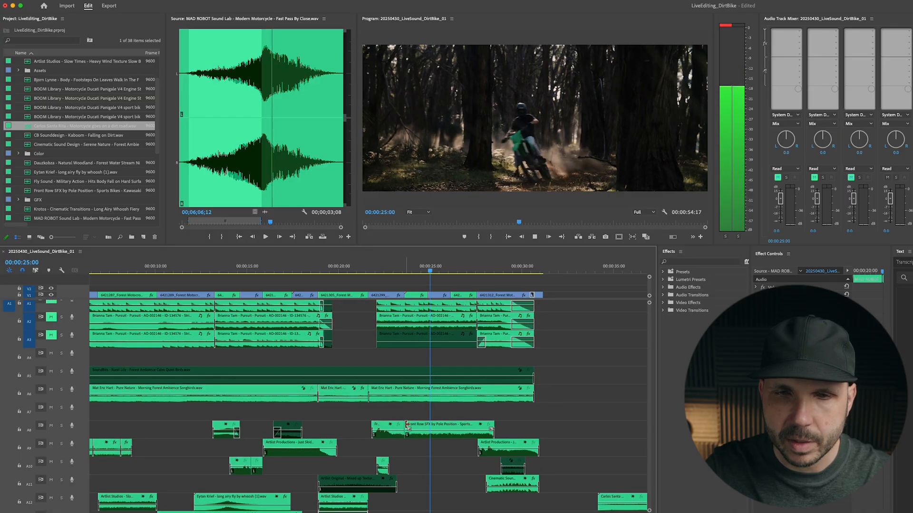
Play through the dusty forest riding shots between about 00:00:24:20 and 00:00:29:00 to judge where engine sound is missing
key("equal")
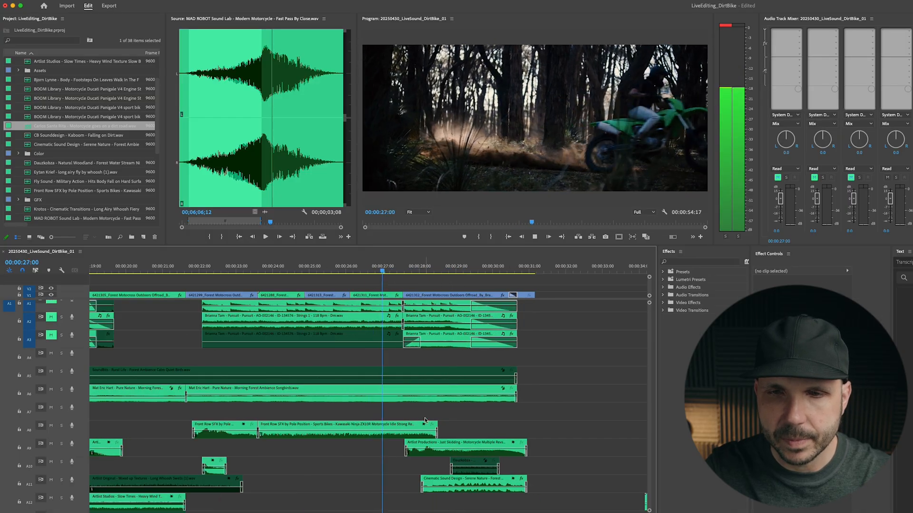
key("minus")
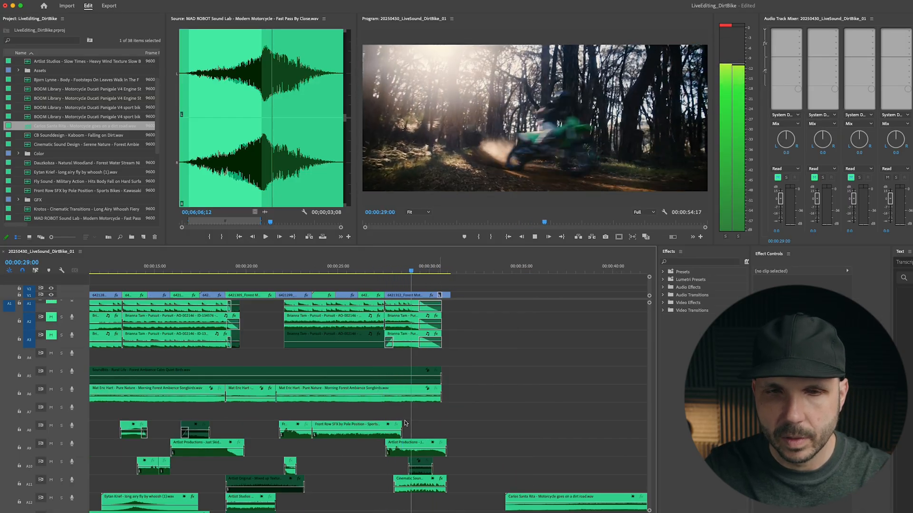
key("minus")
key("space")
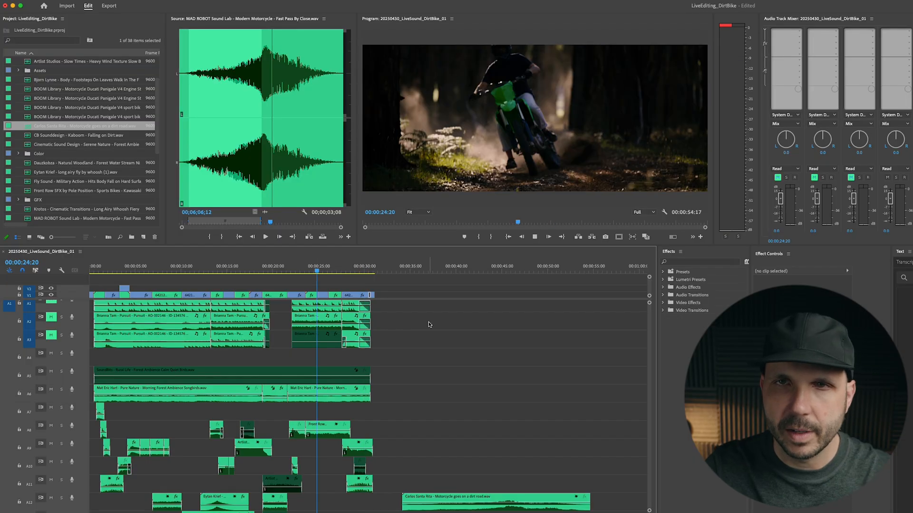
key("space")
key("equal")
key("space")
key("minus")
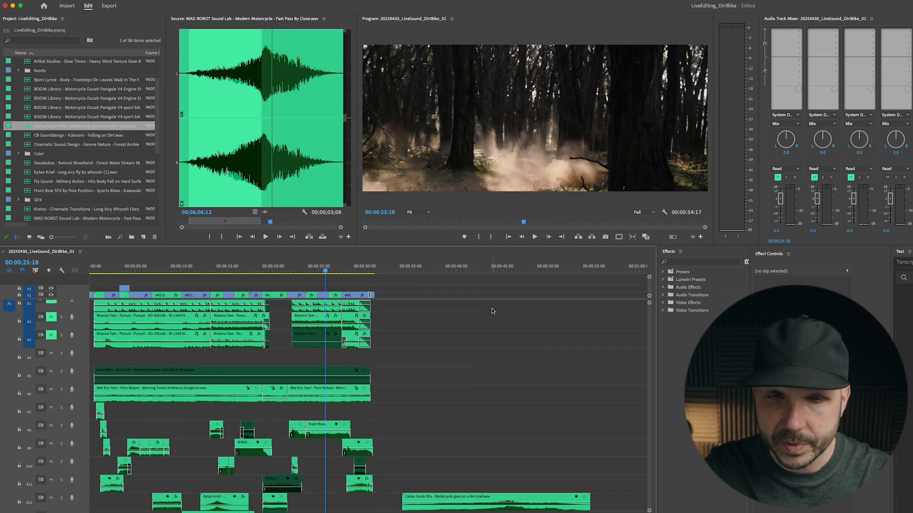
Audition the Motorcycle goes on a dirt road clip on A12, split it near 00:00:45, delete the front part and move the rest to about 00:00:24:22
left_click(492, 271)
key("space")
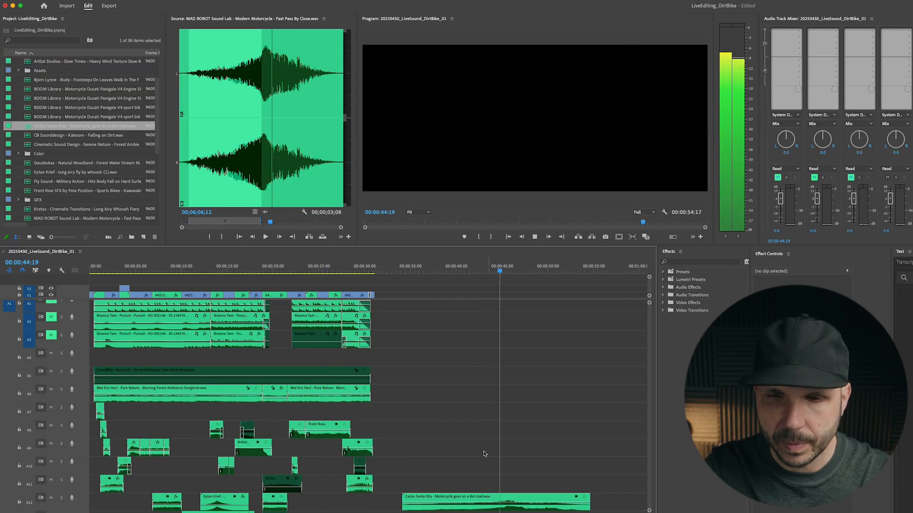
key("super+k")
left_click(511, 498)
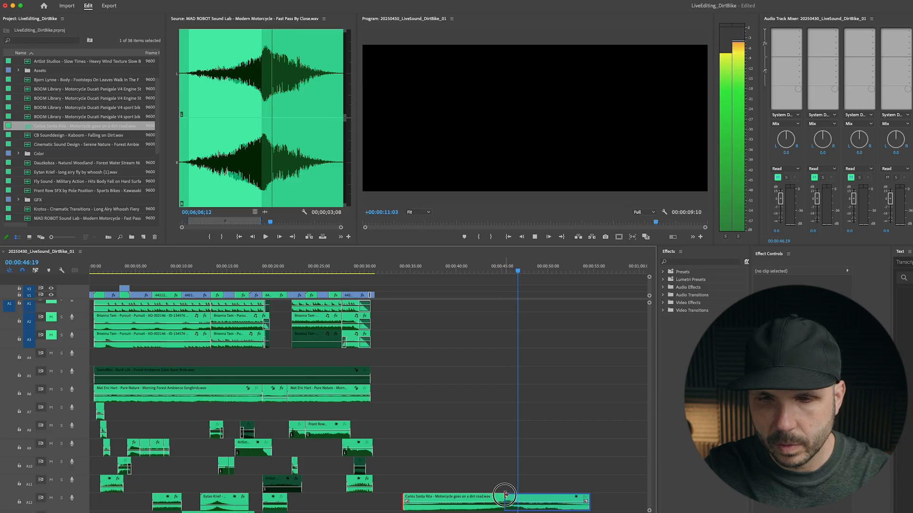
left_click(408, 498)
key("Delete")
left_click_drag(511, 498, 325, 499)
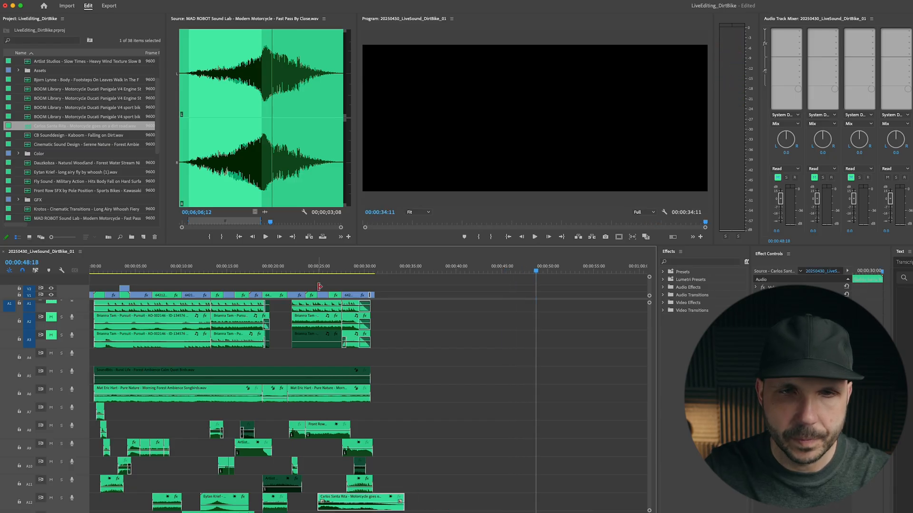
Replay the dirt road clip from 00:00:24:15 and extend its start back to about 00:00:24:00
left_click(321, 271)
key("=")
key("=")
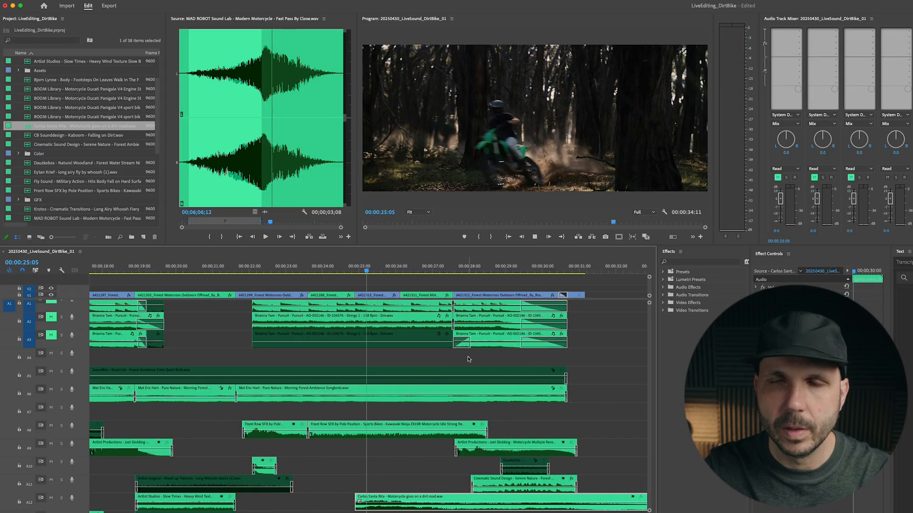
left_click(341, 268)
key("space")
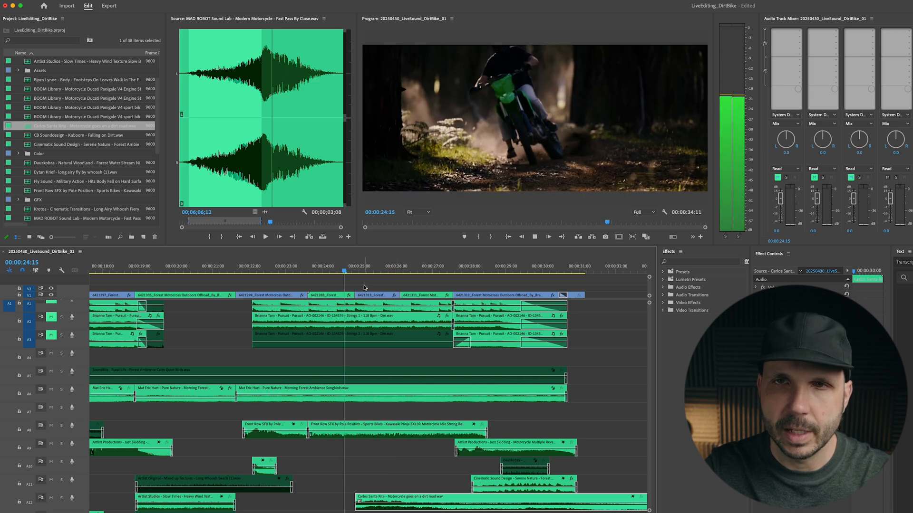
key("space")
left_click_drag(356, 503, 322, 503)
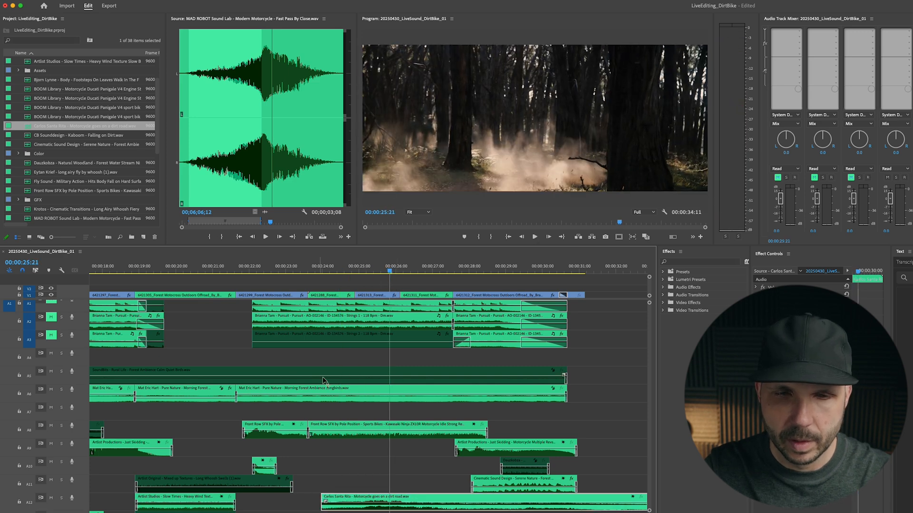
Shorten the end of the dirt road clip to about 00:00:29:05 and trim its start to the cut near 00:00:24:22
key("minus")
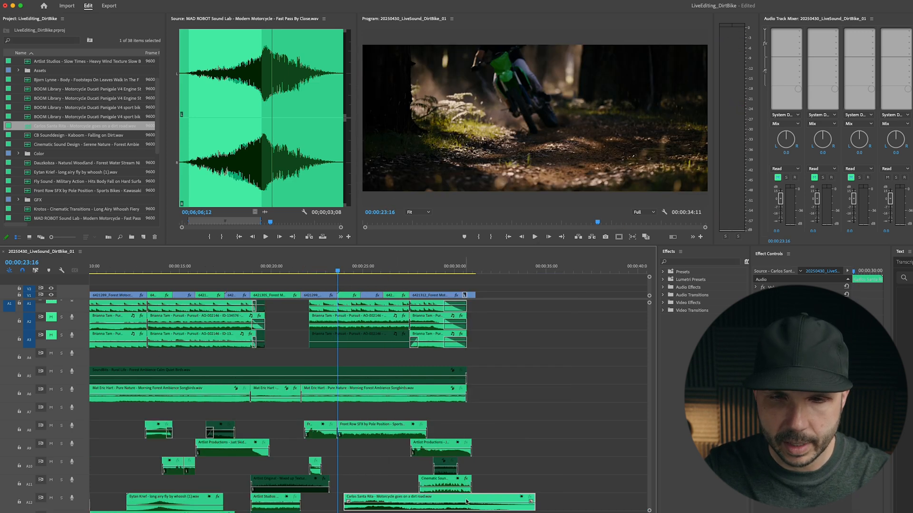
left_click_drag(534, 496, 439, 497)
key("space")
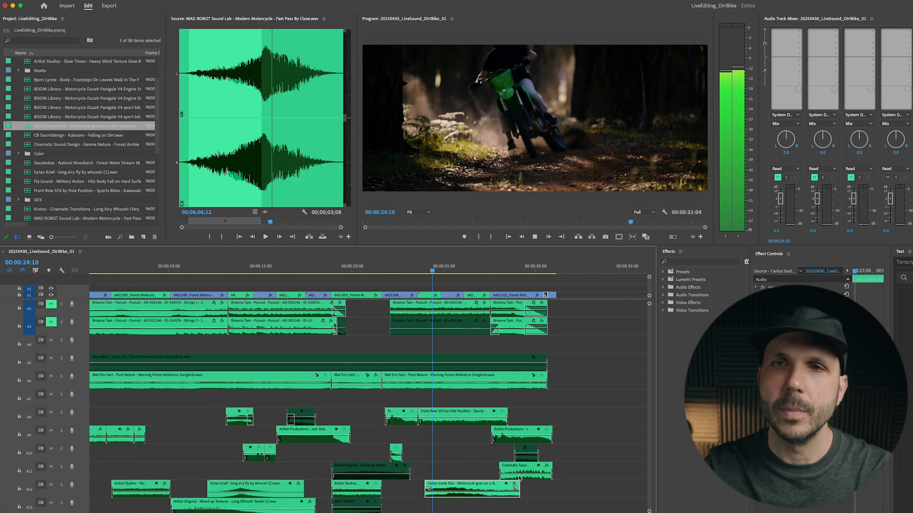
key("equal")
left_click_drag(333, 487, 365, 487)
key("space")
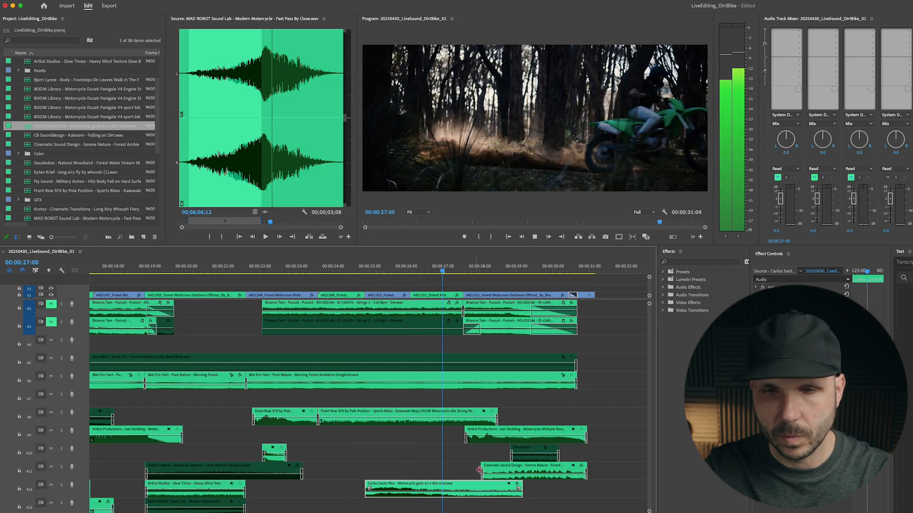
Replay the dirt road clip, split it at the shot change just after 00:00:26:02 and delete the remainder
key("space")
left_click_drag(349, 266, 367, 265)
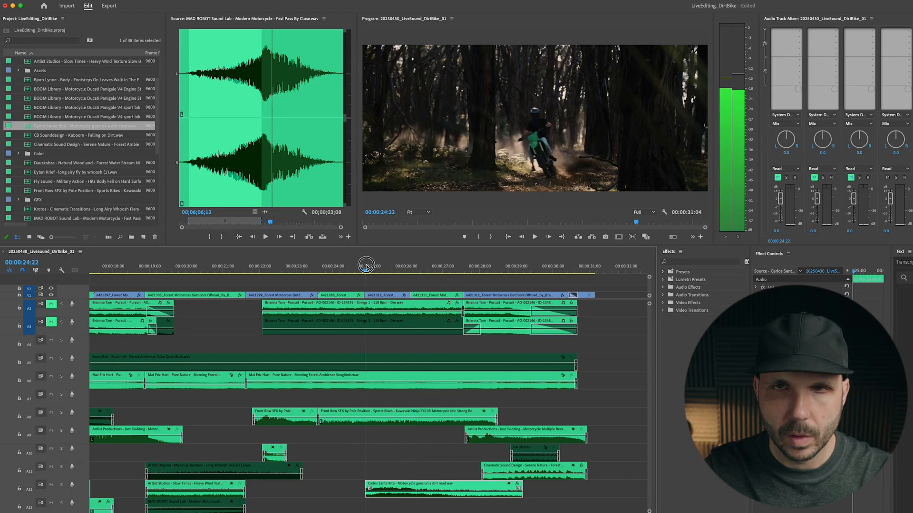
key("=")
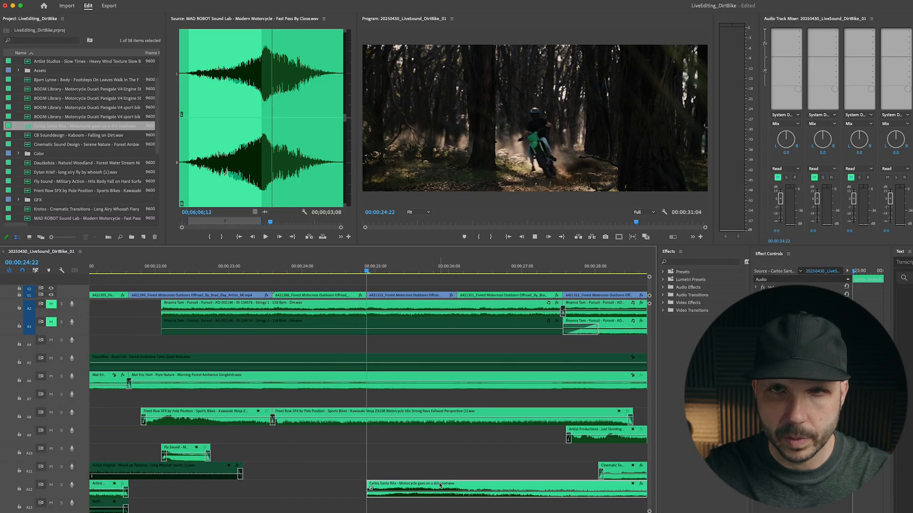
key("space")
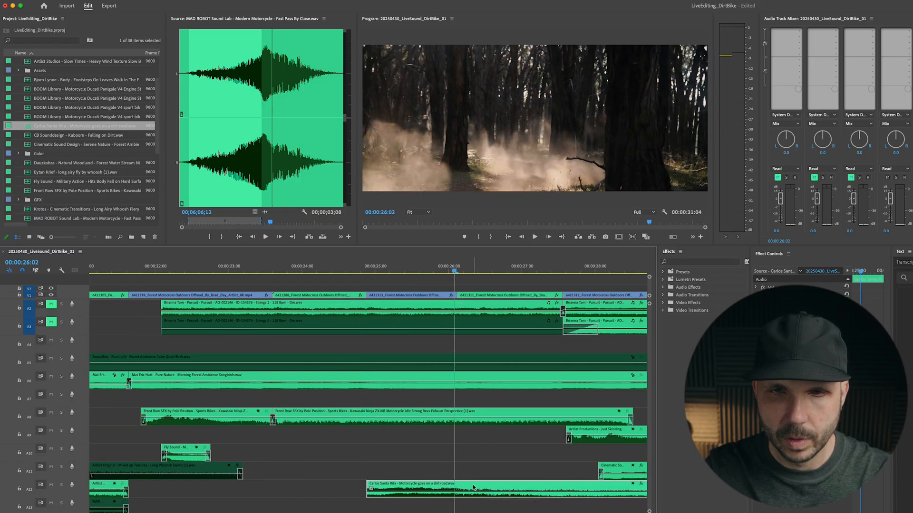
key("=")
left_click(375, 485)
key("v")
left_click(387, 487)
key("Delete")
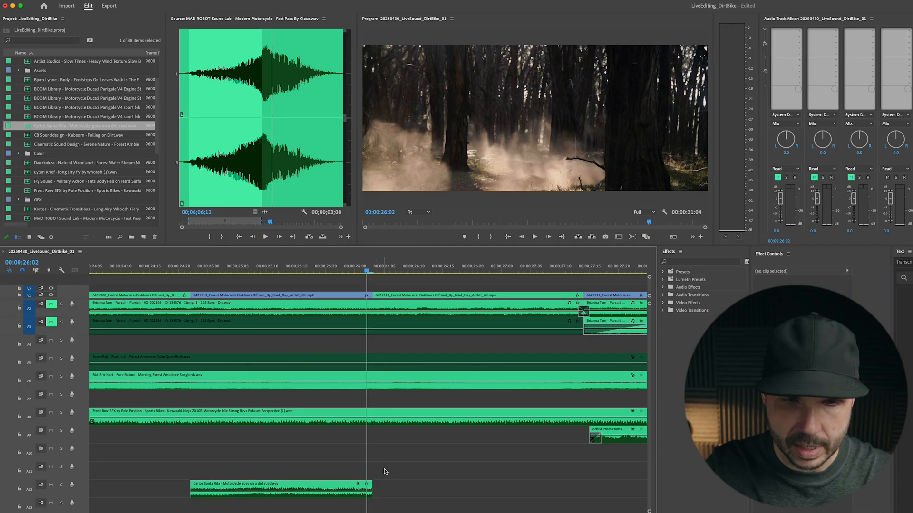
Return the playhead to 00:00:24:15 ahead of the shortened dirt road clip and save the project
left_click(326, 490)
key("minus")
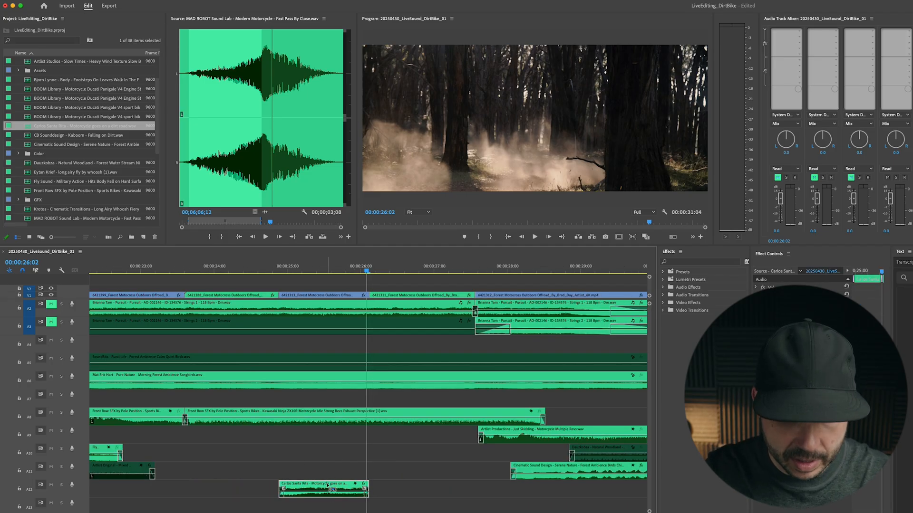
left_click(259, 266)
left_click(280, 284)
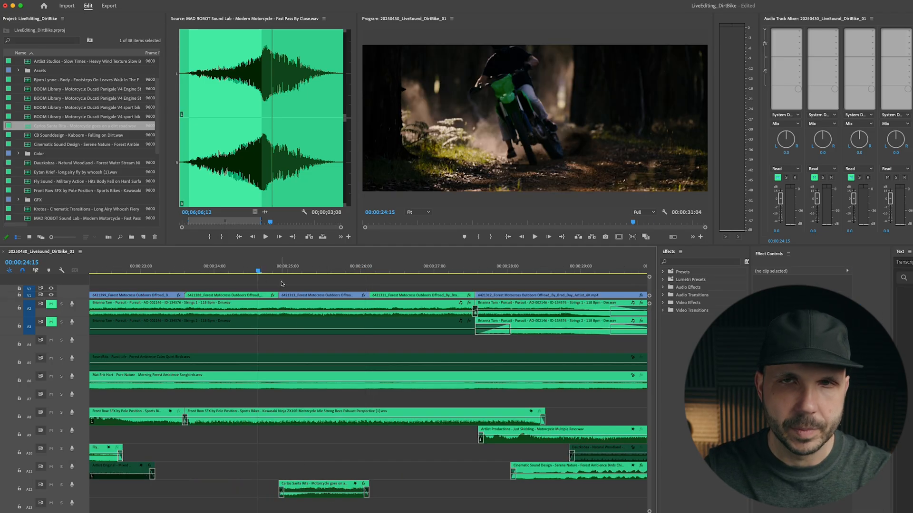
key("ctrl+s")
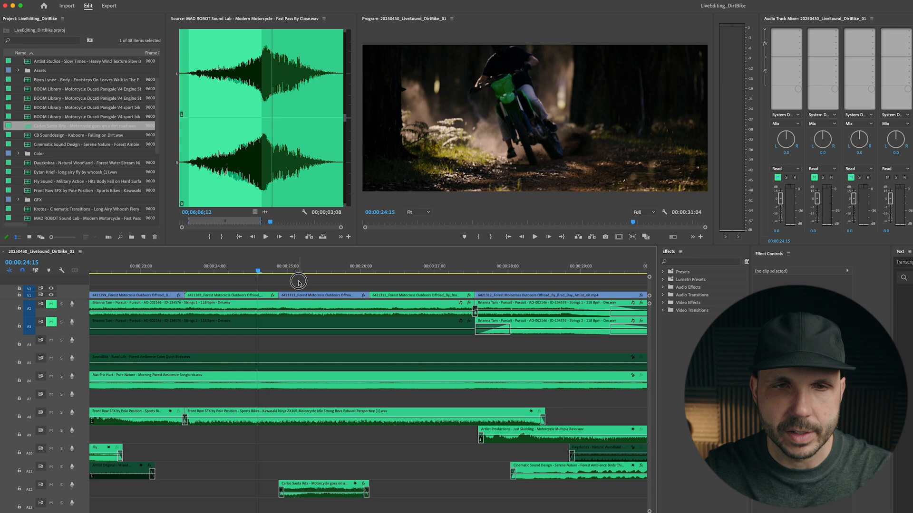
Listen to the dirt road clip in the mix from about 00:00:24:09, replaying the following shot from about 00:00:26:02
key("minus")
left_click(304, 267)
key("space")
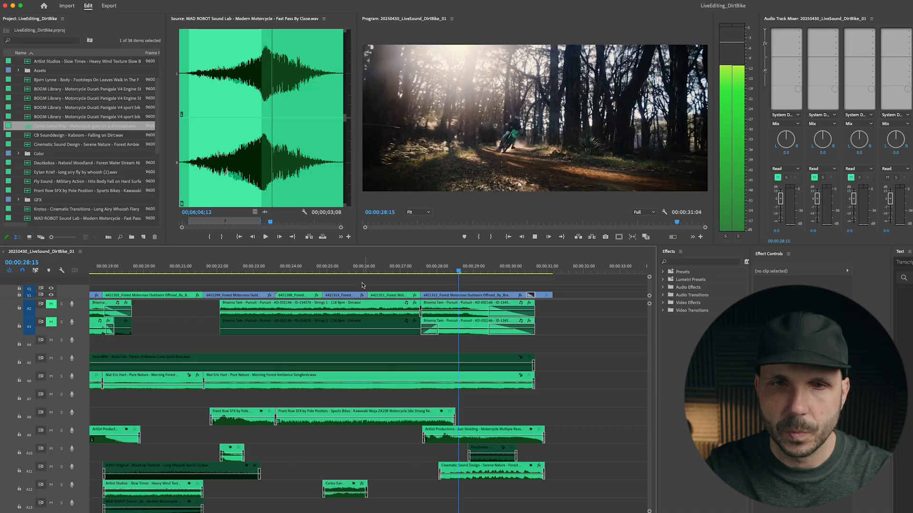
left_click(367, 268)
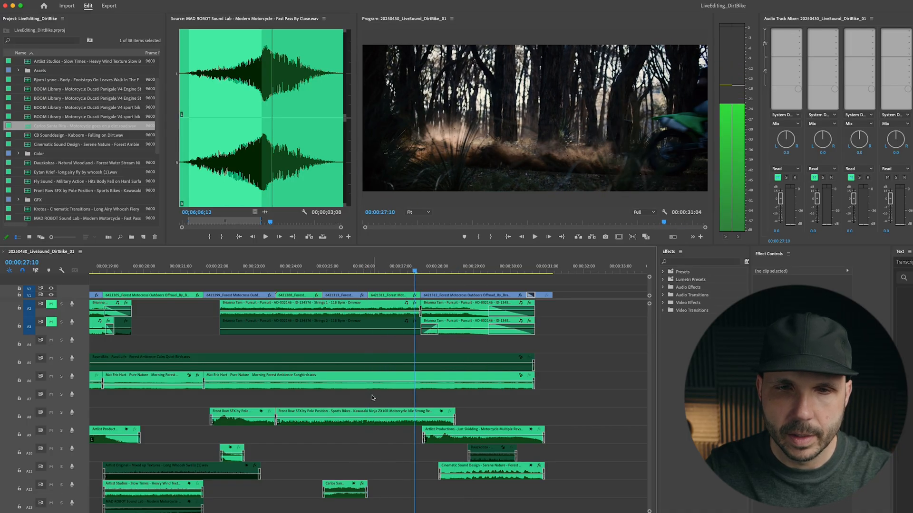
key("space")
key("minus")
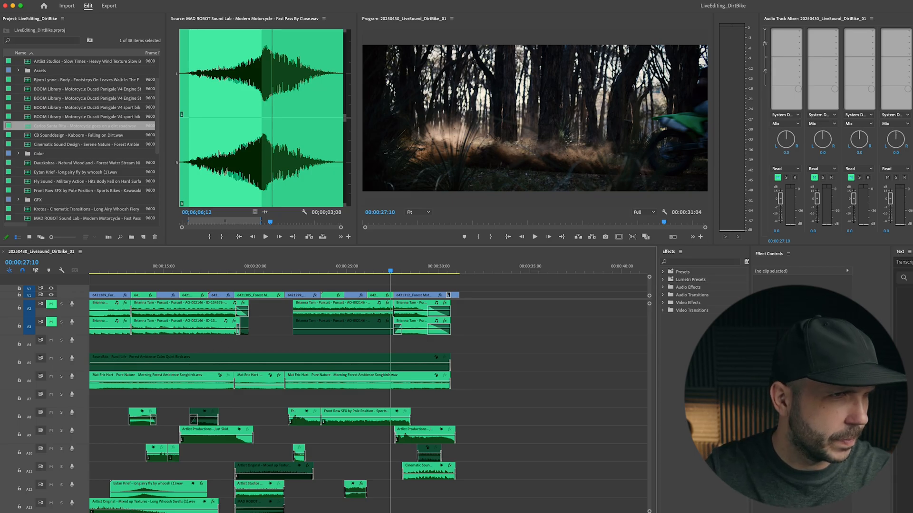
Replay the sequence from about 00:00:22:24 to review how the engine sounds lead into the closing shot
left_click_drag(370, 272, 349, 272)
key("equal")
key("equal")
key("minus")
key("space")
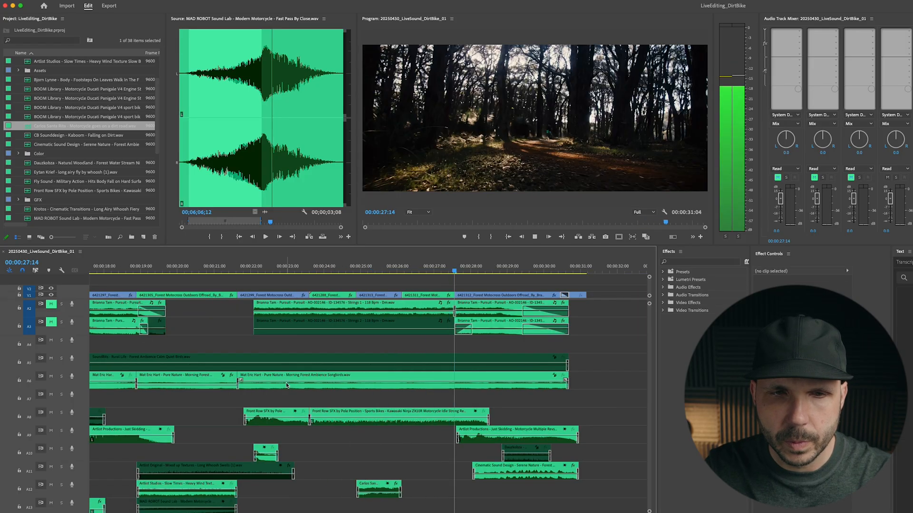
left_click(285, 271)
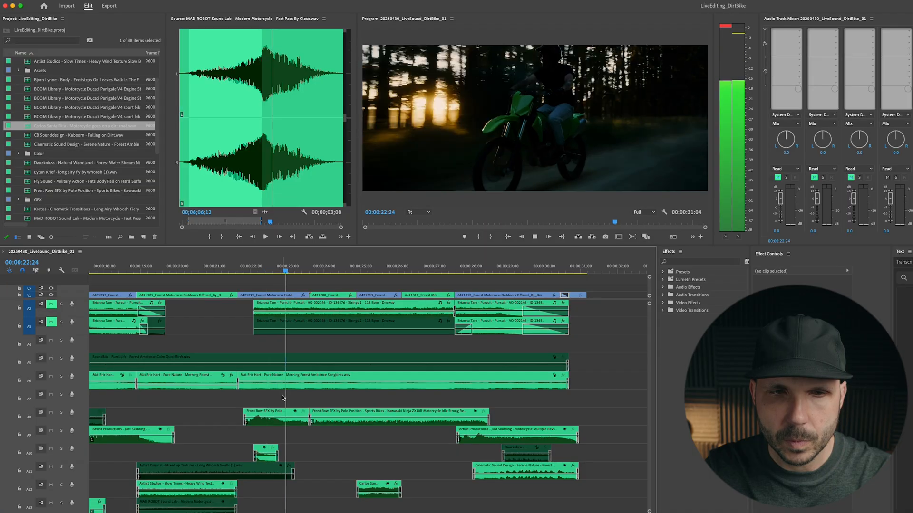
key("minus")
key("equal")
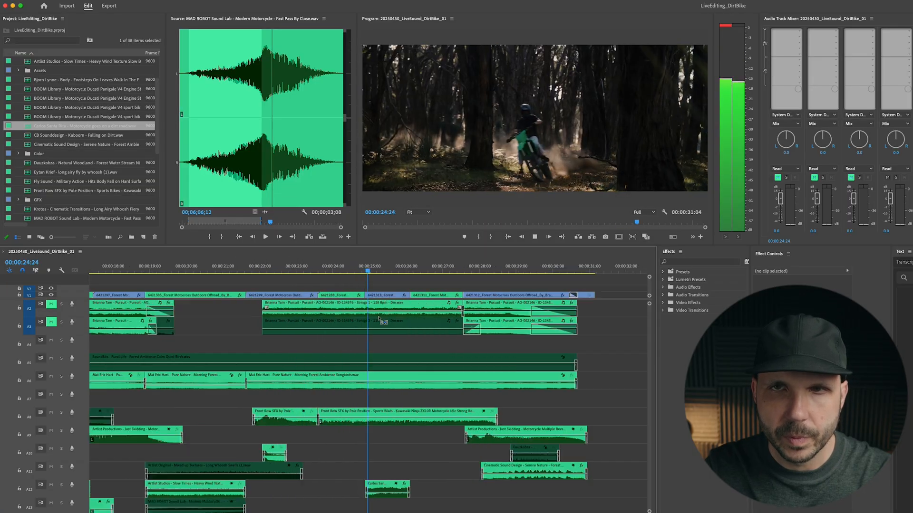
key("equal")
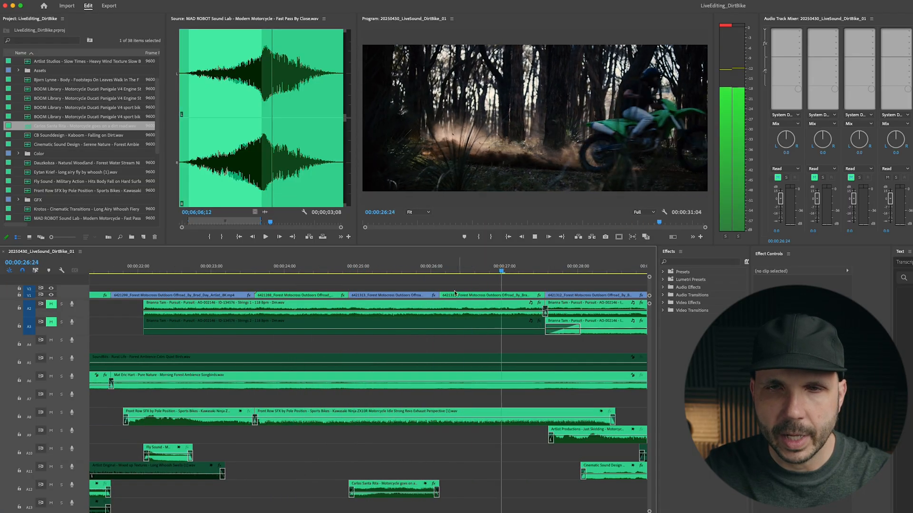
key("minus")
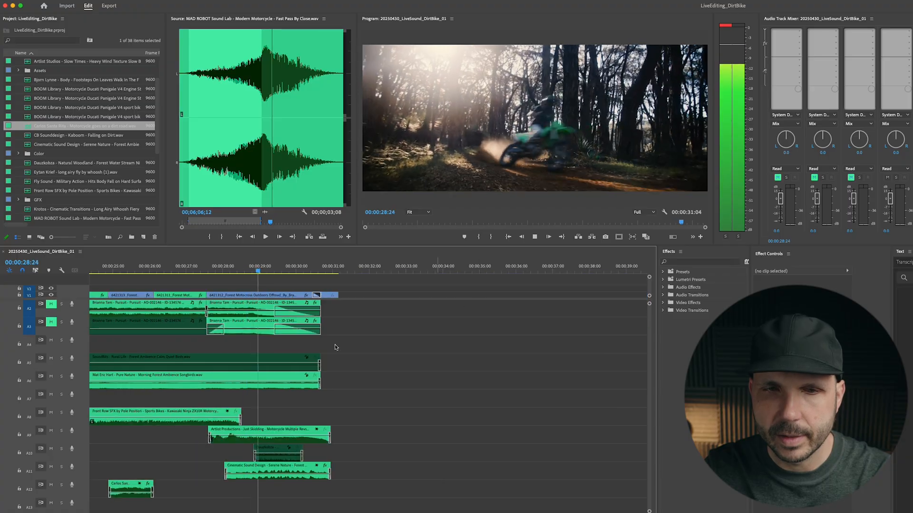
Extend the start of the Motorcycle Multiple Revs clip on A9 back to the cut near 00:00:26:03 and replay from 00:00:25:20
left_click_drag(209, 435, 148, 430)
left_click(143, 269)
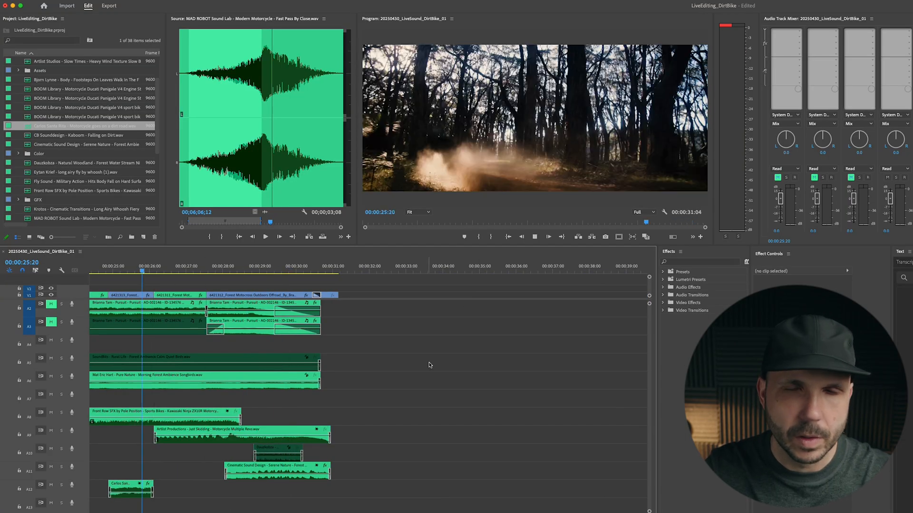
key("space")
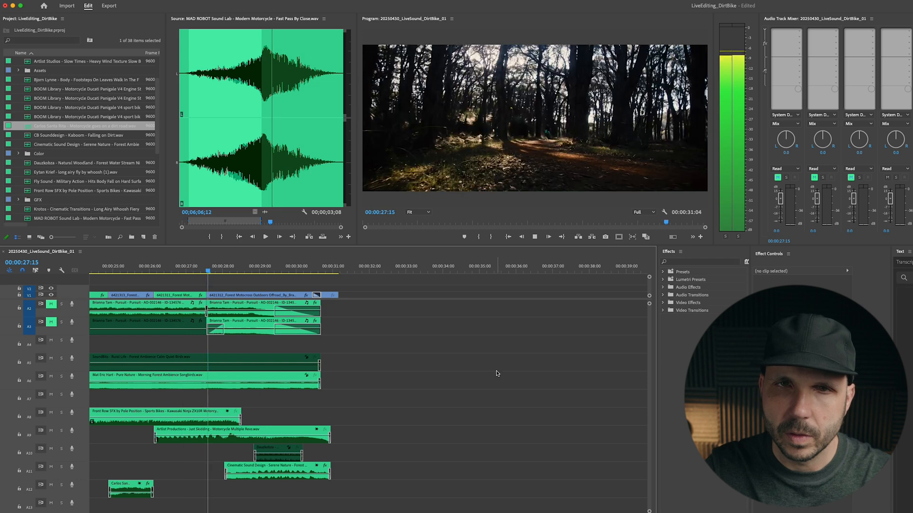
Split the Motorcycle Multiple Revs clip on A9 at the shot change near 00:00:27:14 and fit the whole sequence in view
key("=")
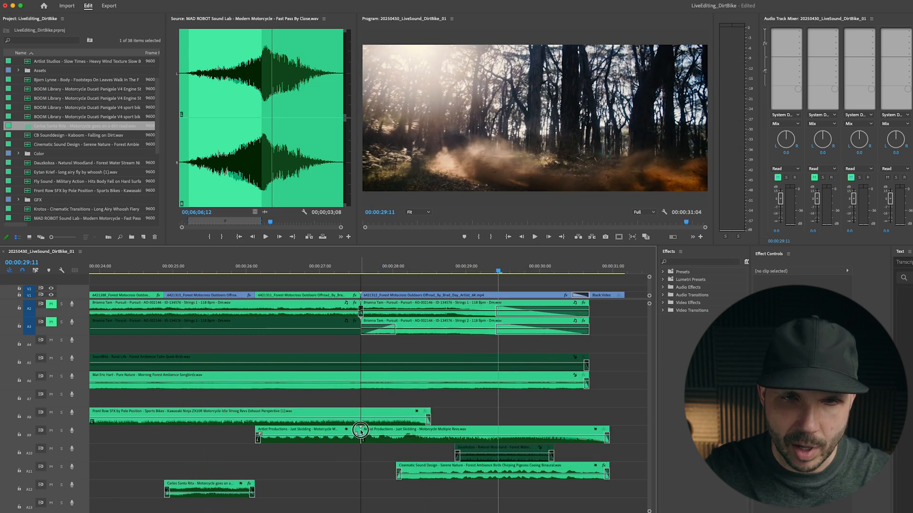
left_click(360, 431)
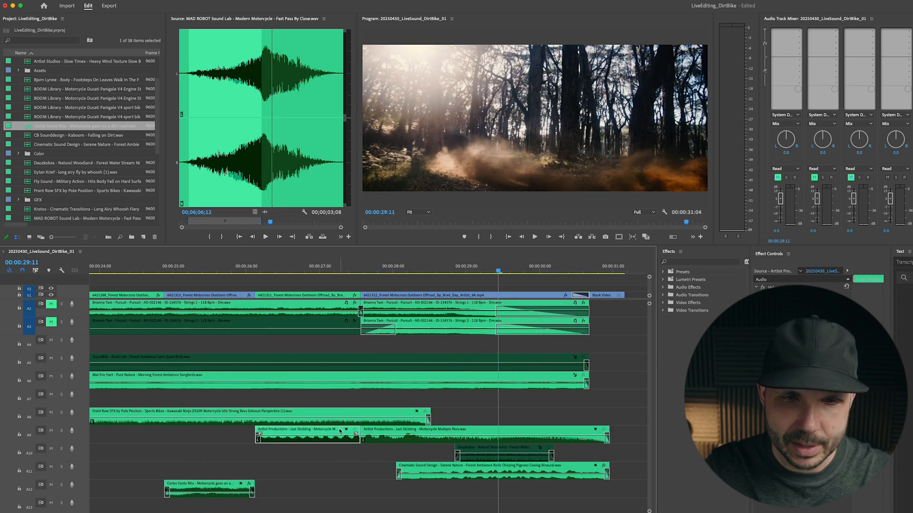
left_click(342, 458)
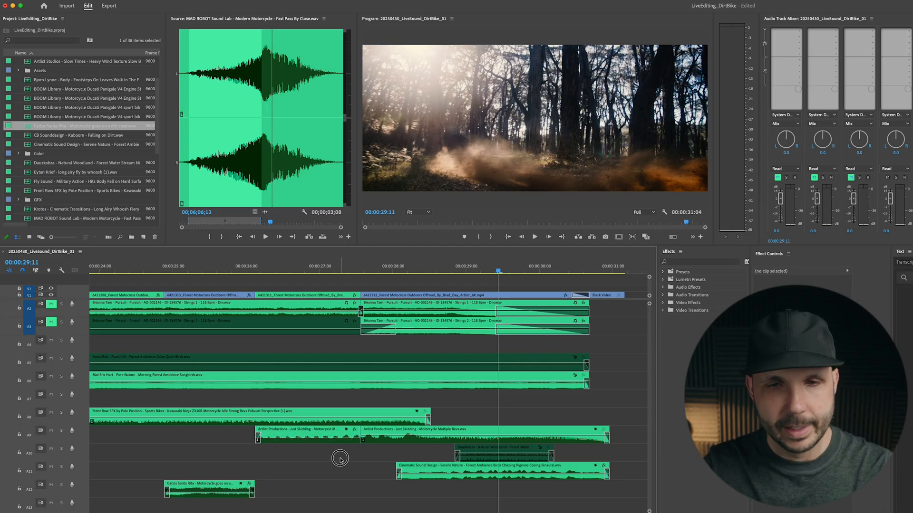
scroll(336, 455, "up", 1)
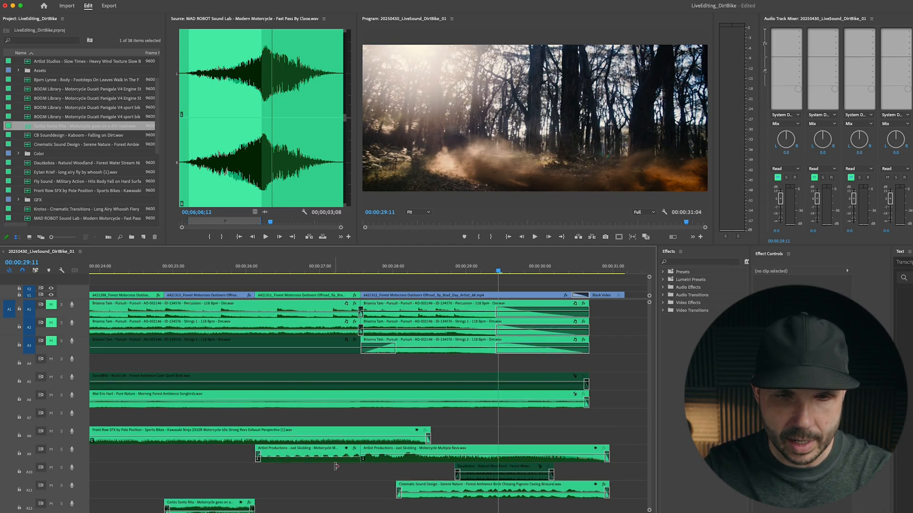
key("backslash")
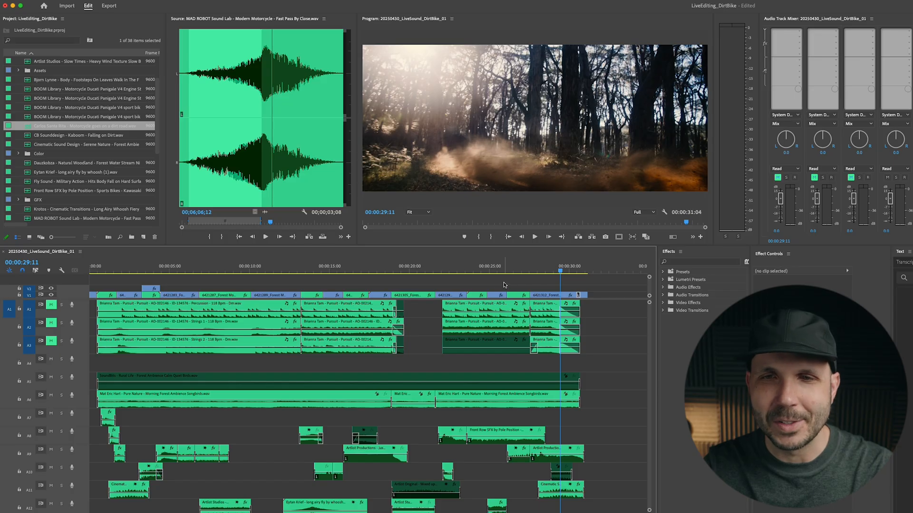
Check the effect clips under the closing shot on A9 to A11, and save the project with the playhead at the sequence start
key("super+s")
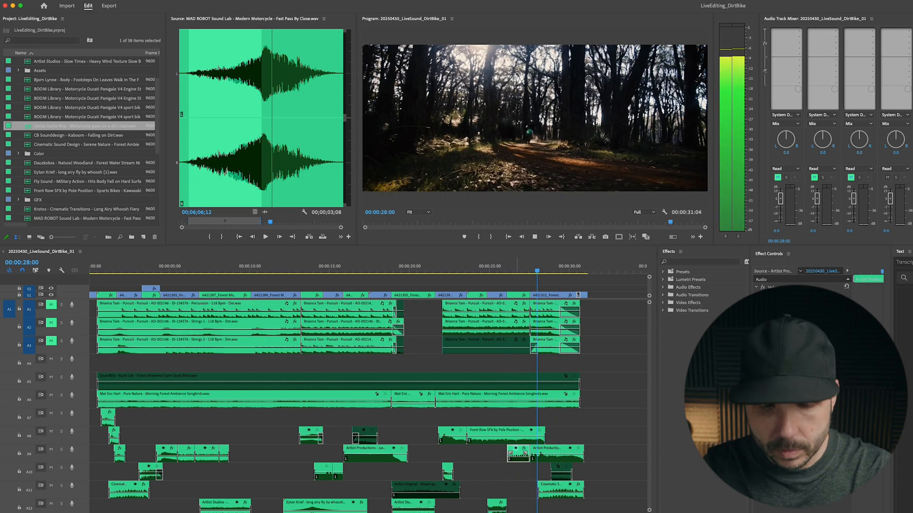
left_click(526, 455)
left_click(502, 479)
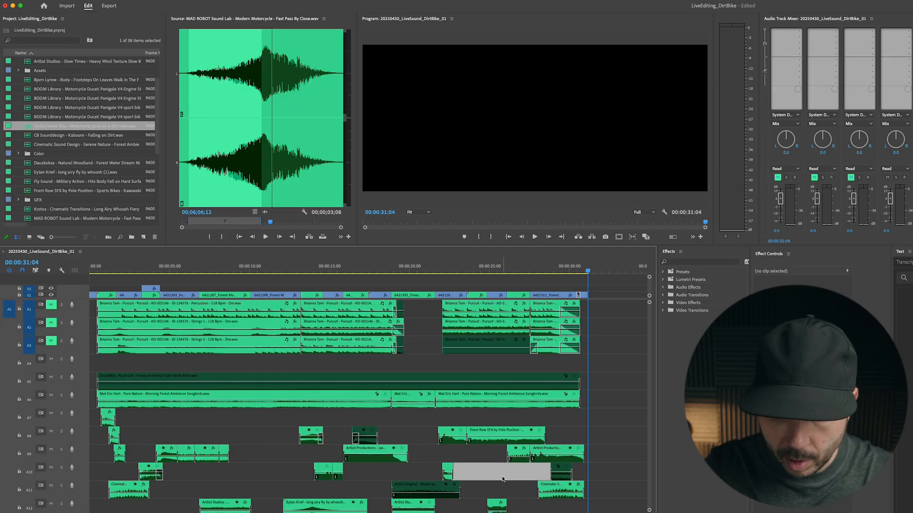
left_click(560, 493)
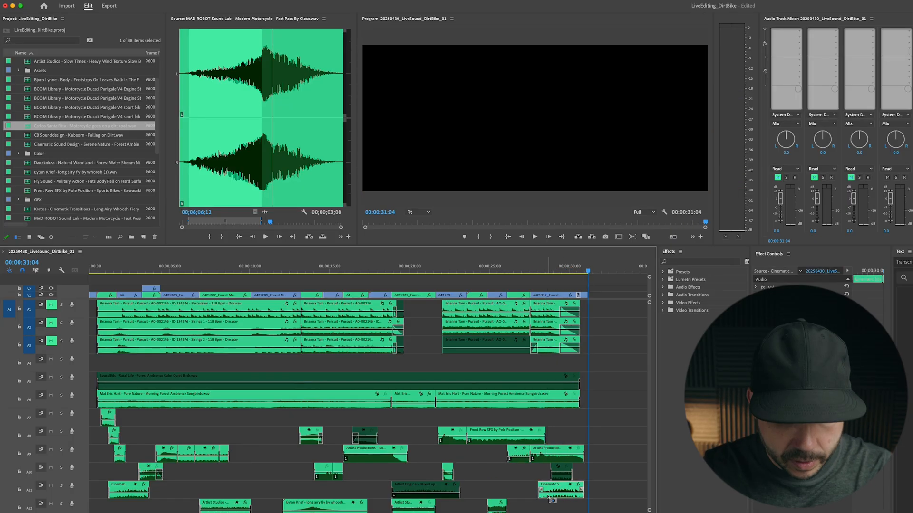
key("Home")
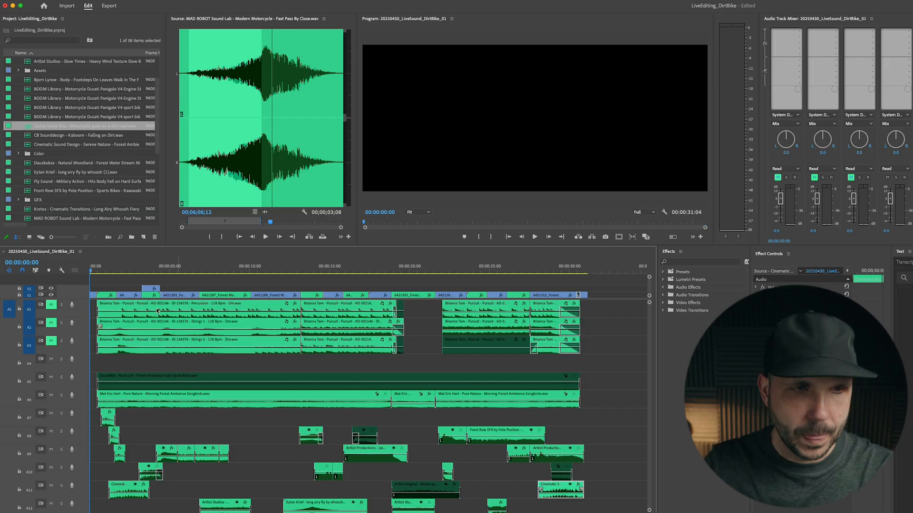
left_click(163, 366)
key("ctrl+s")
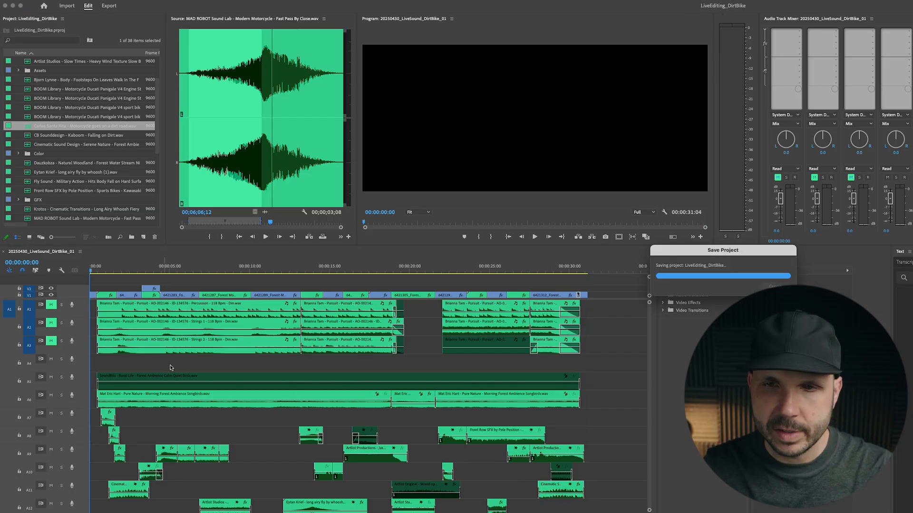
Widen the timeline panel, fit the whole sequence in it, and play the saved project from the start
key("=")
key("backslash")
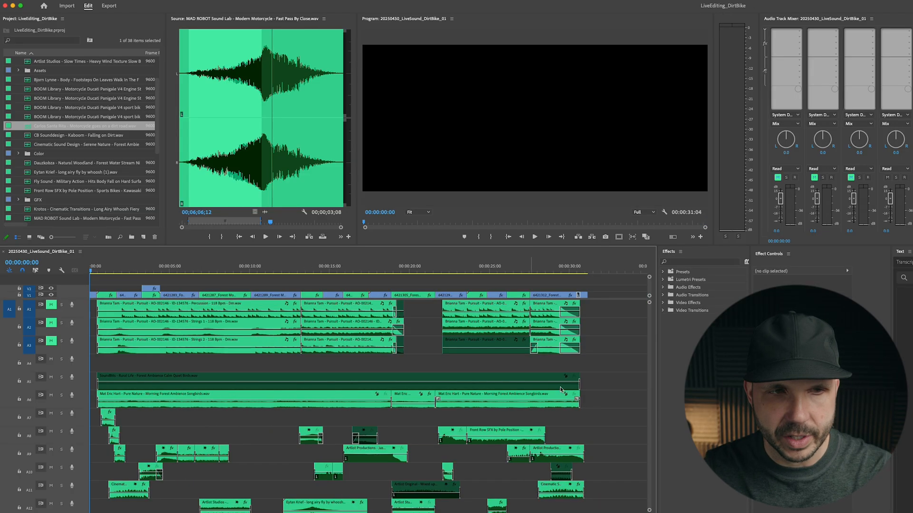
left_click_drag(657, 378, 713, 378)
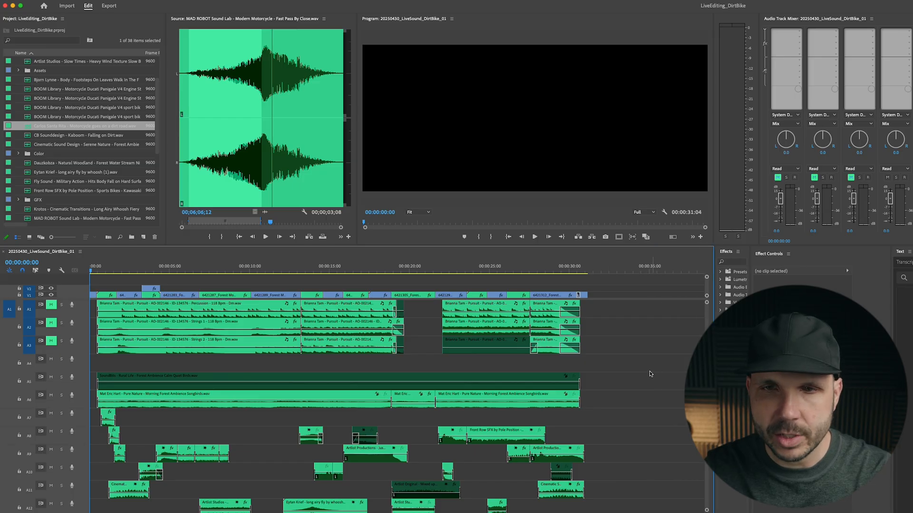
key("backslash")
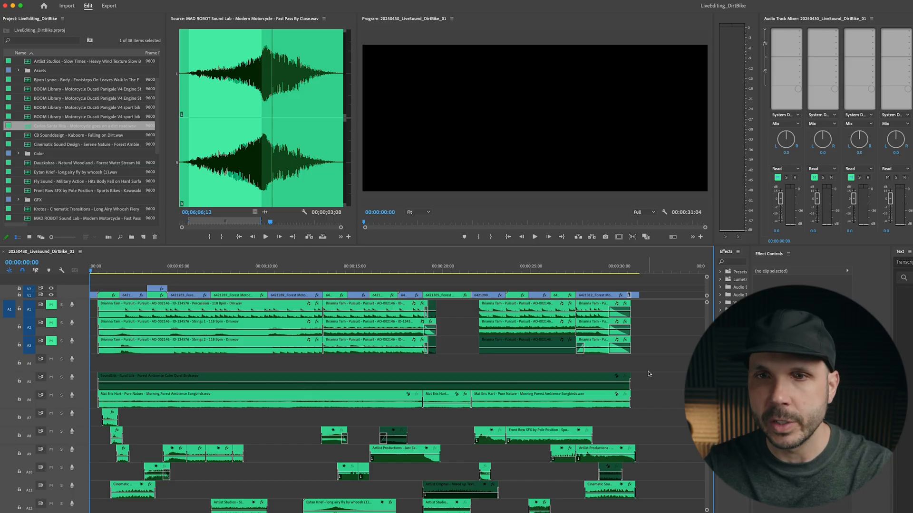
key("super+s")
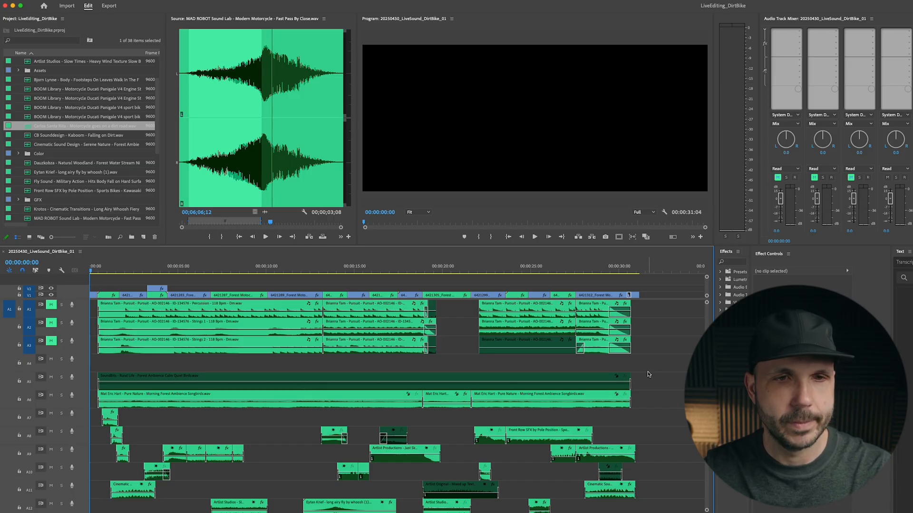
key("space")
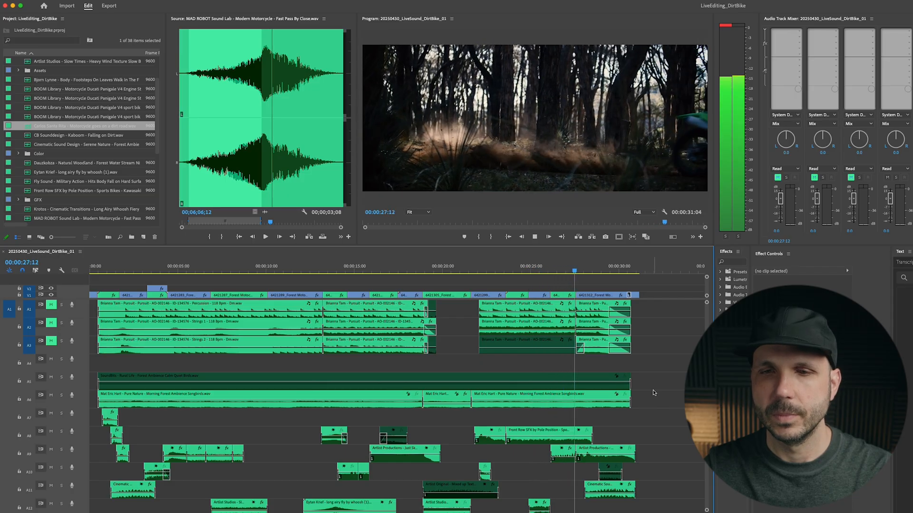
Isolate and disable the Front Row SFX section on A8 between about 00:00:24:22 and 00:00:26:03, and replay from 00:00:24:09
scroll(654, 397, "down", 2)
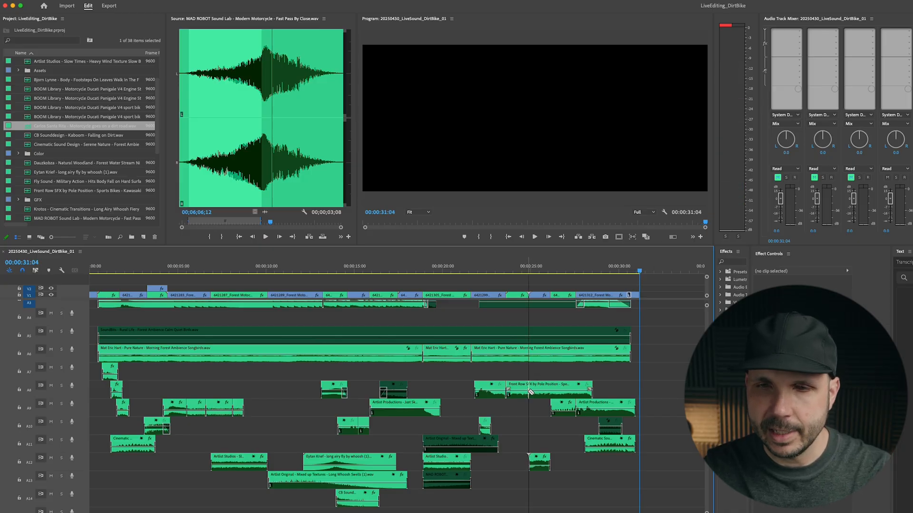
left_click_drag(528, 391, 554, 391)
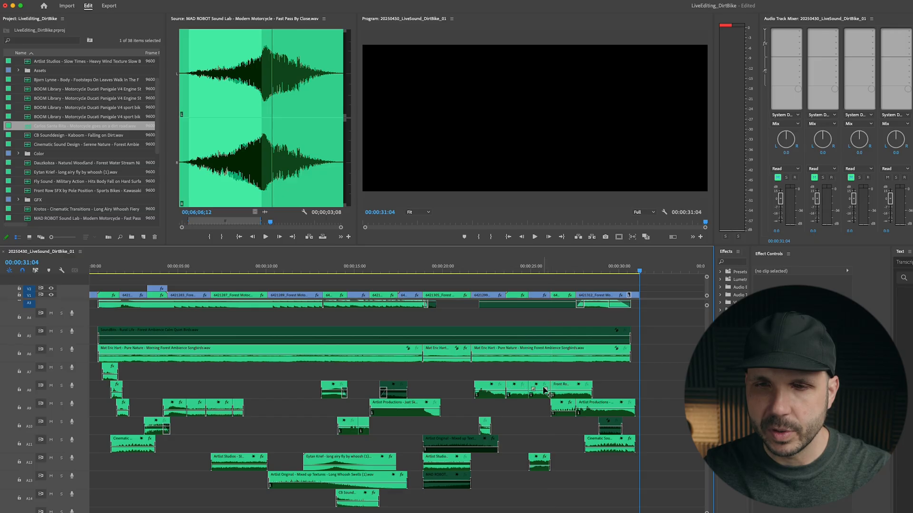
left_click(545, 389)
left_click(521, 273)
left_click(541, 286)
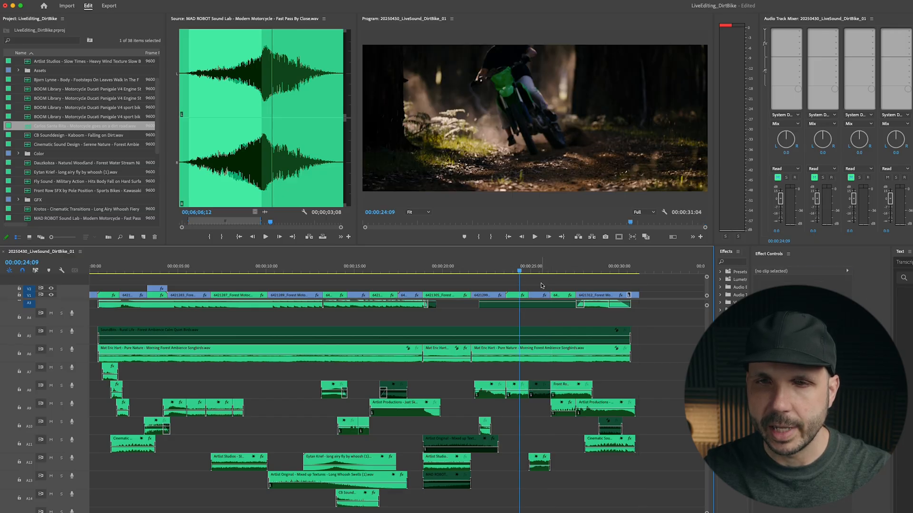
key("space")
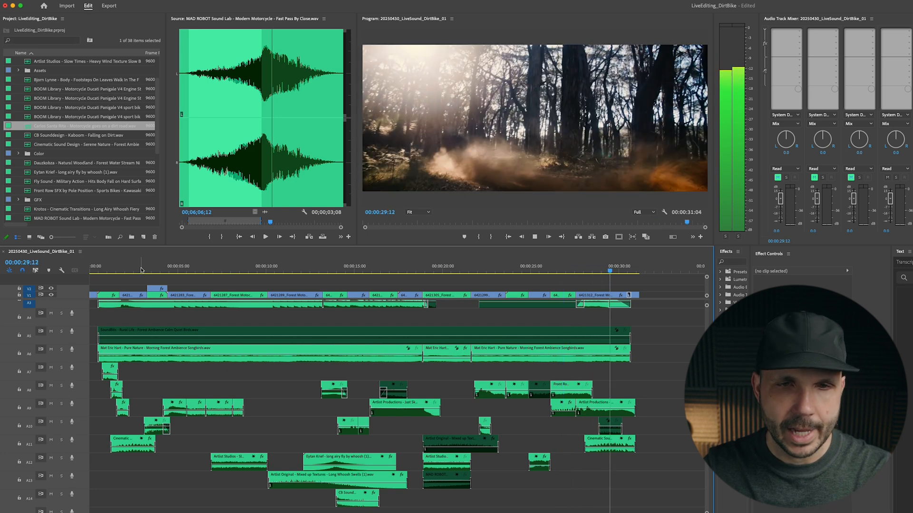
Split the Morning Forest Ambience Songbirds clip on A6 at the shot change at 00:00:06:22
left_click_drag(142, 270, 155, 270)
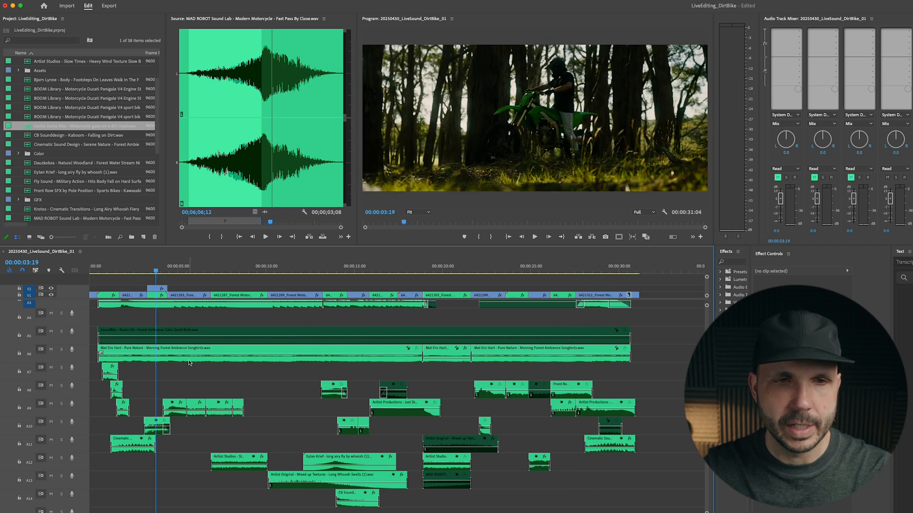
left_click_drag(161, 270, 211, 271)
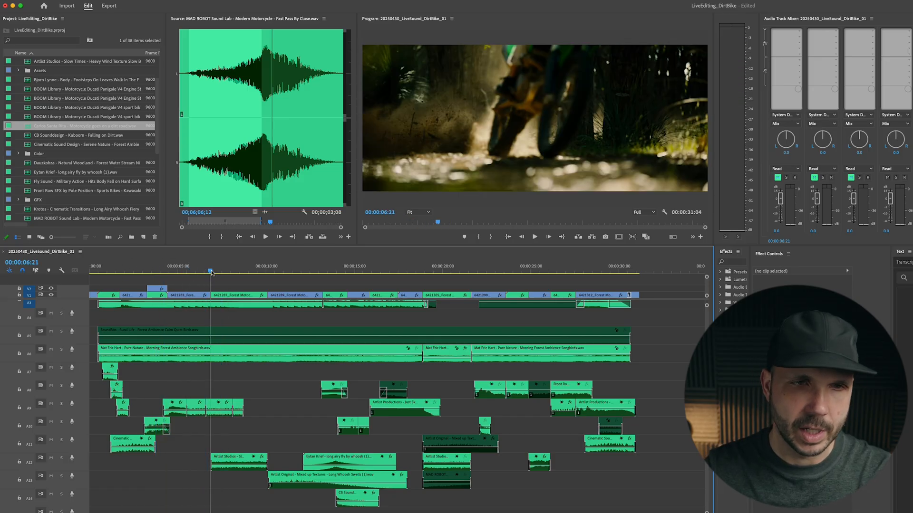
key("Left")
key("Left")
key("Left")
key("Left")
key("Left")
key("Left")
left_click(212, 271)
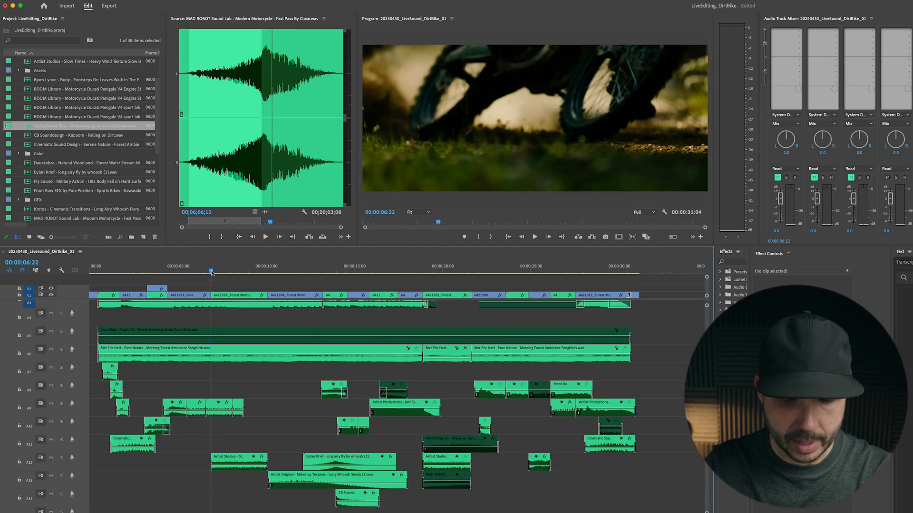
left_click(238, 346)
key("super+k")
Split the songbird ambience on A6 again at 00:00:13:06 and disable the section between the two cuts
left_click_drag(218, 271, 327, 274)
key("Left")
key("Left")
key("Left")
key("Left")
key("super+k")
left_click(291, 356)
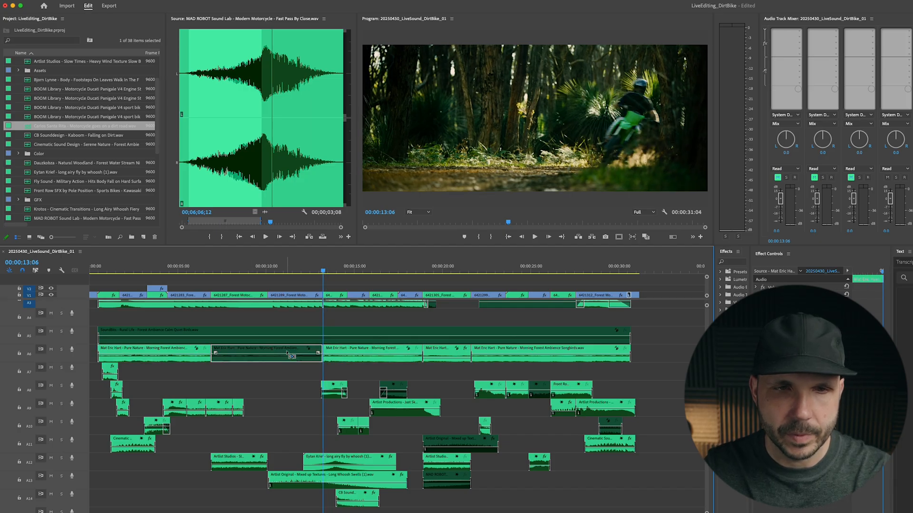
Spot-check the mix by playing from about 00:00:13, 00:00:18 and 00:00:22
left_click(315, 281)
key("space")
left_click(411, 267)
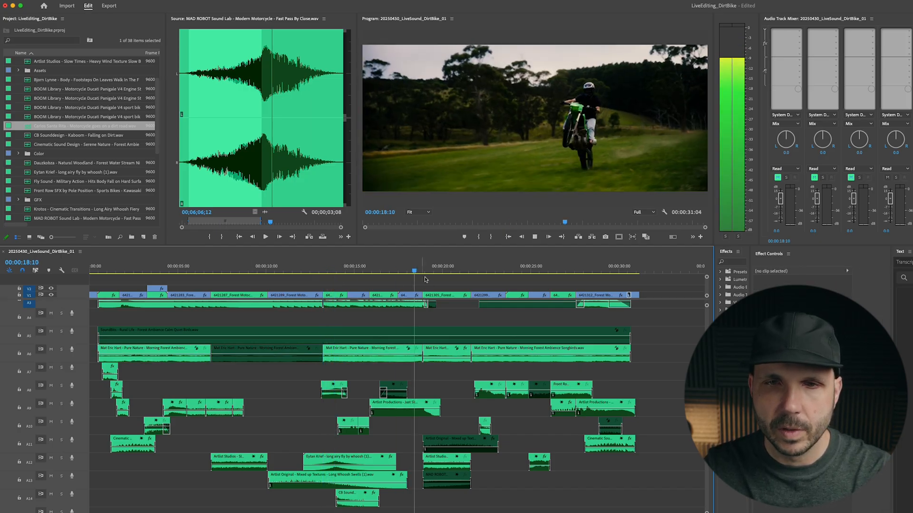
left_click(479, 270)
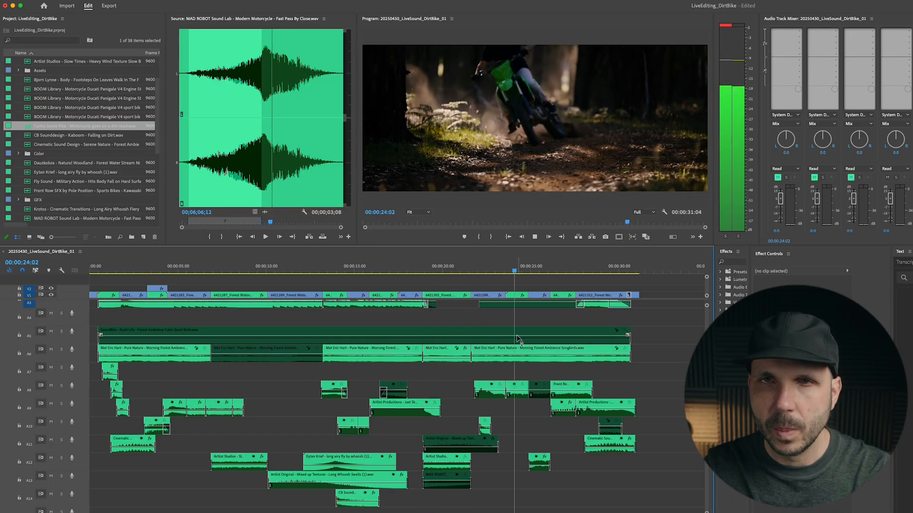
Cut the songbird ambience on A6 near 00:00:23:15 and 00:00:24:22 and disable the section between the cuts
key("c")
left_click(505, 352)
left_click(534, 353)
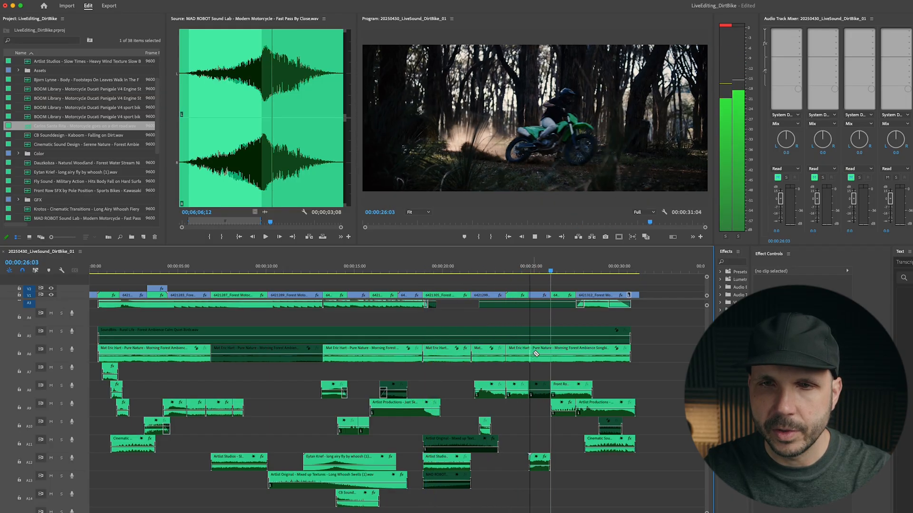
key("v")
left_click(517, 353)
key("shift+super+e")
left_click(508, 281)
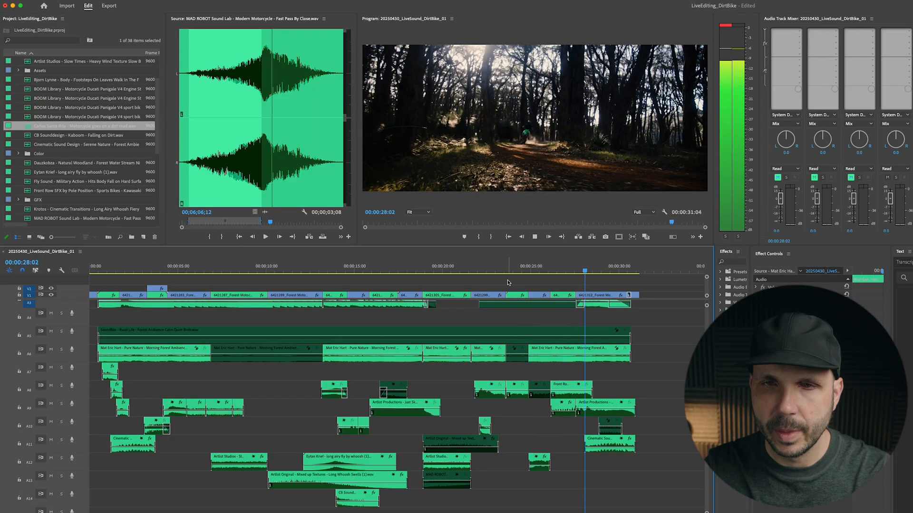
Check the closing Cinematic clip on A11 and the opening effect clips on A7 to A9, and save the project
left_click(603, 442)
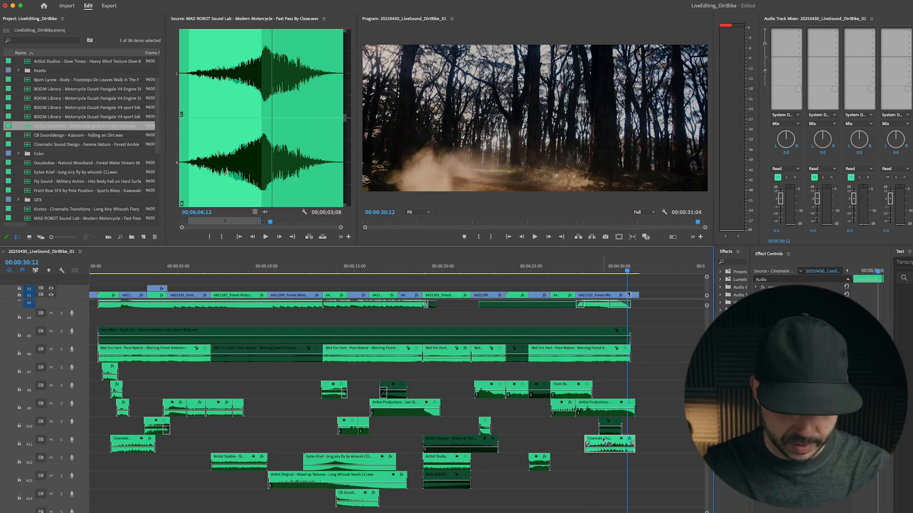
left_click(103, 271)
left_click_drag(137, 367, 106, 412)
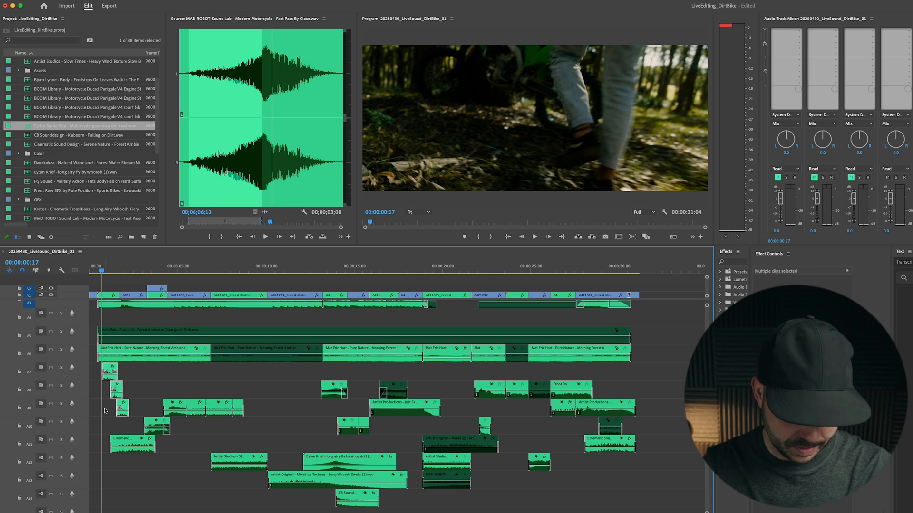
left_click(131, 279)
scroll(133, 356, "up", 3)
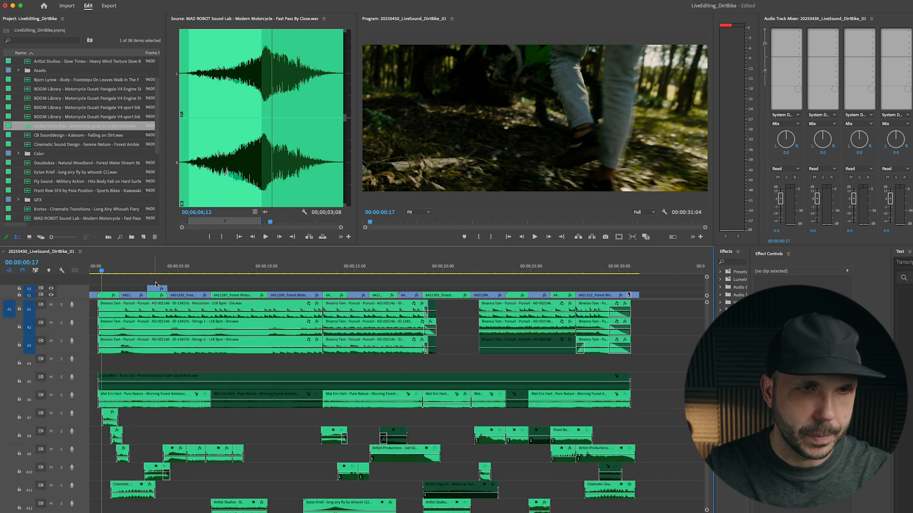
key("ctrl+s")
Play the whole sequence from the start to review the full sound design
key("Home")
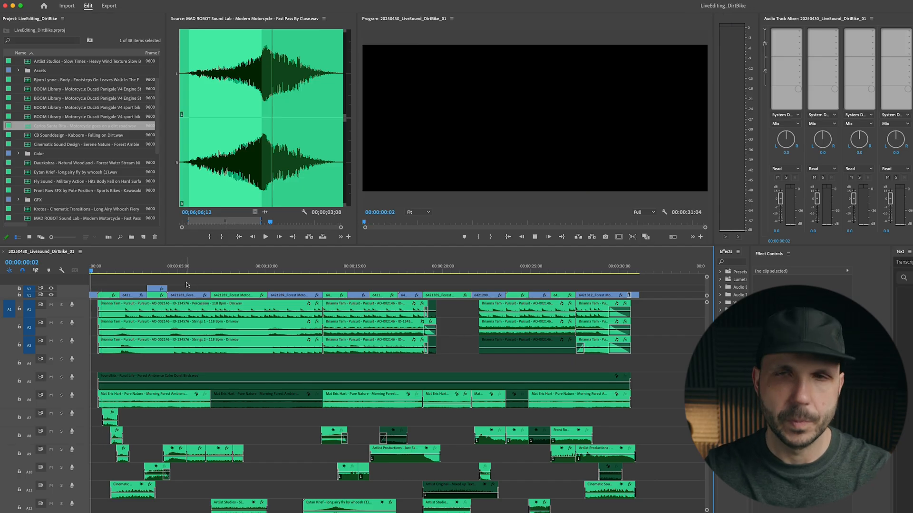
key("space")
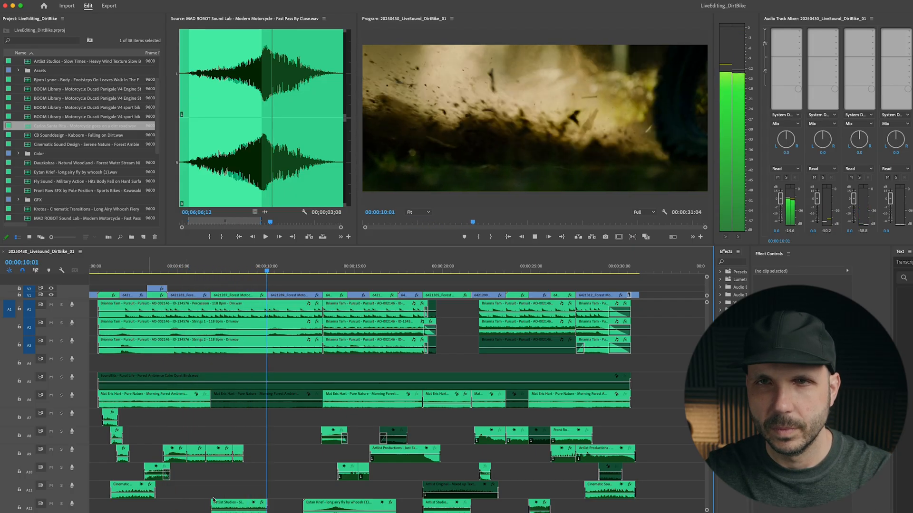
scroll(223, 480, "down", 1)
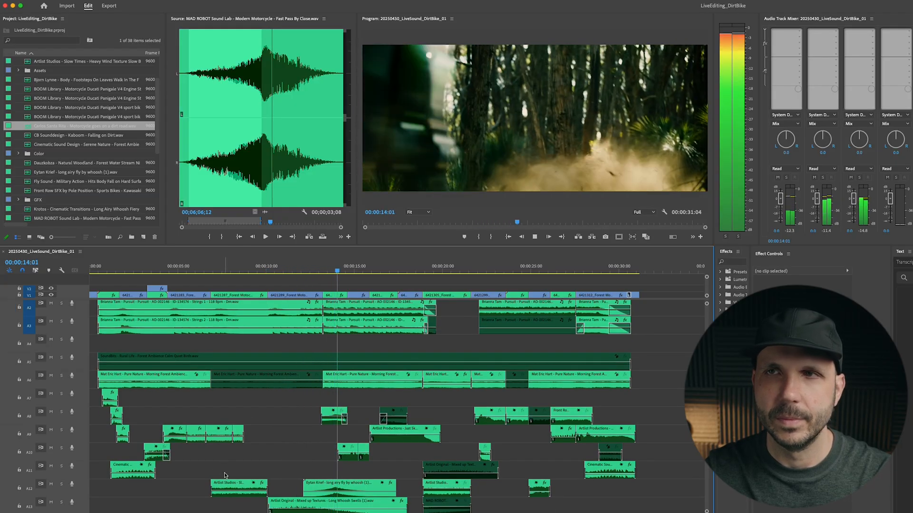
scroll(226, 475, "up", 1)
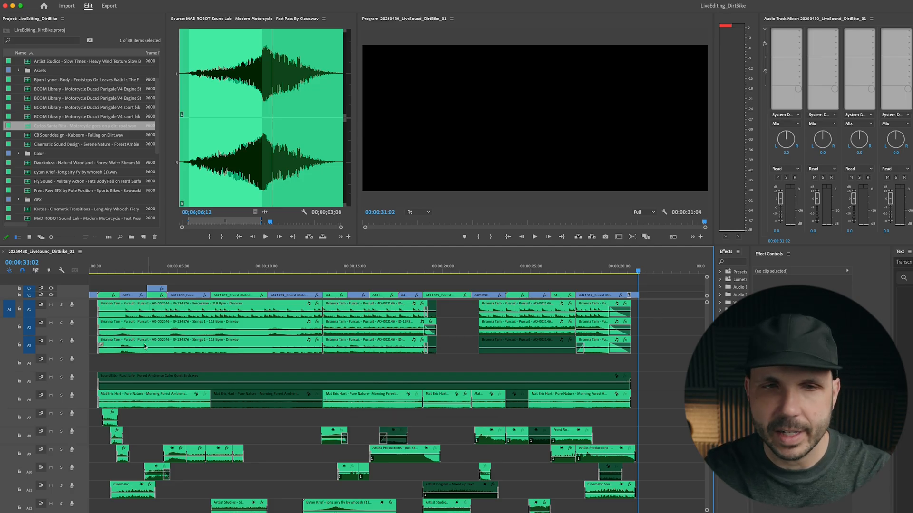
Solo the three music tracks A1, A2 and A3 and save the project
left_click(62, 305)
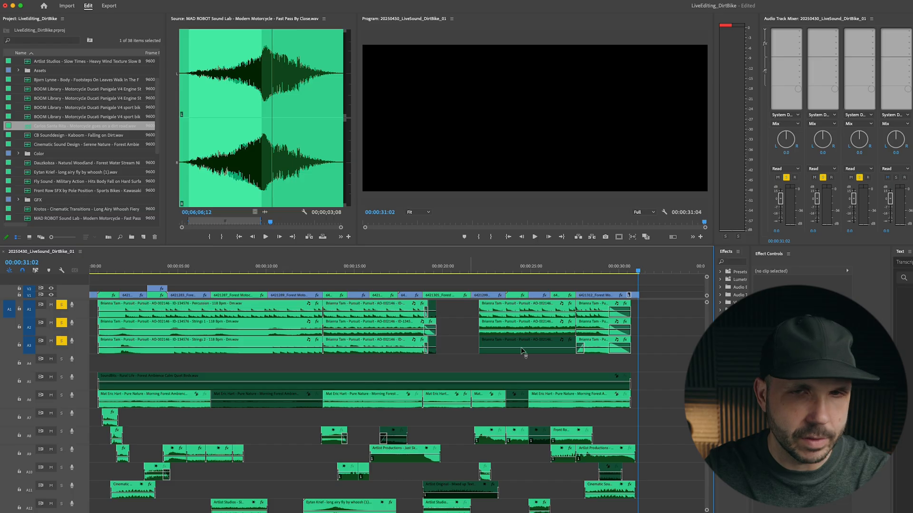
left_click_drag(670, 314, 66, 350)
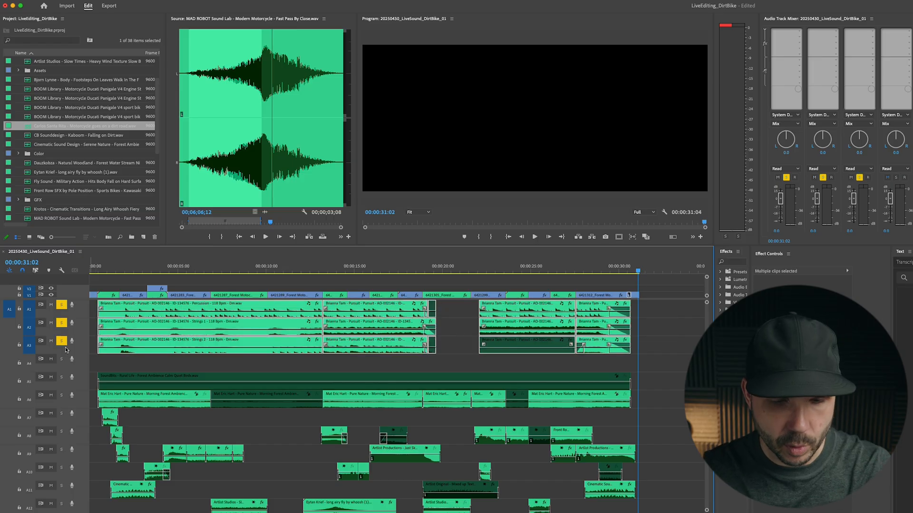
left_click(168, 363)
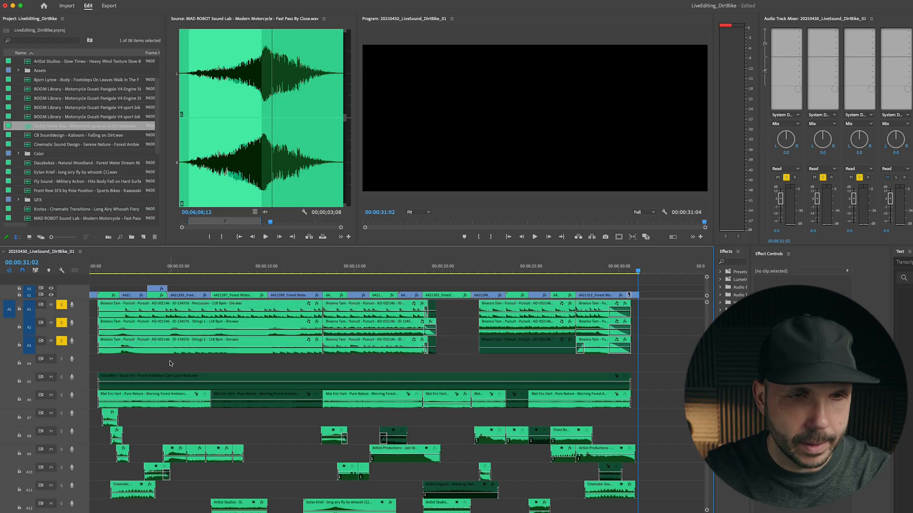
key("super+s")
Reveal the 20250430_LiveSound_DirtBike_01 sequence in the LiveSoundDesign bin, duplicate it there and rename the copy
key("shift+f")
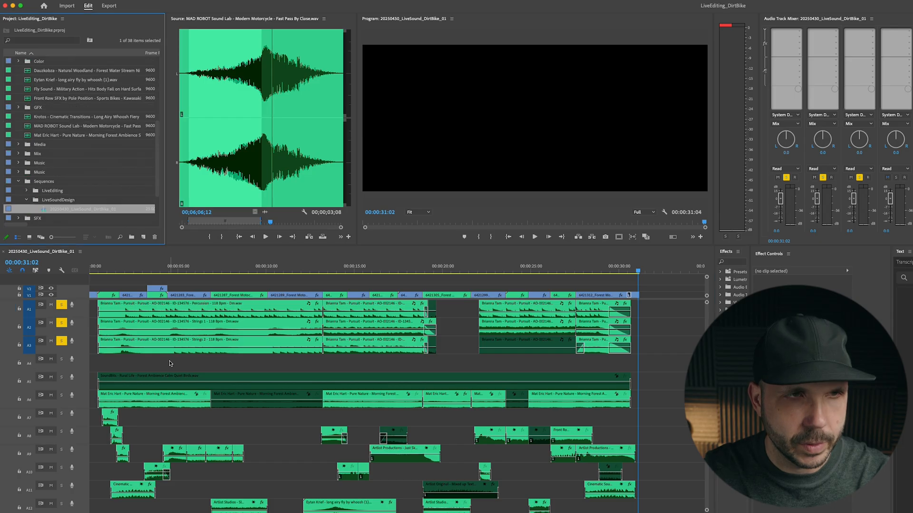
key("super+shift+slash")
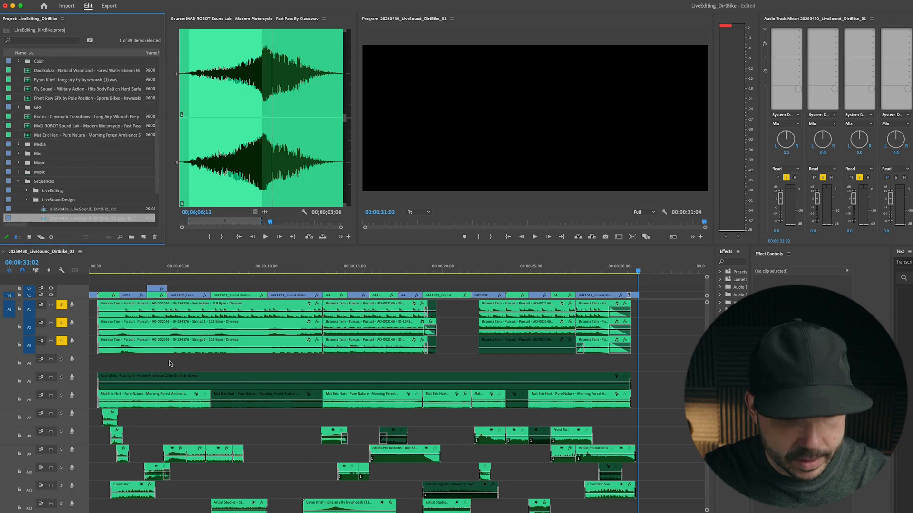
left_click(107, 220)
key("BackSpace")
key("Return")
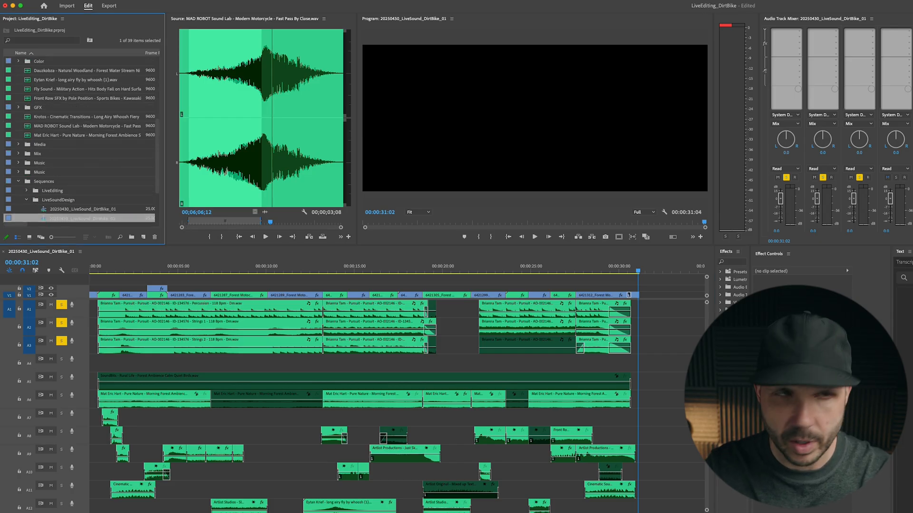
Open the 20250430_LiveSound_DirtBike_02 sequence, play its soloed music from near the start and select all music clips on A1 to A3
double_click(44, 219)
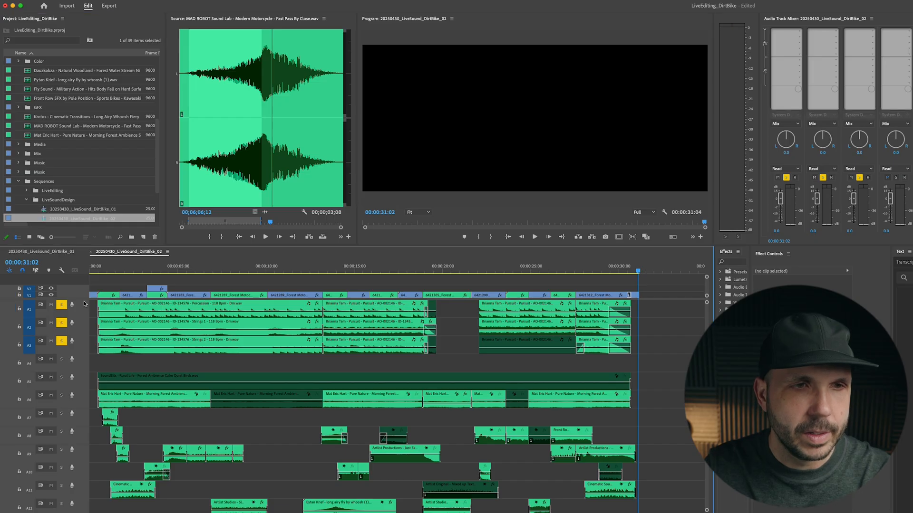
left_click(100, 271)
key("space")
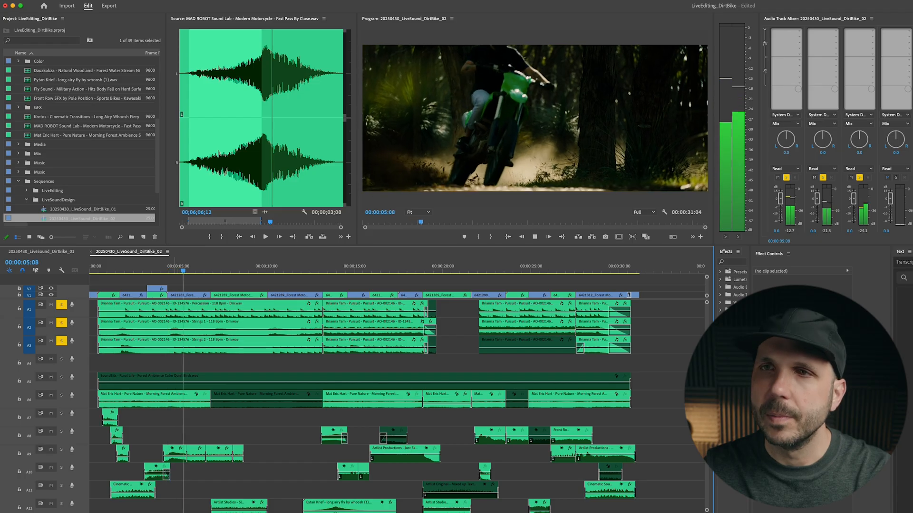
left_click_drag(658, 315, 91, 347)
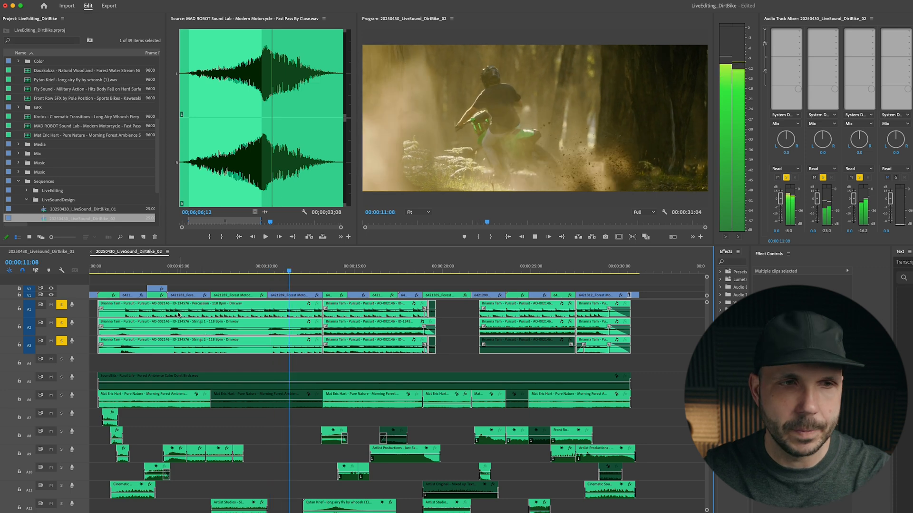
Unsolo the music tracks A1, A2 and A3 during playback to hear them with the sound effects, and stop the playback
left_click(62, 306)
left_click(62, 324)
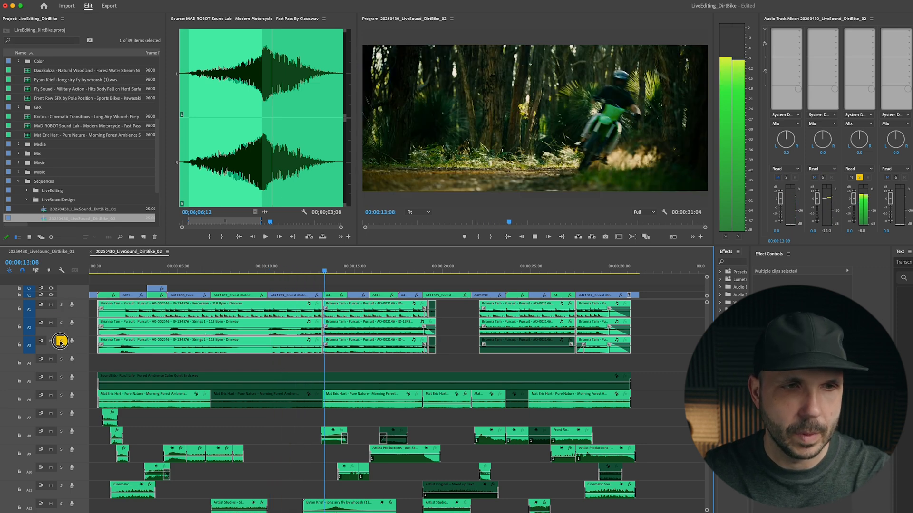
left_click(62, 341)
key("space")
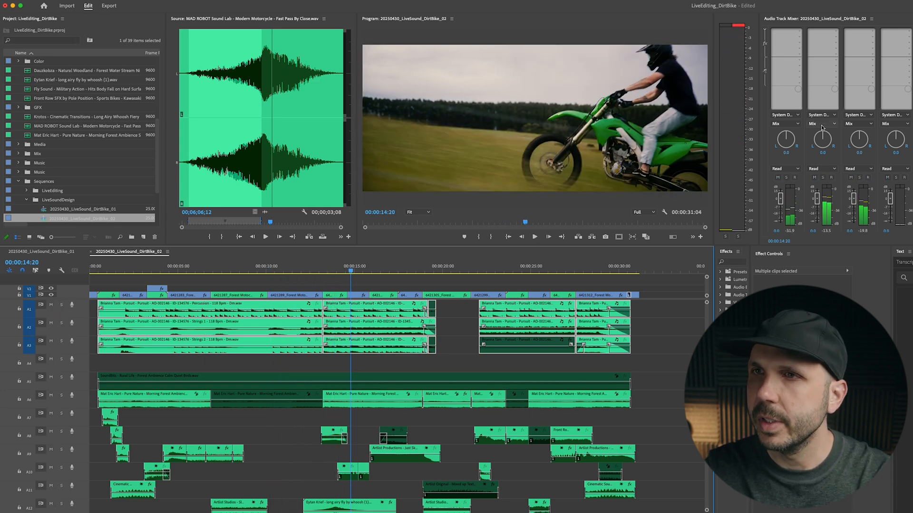
Apply the Broadcast preset to the Multiband Compressor in slot 1 of the Mix track and close the effect editor
left_click(815, 19)
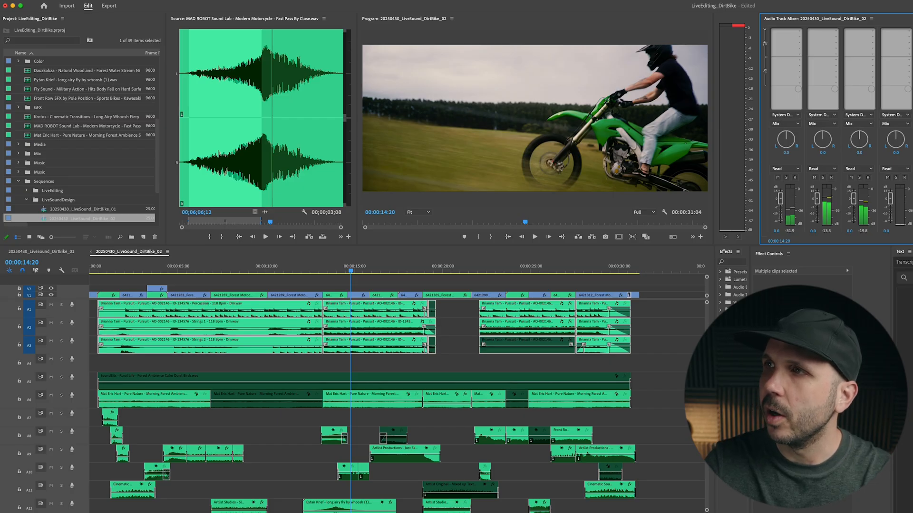
left_click_drag(742, 155, 633, 187)
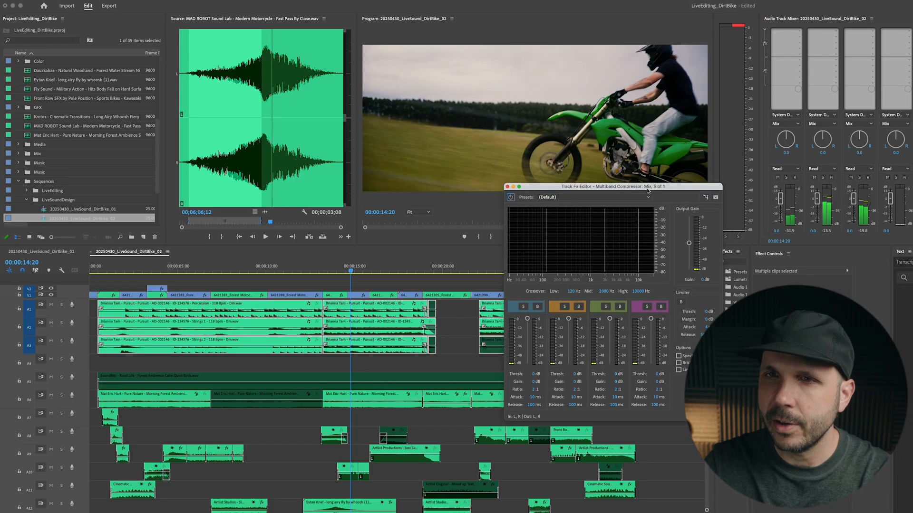
left_click(624, 199)
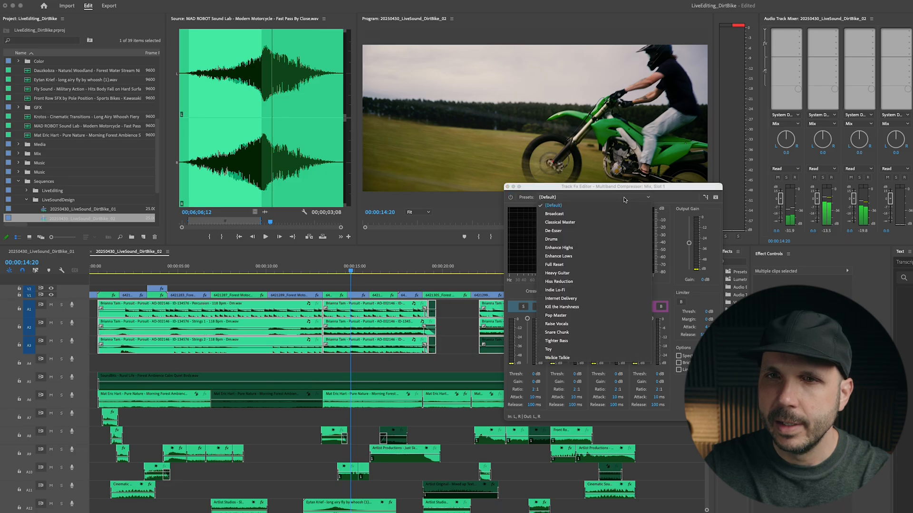
left_click(589, 213)
left_click(701, 319)
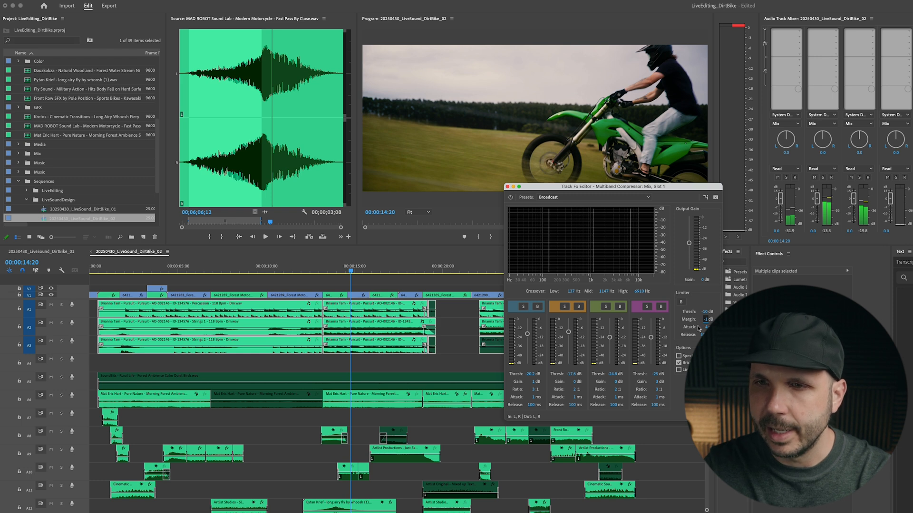
left_click(507, 187)
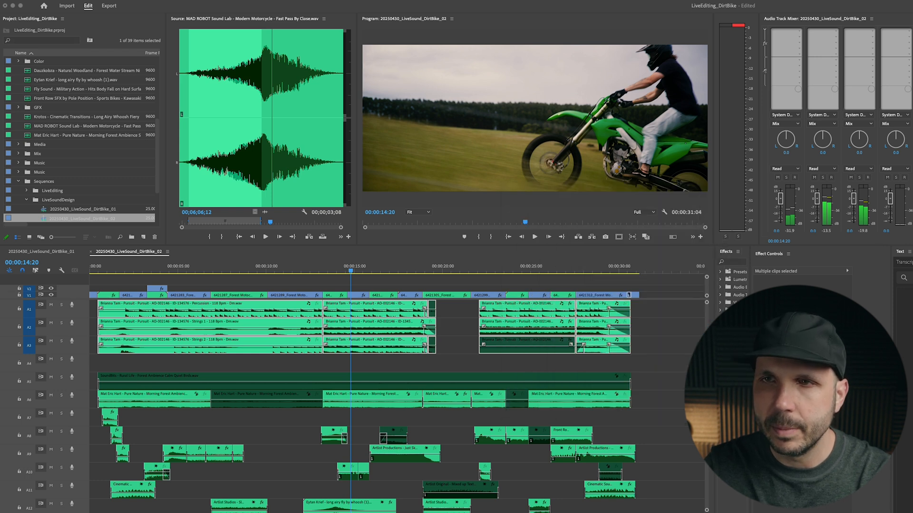
Close the 20250430_LiveSound_DirtBike_01 sequence in the timeline and look over the ambience and effect clips from A5 down to A14
key("Home")
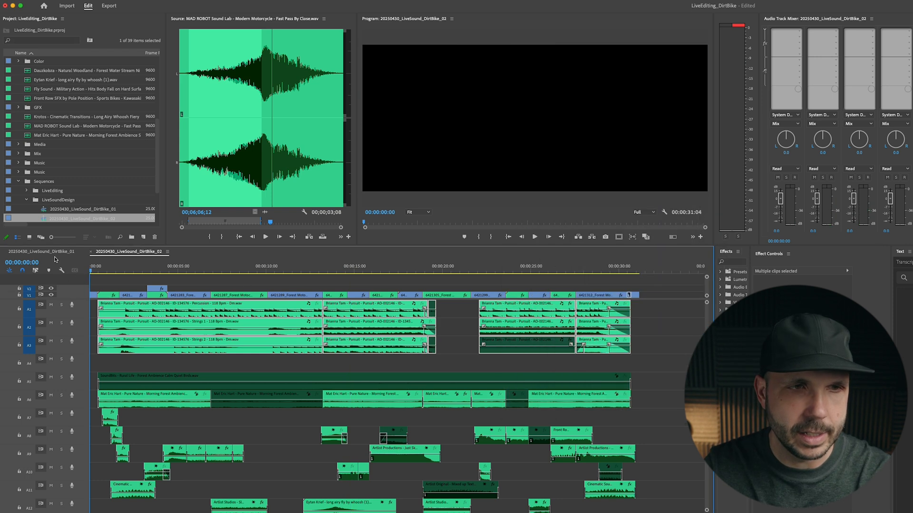
left_click(4, 252)
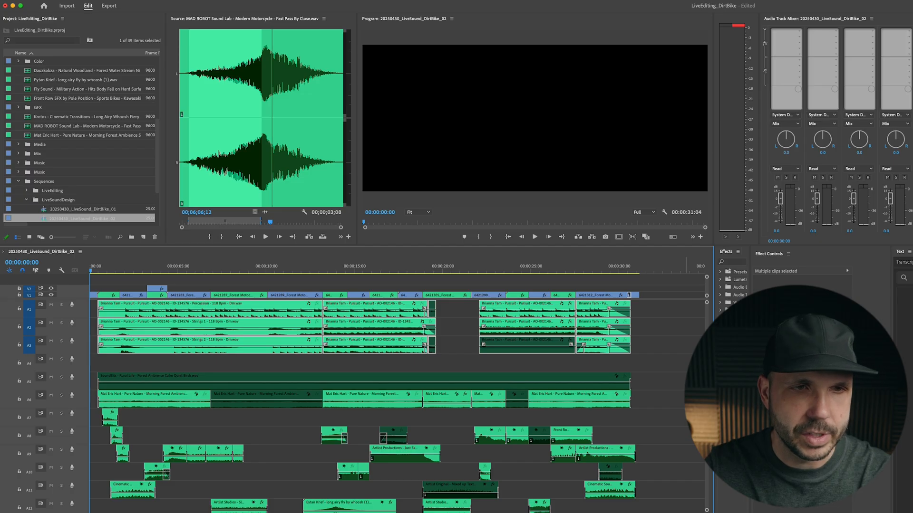
left_click(666, 356)
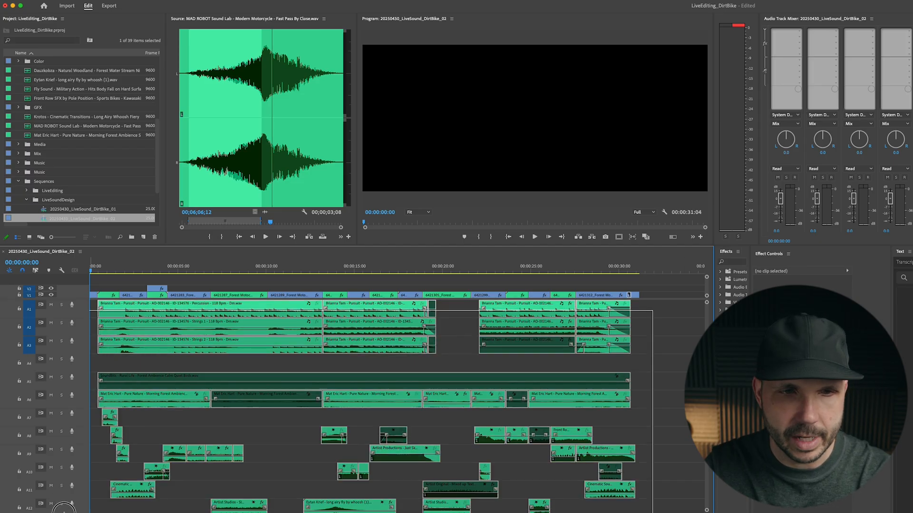
scroll(665, 357, "down", 3)
key("super+a")
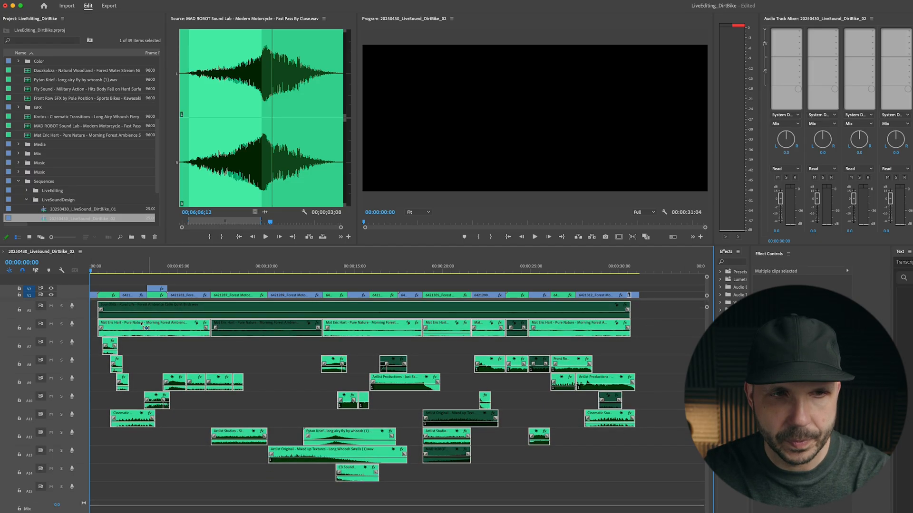
left_click(131, 289)
scroll(163, 370, "up", 3)
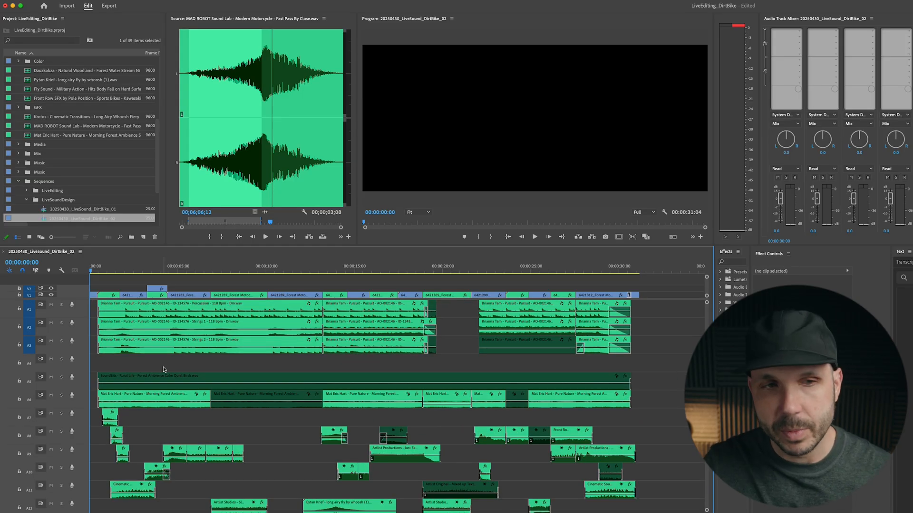
Save the project and play the complete mix of music, ambience and sound effects from the start
key("super+s")
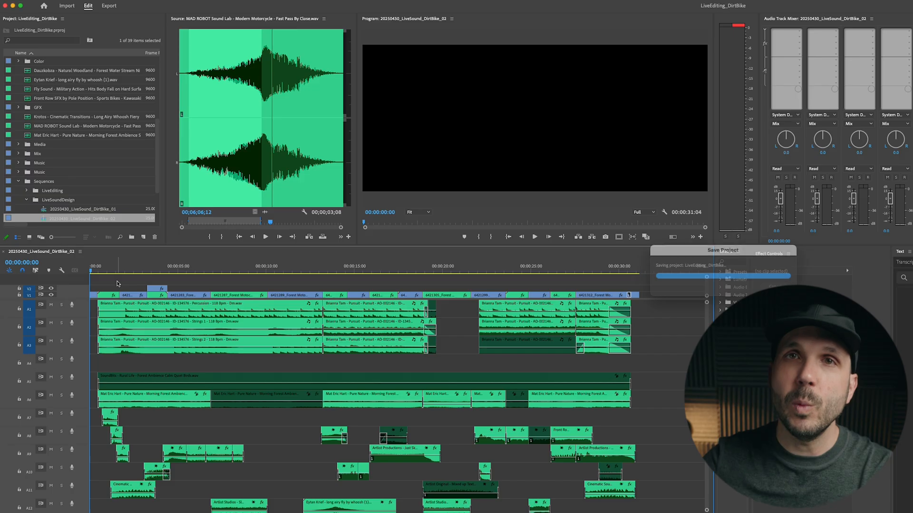
key("space")
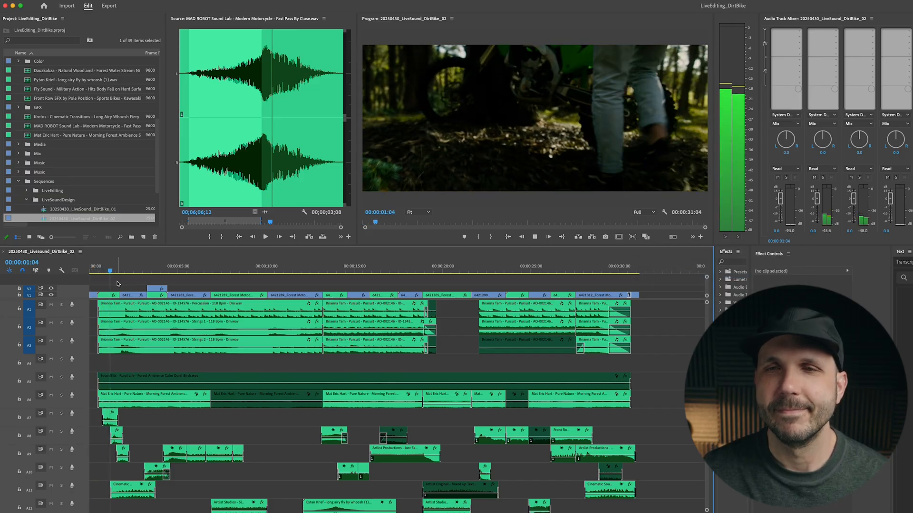